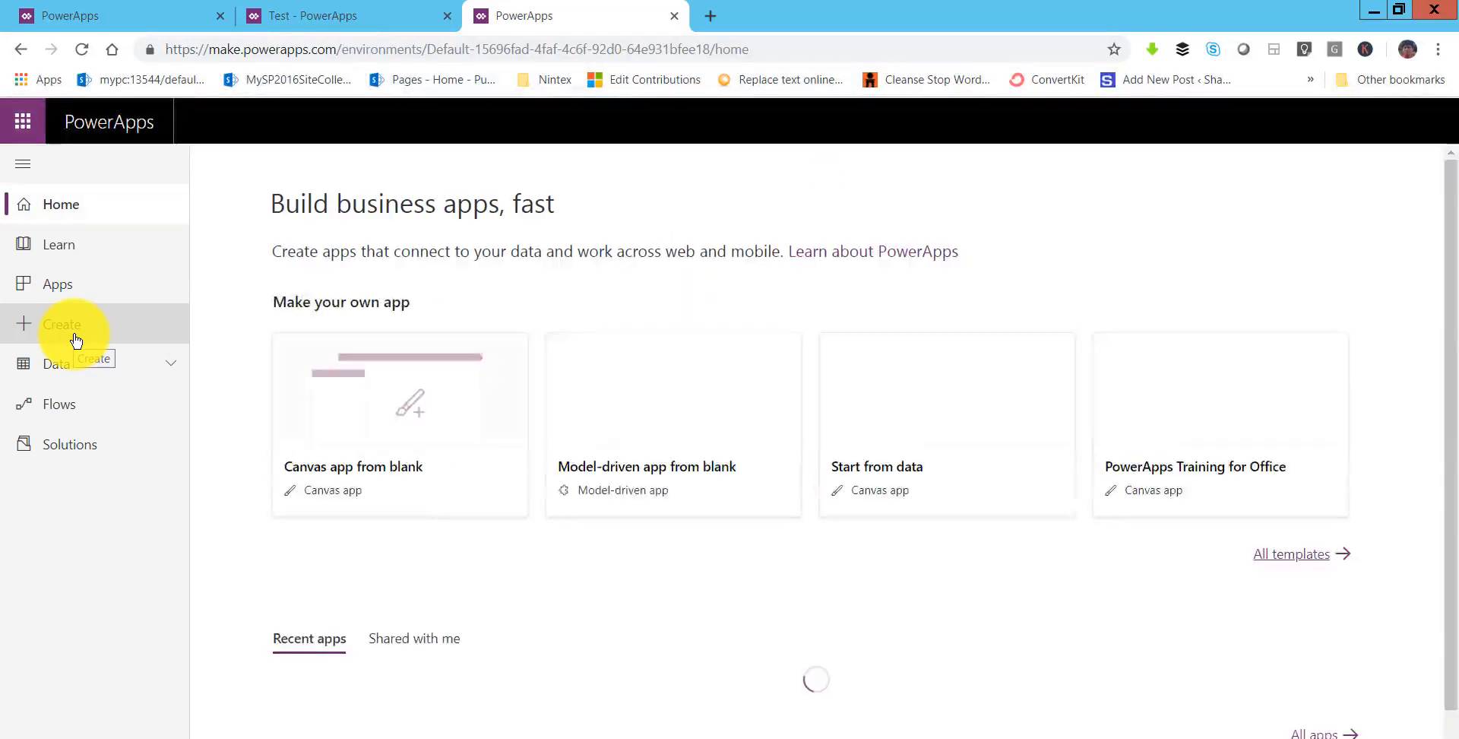
- Create a blank tablet canvas app named 'Send Email App'
left_click(368, 475)
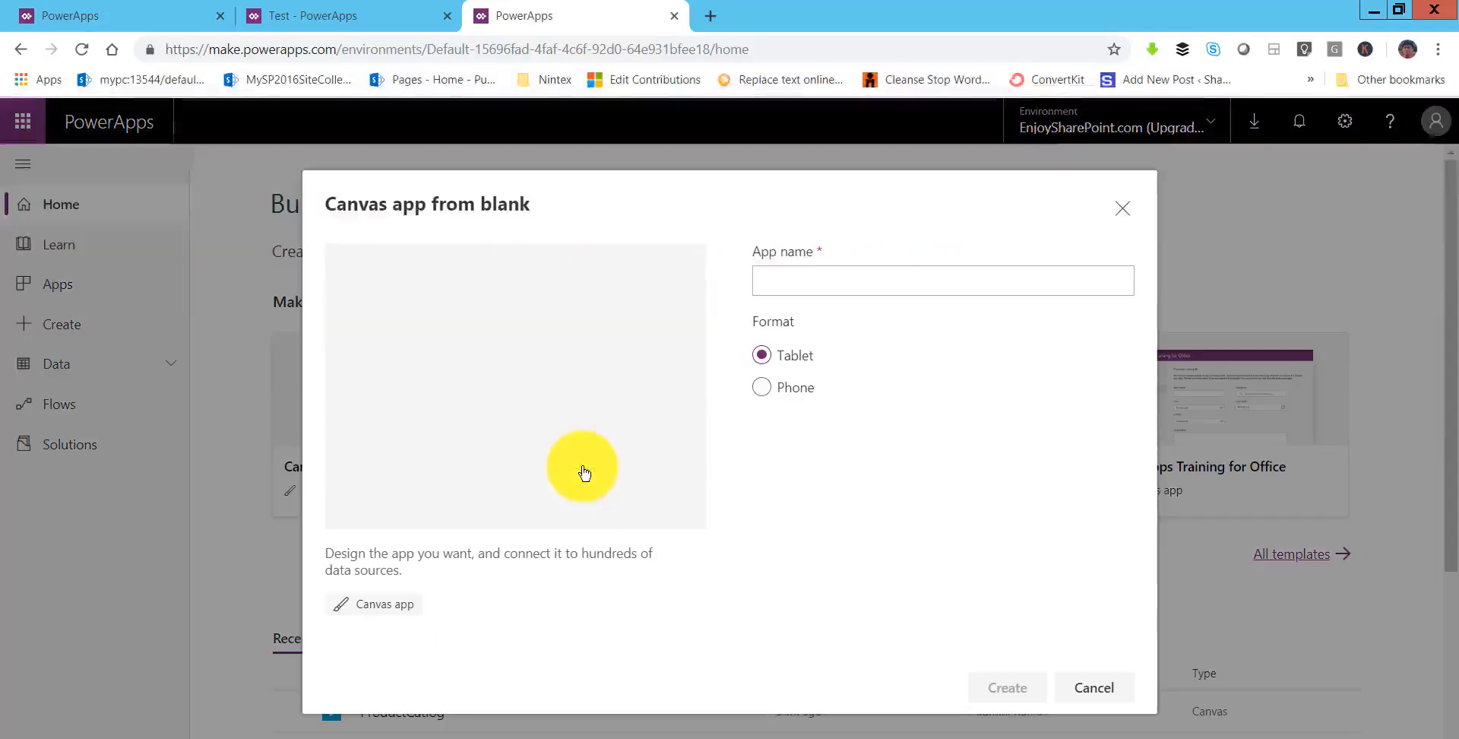
left_click(856, 289)
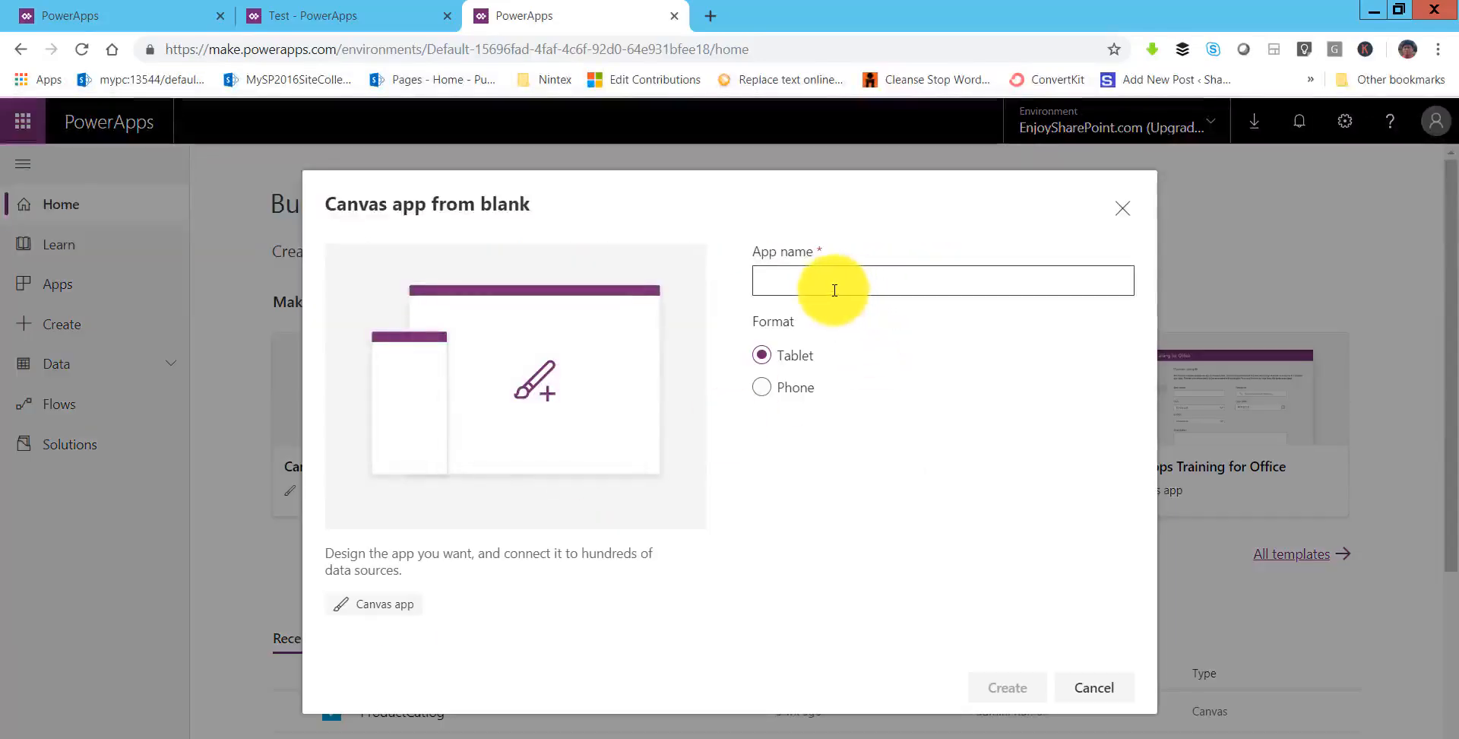
type("S")
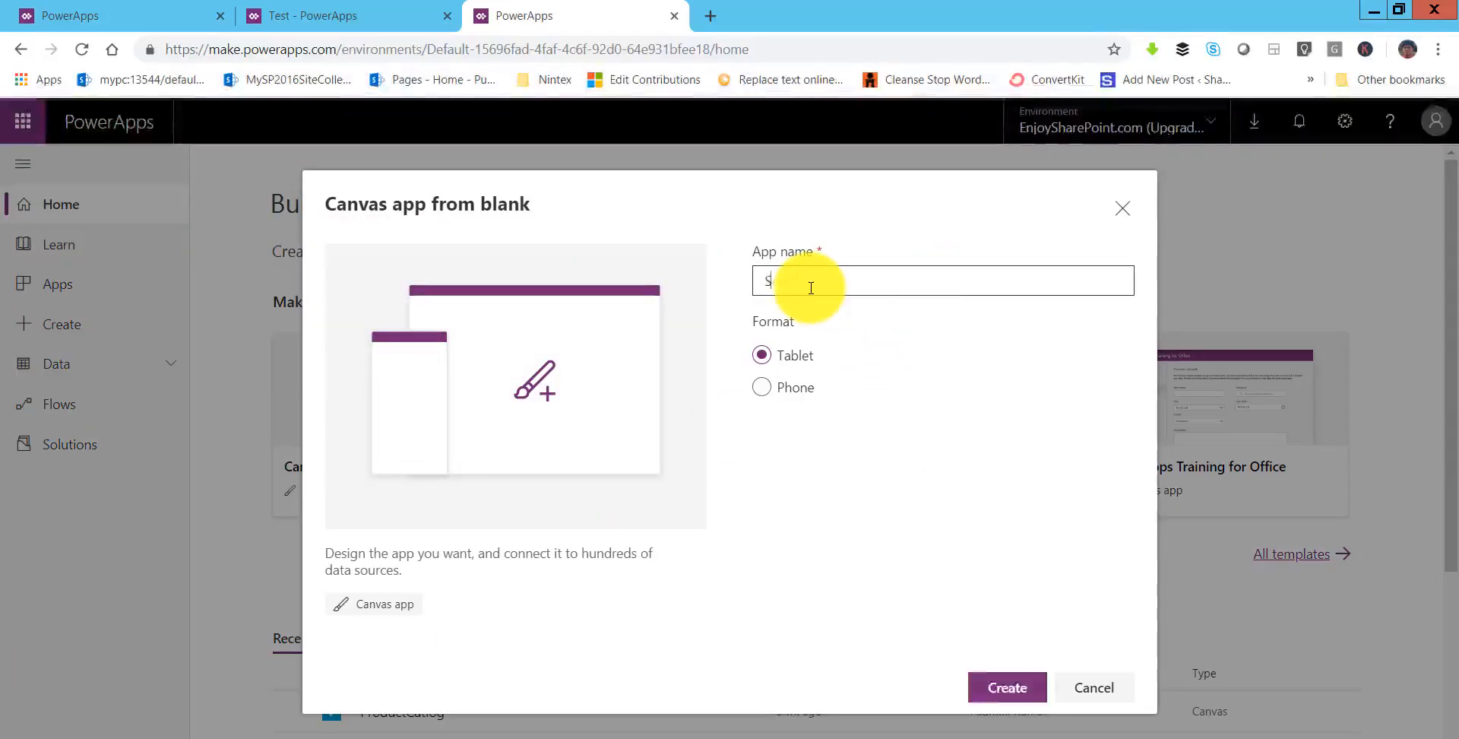
type("end Email App")
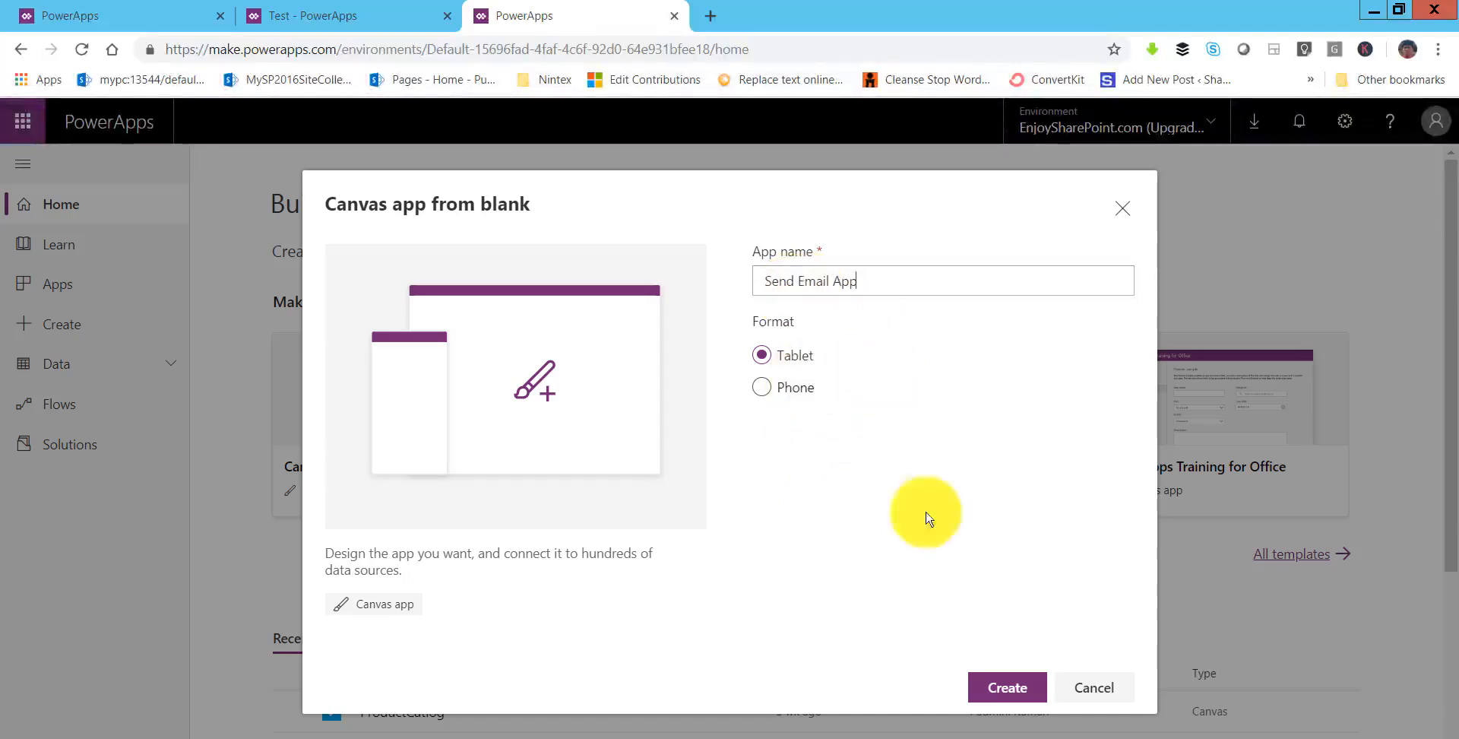
left_click(1007, 688)
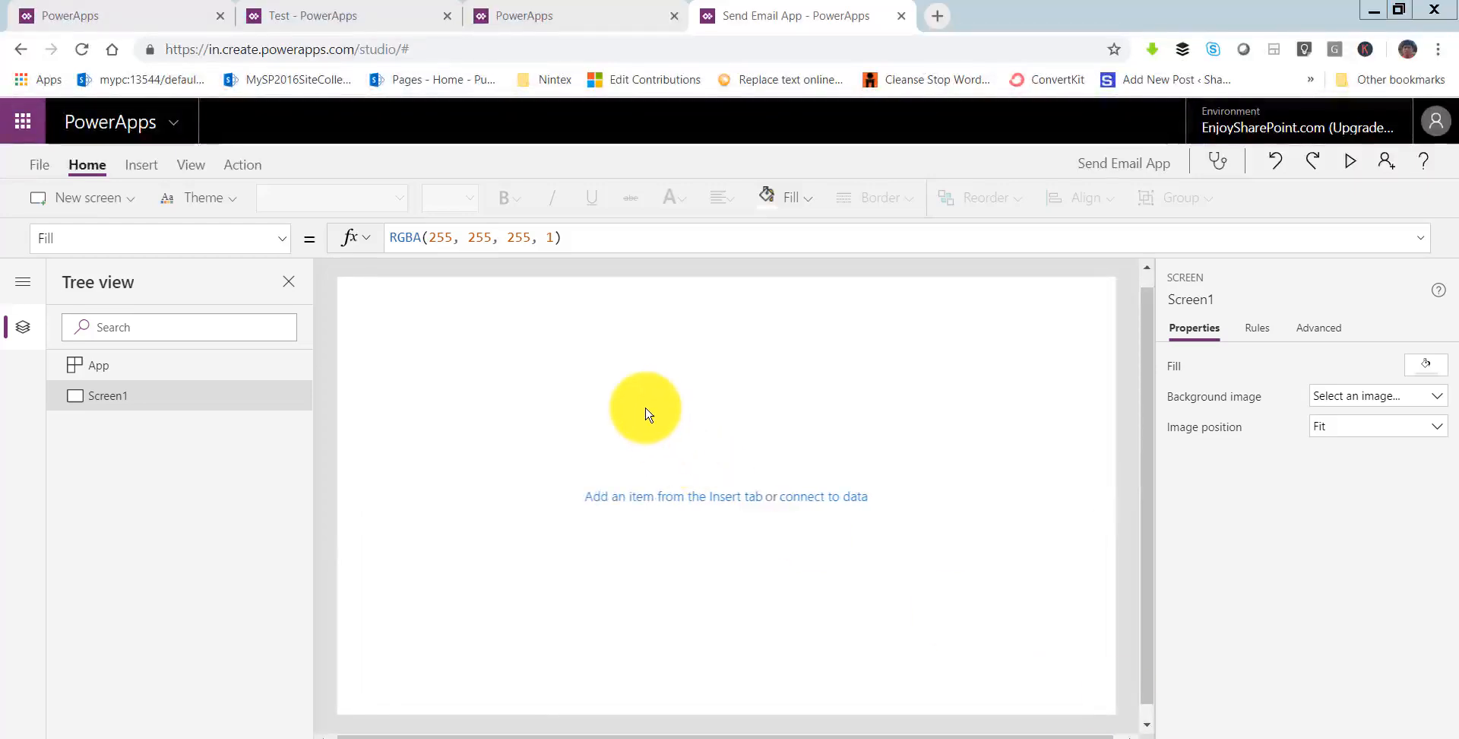
- Insert a label and stretch it across the full width at the top of Screen1
left_click(140, 169)
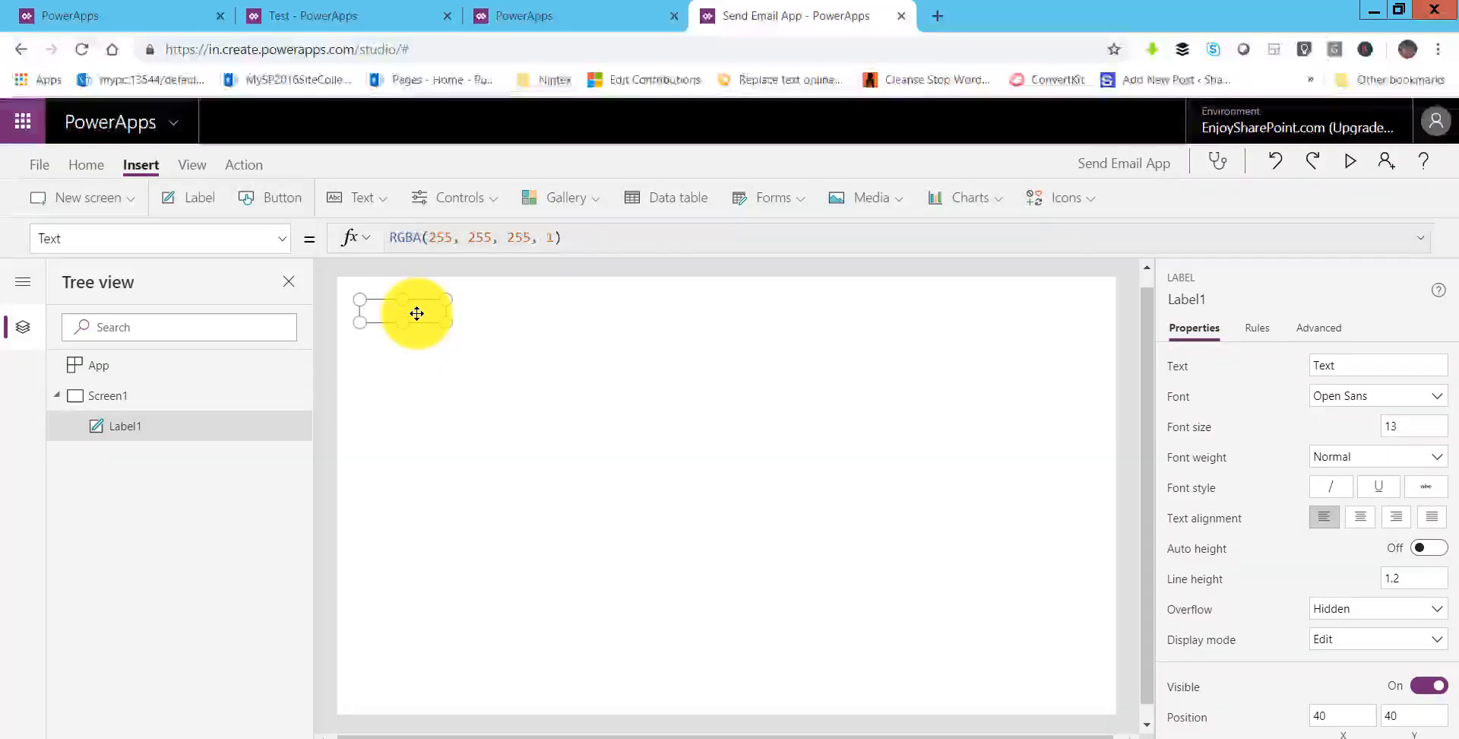
left_click_drag(416, 313, 643, 322)
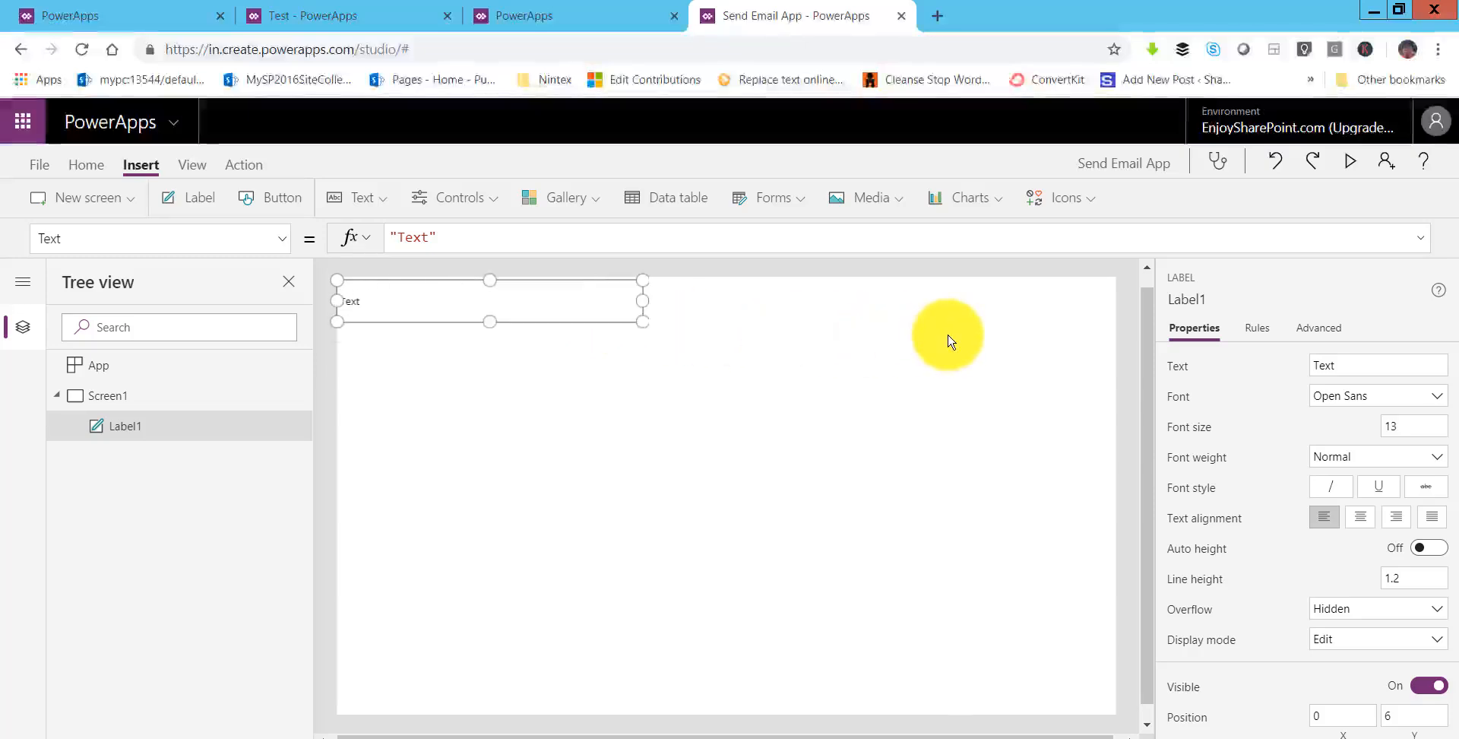
left_click_drag(948, 340, 1120, 297)
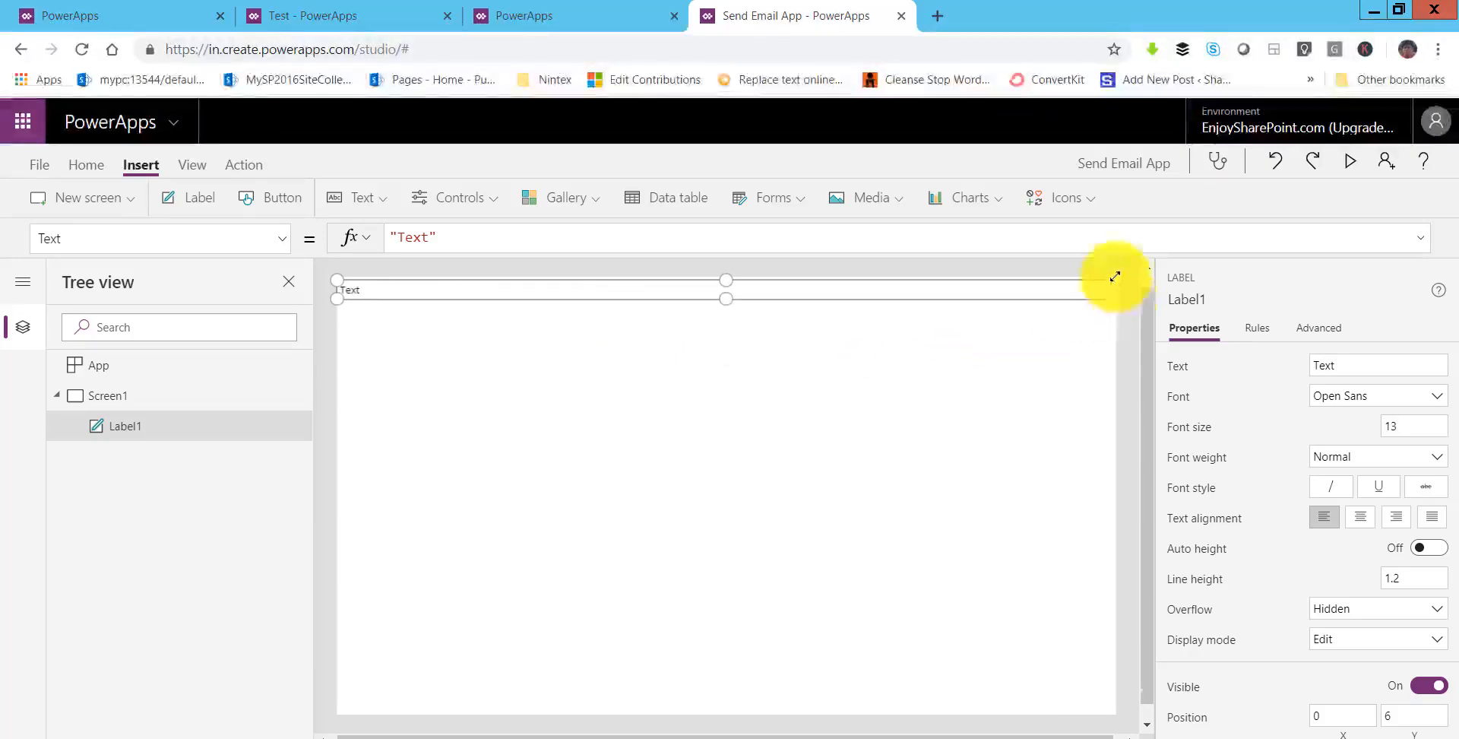
left_click_drag(1113, 275, 1113, 308)
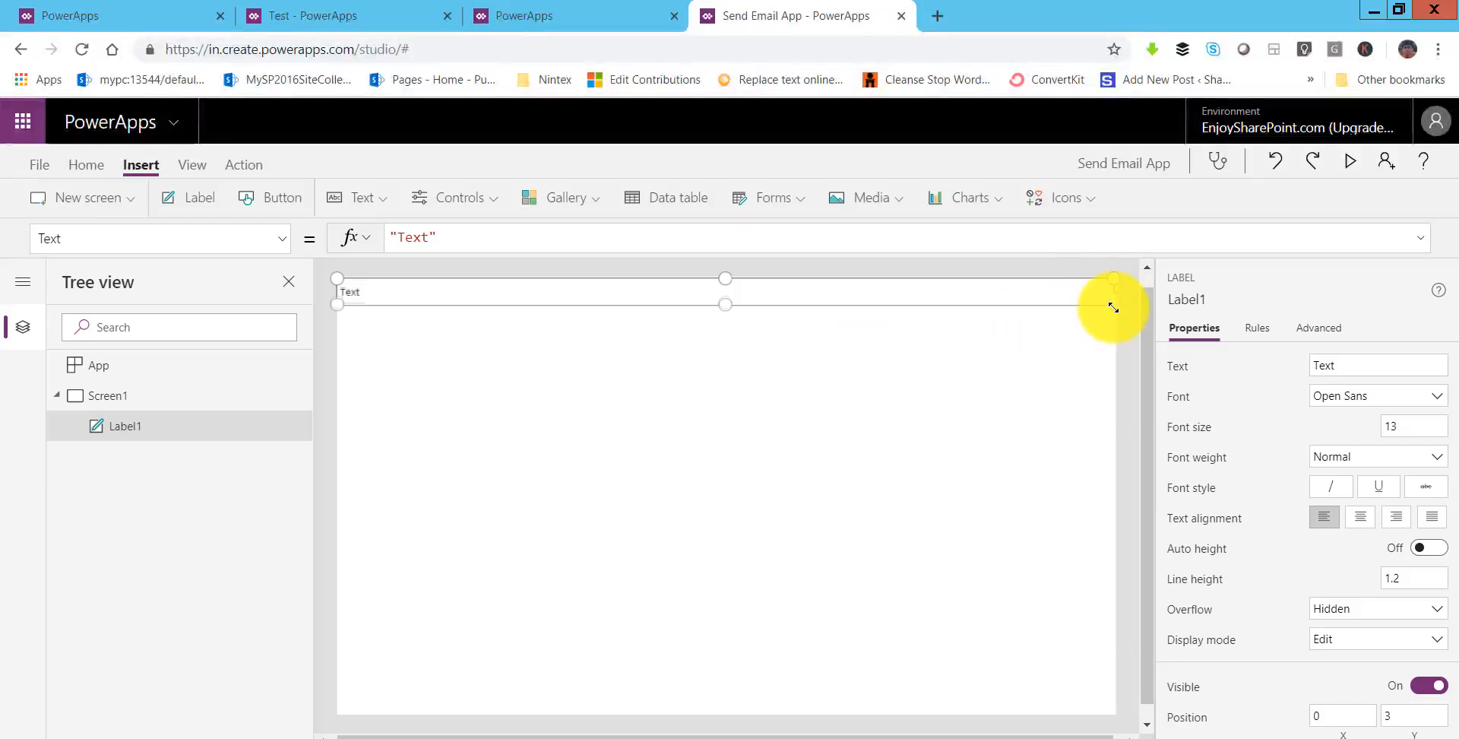
- Set the label's Text to 'Send Email'
left_click(422, 235)
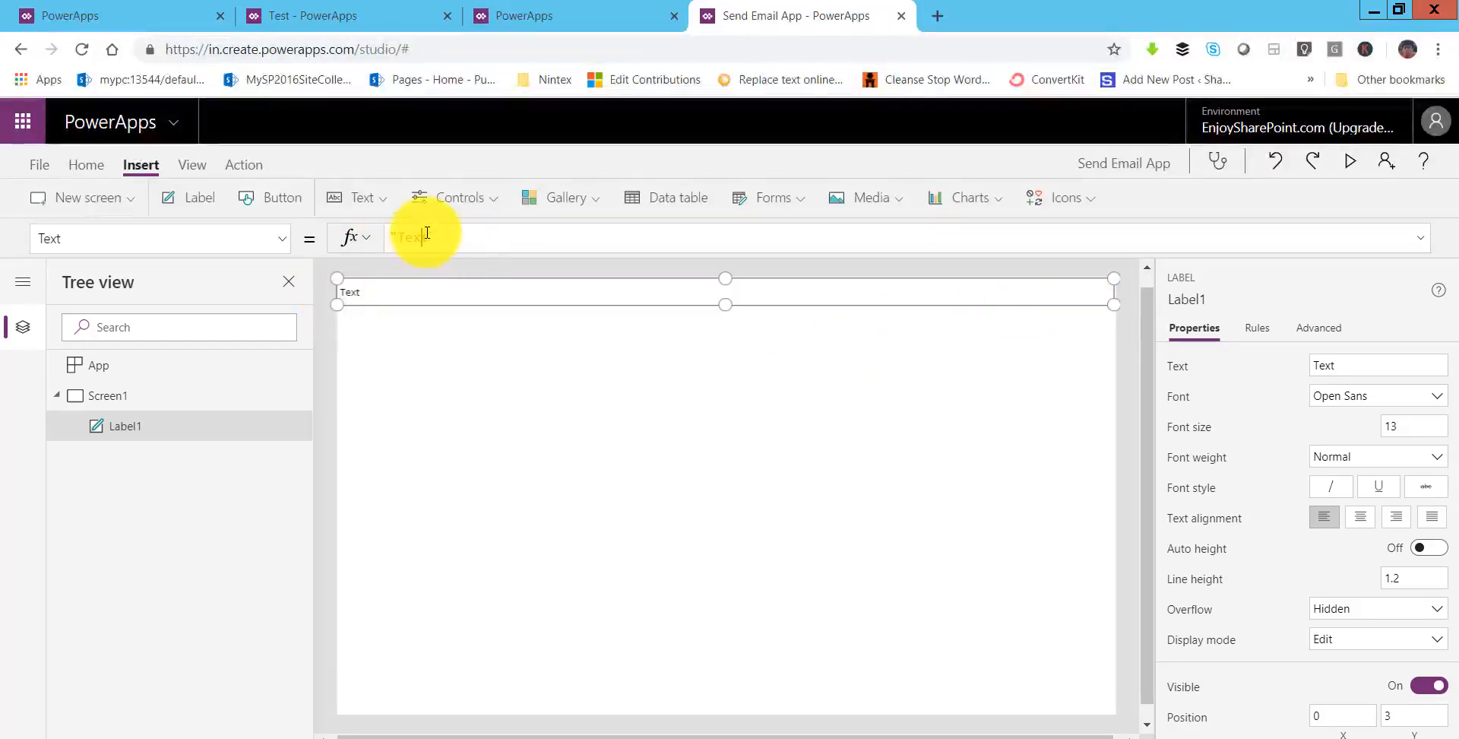
left_click_drag(427, 235, 395, 237)
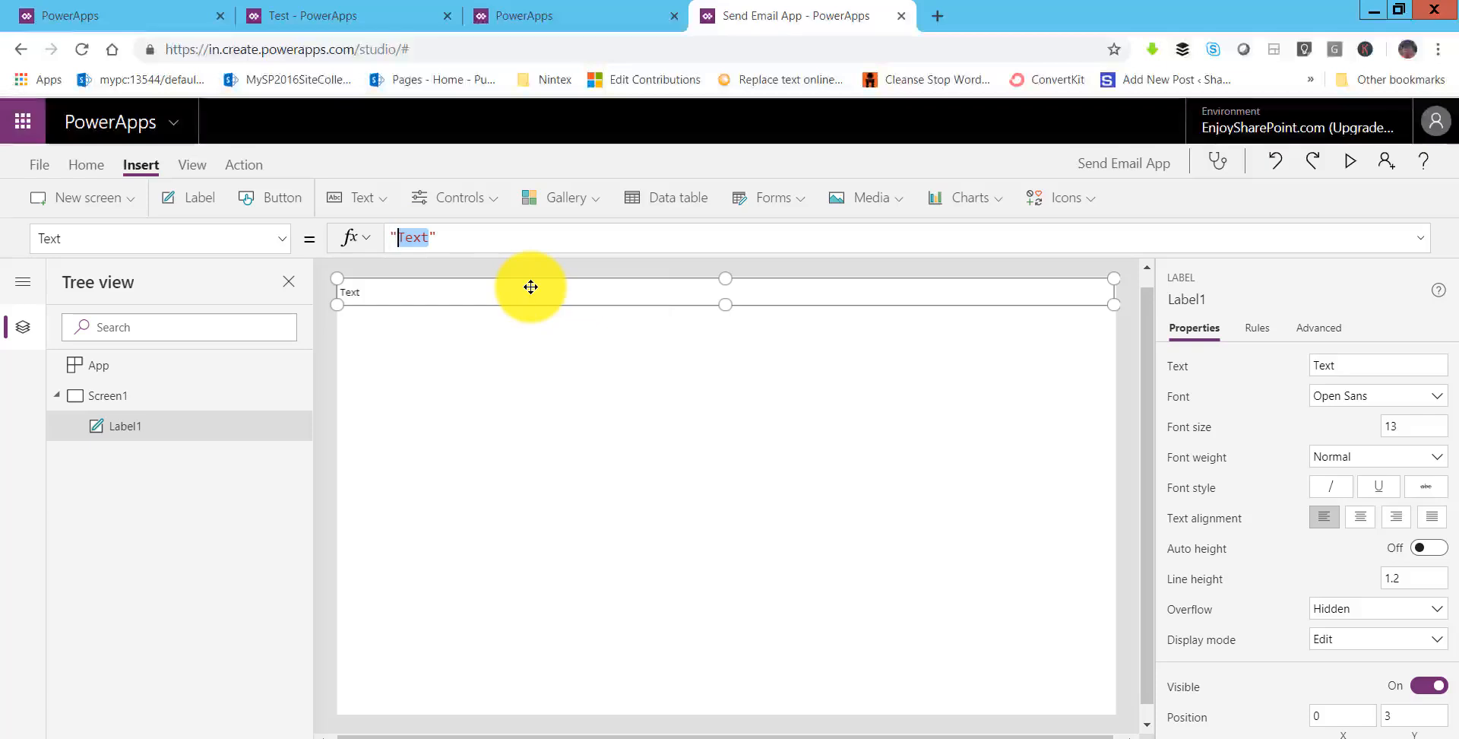
type("Send Email")
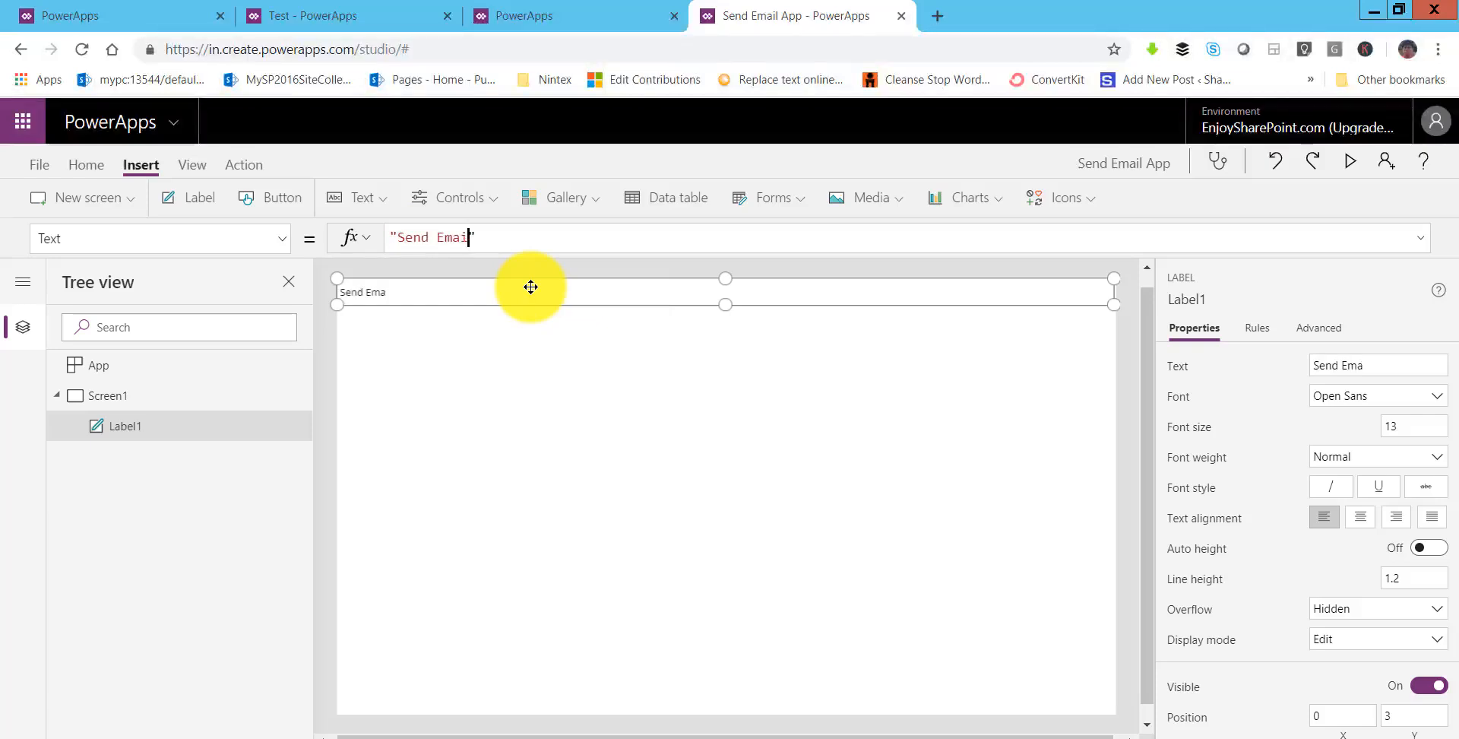
- Select the Send Email label and find Fill in its property list
left_click(605, 314)
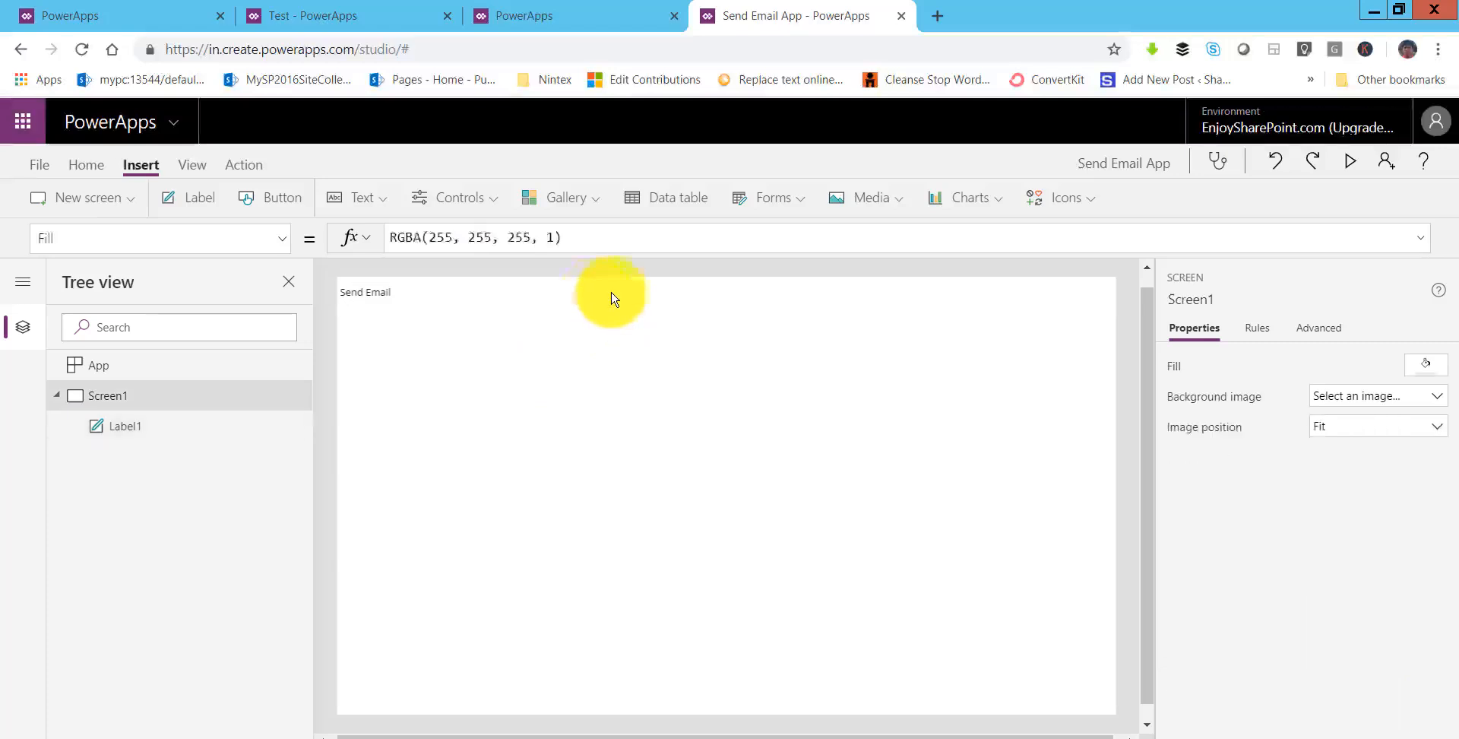
left_click(584, 292)
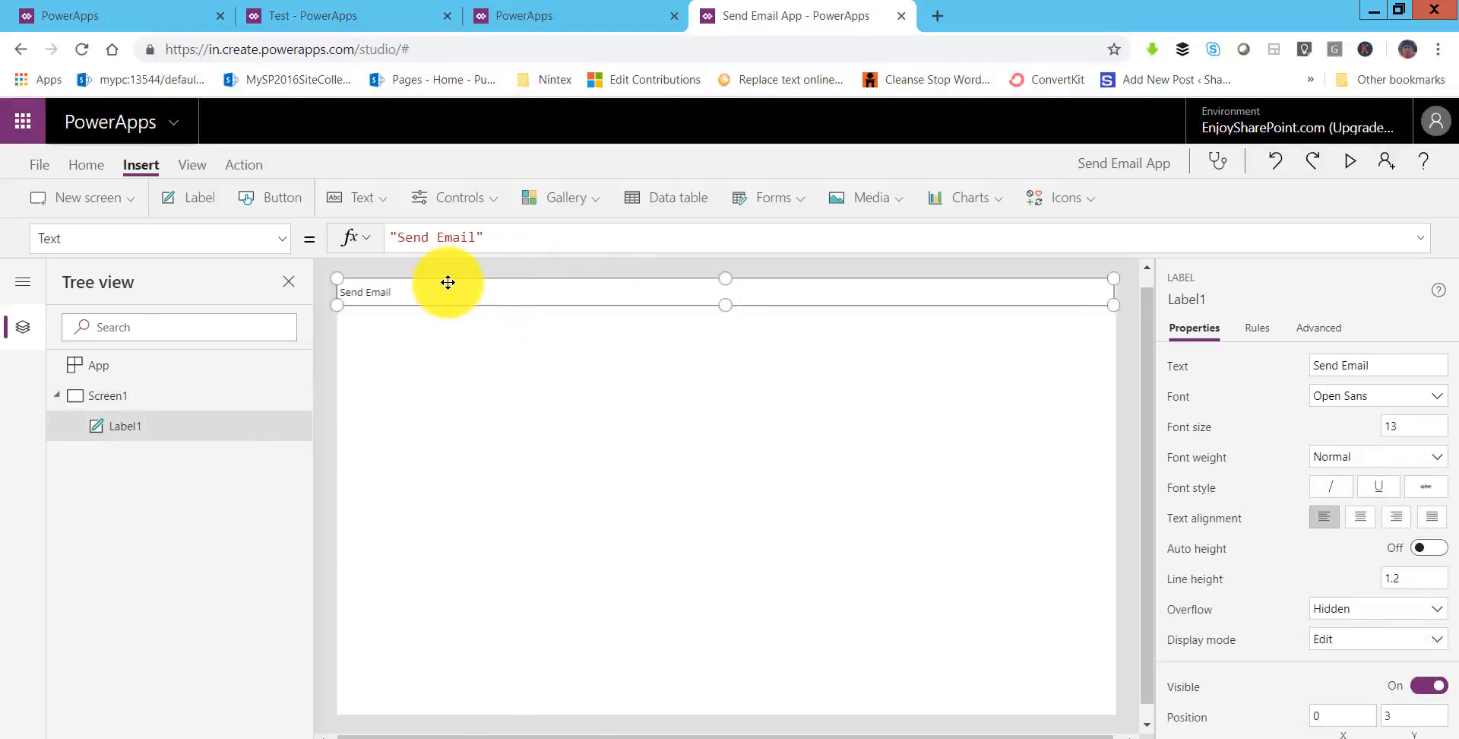
left_click(286, 245)
scroll(180, 524, "up", 3)
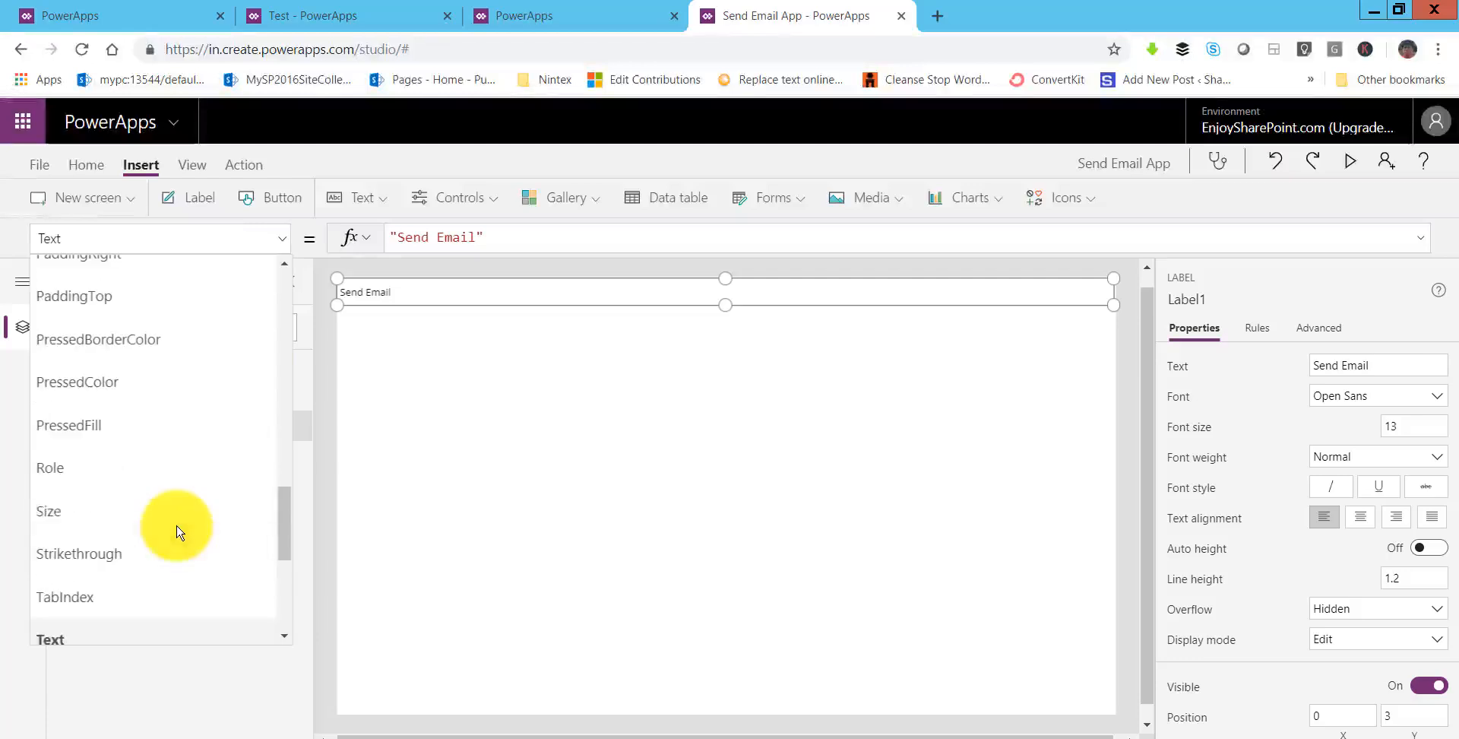
scroll(152, 488, "up", 3)
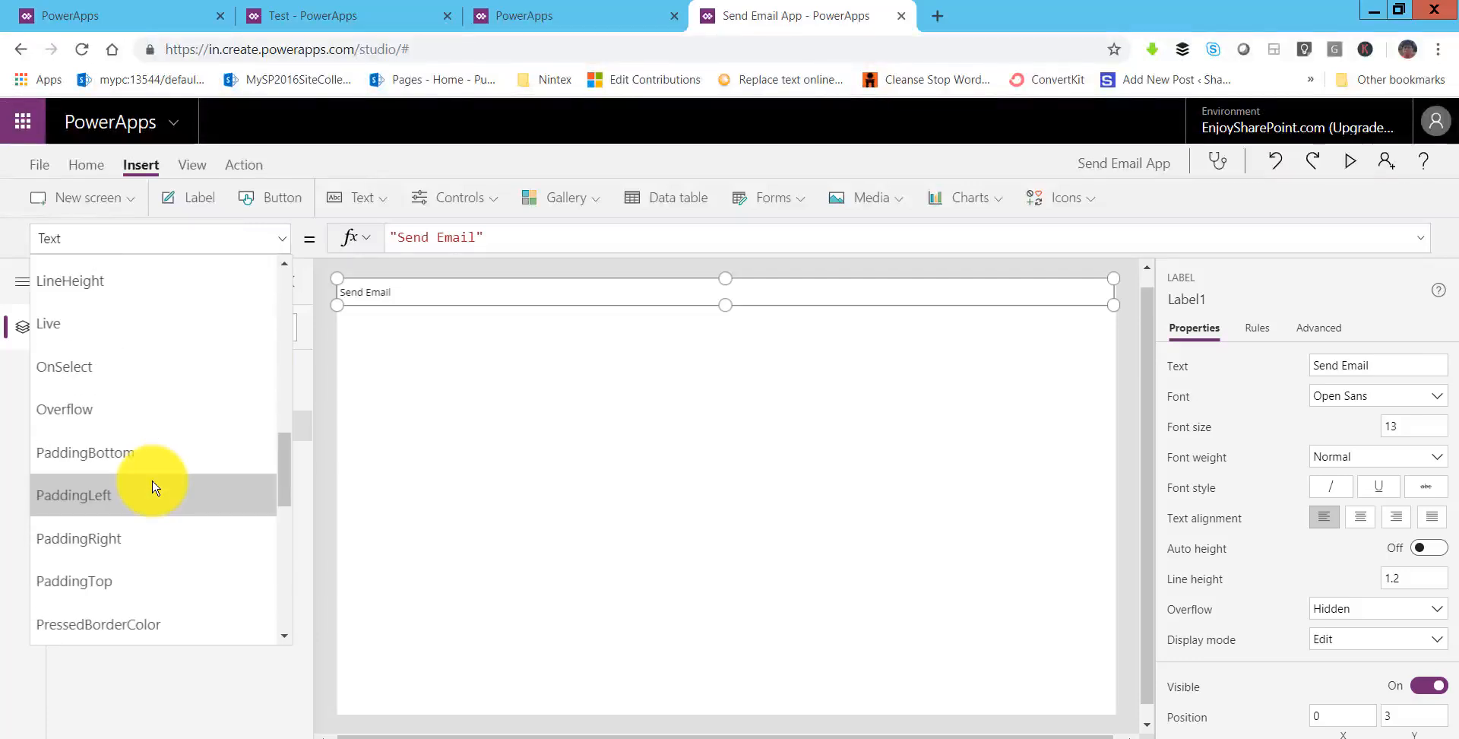
scroll(153, 487, "up", 4)
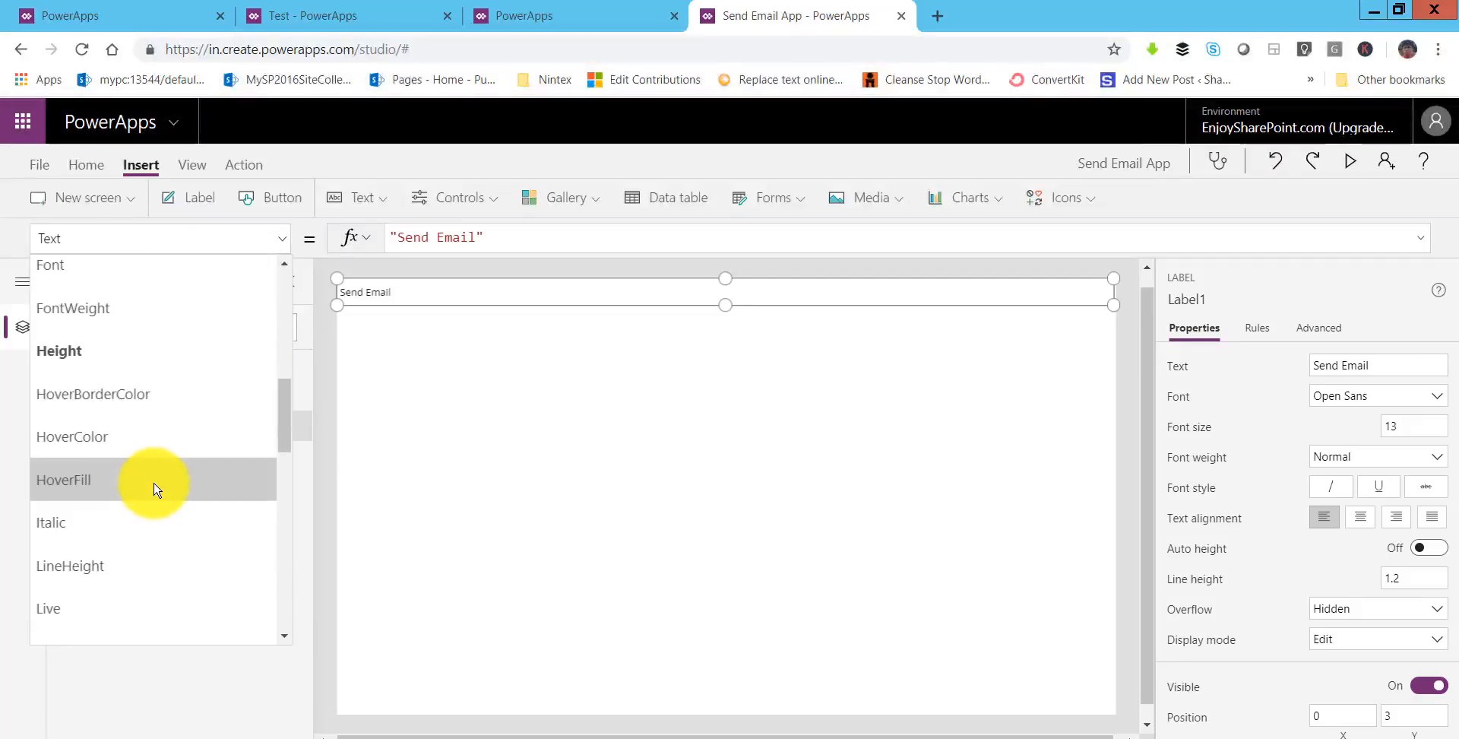
scroll(150, 517, "up", 1)
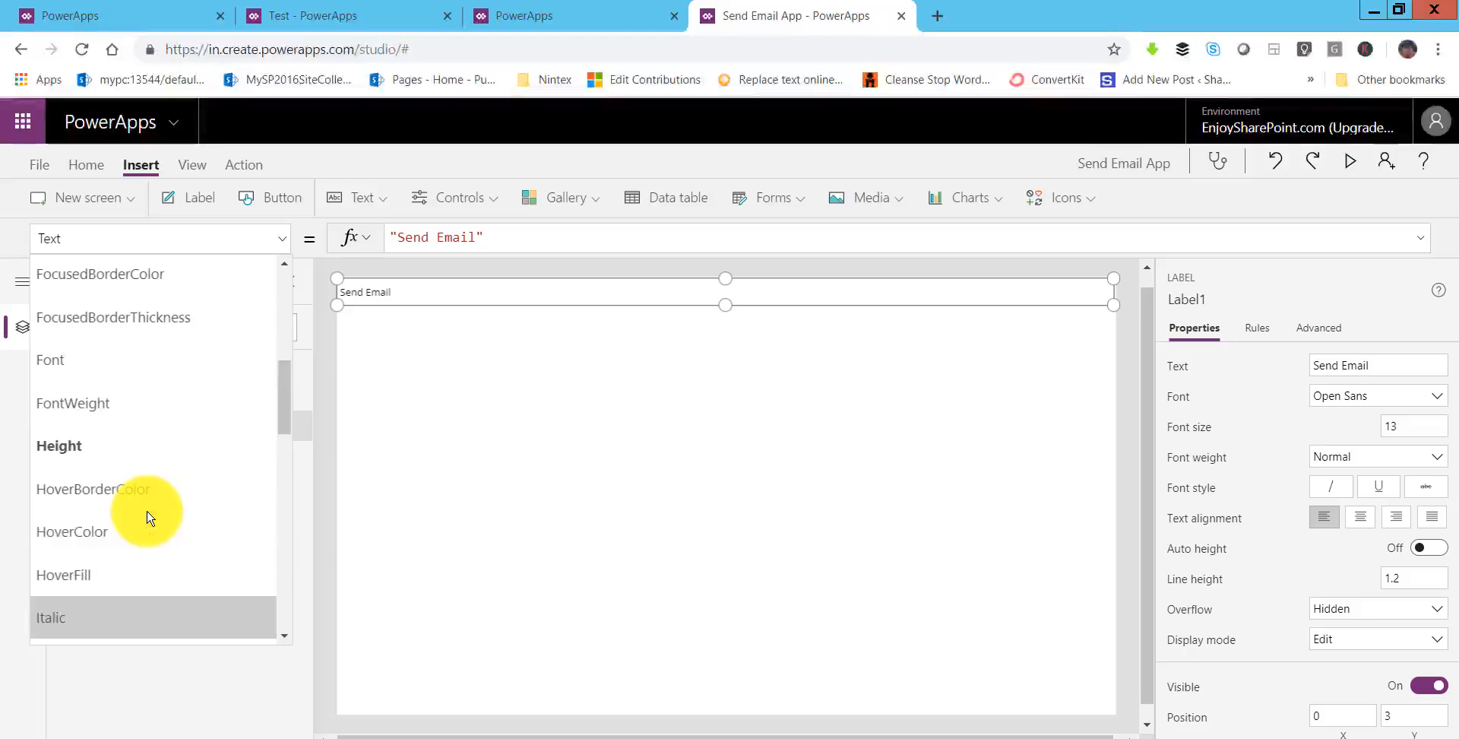
scroll(152, 461, "up", 3)
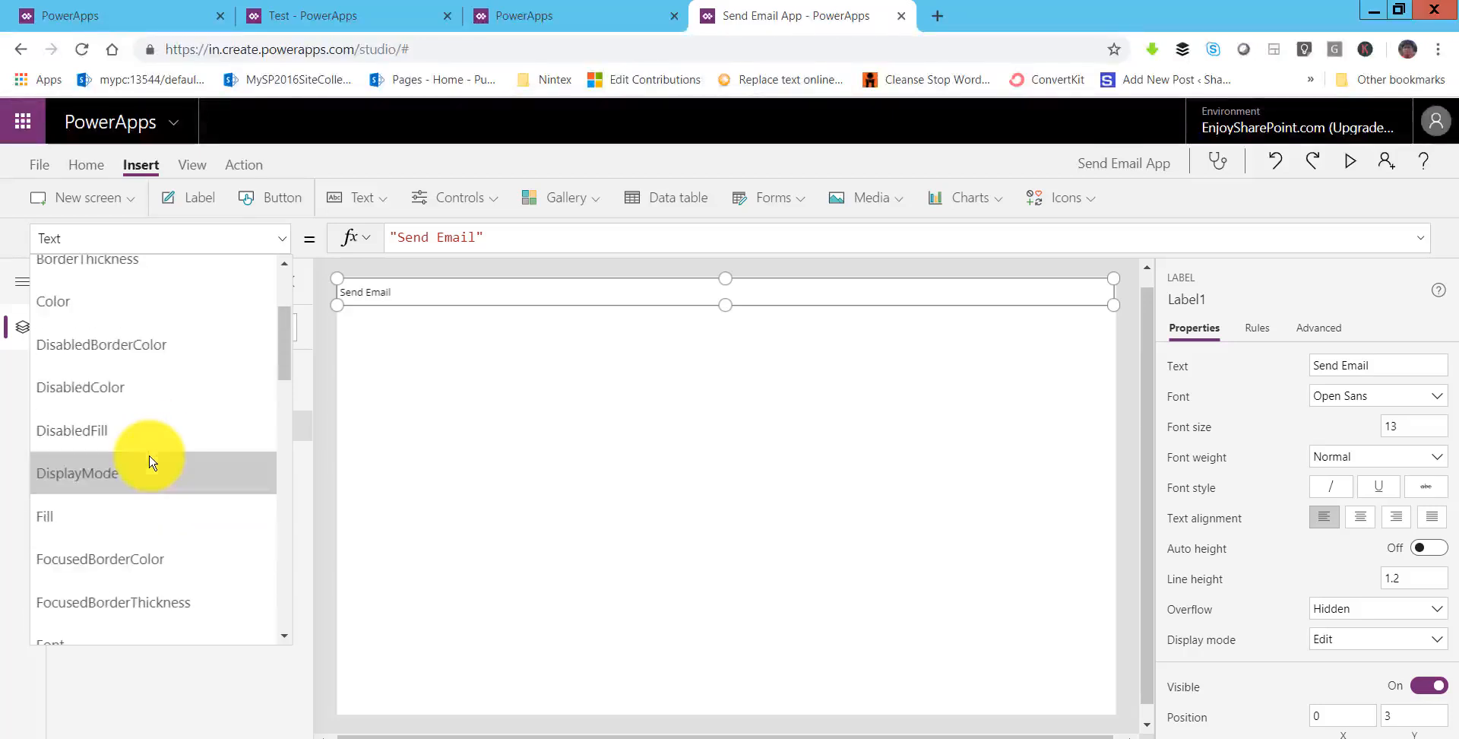
scroll(106, 309, "up", 2)
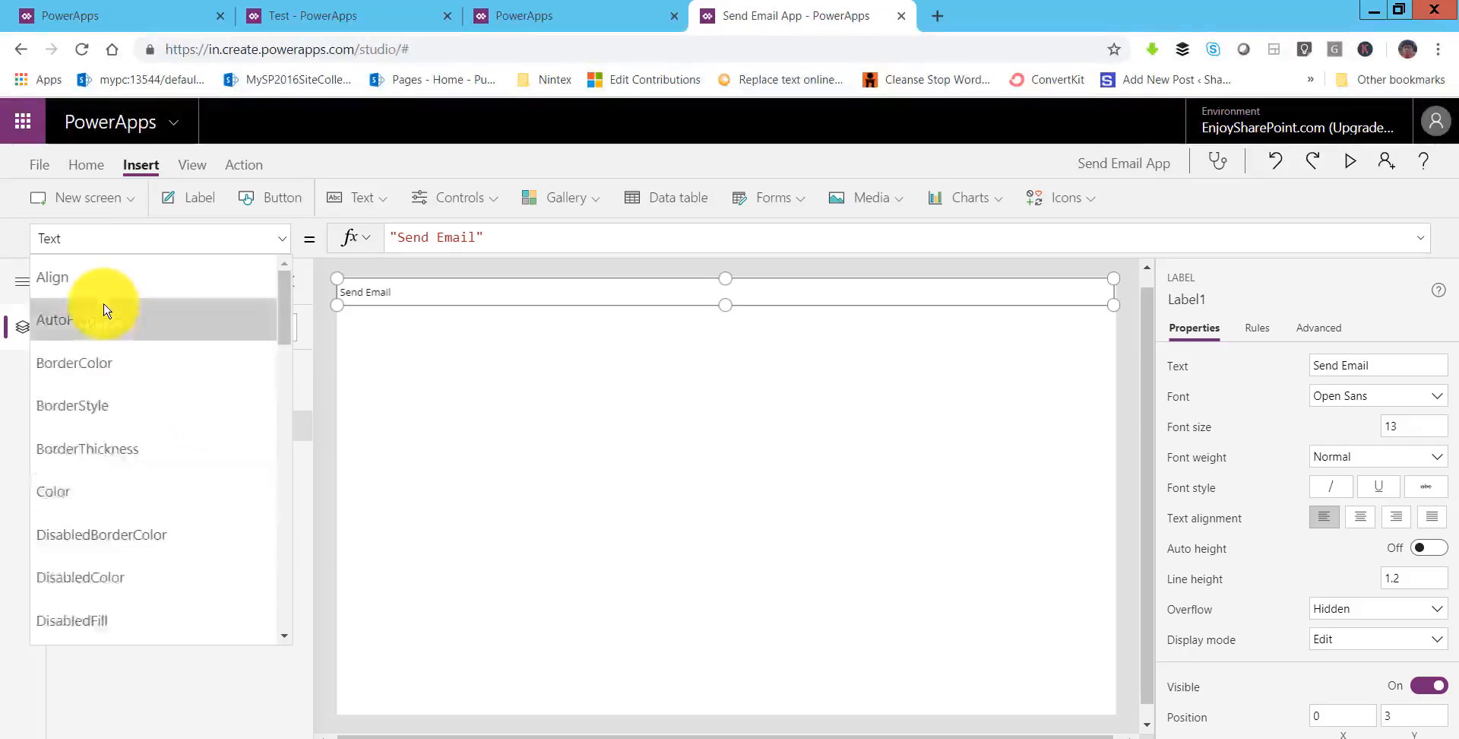
scroll(120, 476, "down", 6)
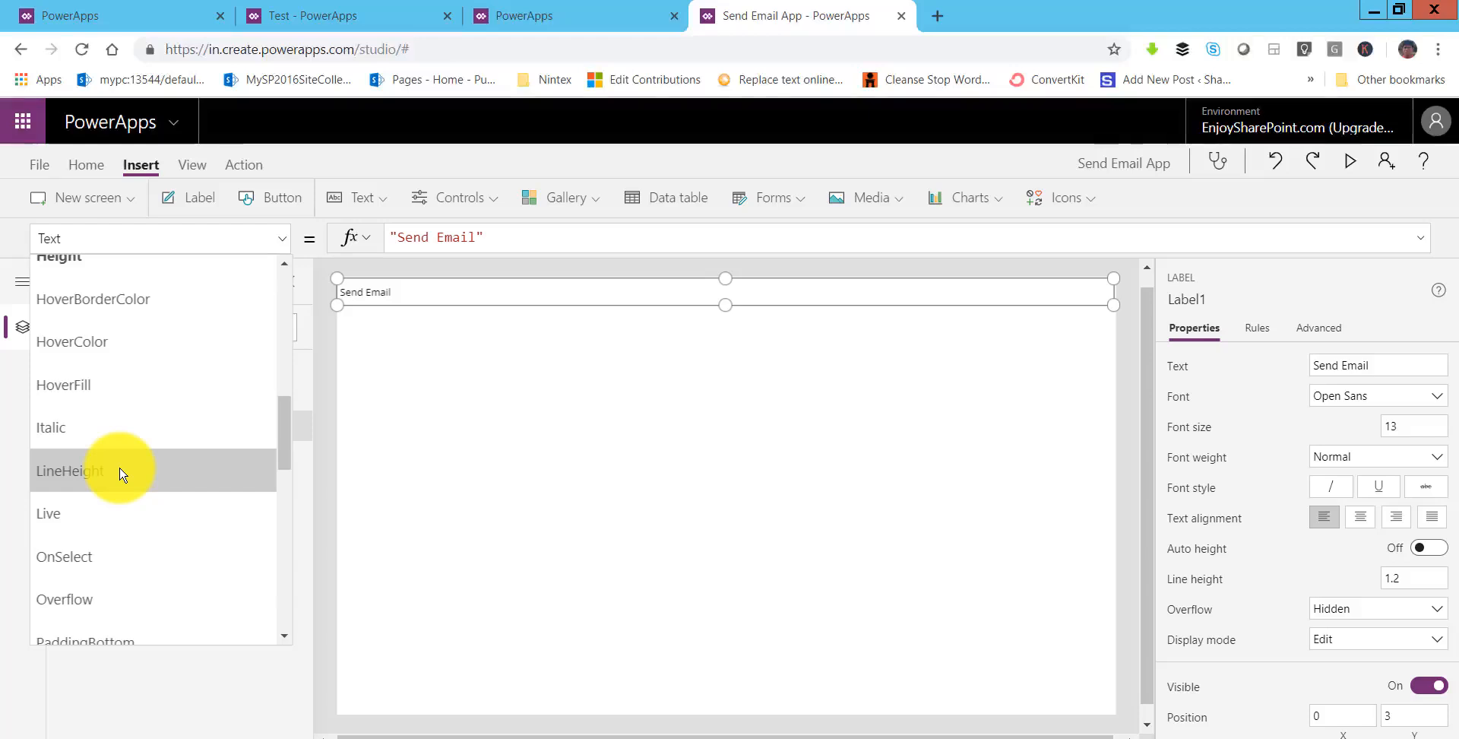
scroll(123, 475, "down", 2)
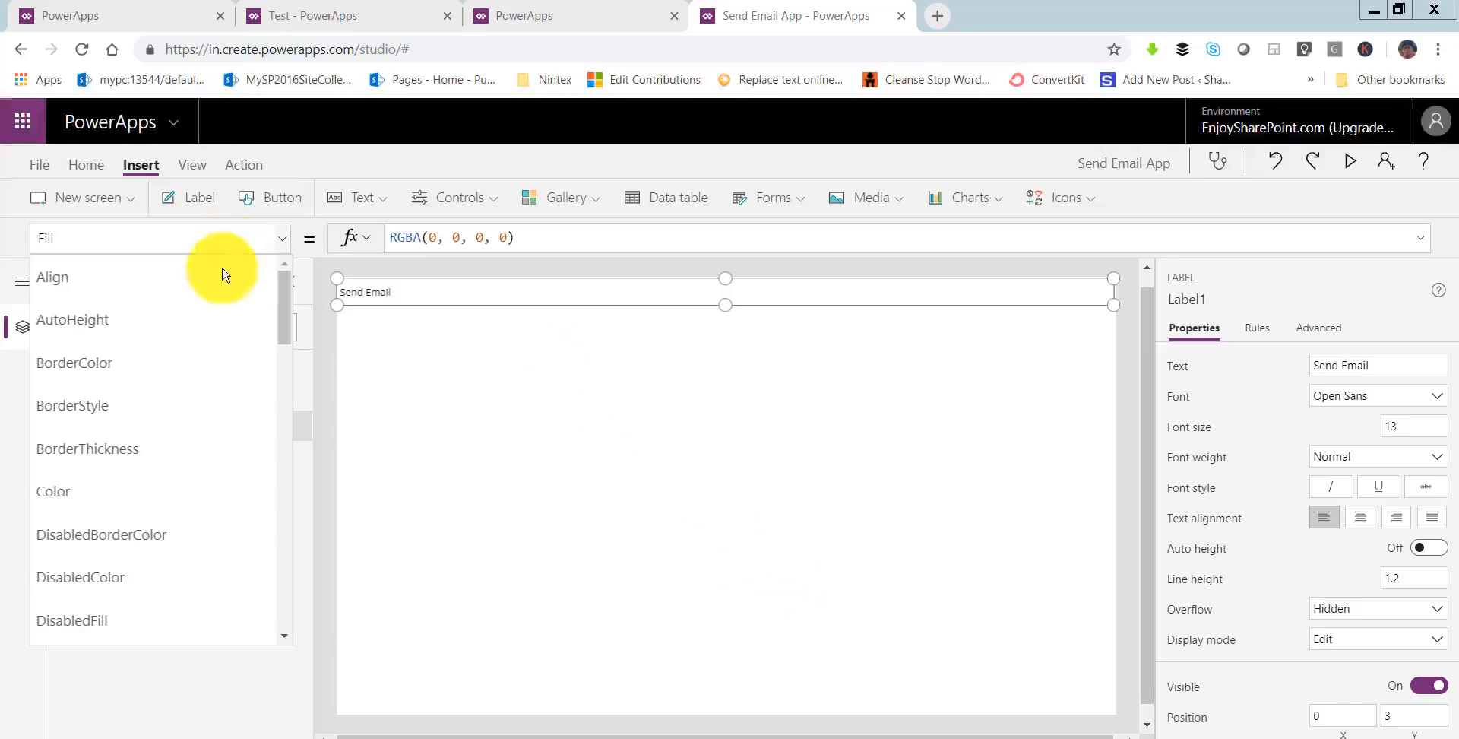
- Set the label's Fill formula to DarkBlue
left_click(503, 238)
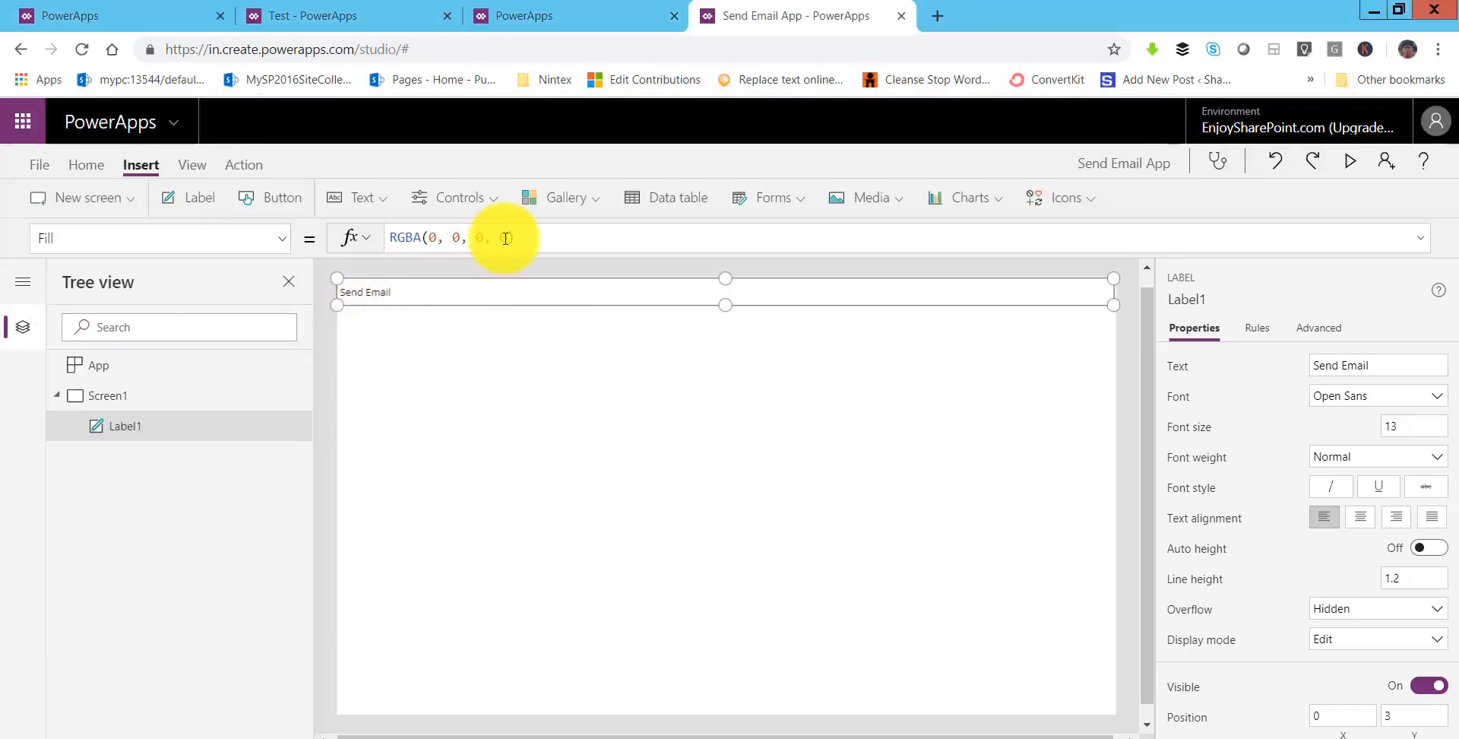
left_click_drag(544, 238, 391, 237)
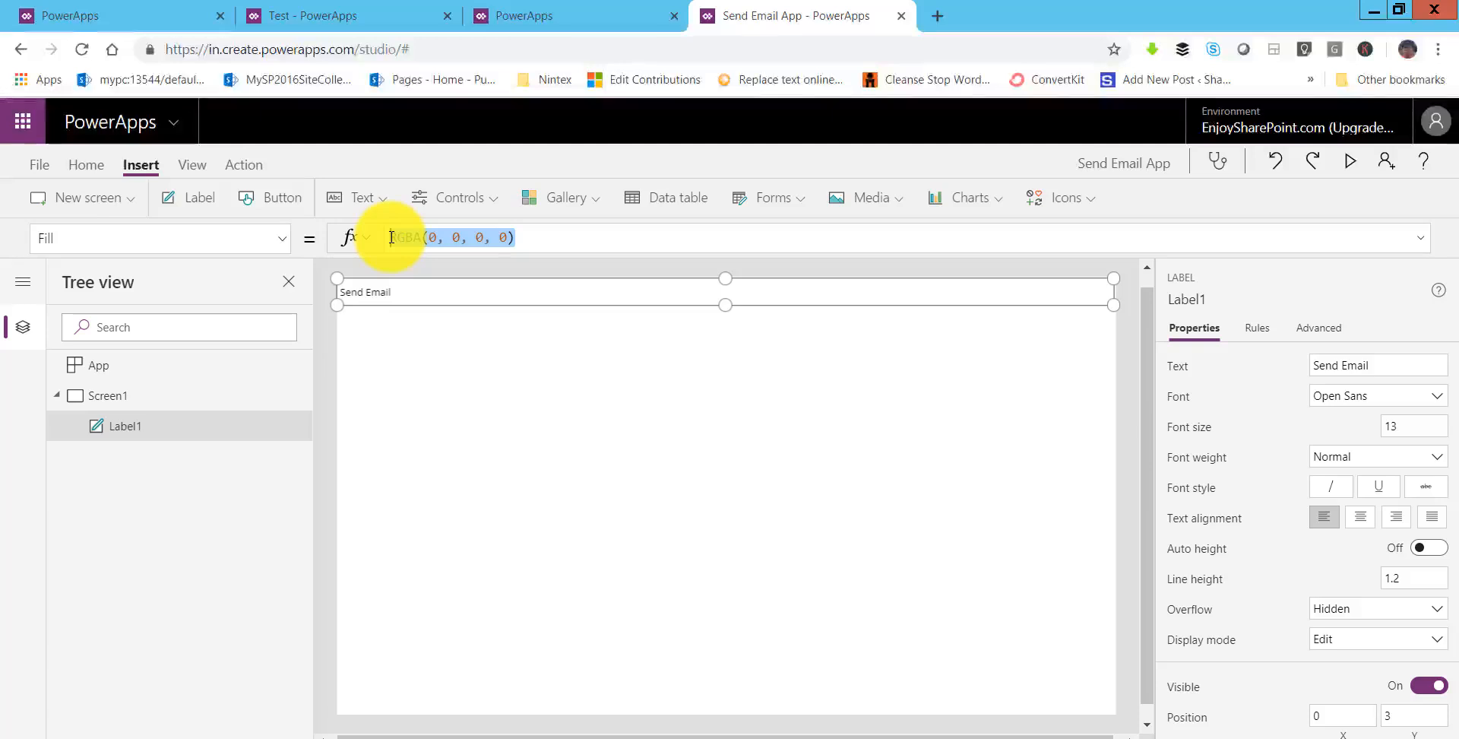
type("Dar")
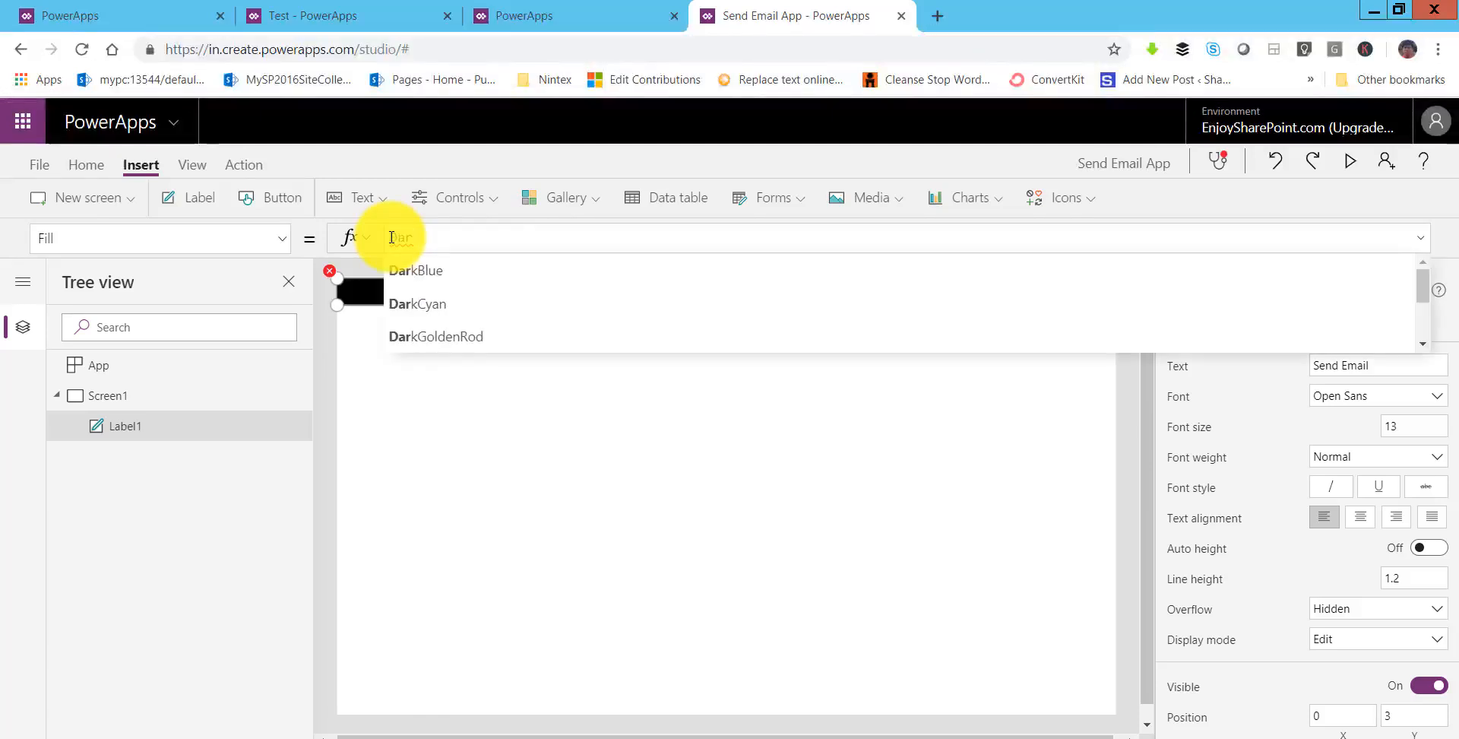
key("Tab")
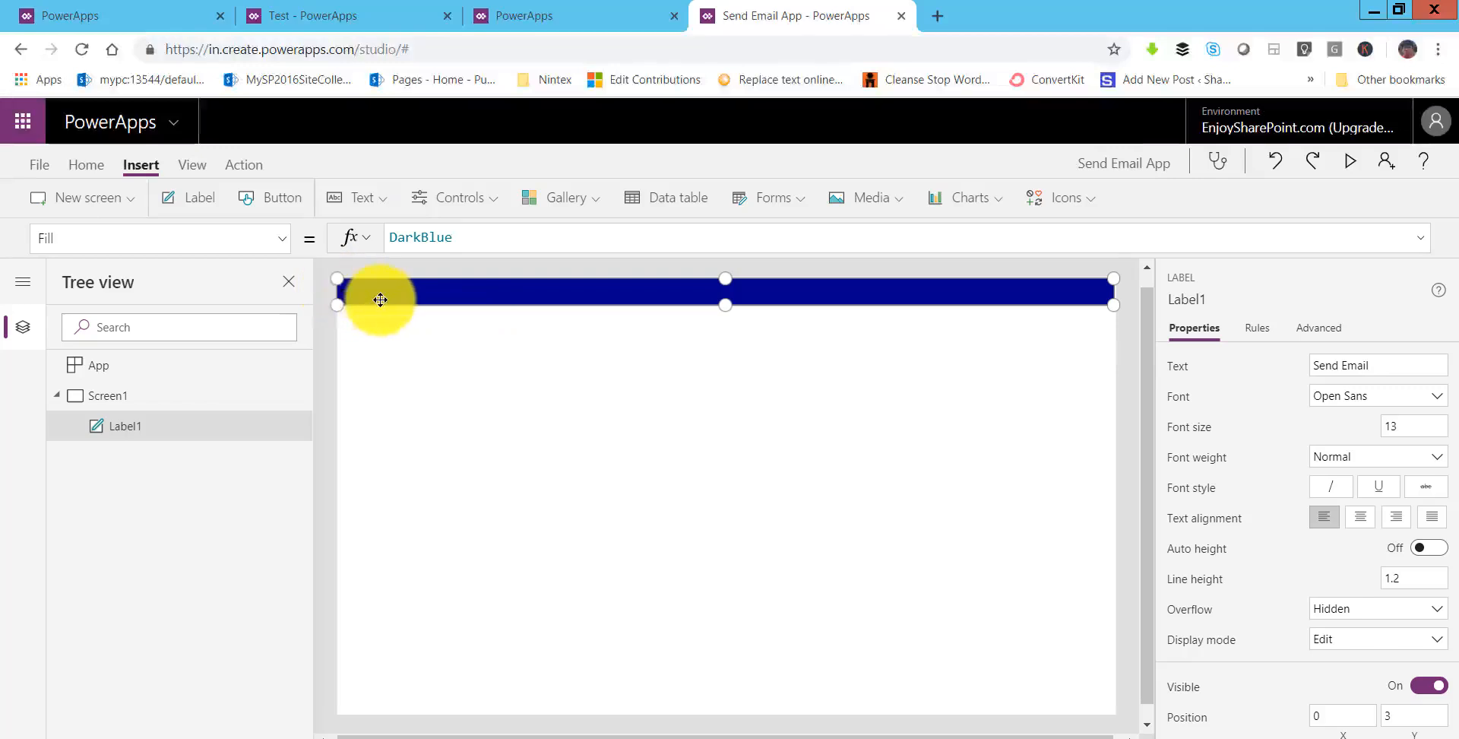
- Set the header label's text Color to White, then preview the app and close the preview
left_click(278, 243)
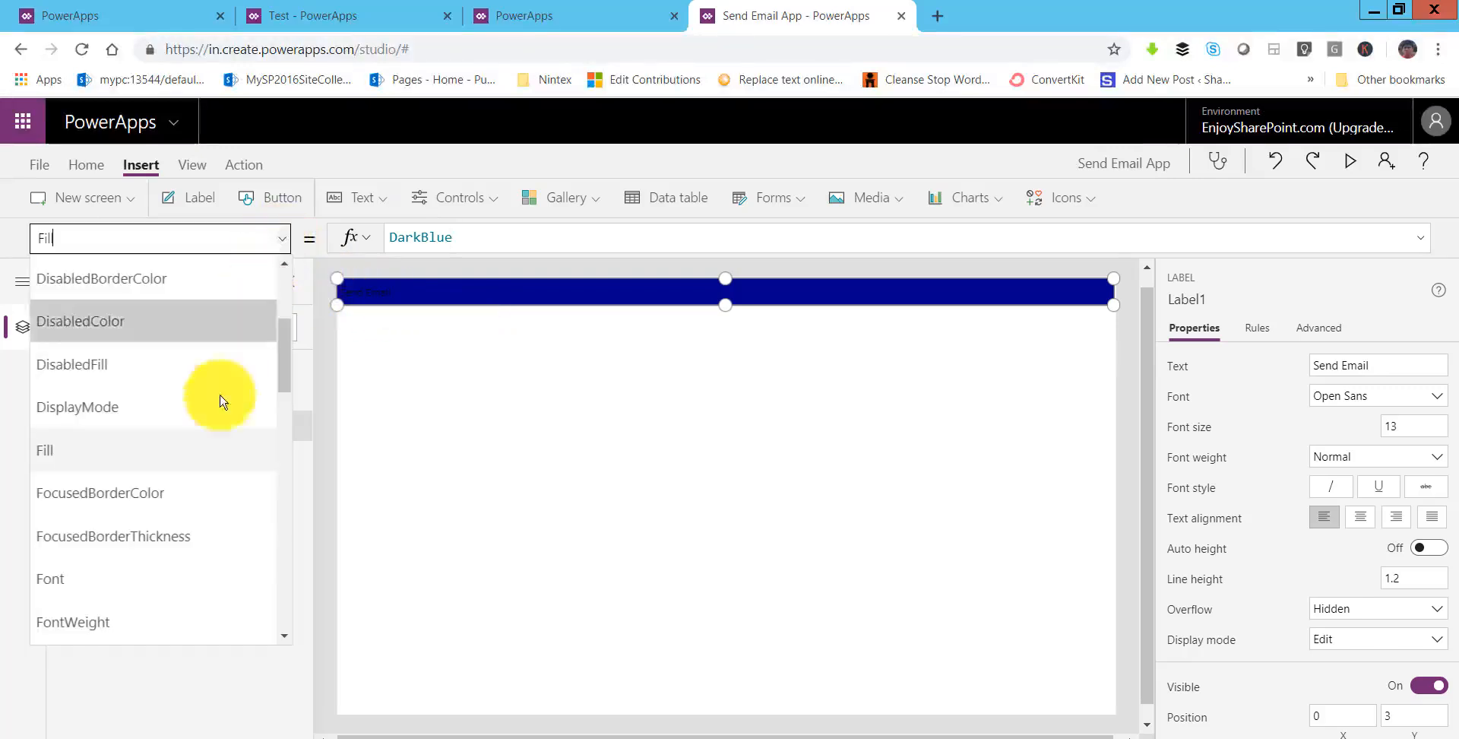
scroll(215, 402, "up", 3)
left_click(135, 492)
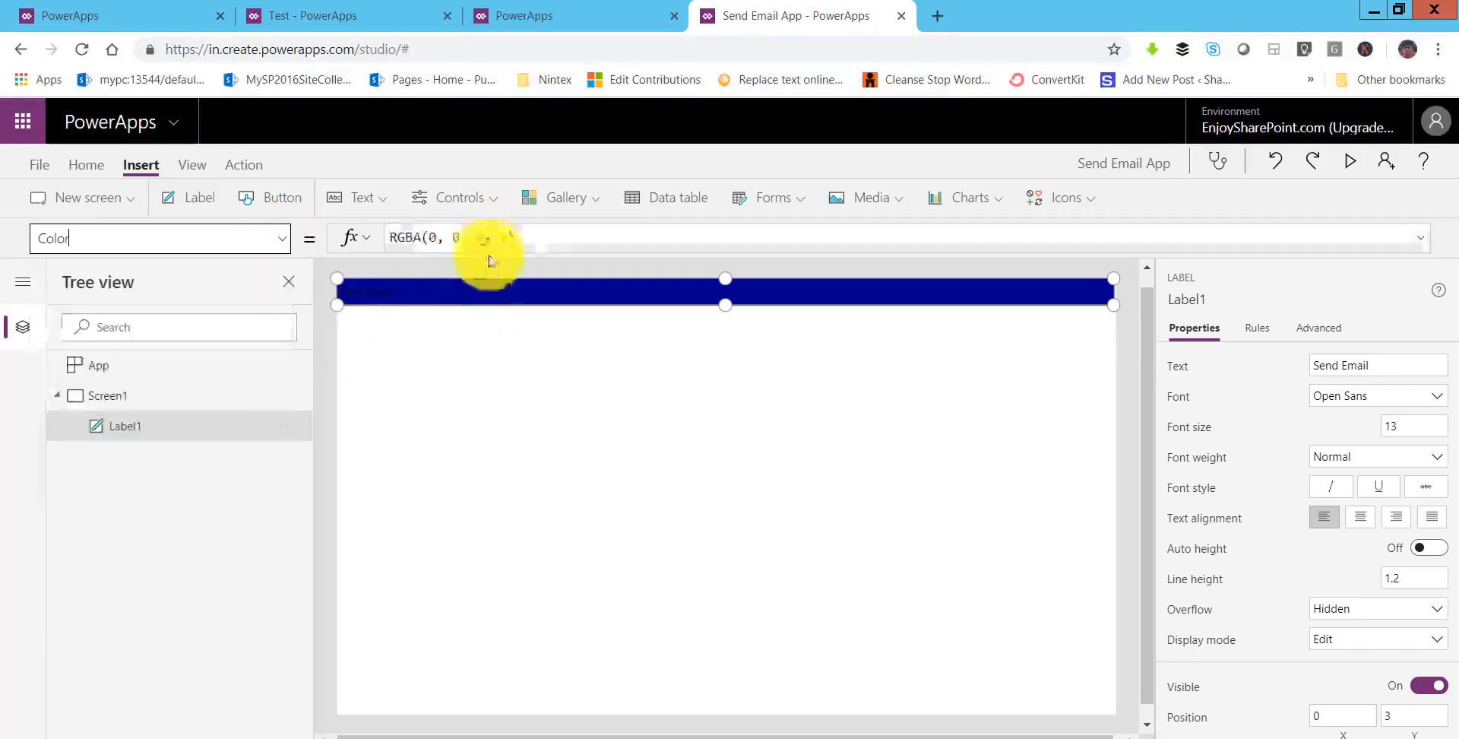
left_click_drag(515, 237, 392, 236)
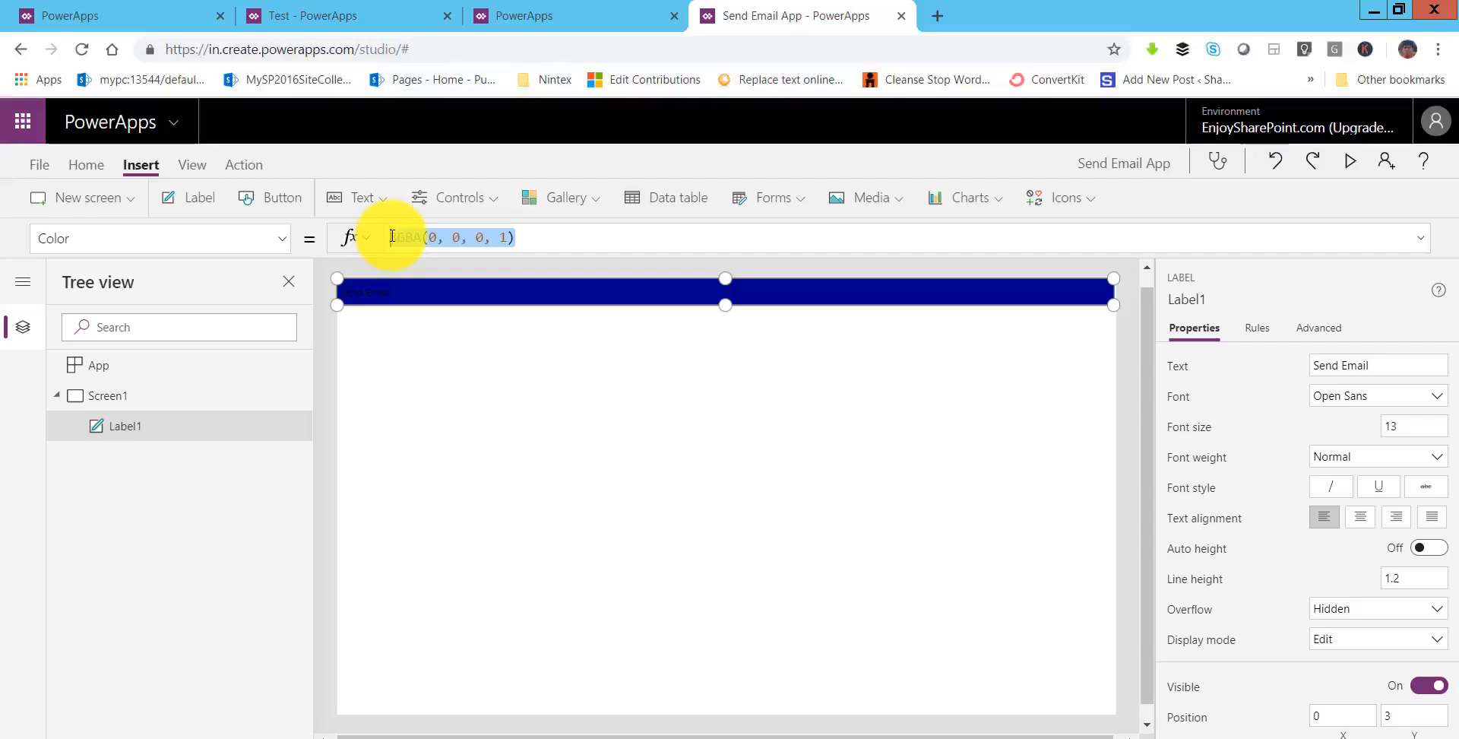
type("White")
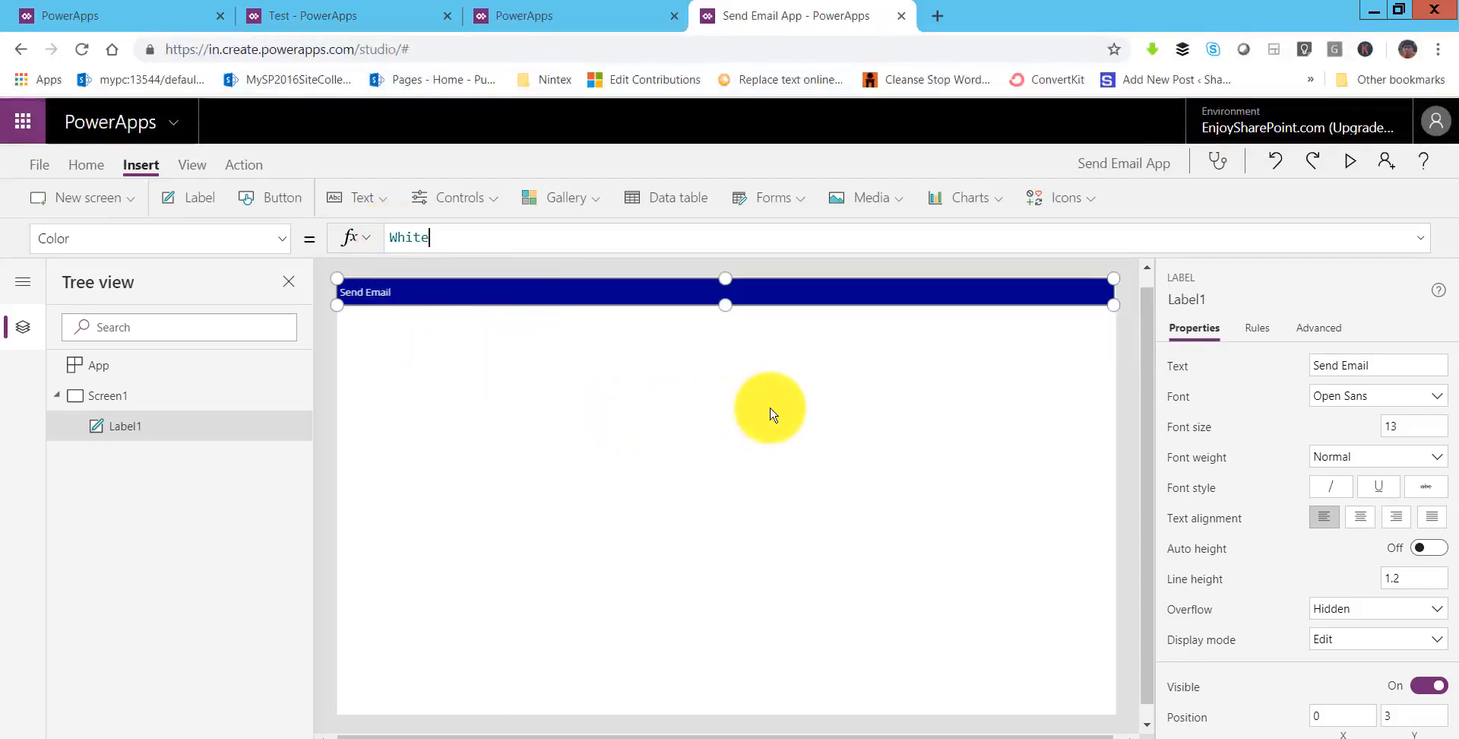
left_click(1360, 164)
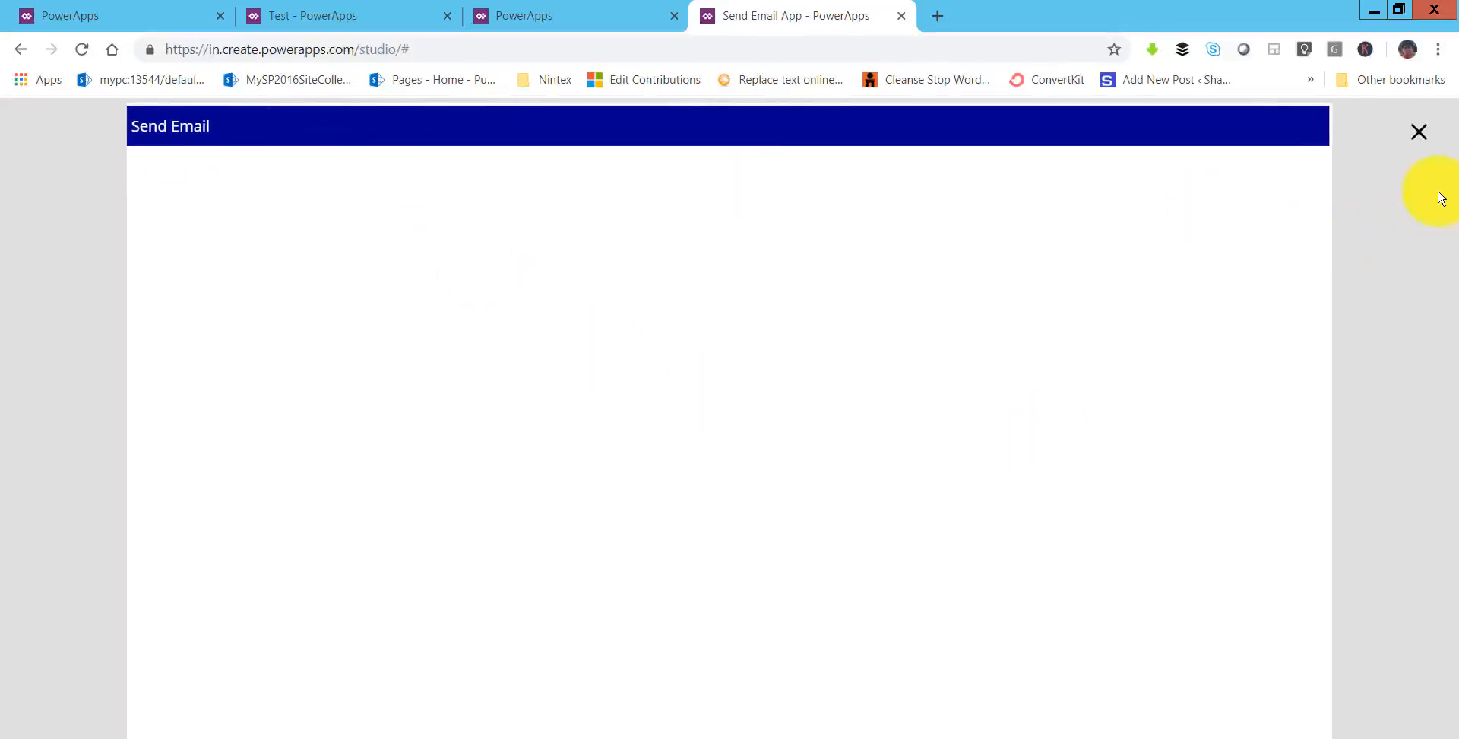
left_click(1419, 131)
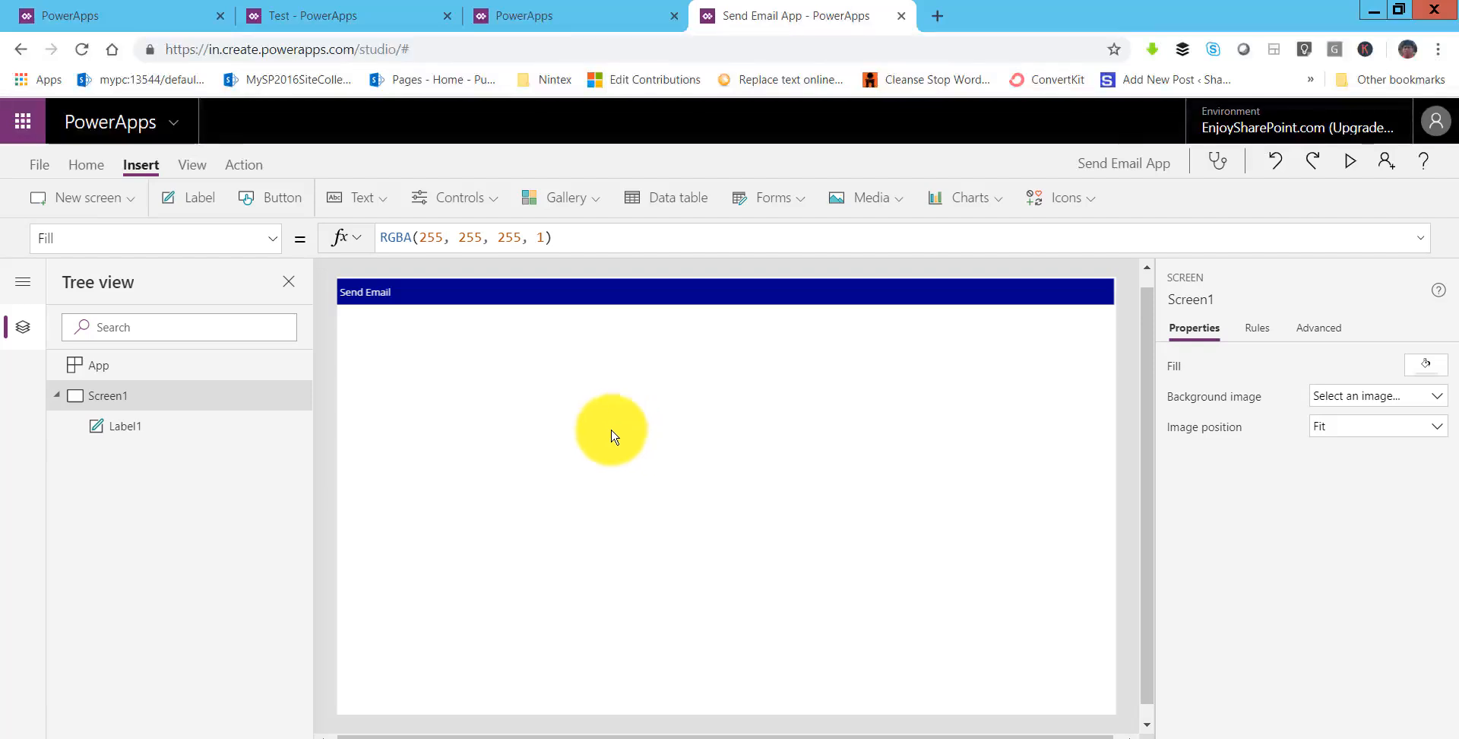
- Insert five new labels onto Screen1
left_click(199, 198)
left_click(199, 198)
left_click(199, 197)
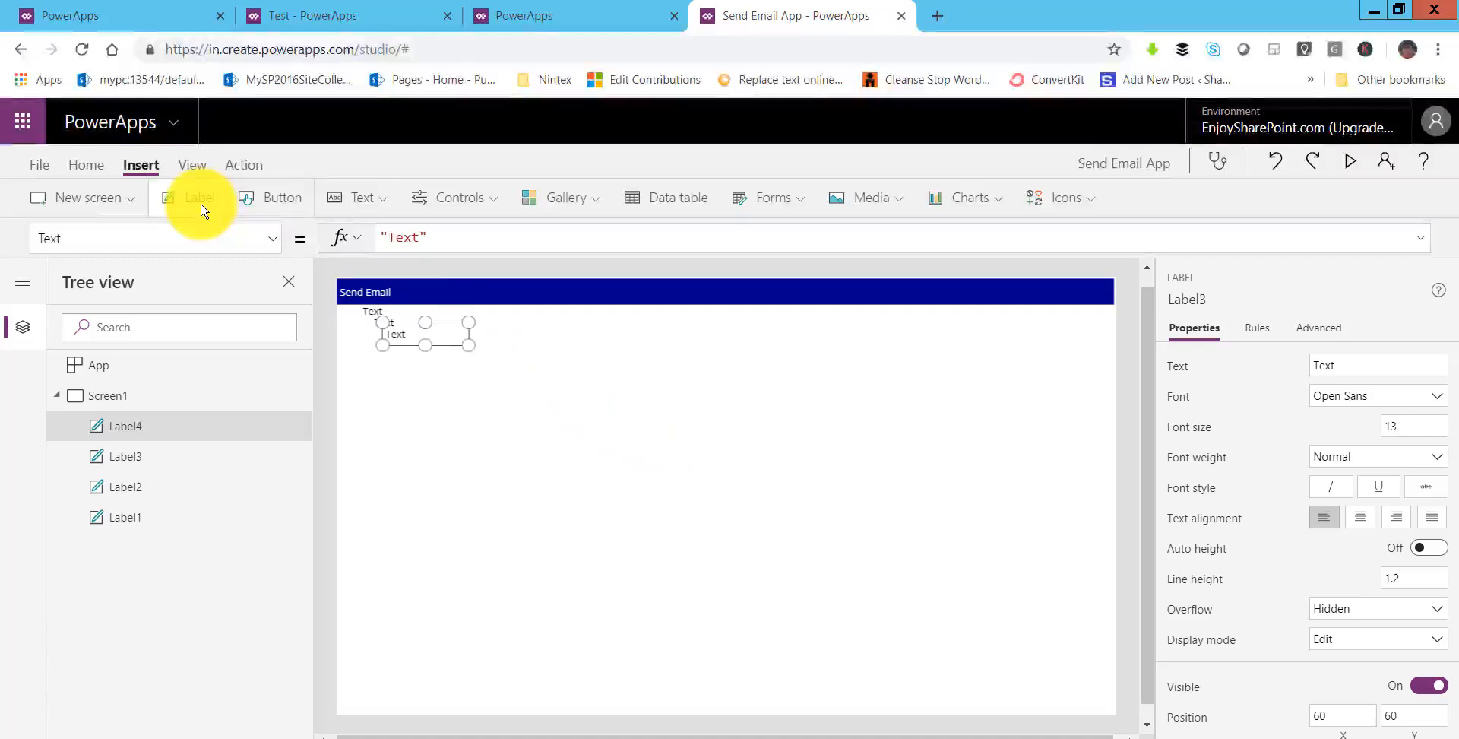
left_click(199, 198)
left_click(199, 198)
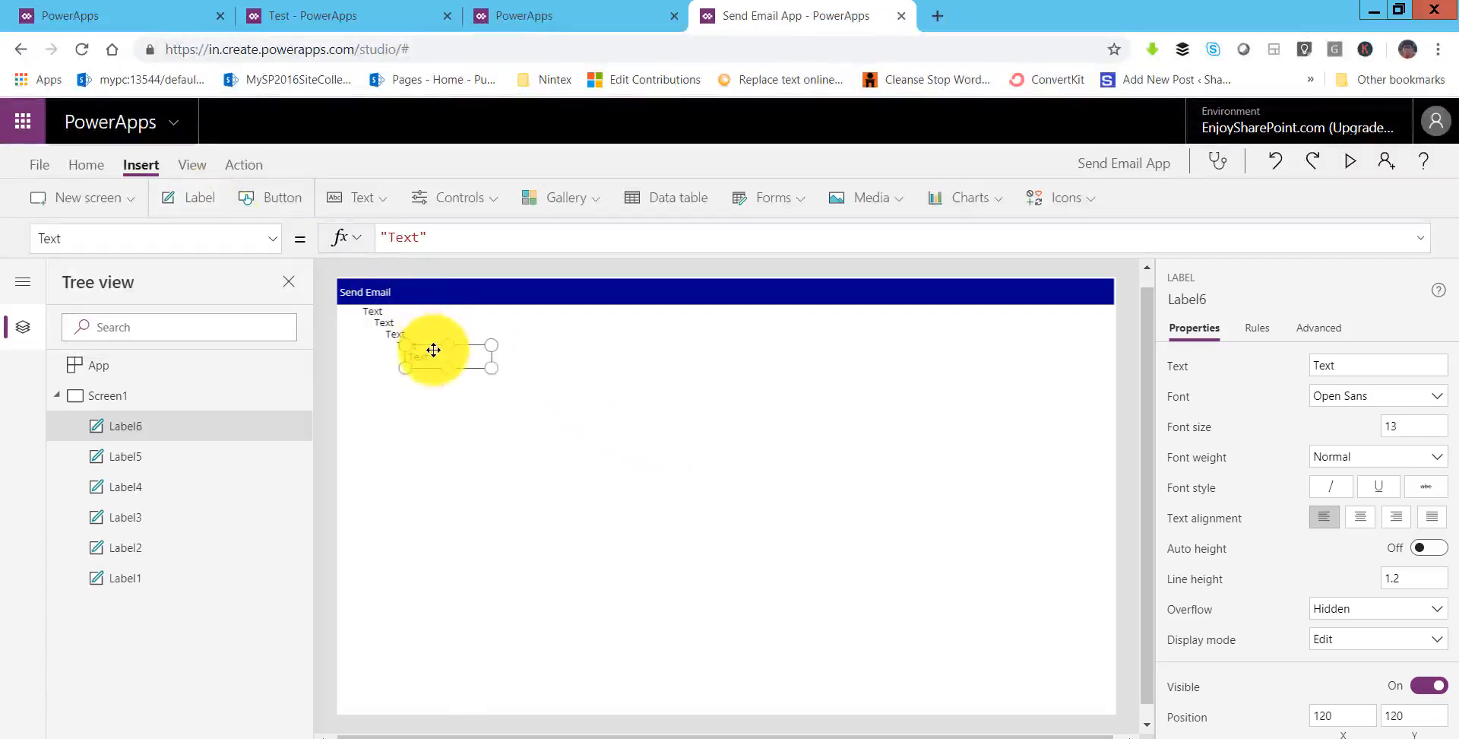
- Arrange the five labels in a vertical column below the header
left_click_drag(433, 349, 403, 550)
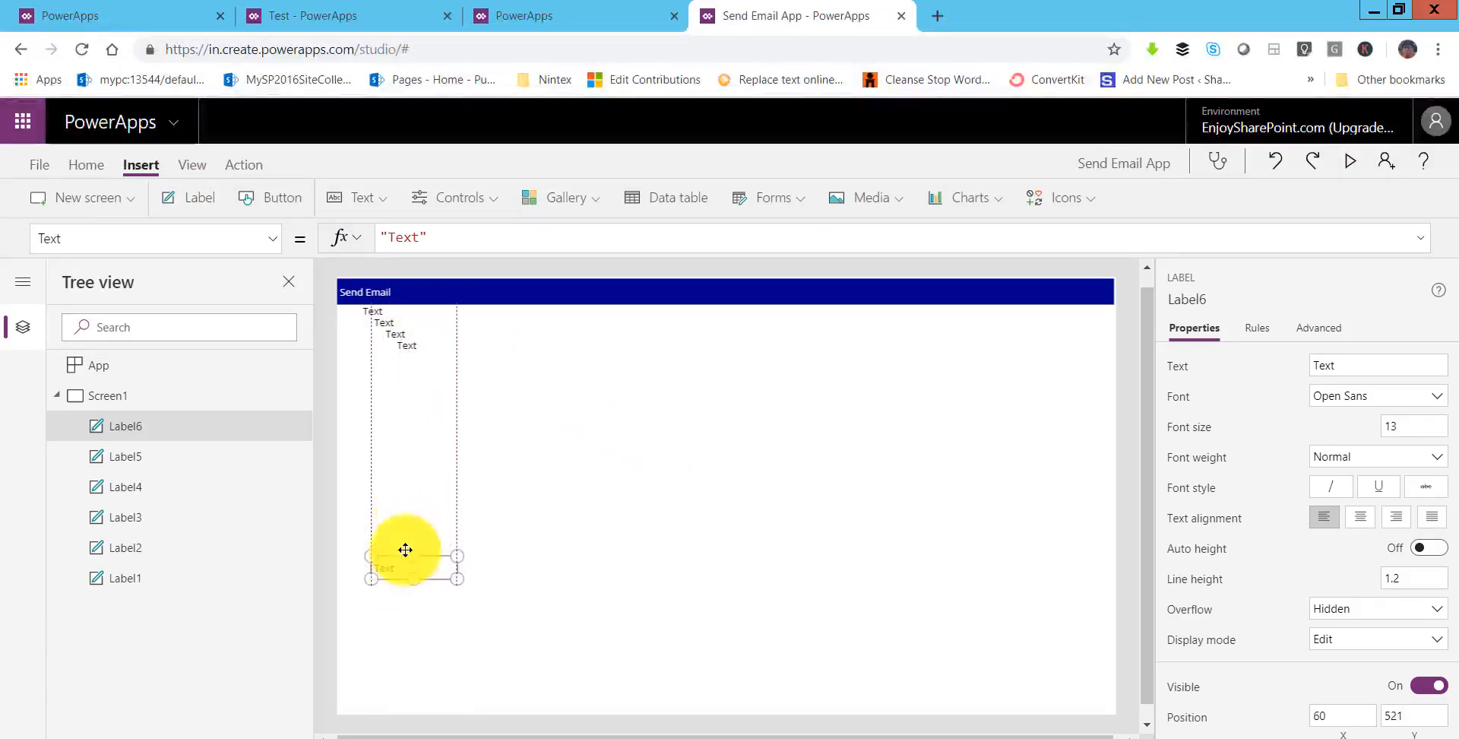
left_click_drag(405, 352, 397, 524)
left_click(397, 333)
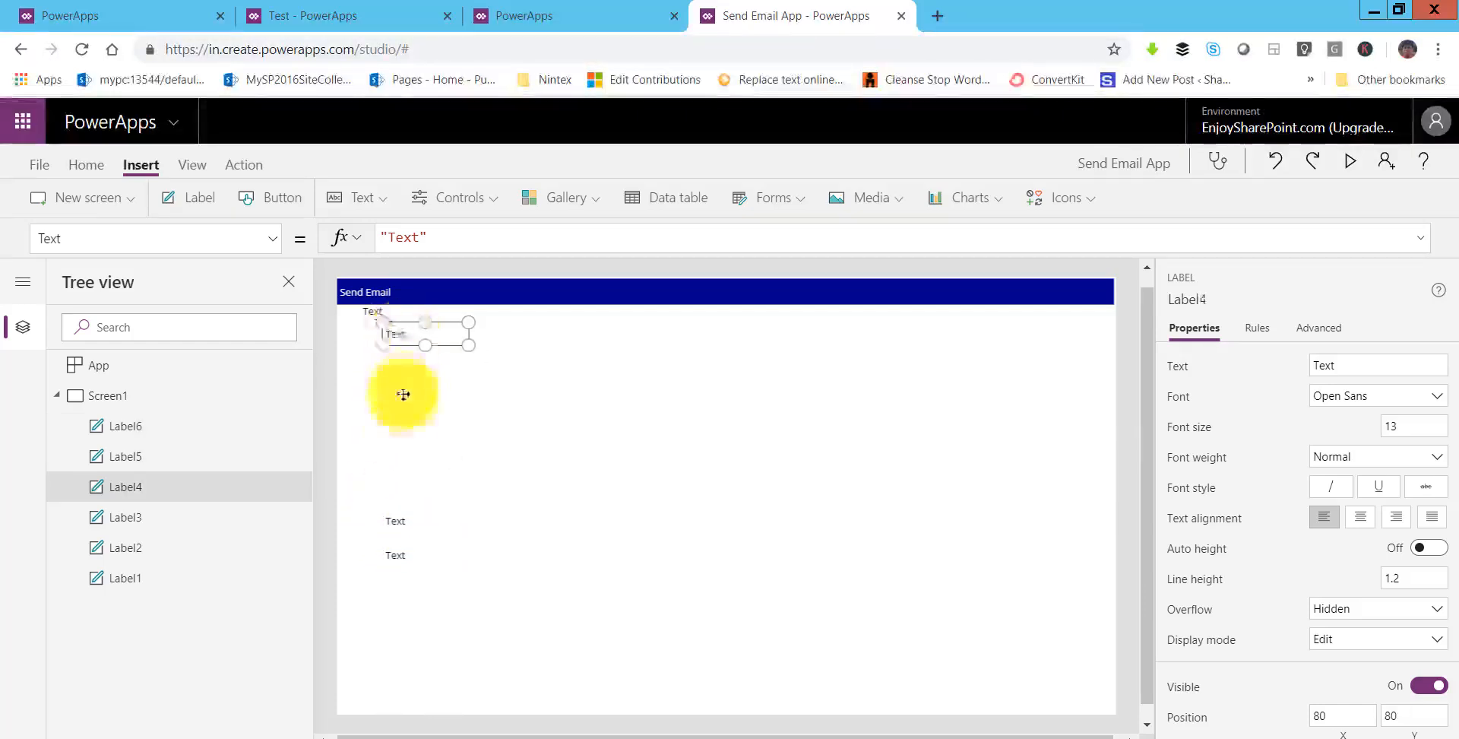
left_click_drag(403, 395, 403, 486)
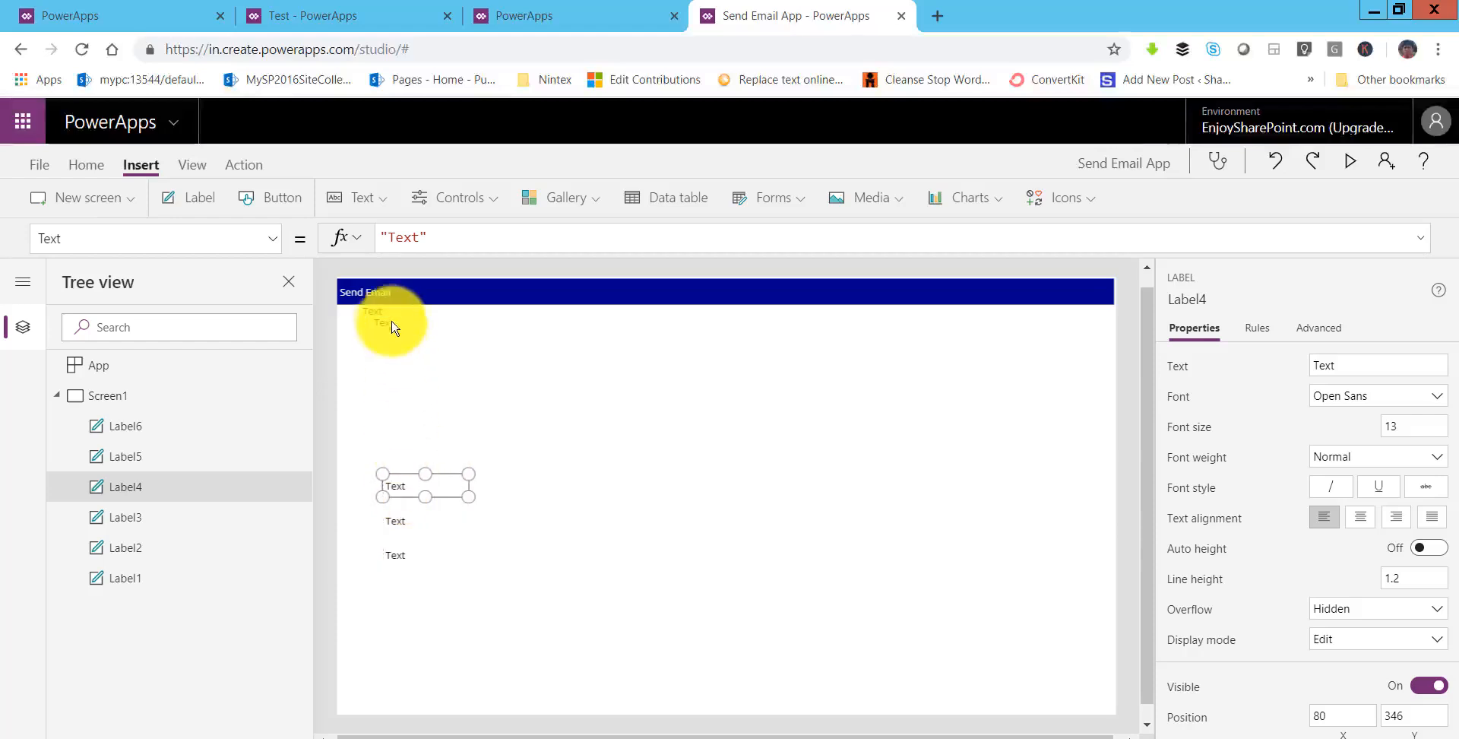
left_click_drag(387, 327, 401, 455)
left_click_drag(377, 311, 396, 389)
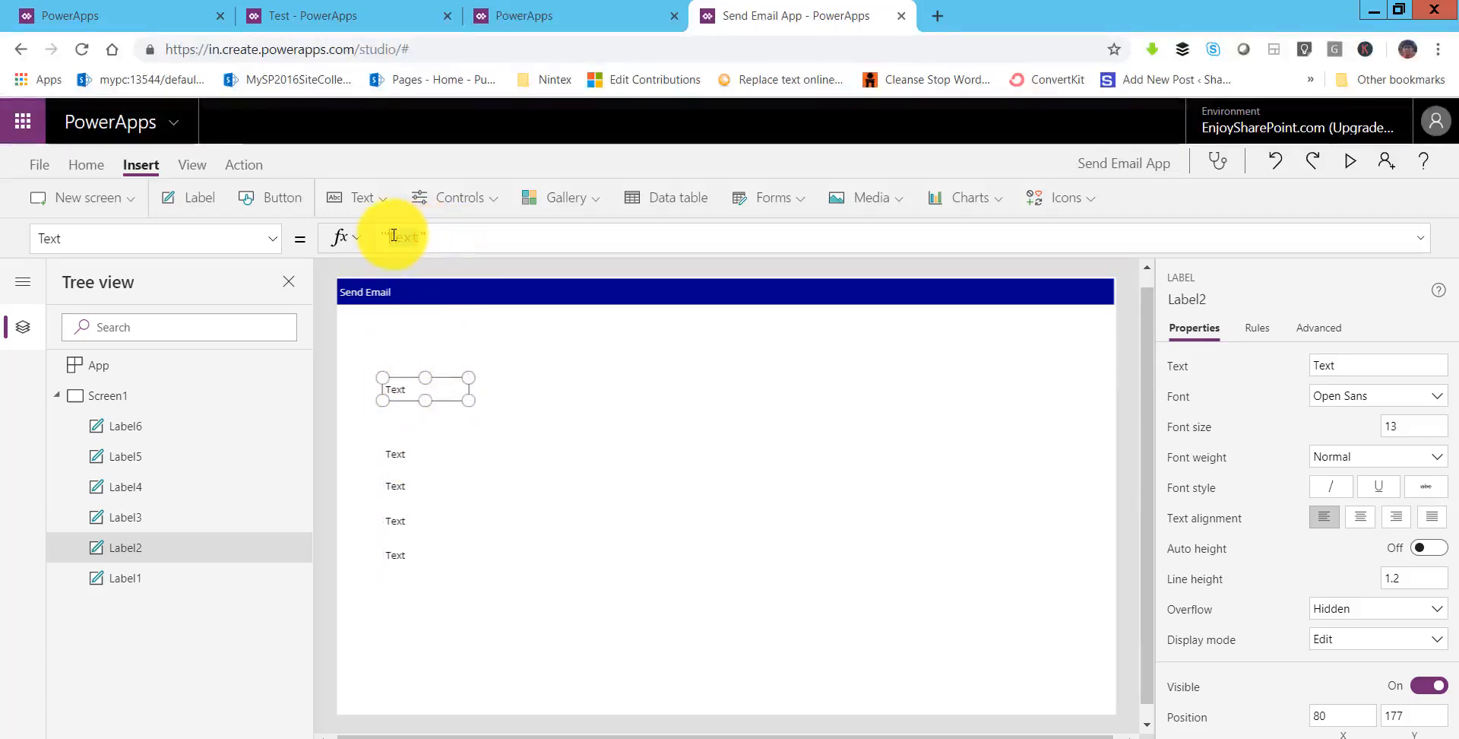
- Rename the column labels to CC, BCC, Subject and Body
left_click(398, 449)
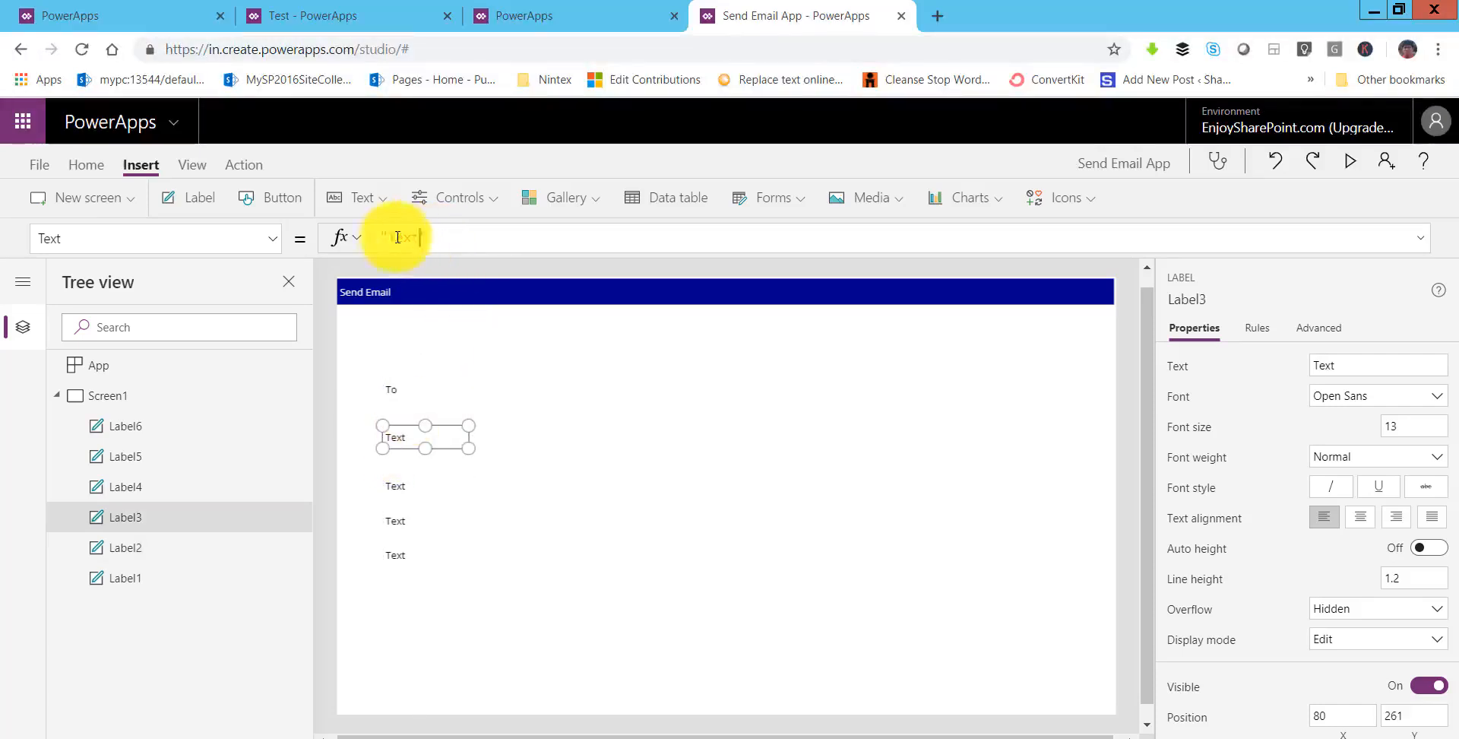
type("CC")
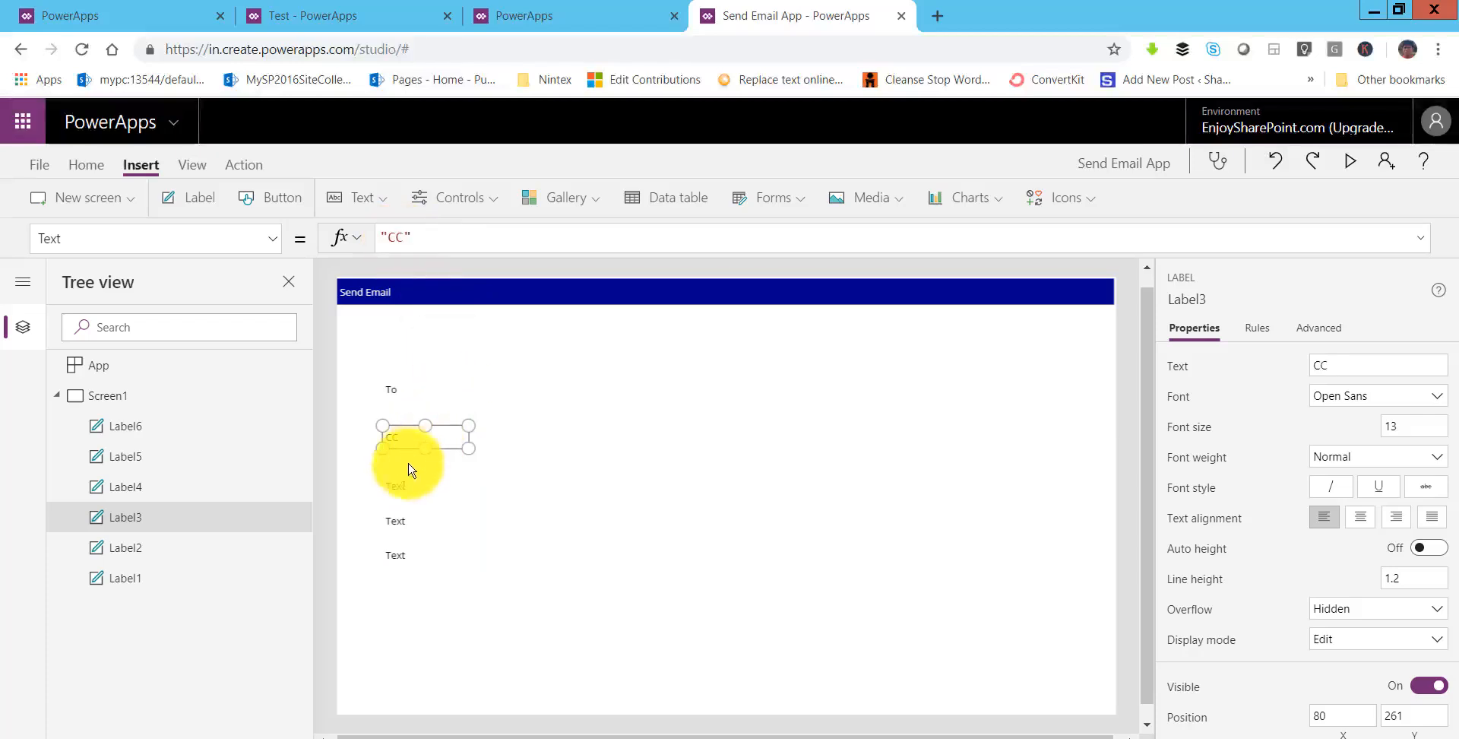
left_click(403, 478)
left_click_drag(405, 467, 404, 469)
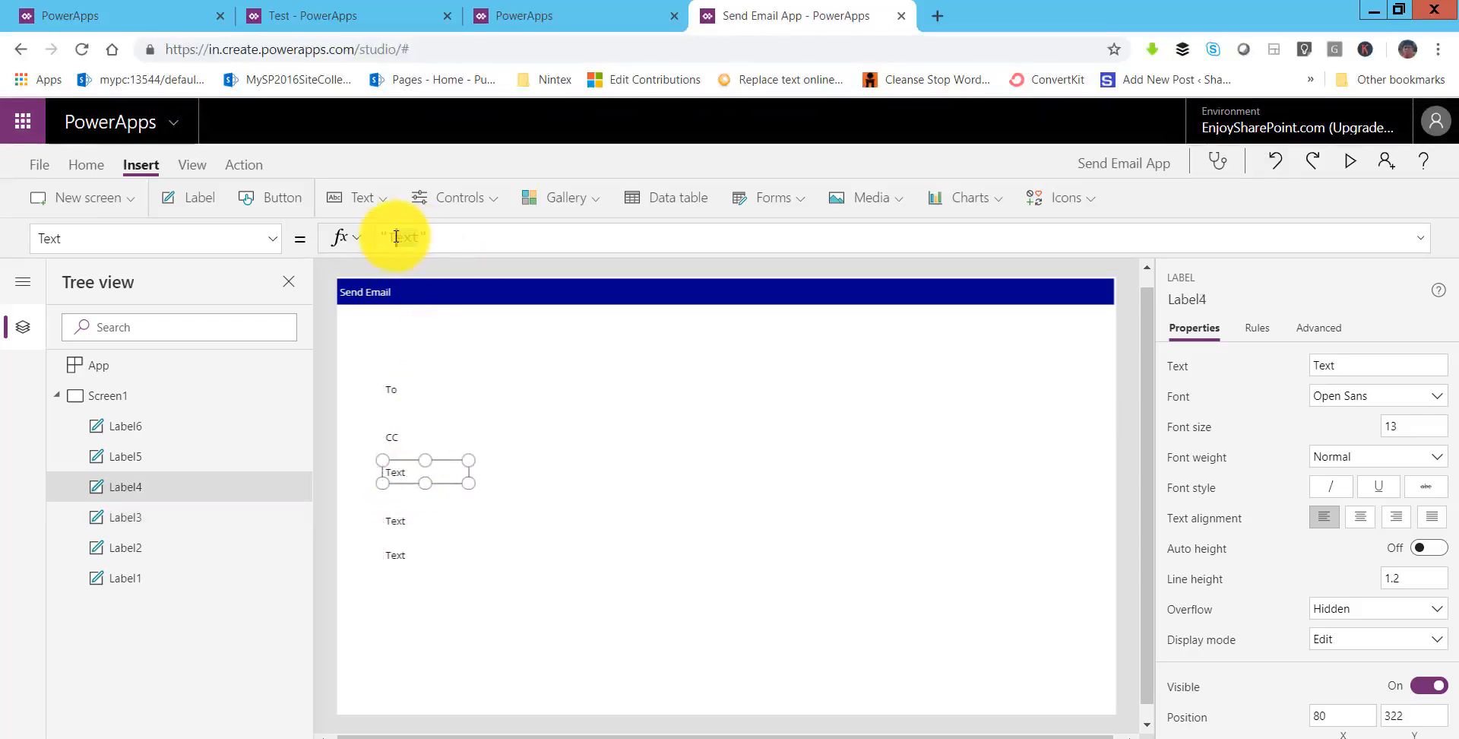
left_click_drag(394, 237, 393, 237)
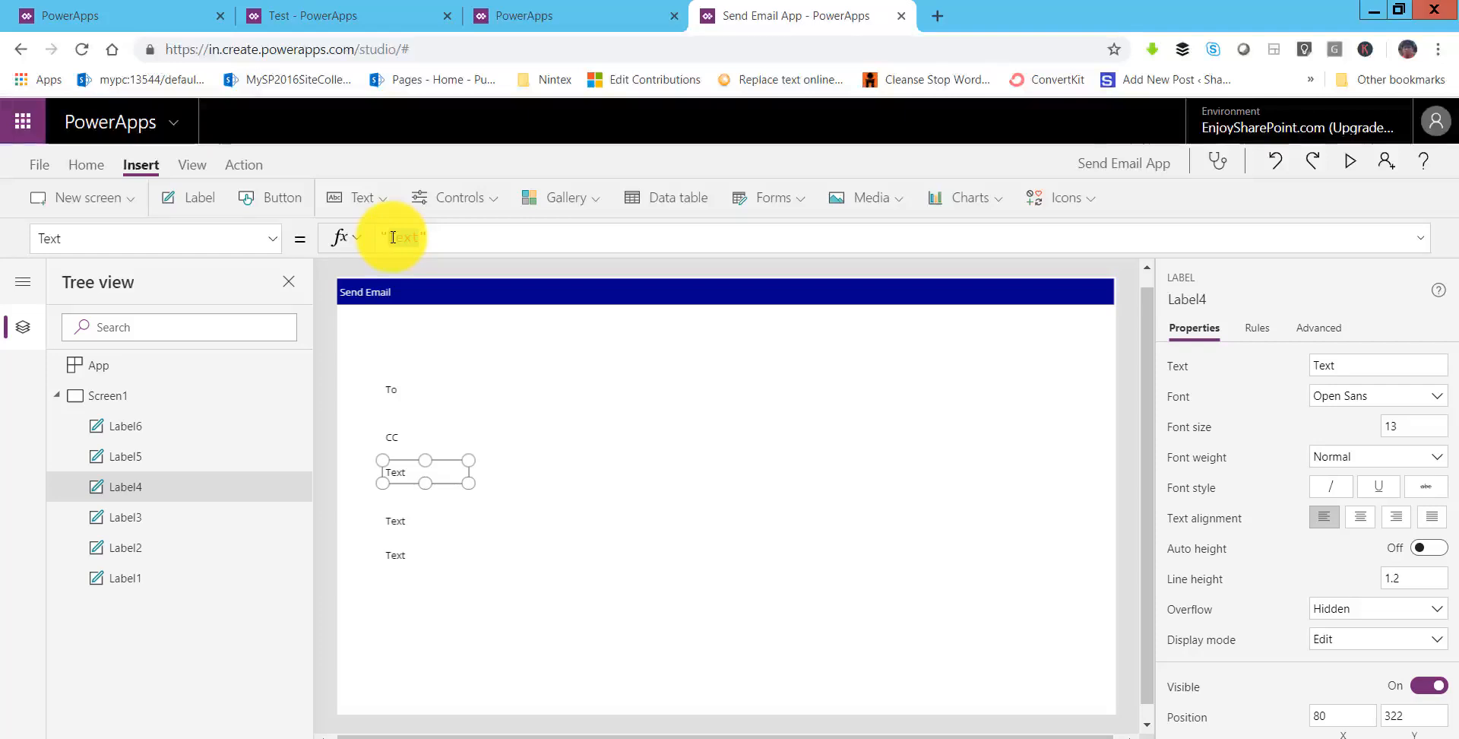
type("BCC")
left_click_drag(398, 512, 400, 513)
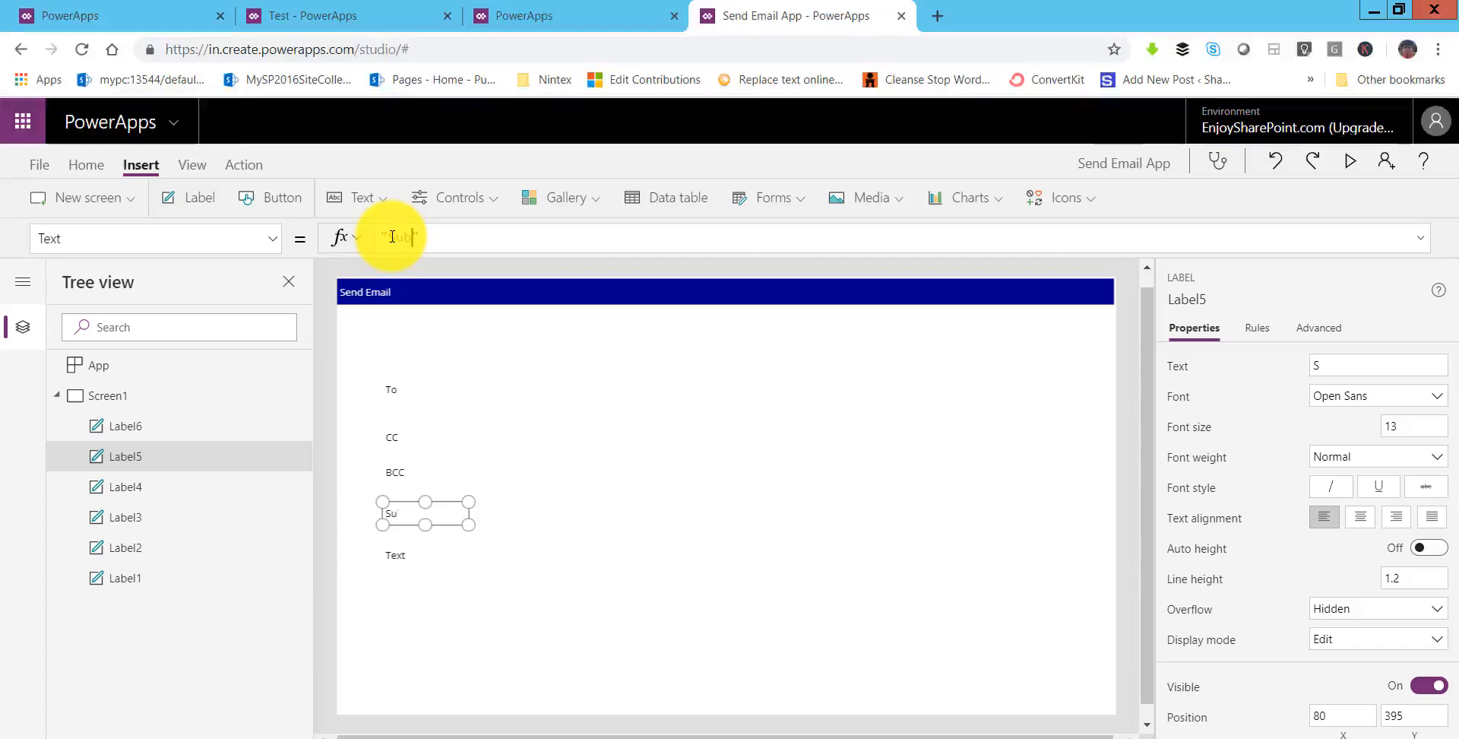
left_click(399, 556)
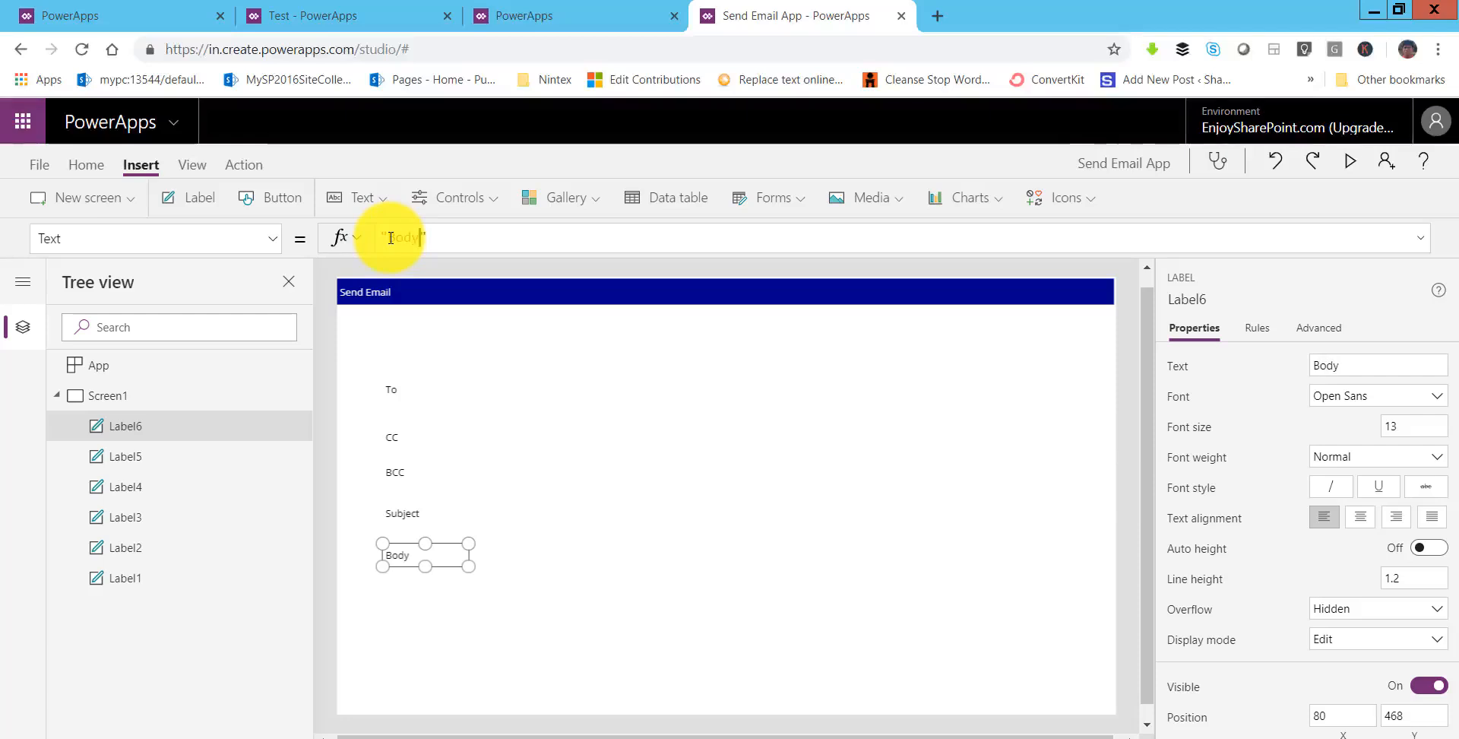
- Add a sixth label below Body reading 'Importance'
left_click(413, 374)
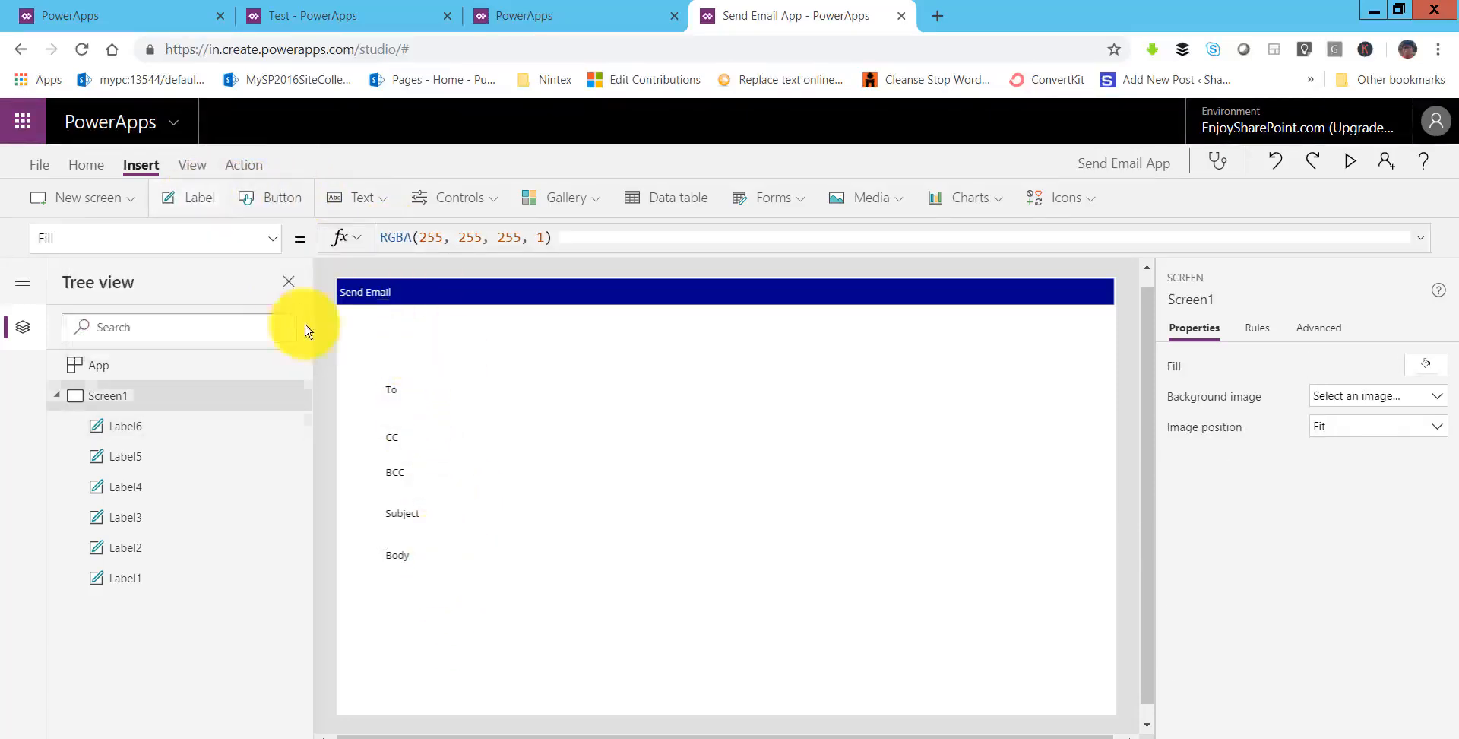
left_click_drag(385, 309, 413, 593)
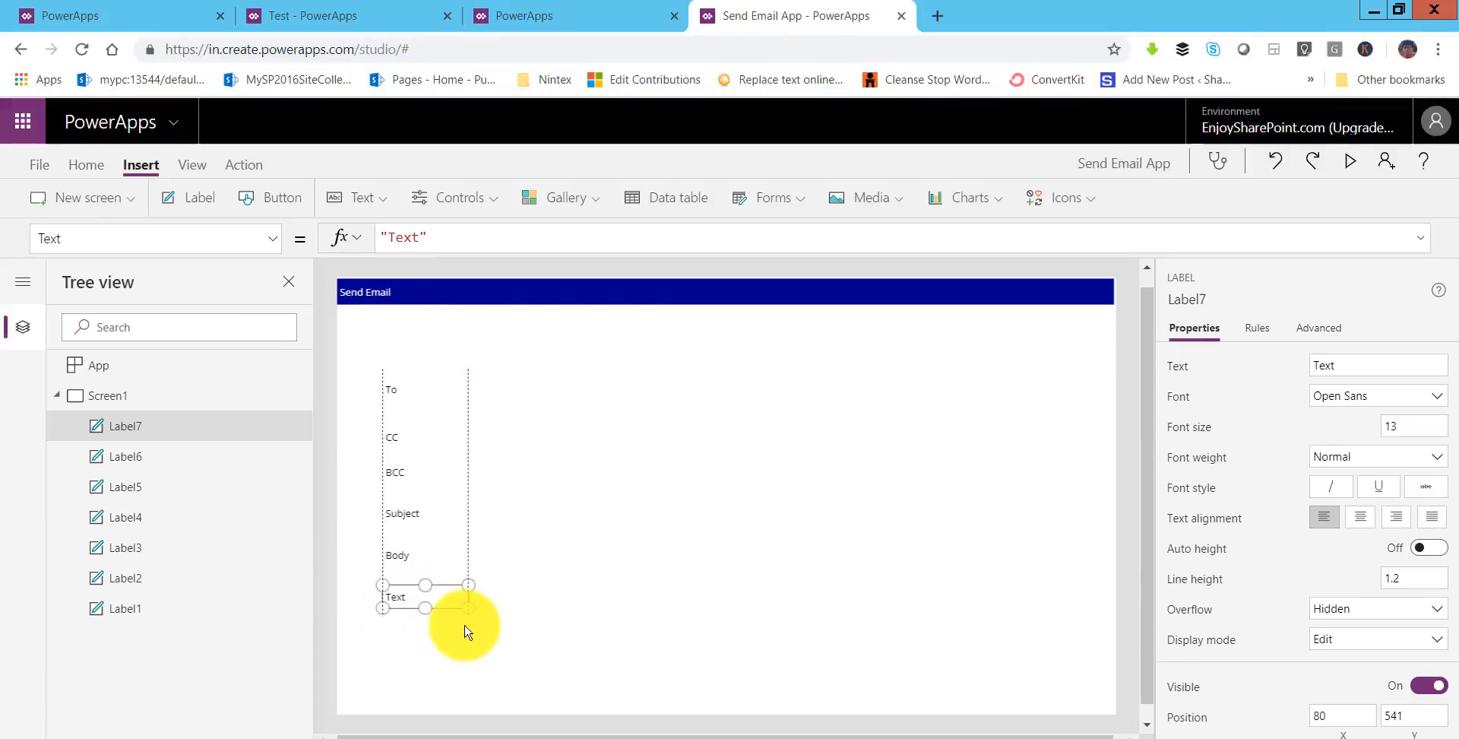
left_click(391, 236)
type("Im")
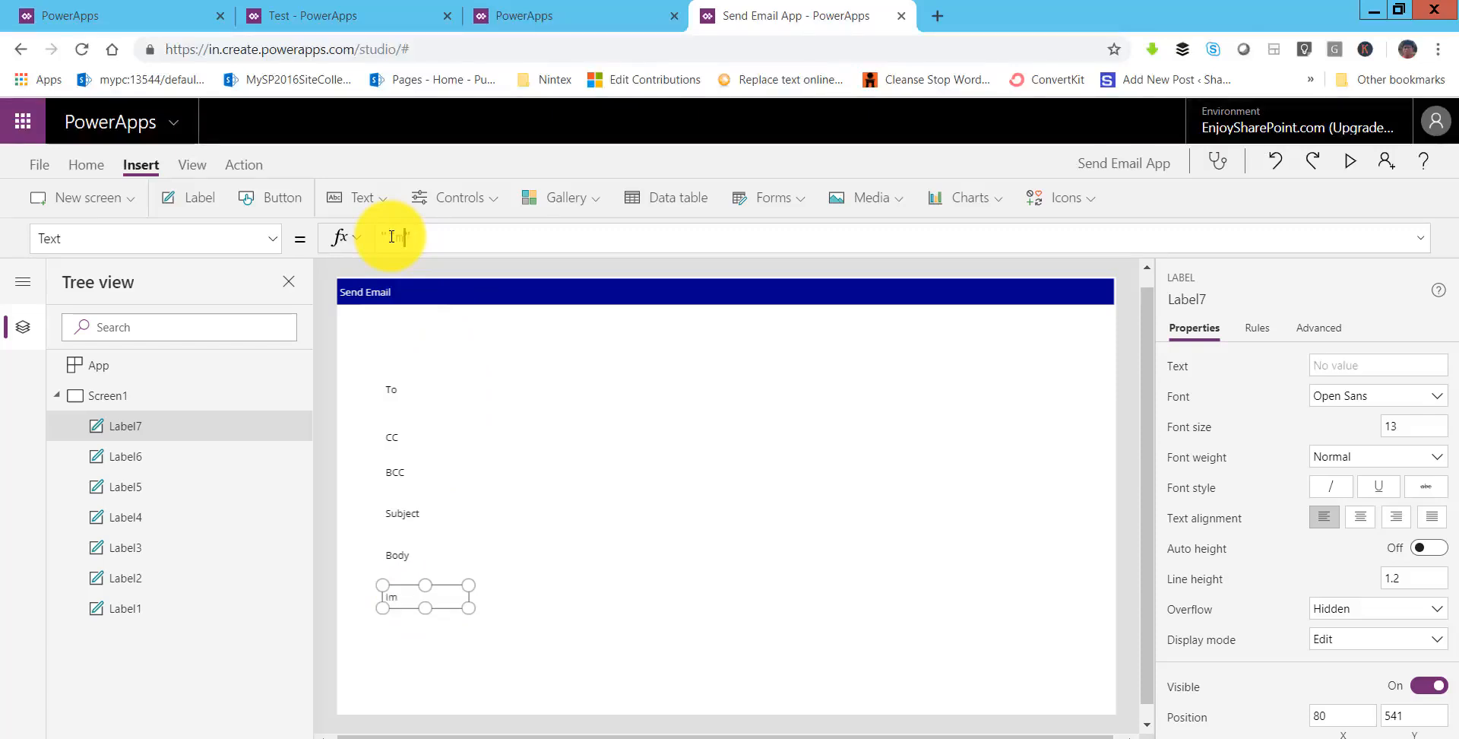
type("portance")
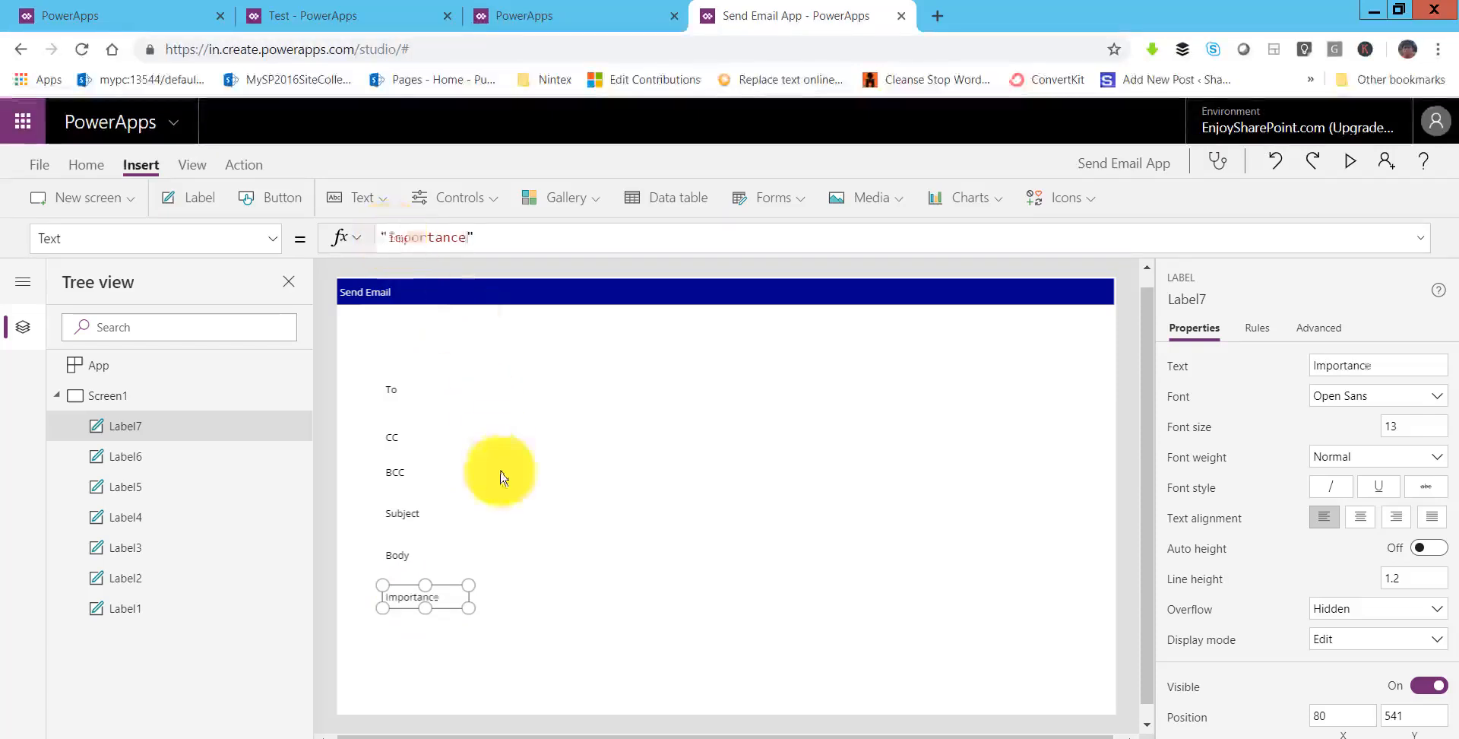
- Move all six labels up together, closer under the header
left_click(490, 400)
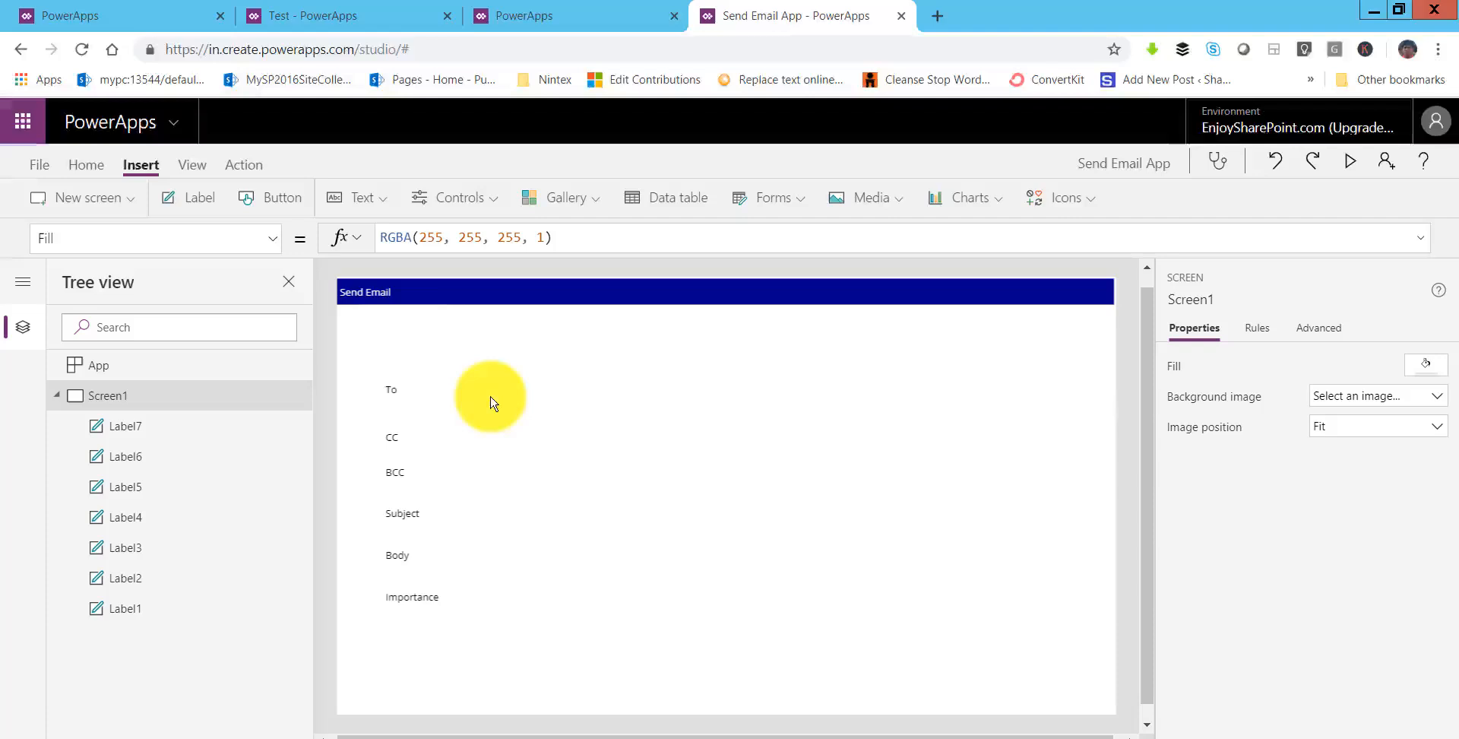
left_click(391, 389)
left_click(406, 474, "shift")
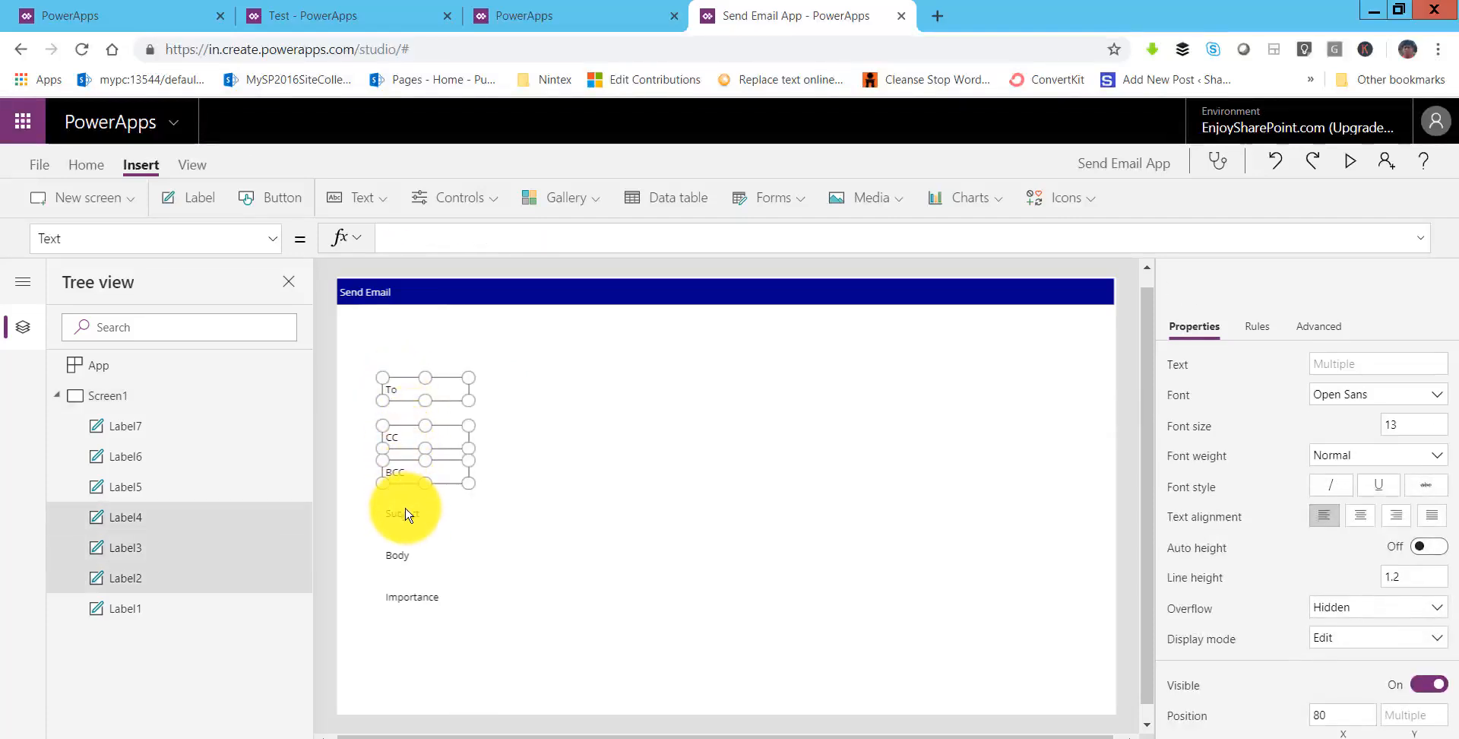
left_click(407, 513, "shift")
left_click(408, 547, "shift")
left_click(409, 596, "shift")
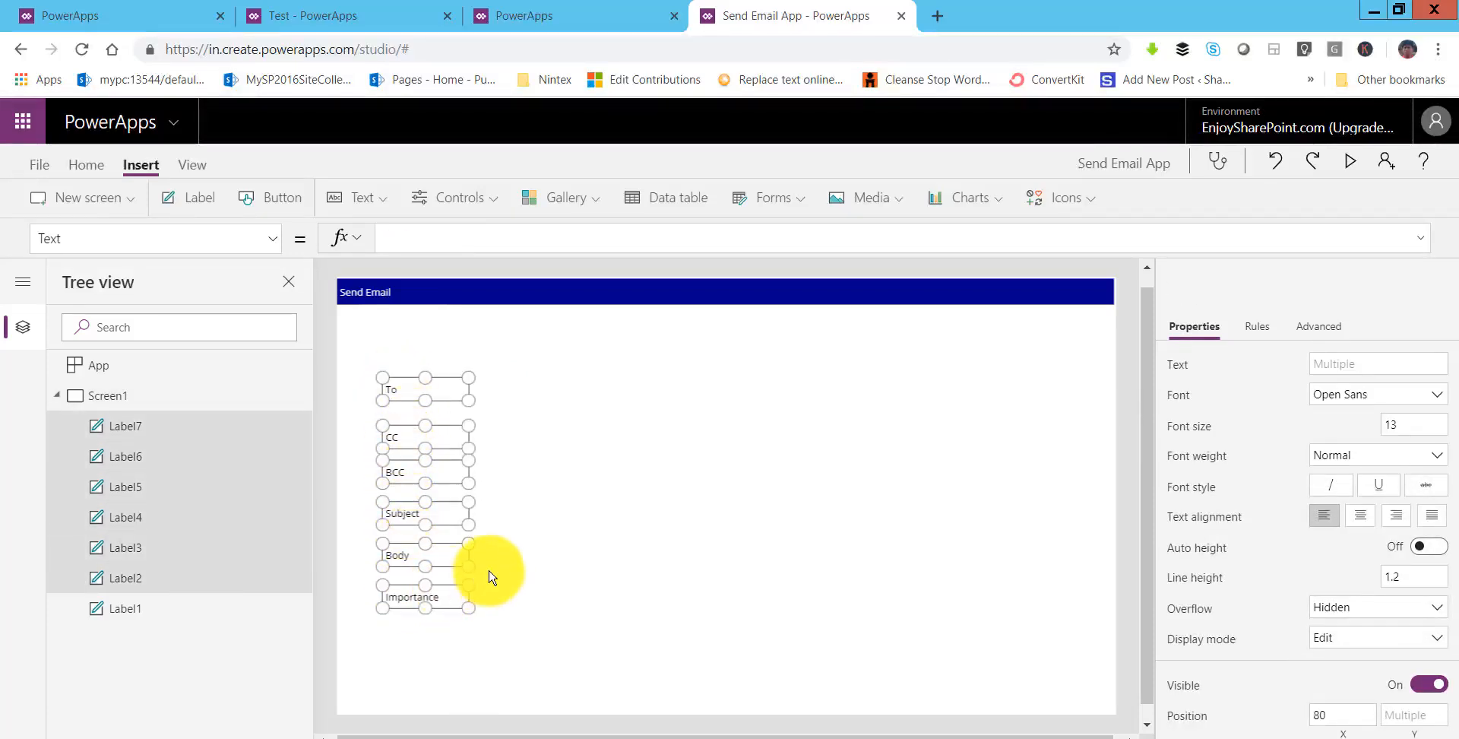
key("Up")
key("Up")
key("Up")
key("Up")
key("Up")
key("Up")
key("Up")
key("Up")
key("Up")
key("Up")
key("Up")
key("Up")
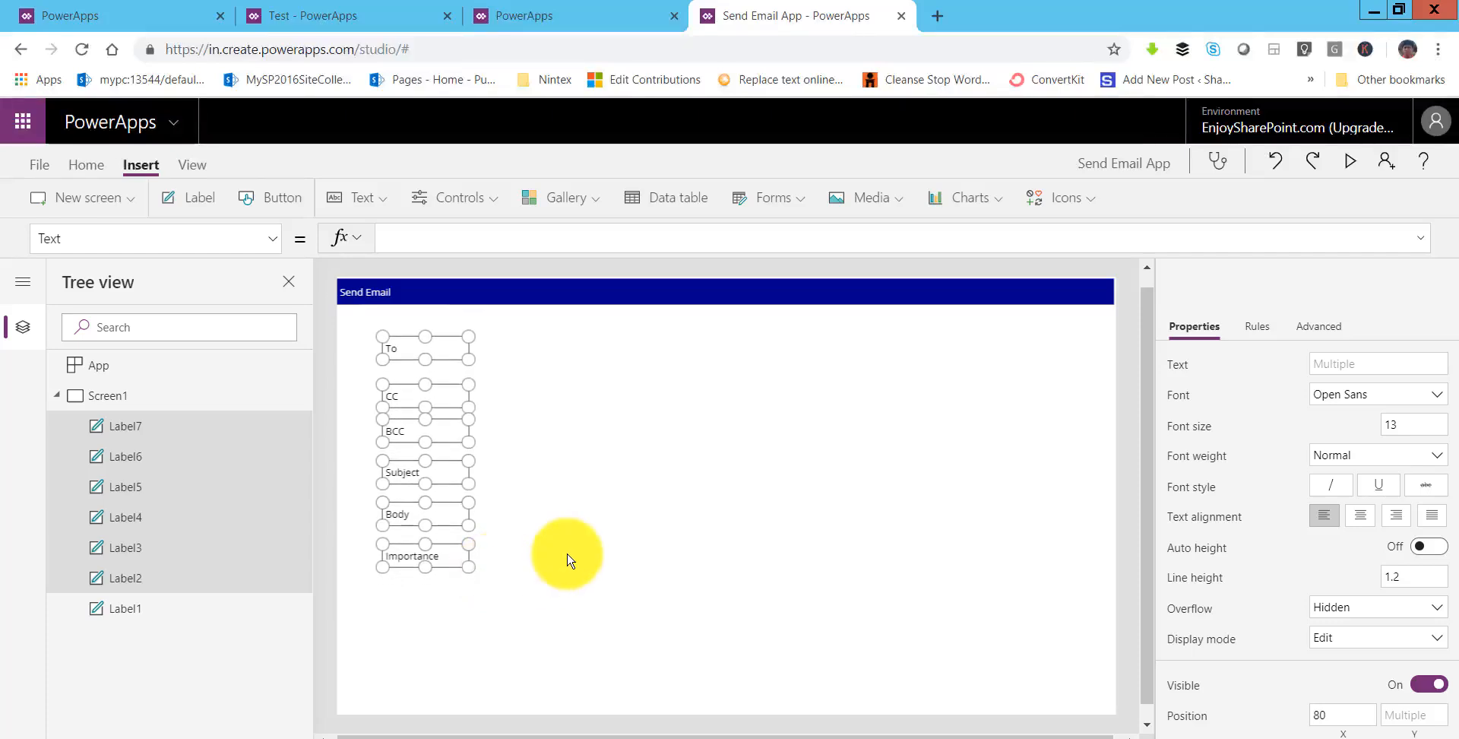
left_click(547, 365)
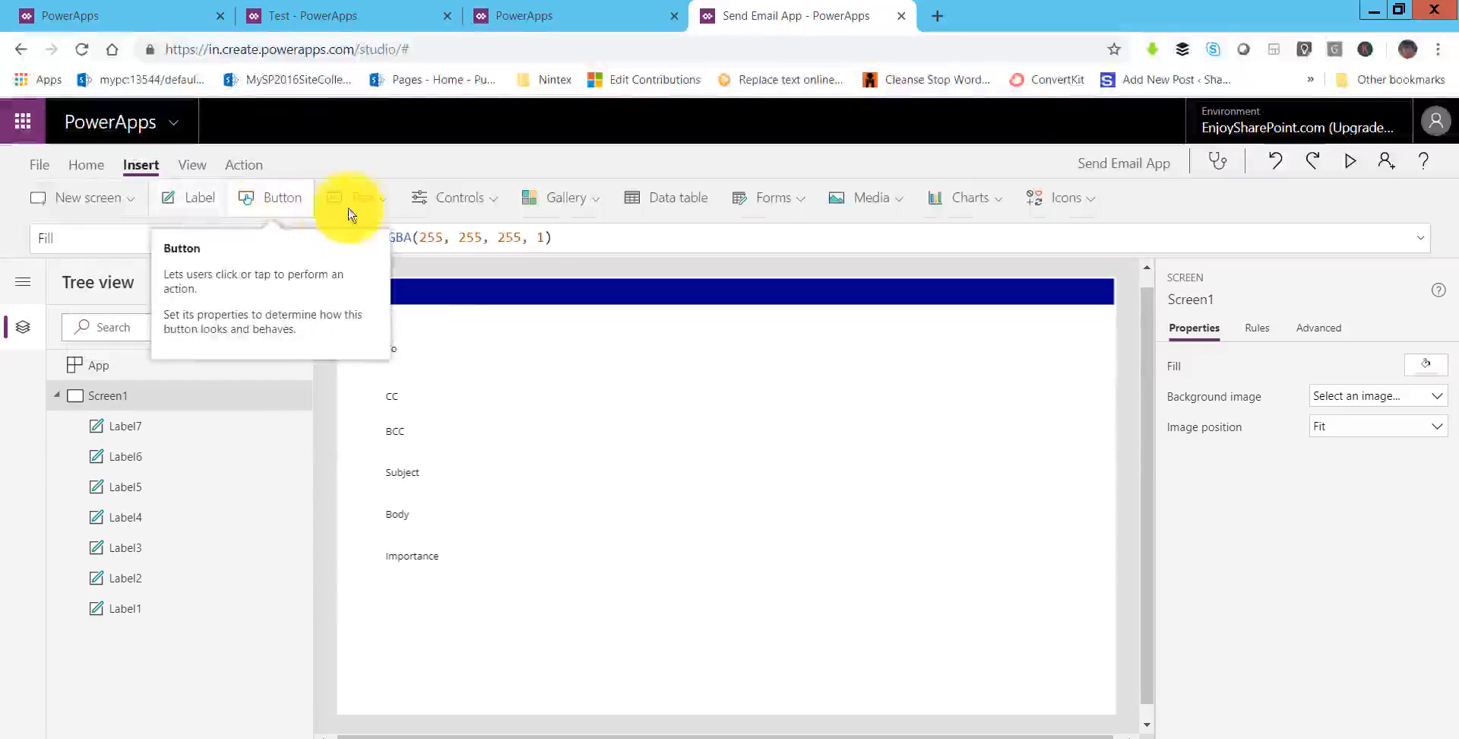
- Insert two text input boxes and two HTML text controls
left_click(378, 204)
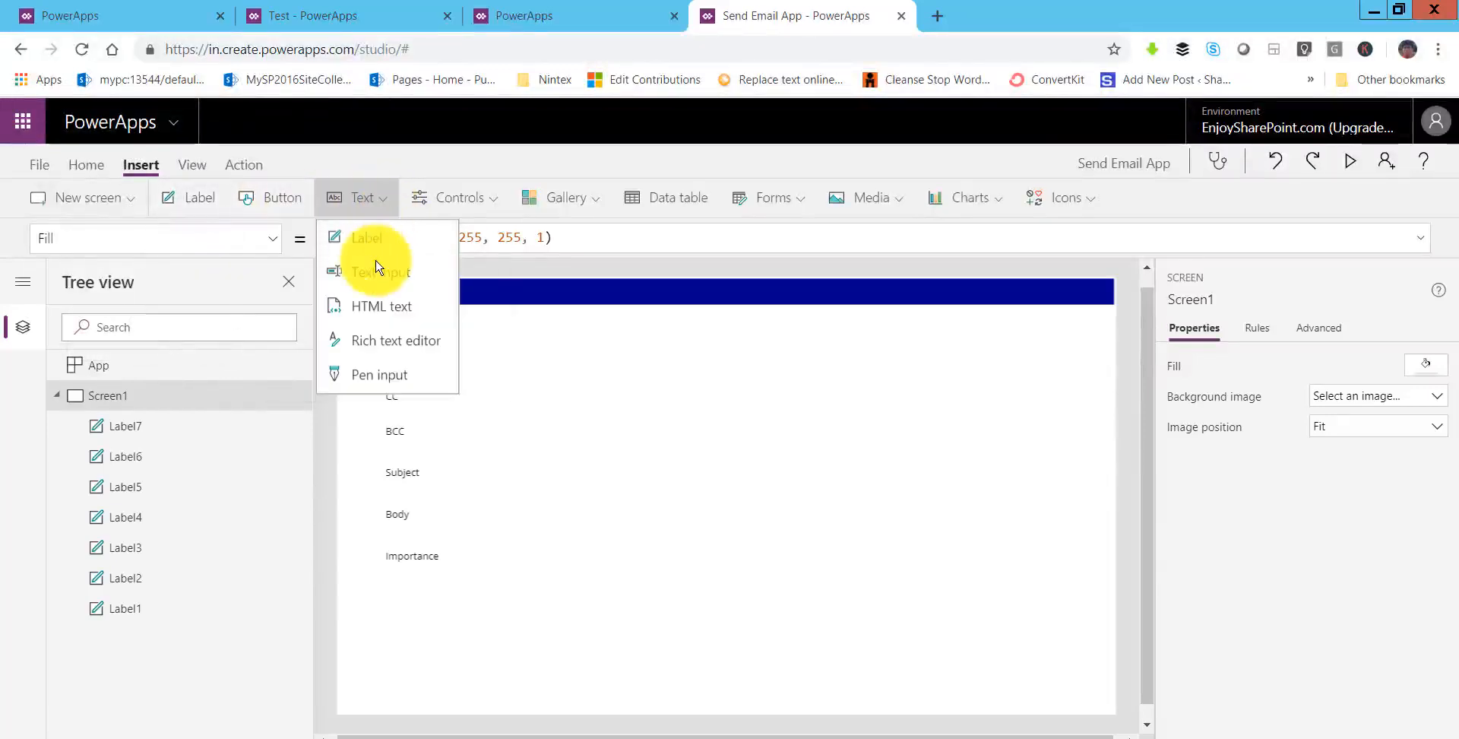
left_click(378, 280)
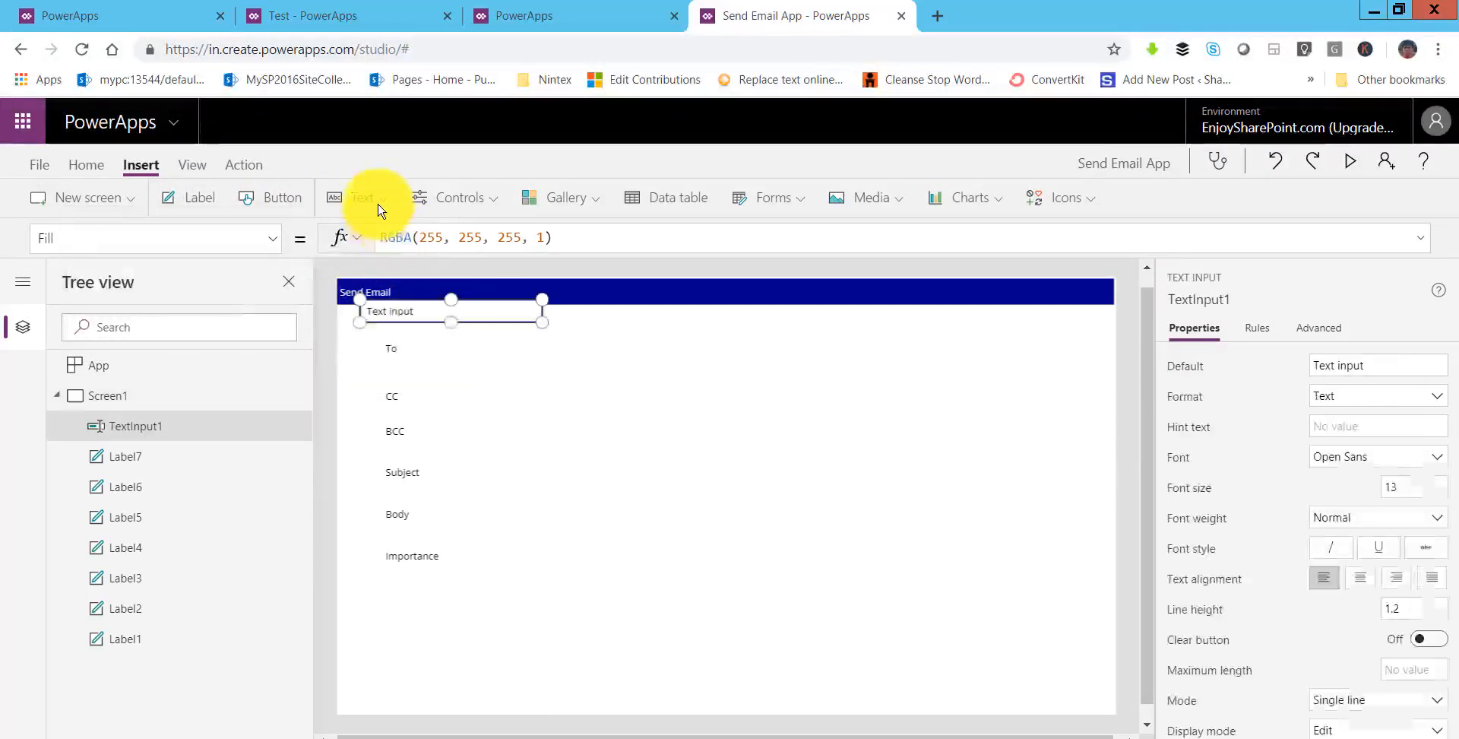
left_click(372, 200)
left_click(377, 271)
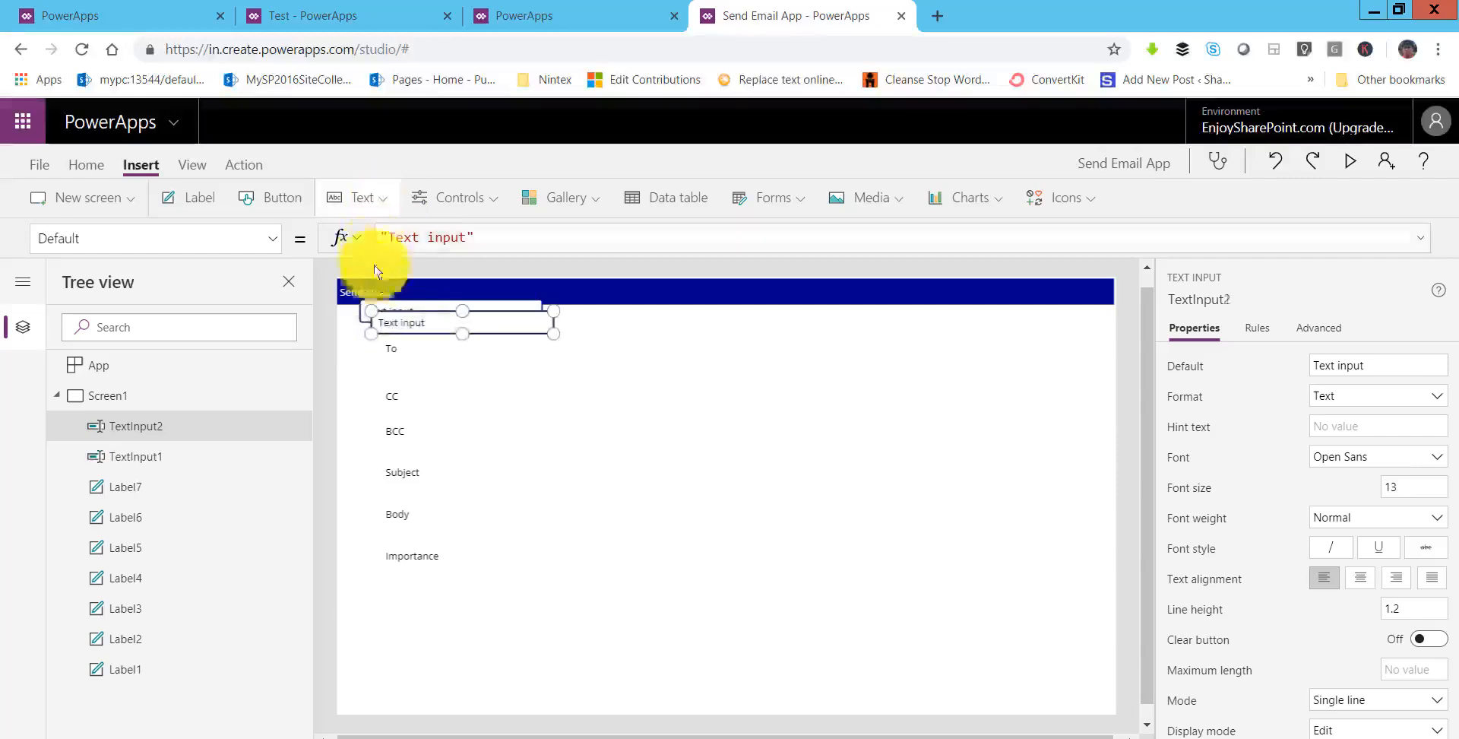
left_click(368, 200)
left_click(381, 308)
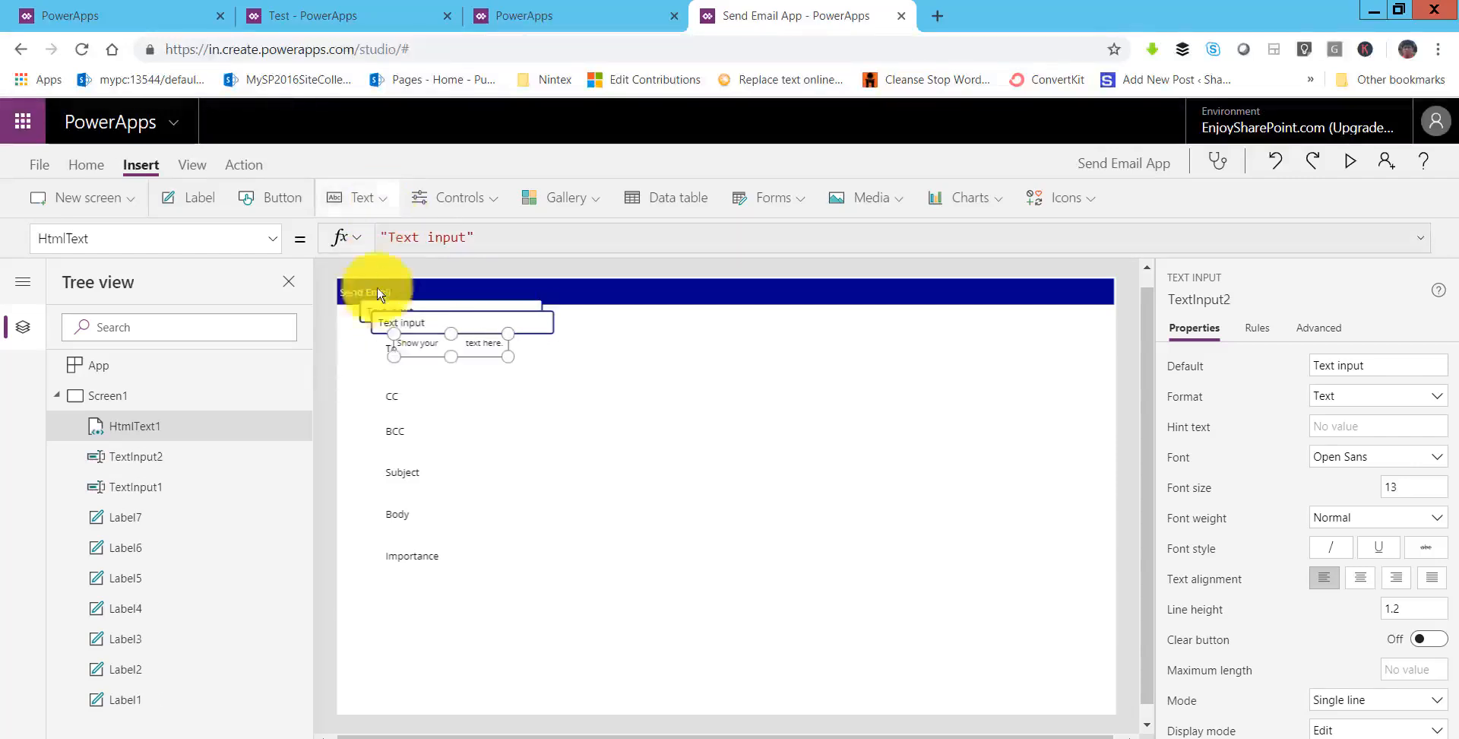
left_click(362, 197)
left_click(372, 304)
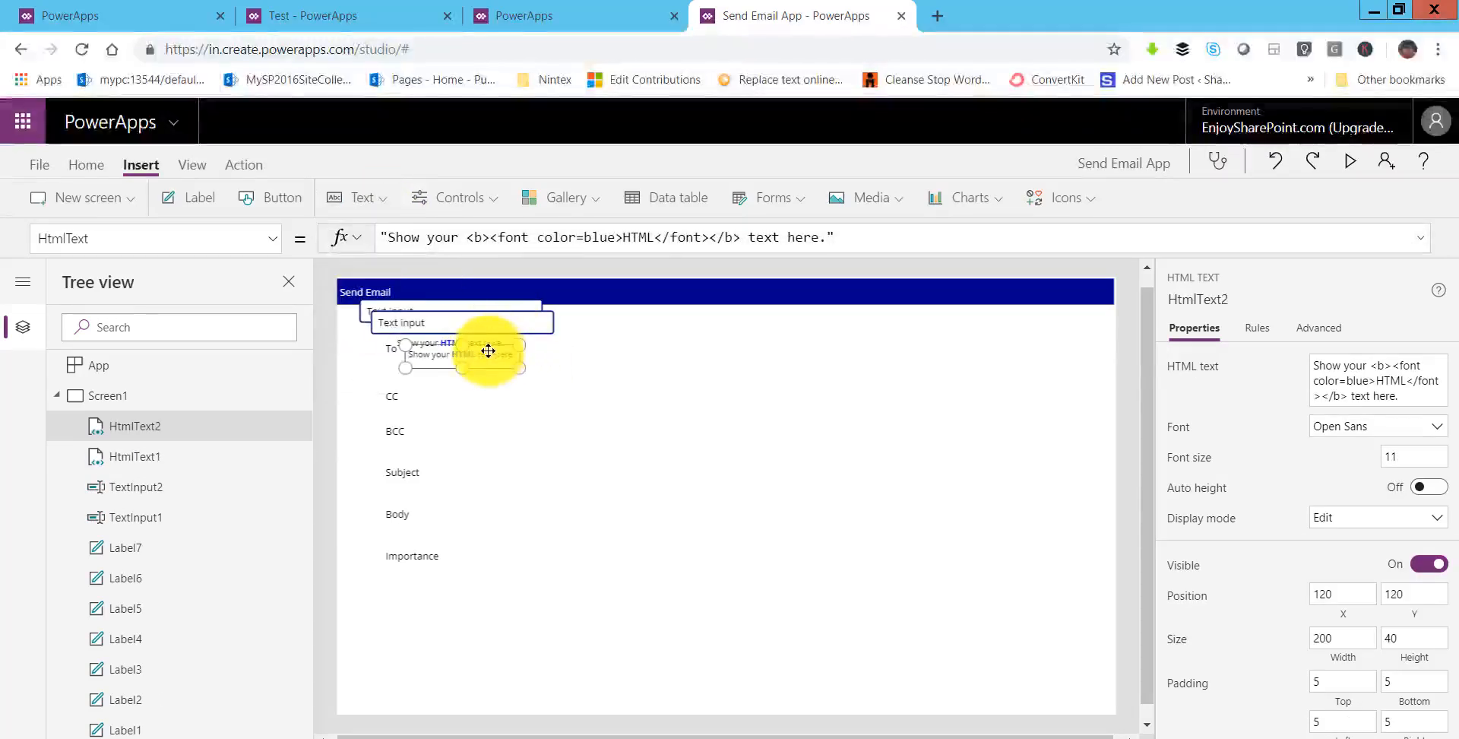
- Delete both HTML text controls and align the two text inputs beside To and CC
left_click_drag(539, 465, 532, 464)
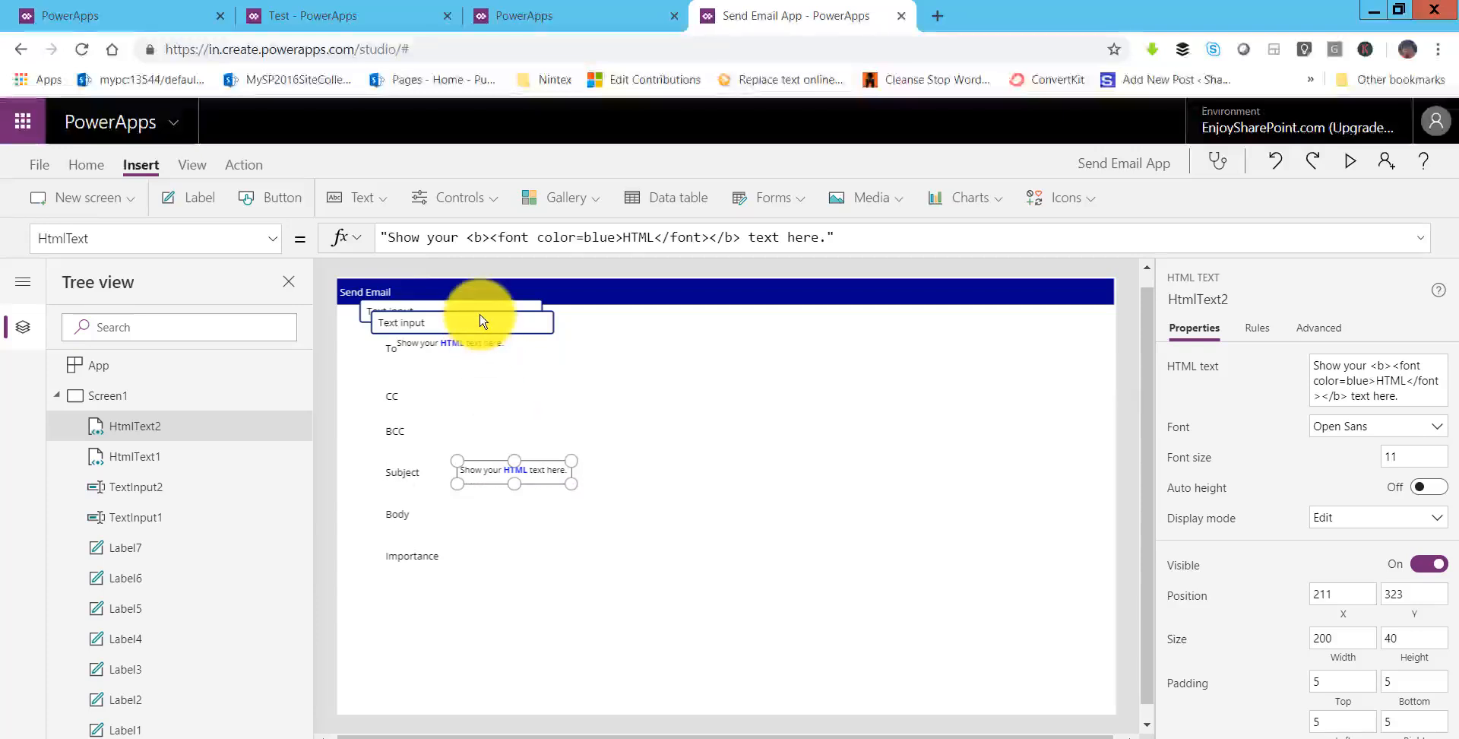
left_click_drag(482, 322, 569, 404)
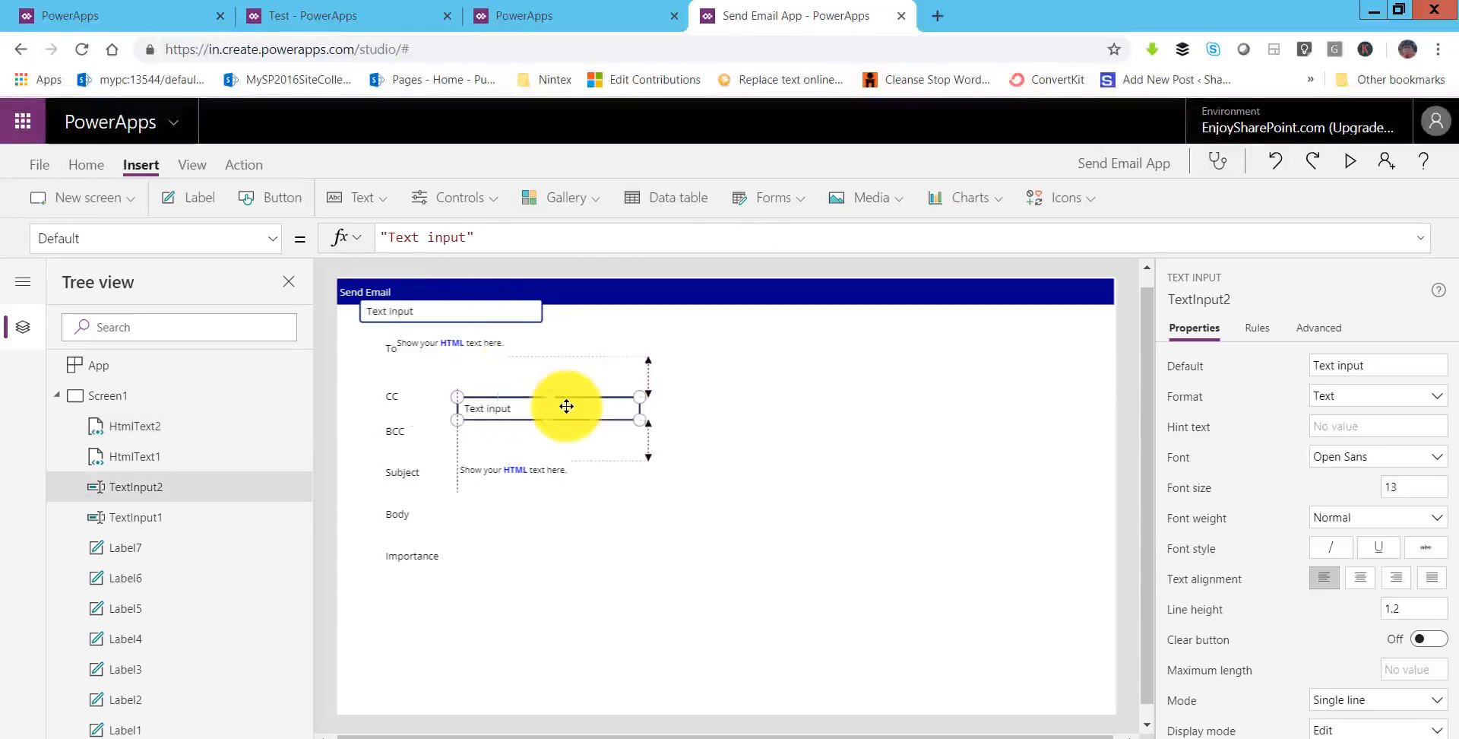
left_click(495, 471)
key("Delete")
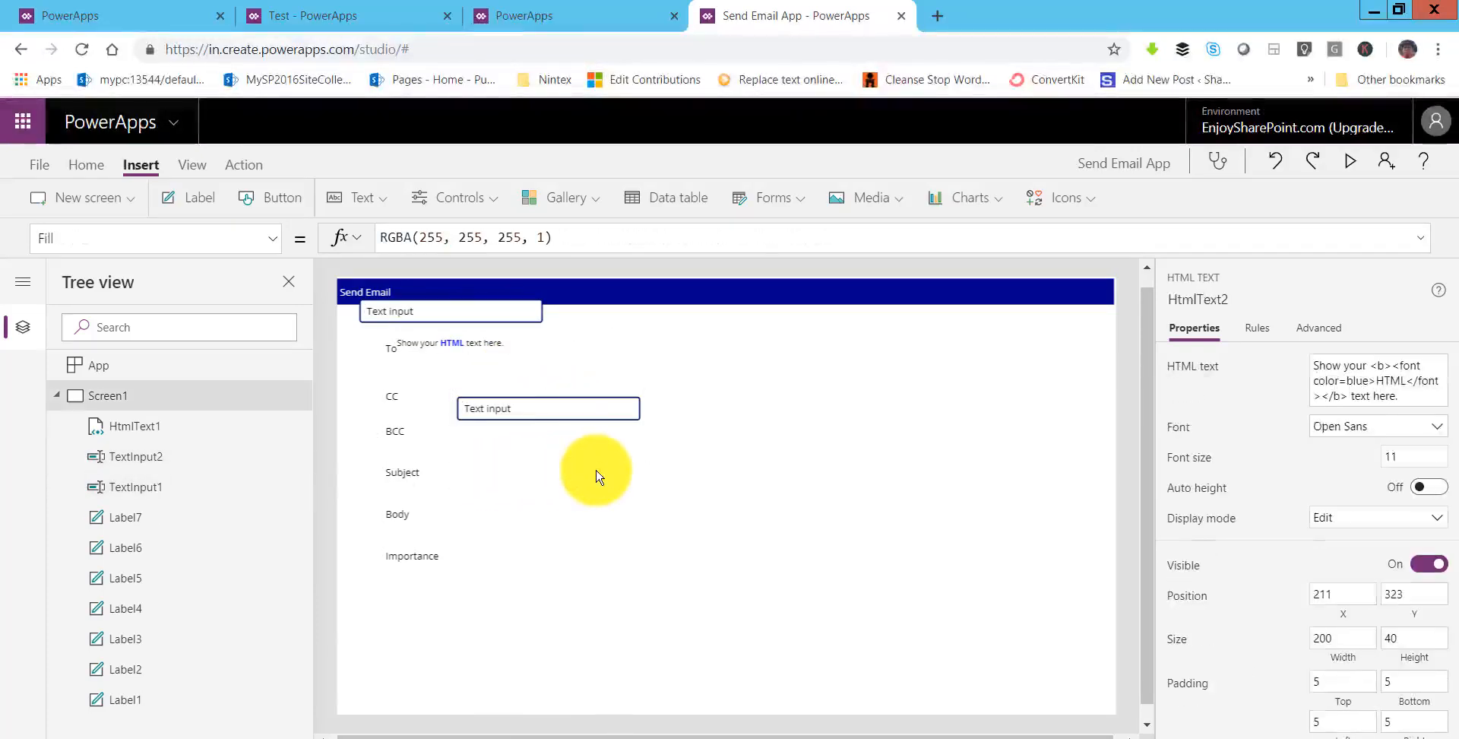
left_click(484, 346)
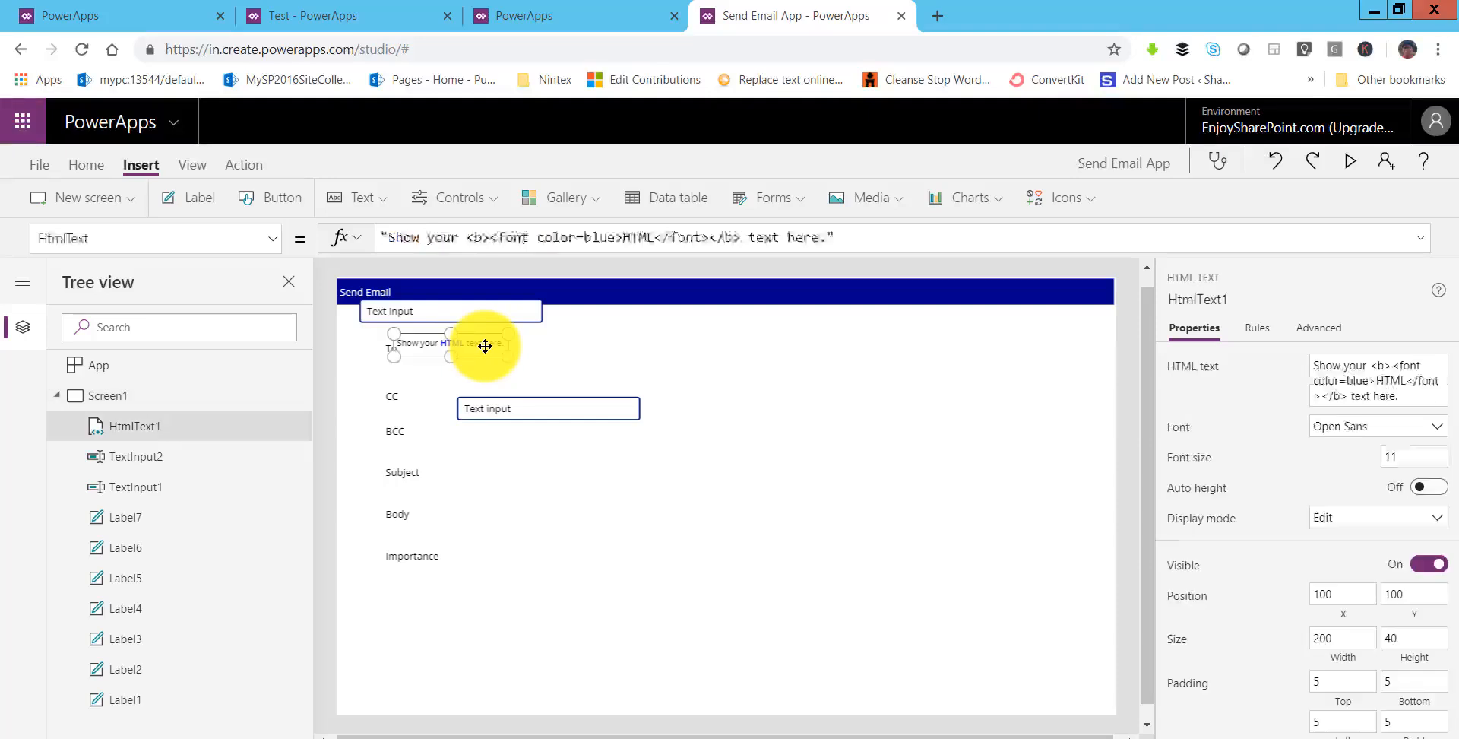
key("Delete")
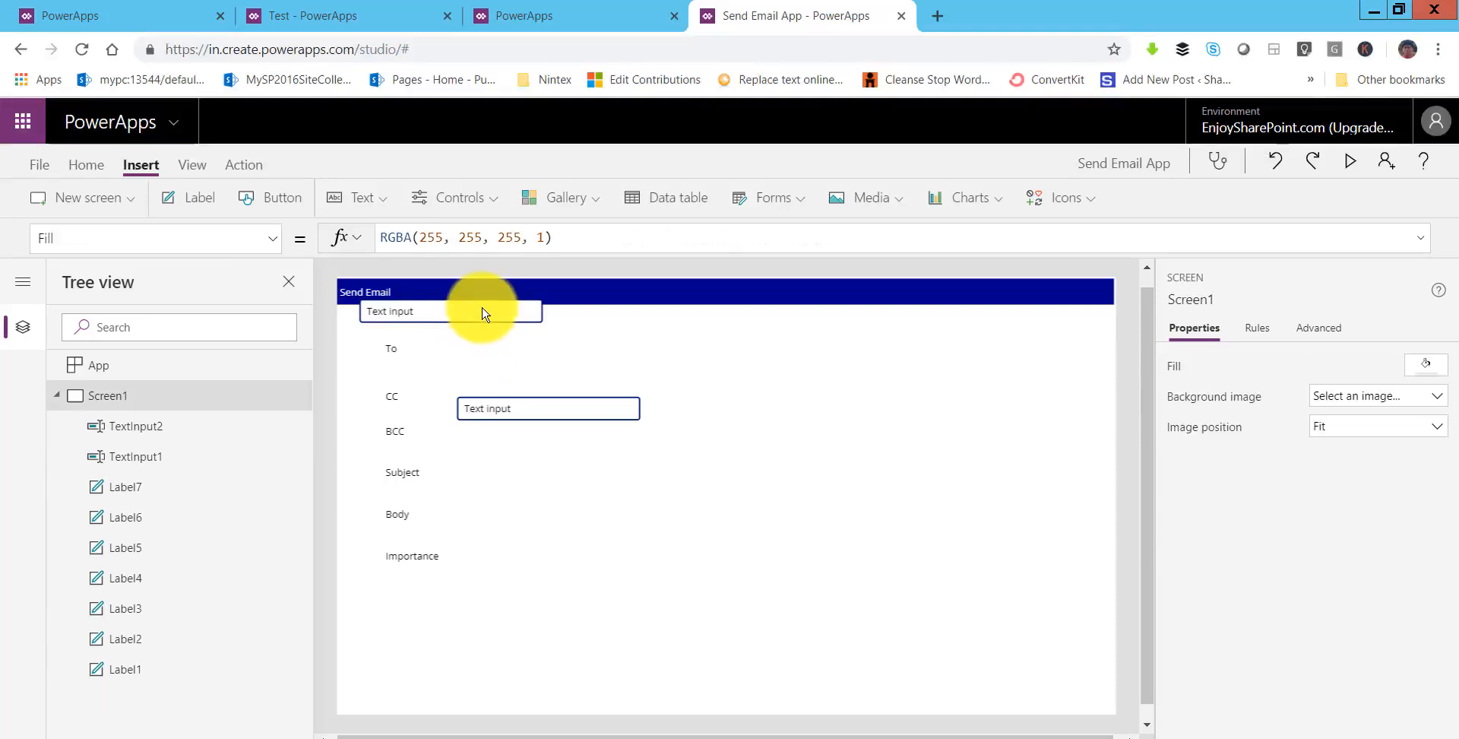
left_click_drag(482, 316, 568, 342)
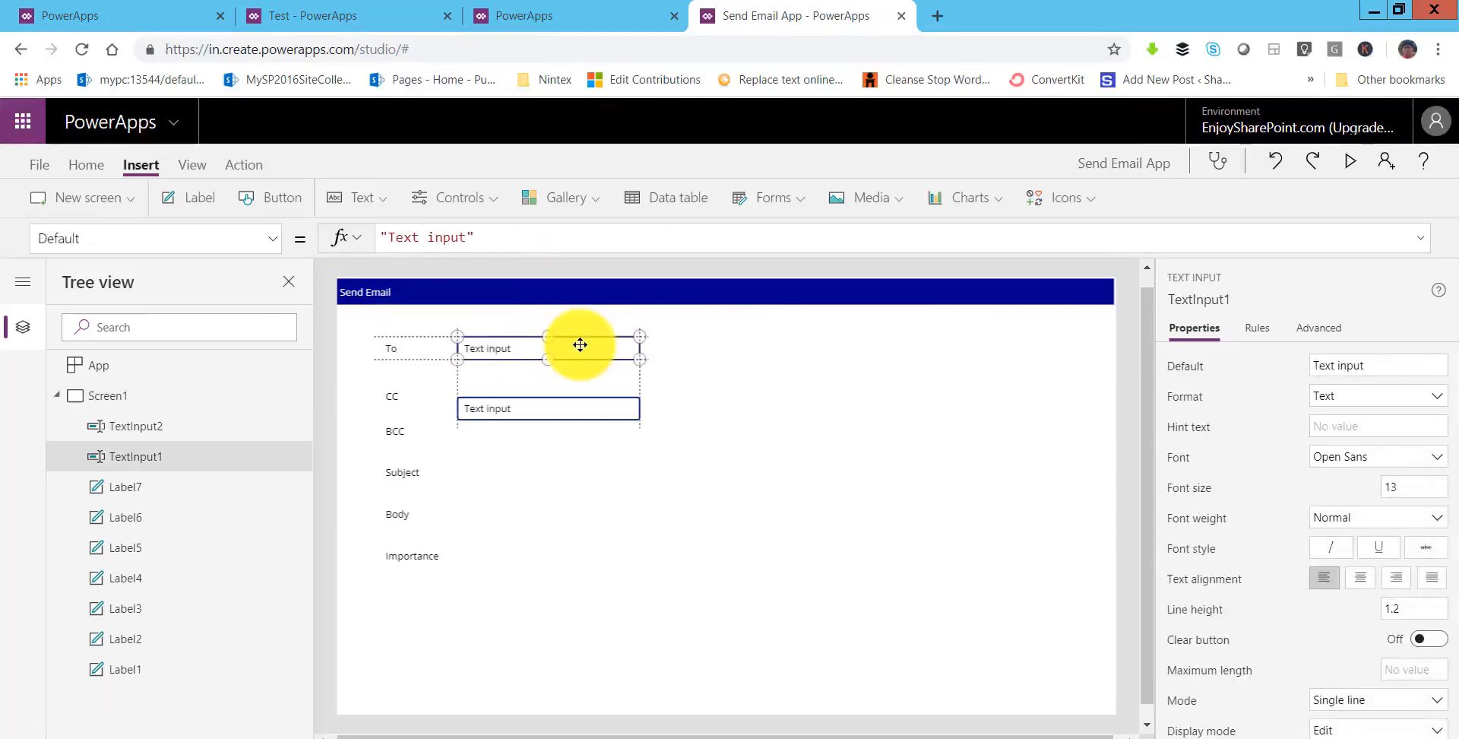
left_click(563, 405)
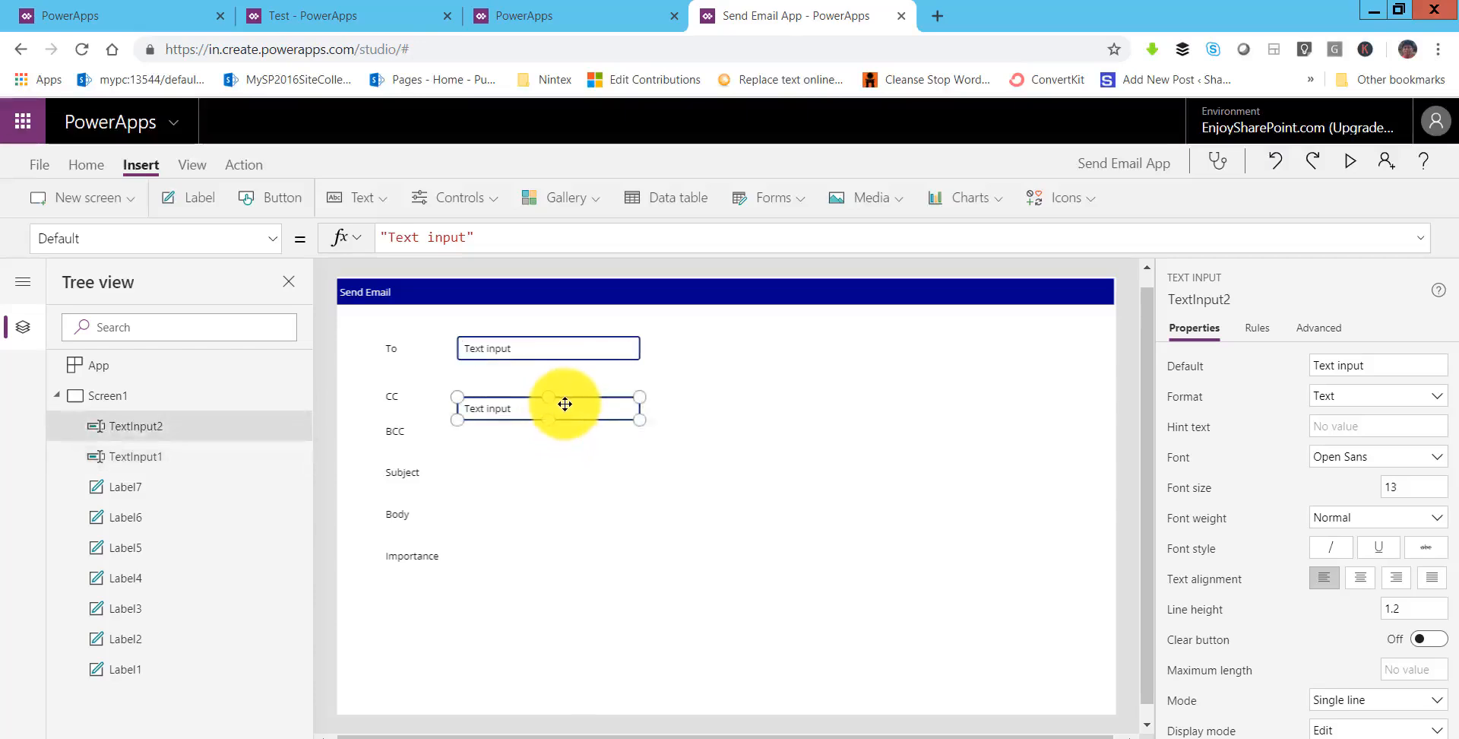
left_click_drag(564, 404, 566, 392)
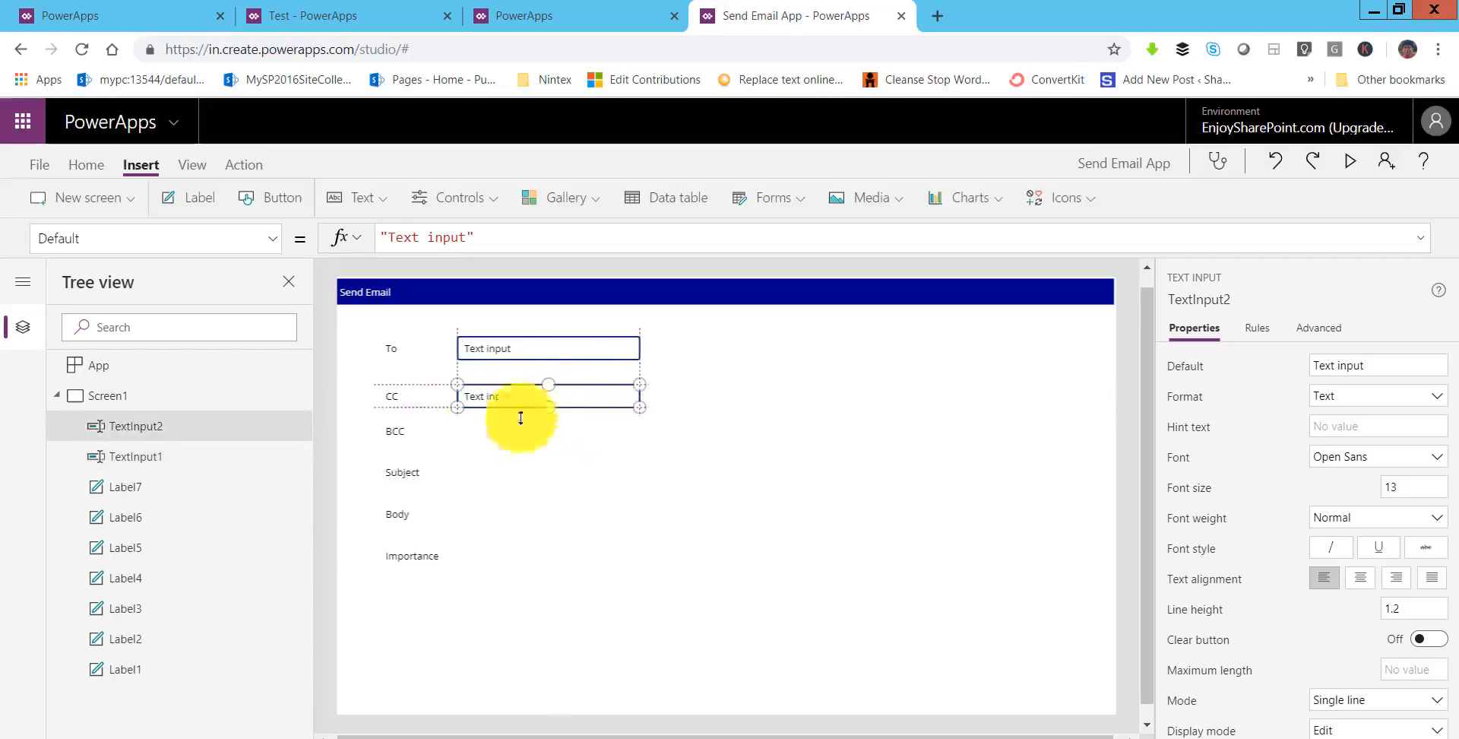
- Add text inputs on the BCC and Subject rows, stretching the Subject box wide
left_click(372, 209)
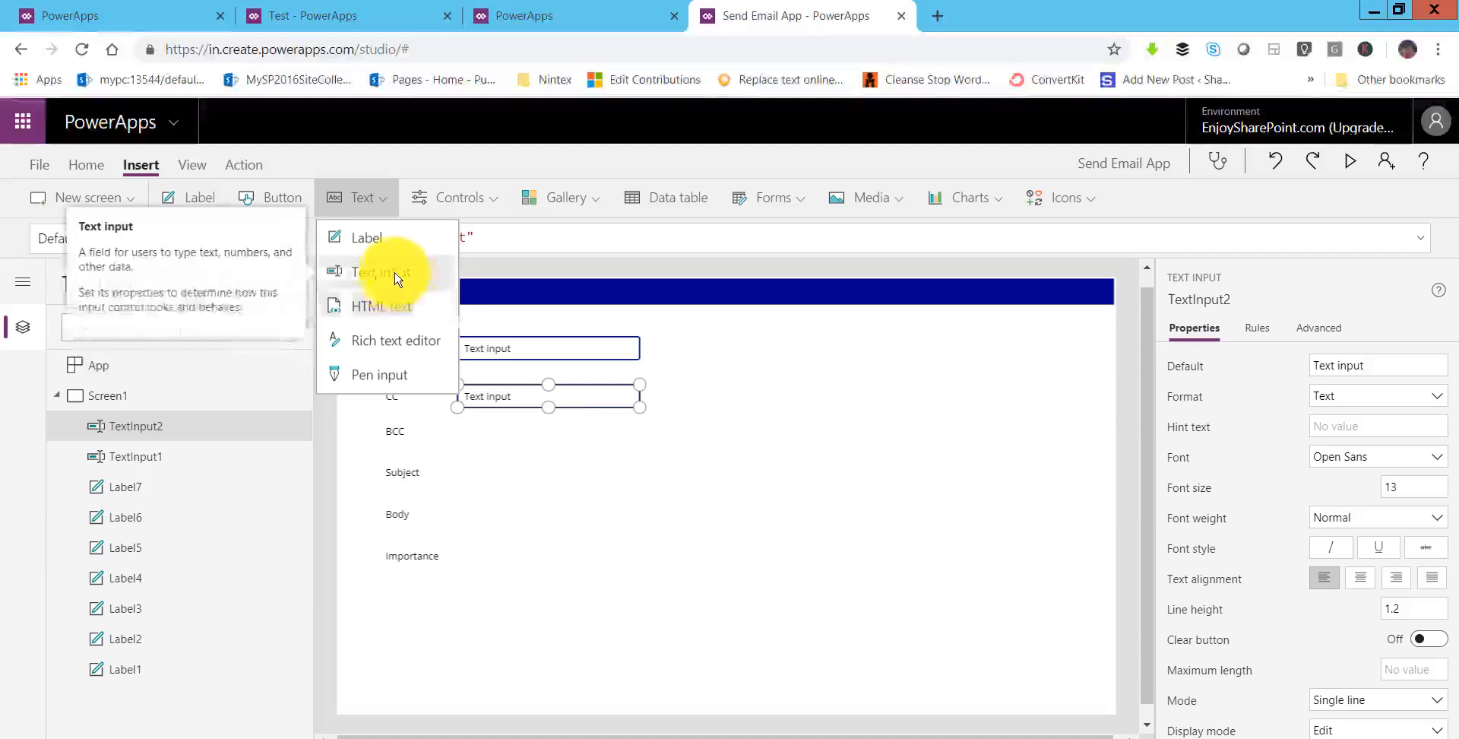
left_click(395, 279)
left_click_drag(464, 304, 557, 431)
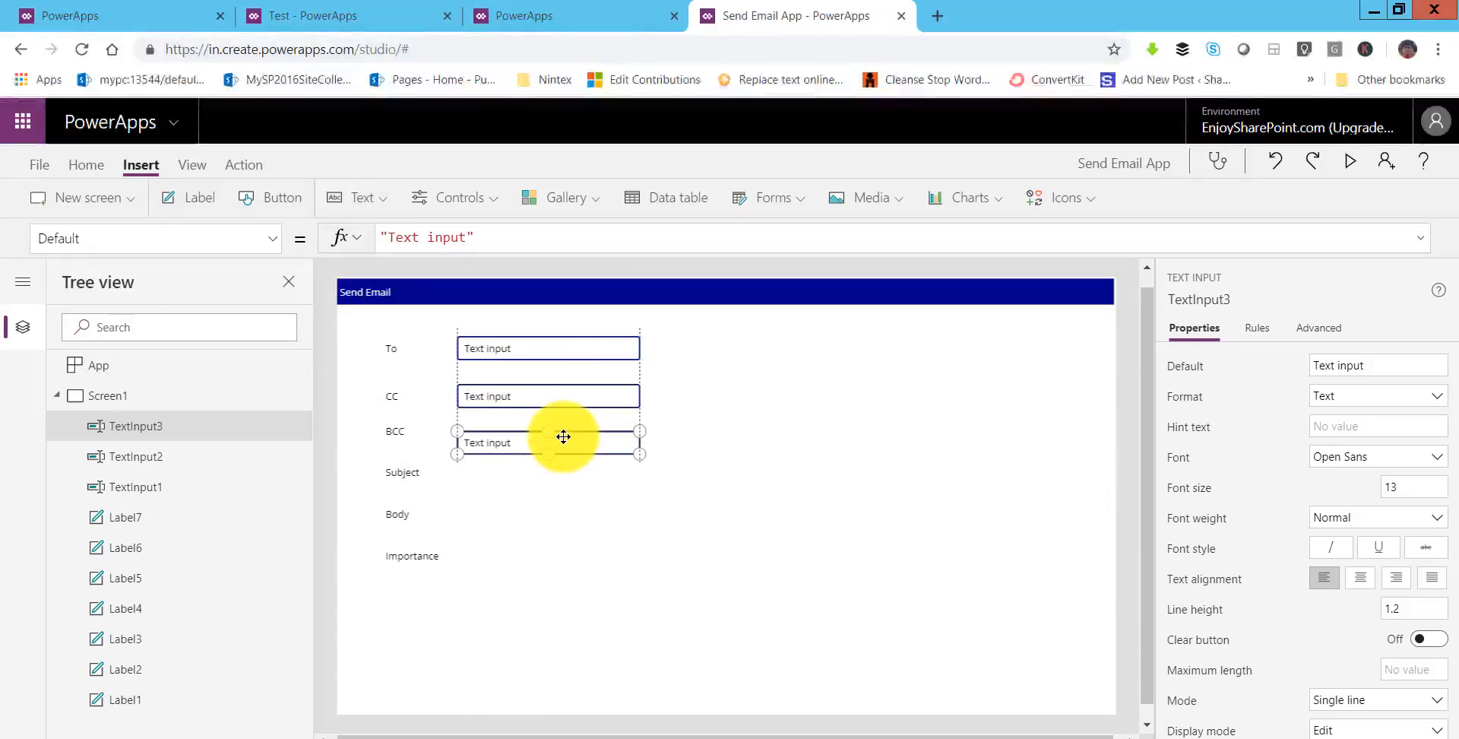
left_click(378, 201)
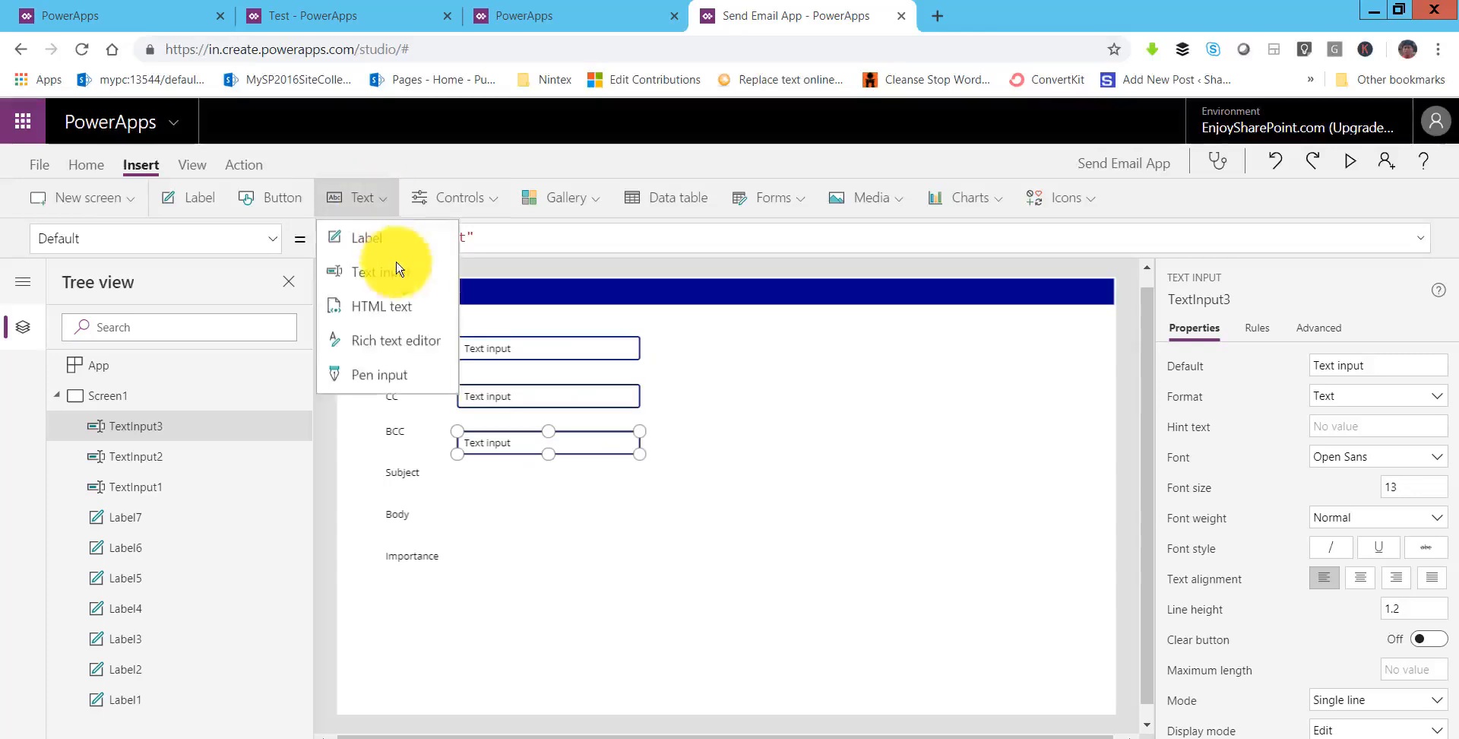
left_click(394, 275)
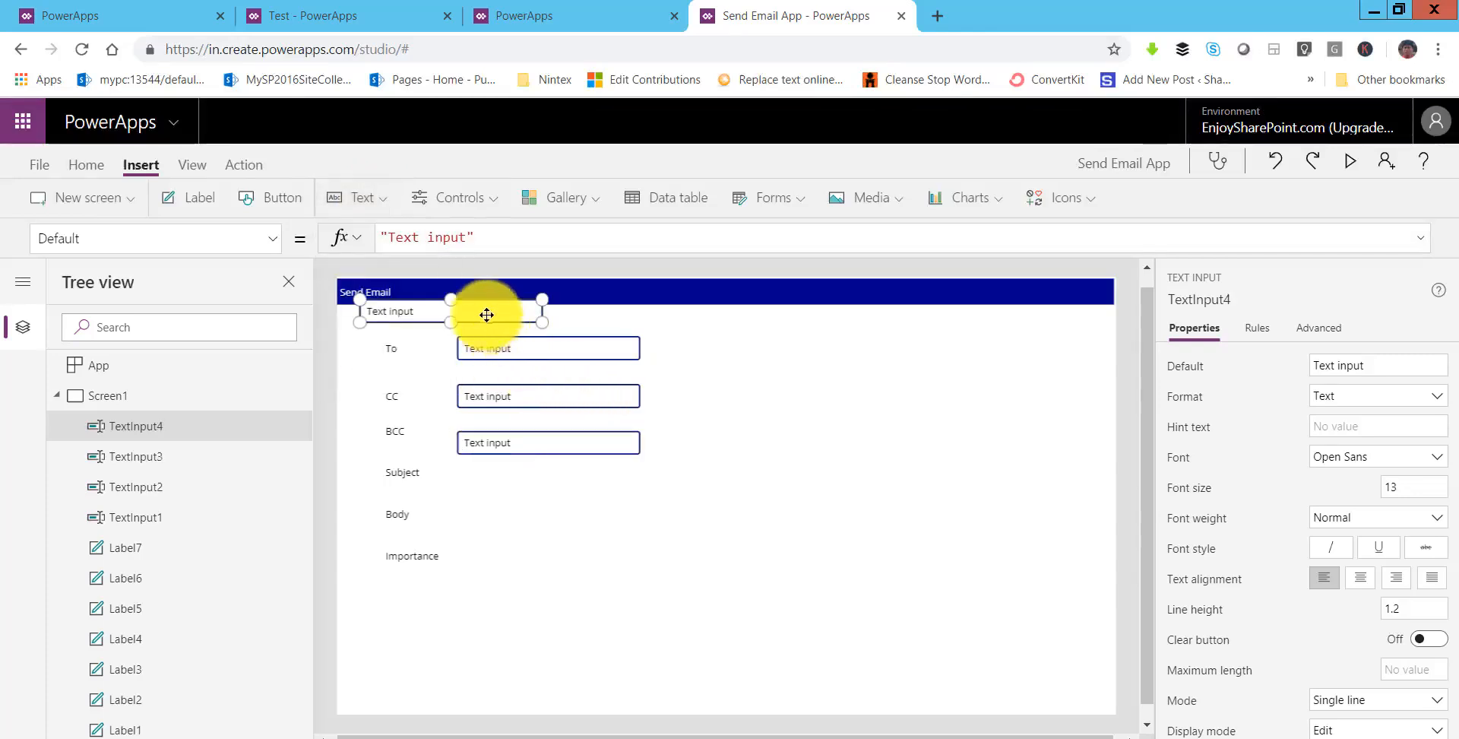
left_click_drag(482, 314, 1002, 502)
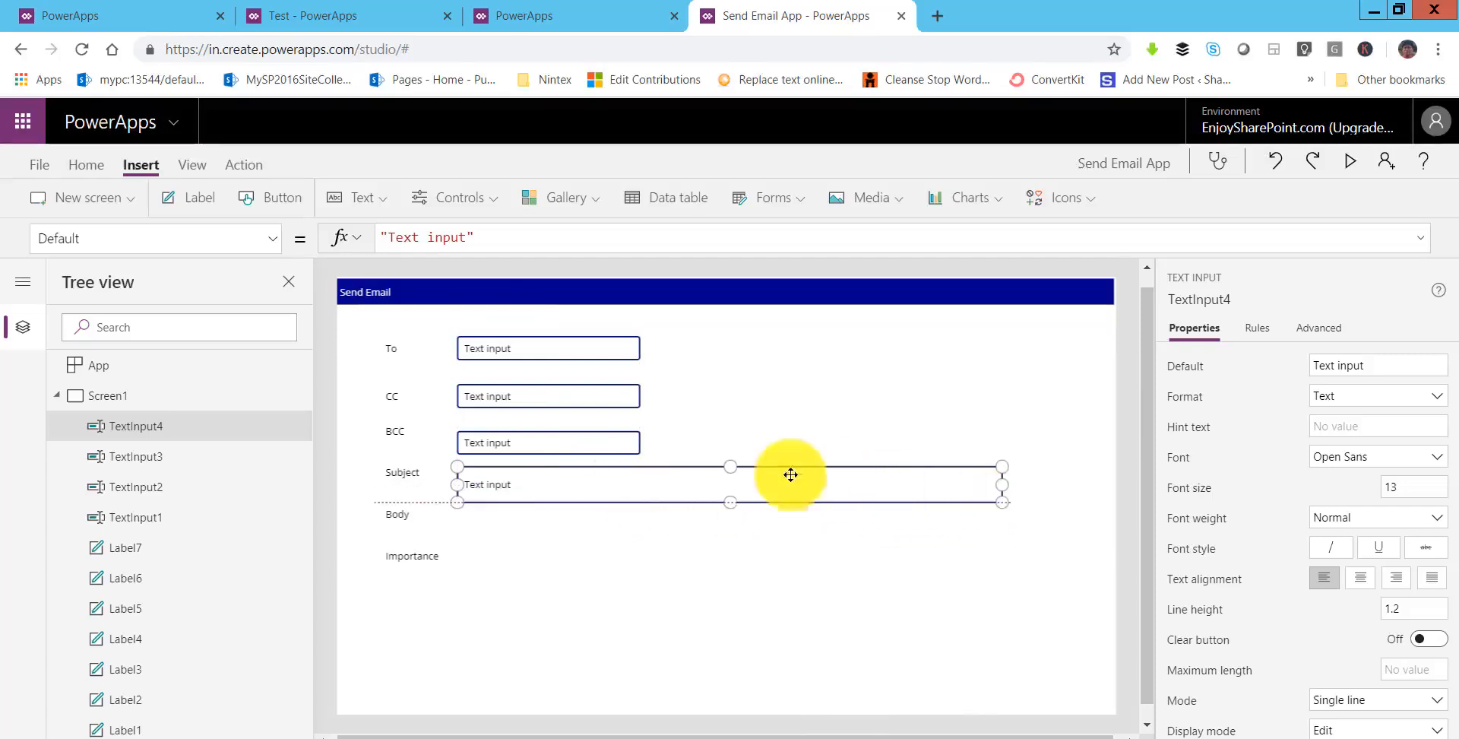
- Widen the BCC, CC and To inputs to one matching width
left_click(642, 441)
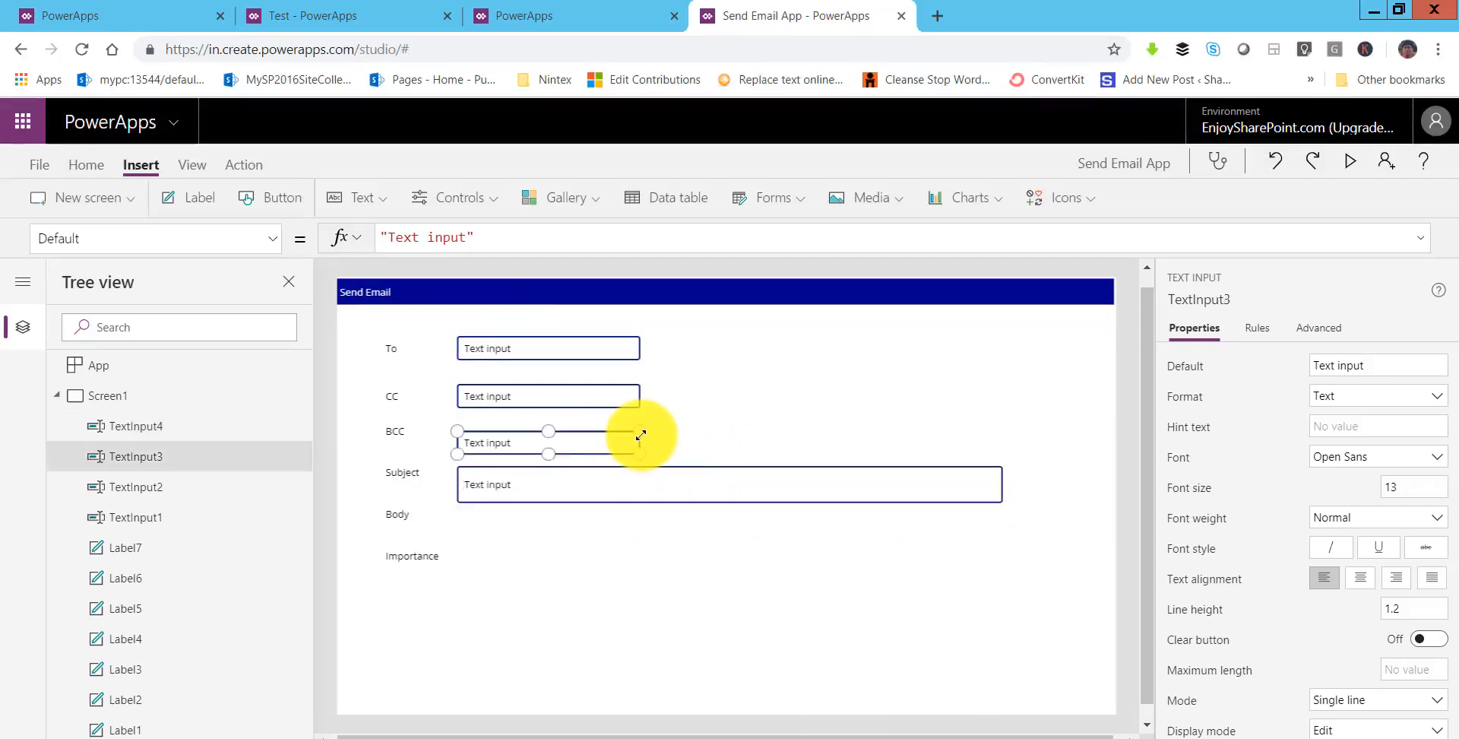
left_click_drag(640, 434, 774, 441)
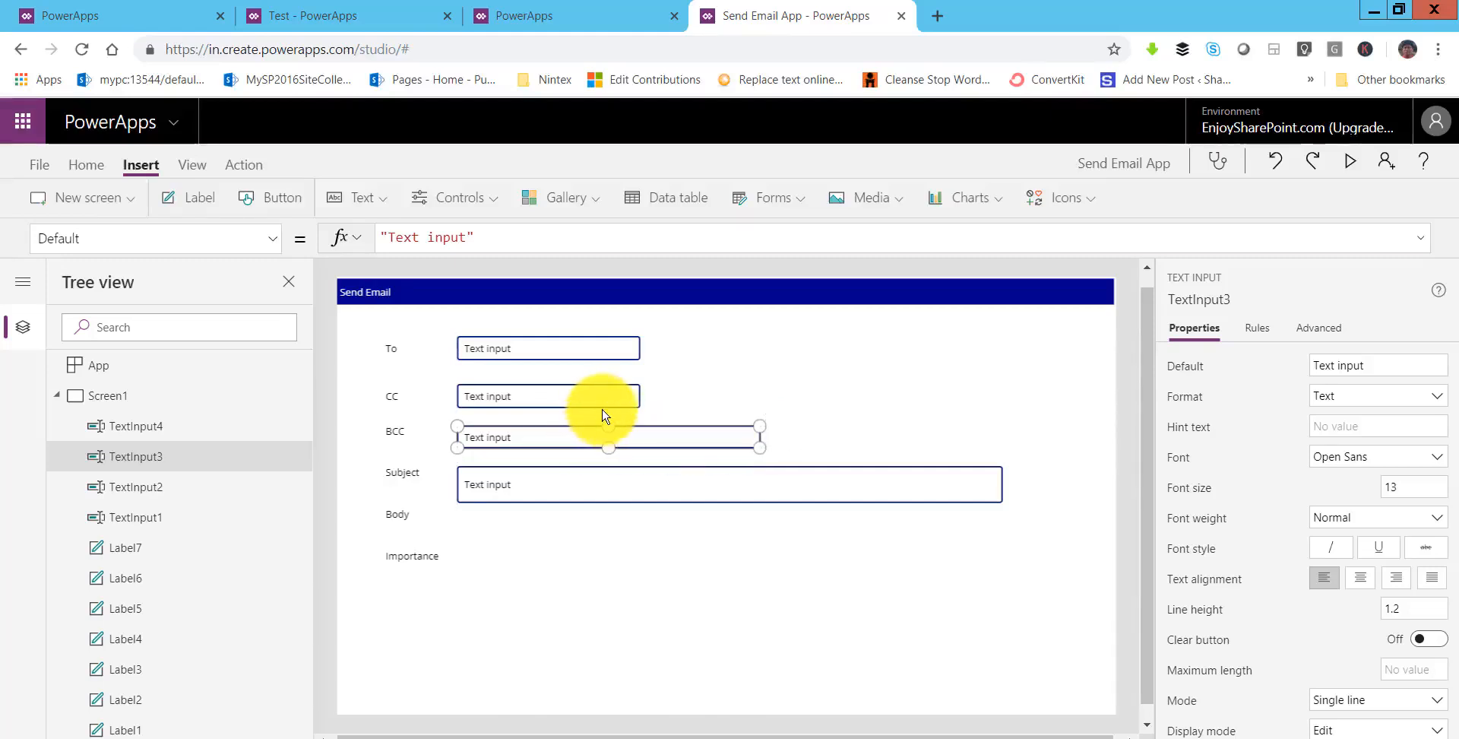
left_click(643, 395)
left_click_drag(641, 389, 760, 389)
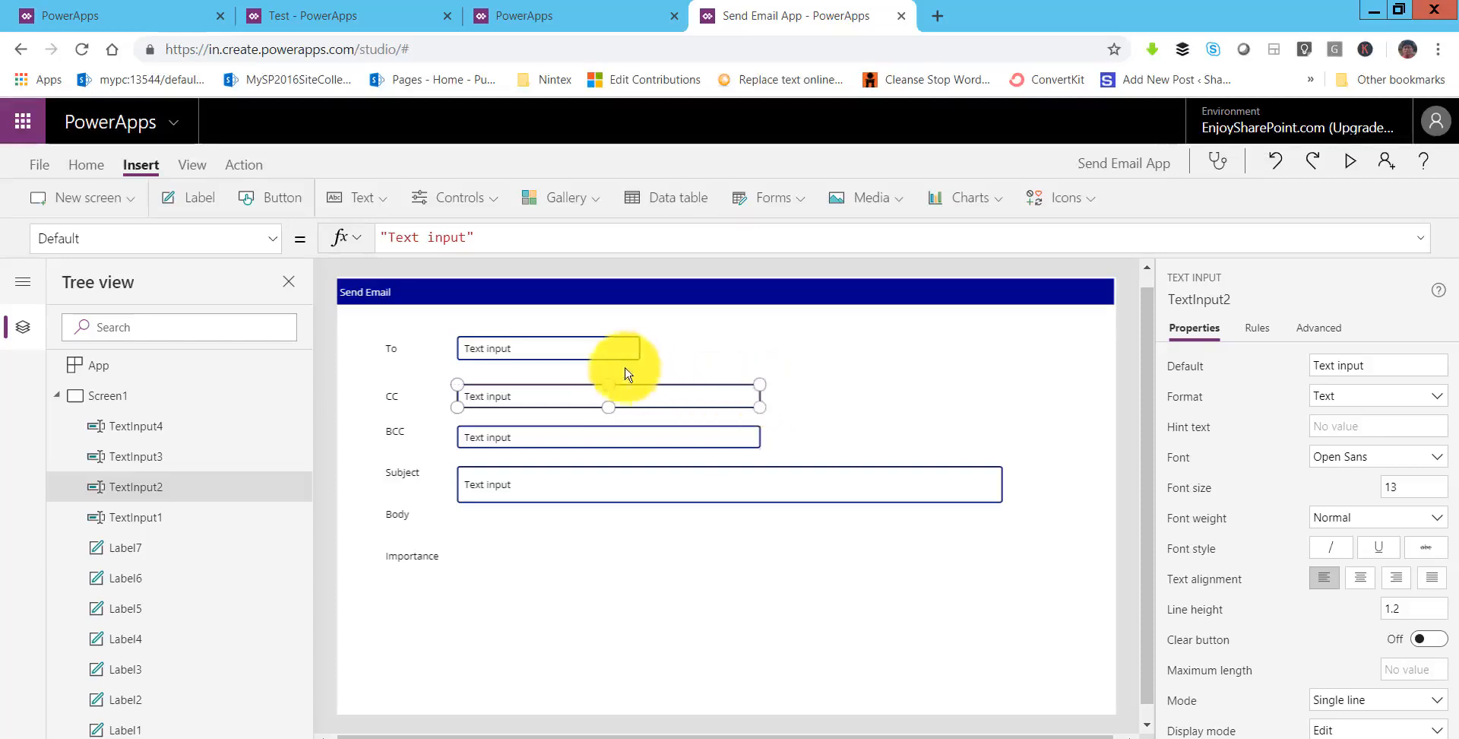
left_click(643, 344)
left_click_drag(642, 338, 760, 339)
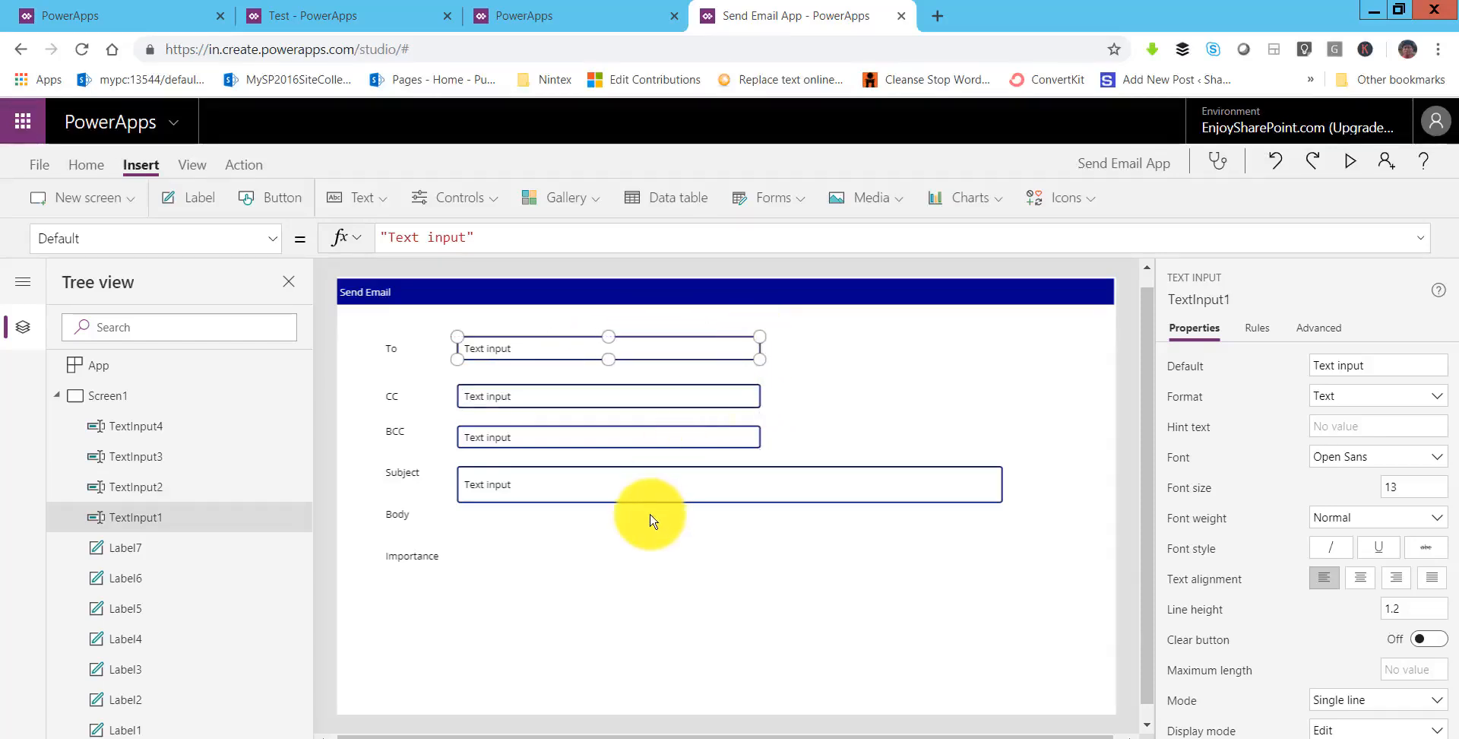
left_click(608, 553)
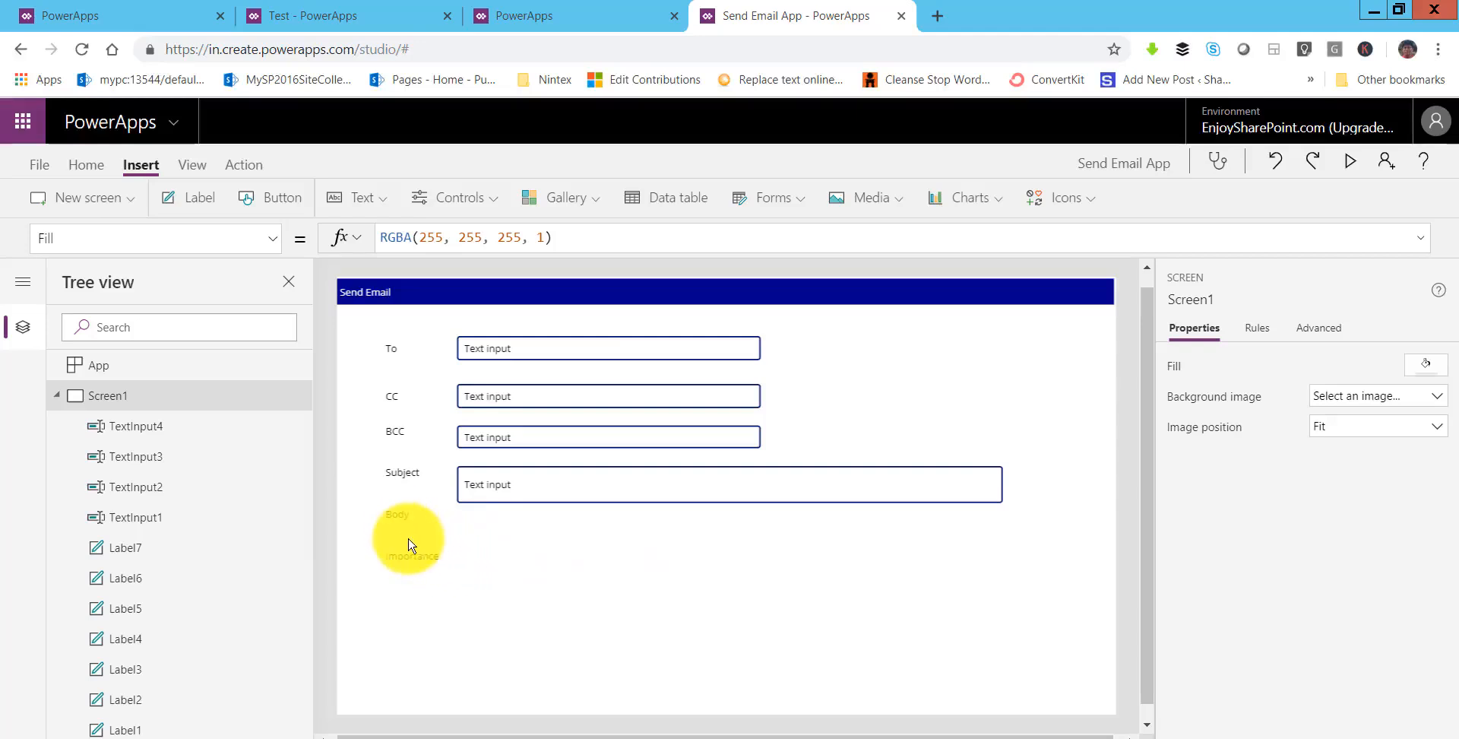
- Add a text input on the Body row, as wide as the Subject box
left_click(402, 516)
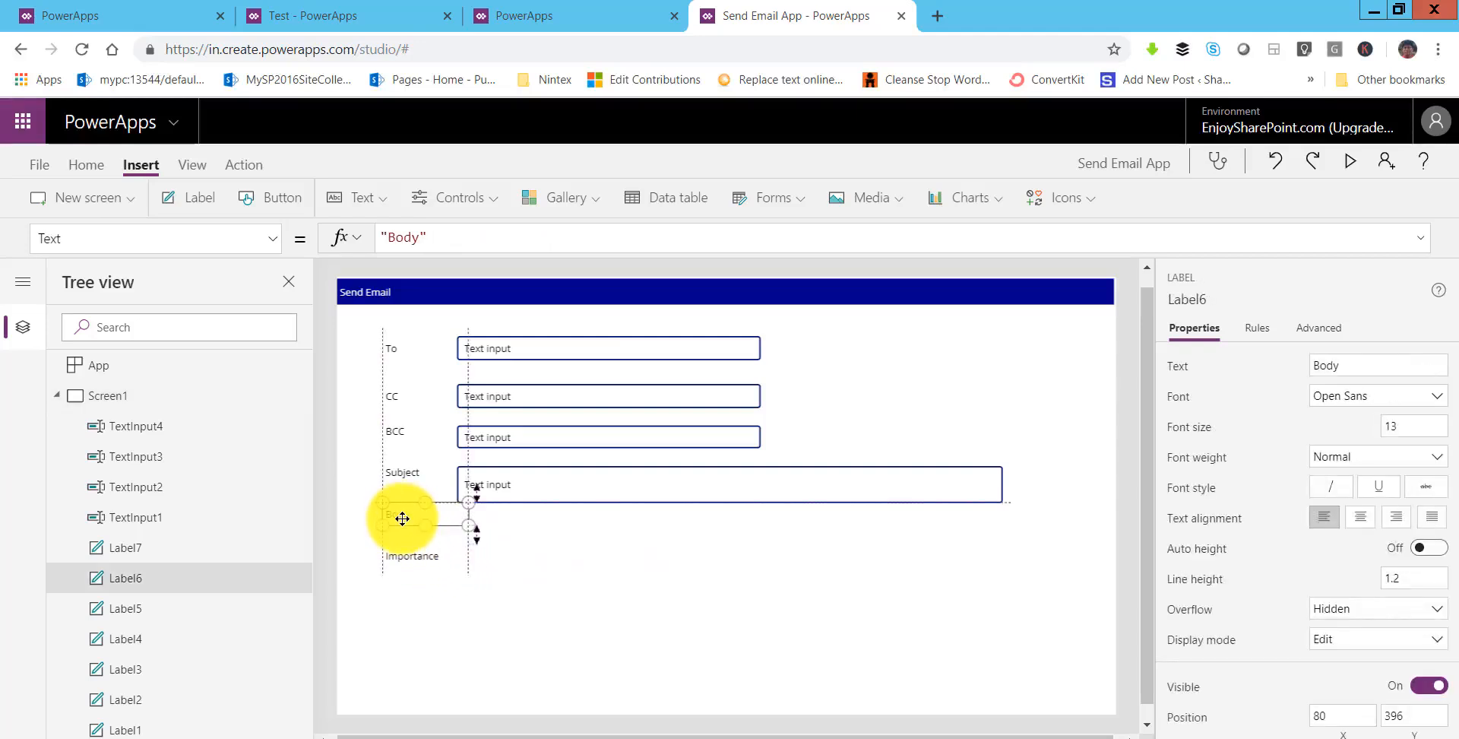
left_click(537, 566)
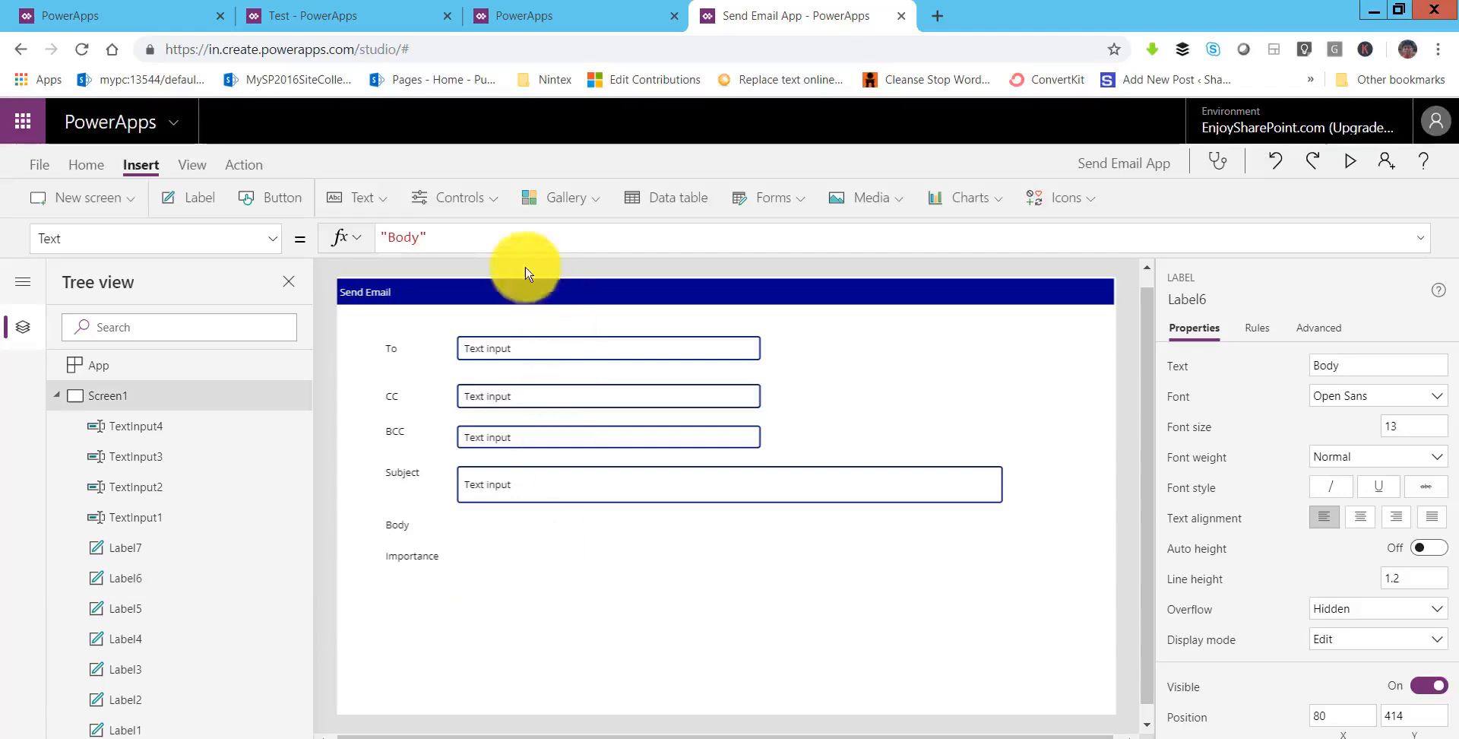
left_click(387, 203)
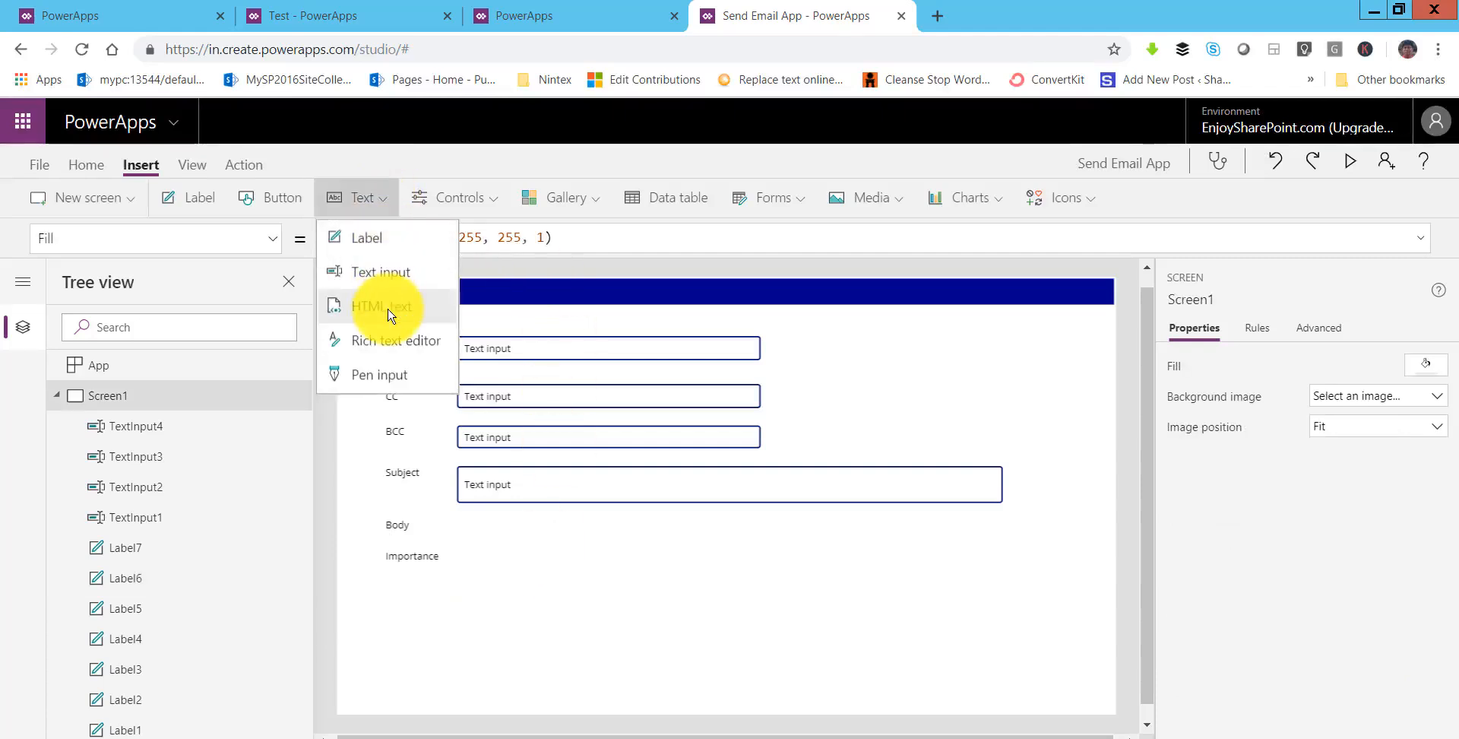
left_click(384, 274)
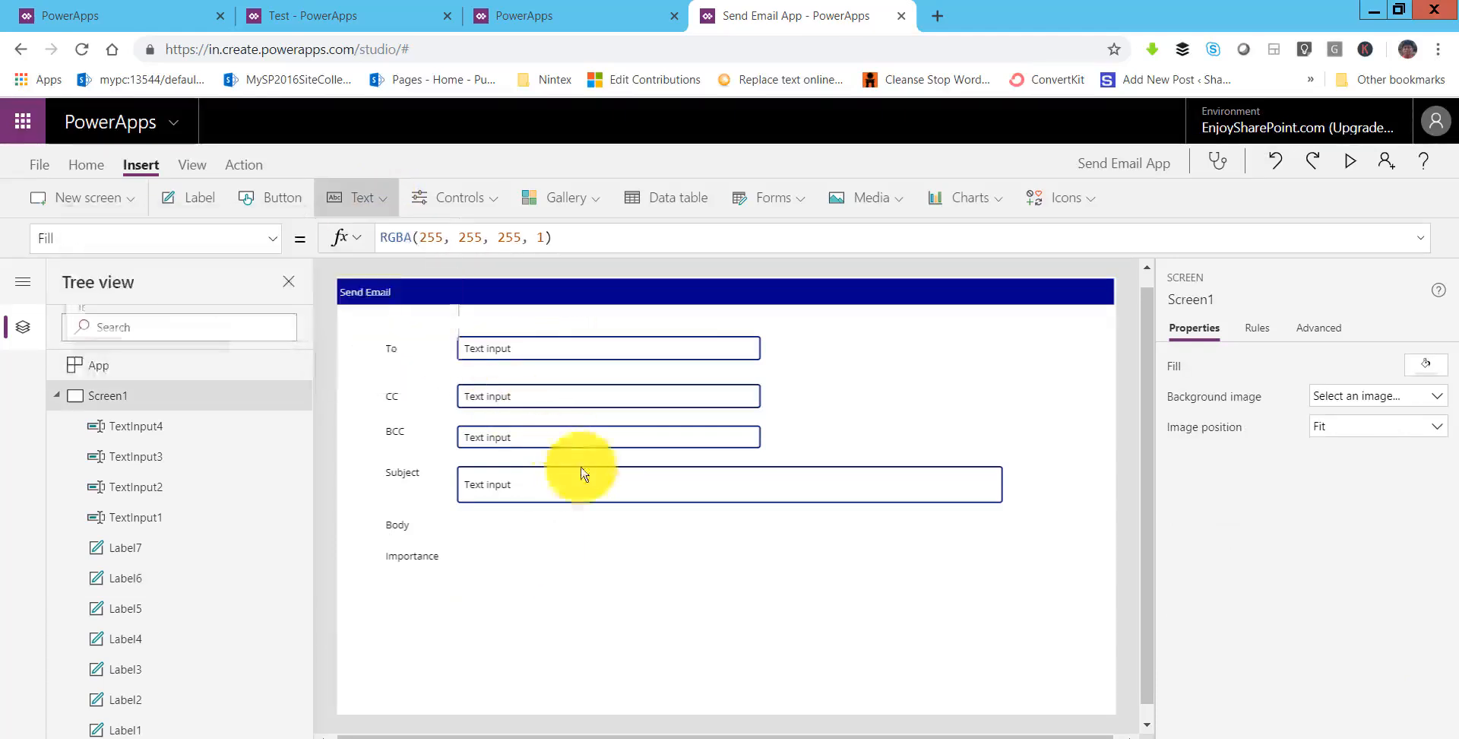
left_click_drag(472, 300, 562, 533)
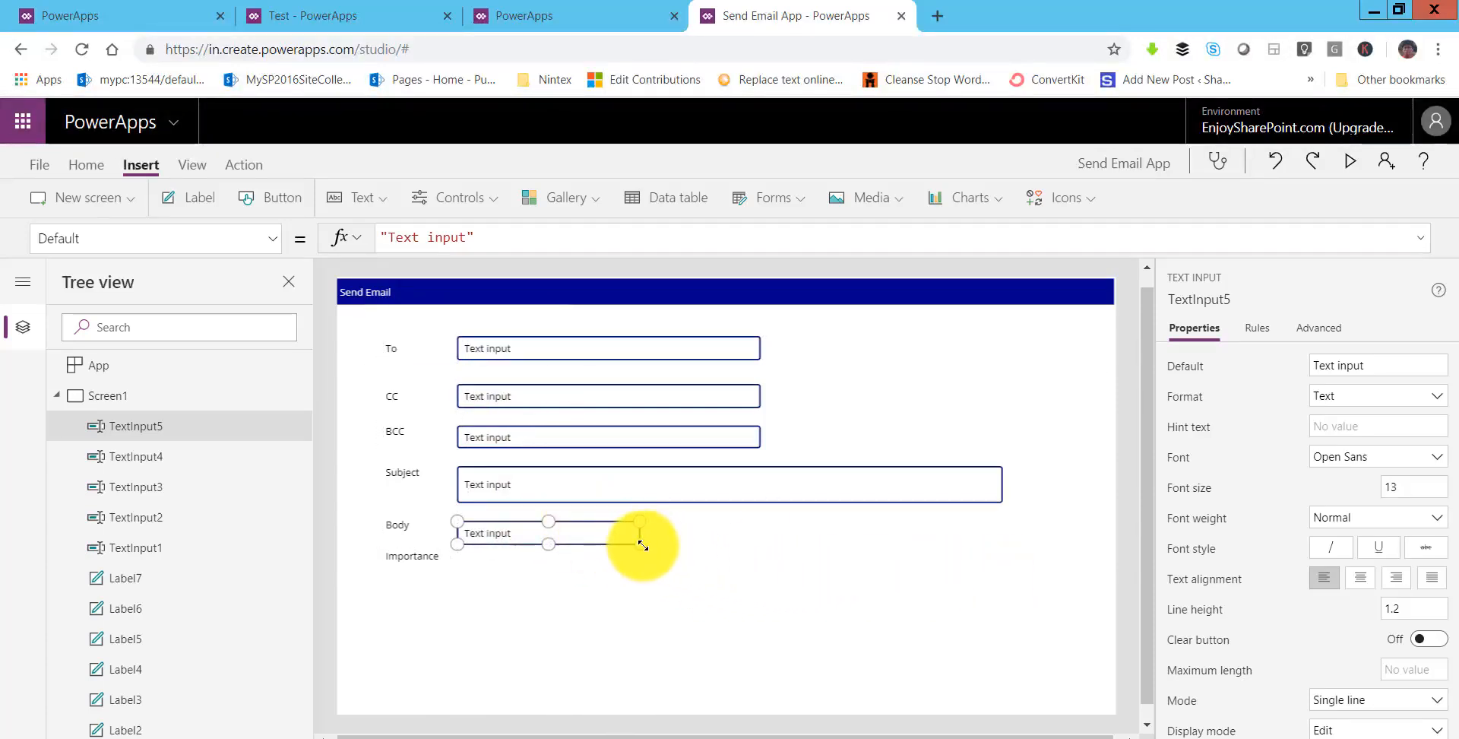
left_click_drag(897, 552, 1003, 549)
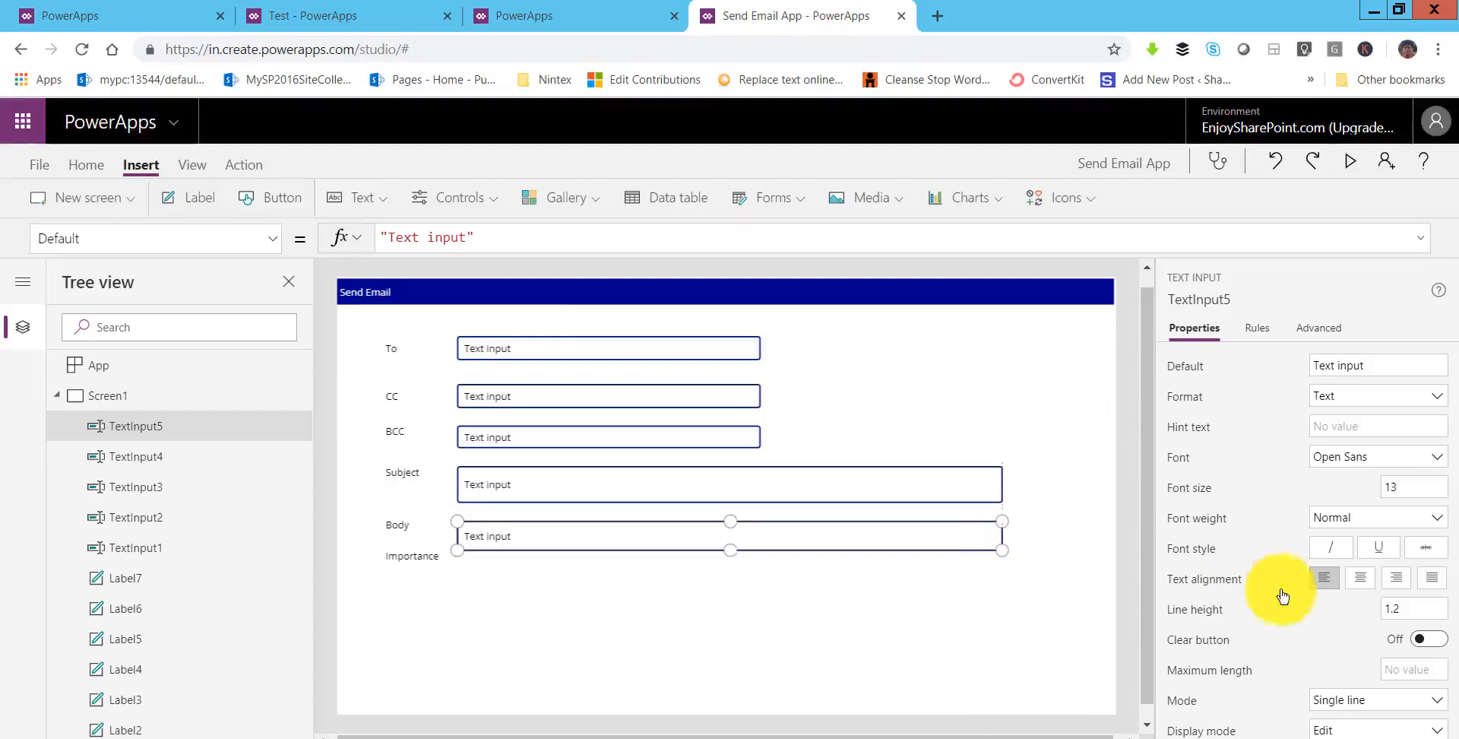
- Make the Body input Multiline and taller, moving the Importance label below it
left_click(1366, 699)
left_click(1345, 642)
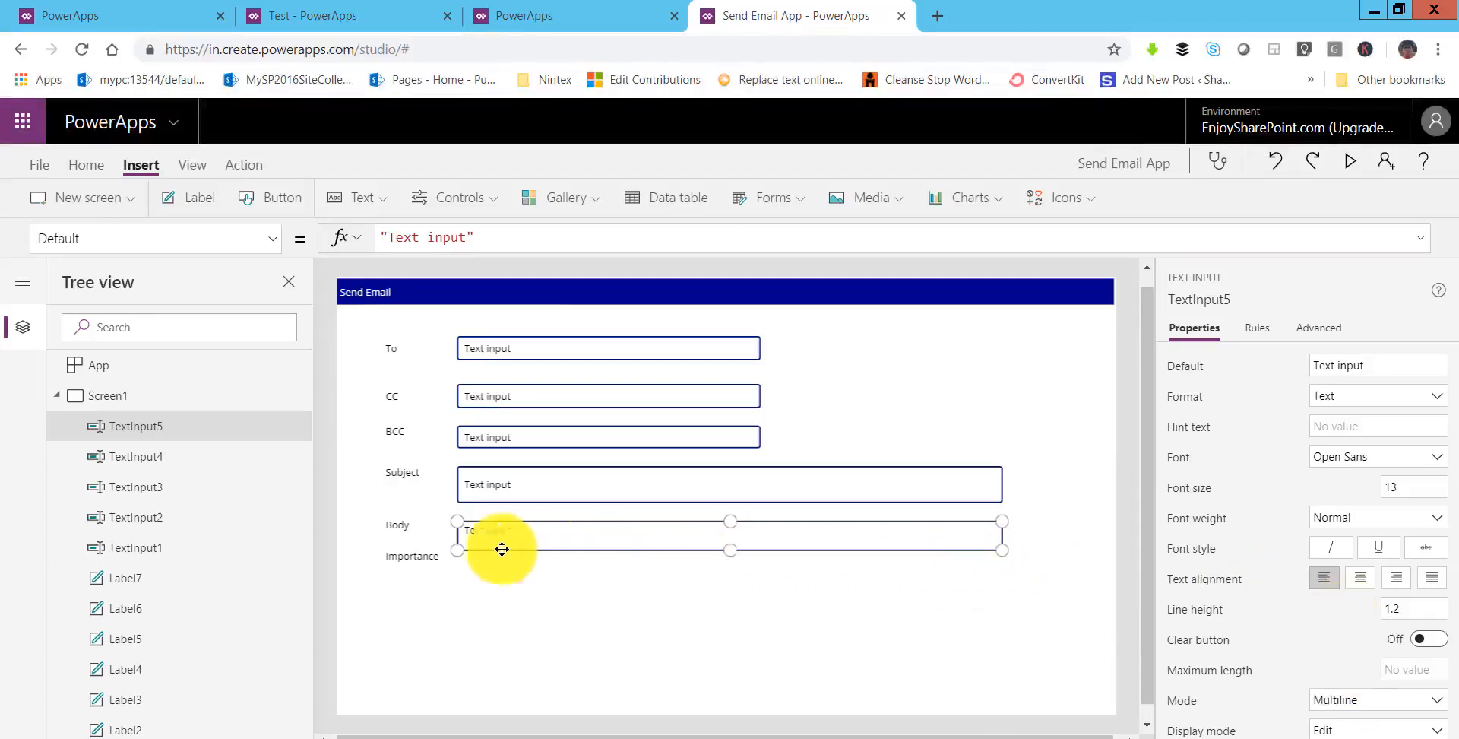
left_click_drag(409, 558, 417, 637)
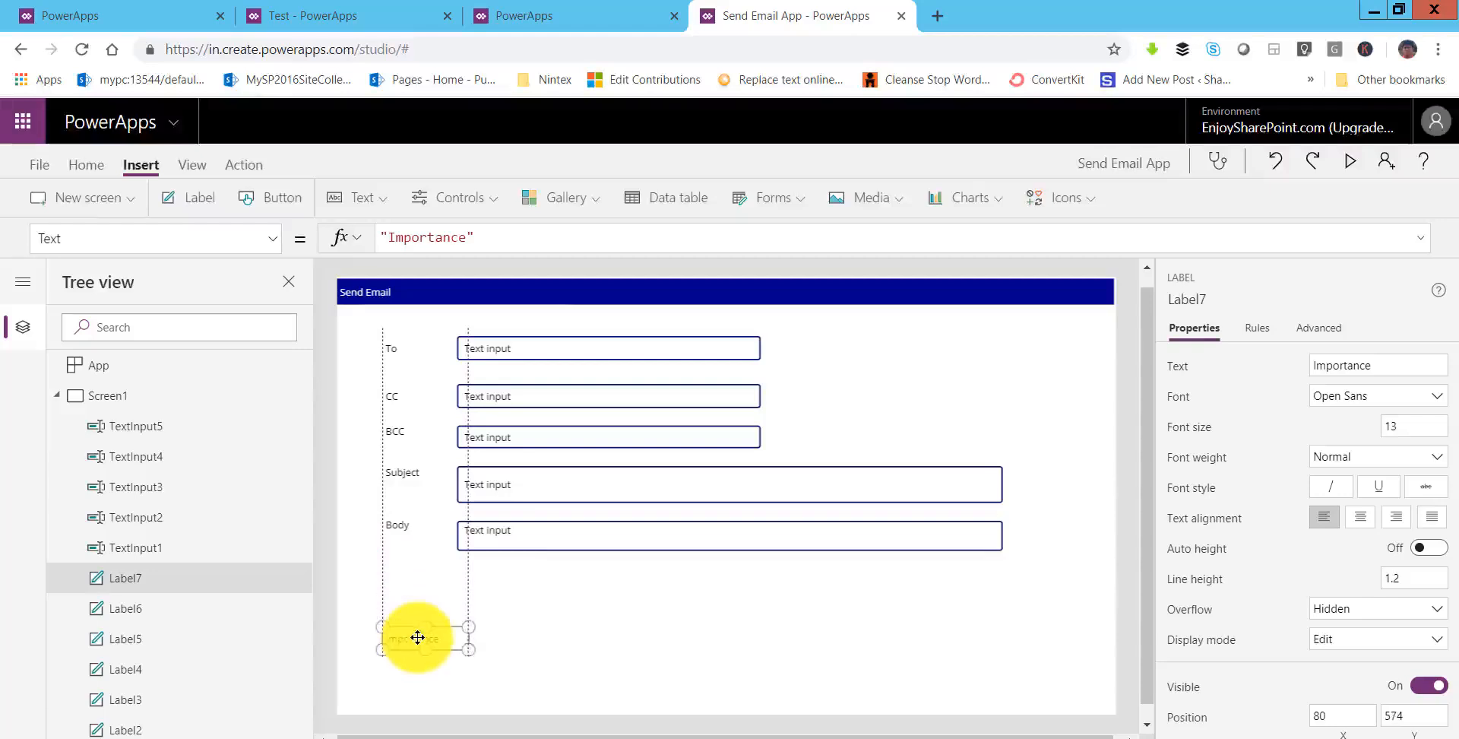
left_click(733, 541)
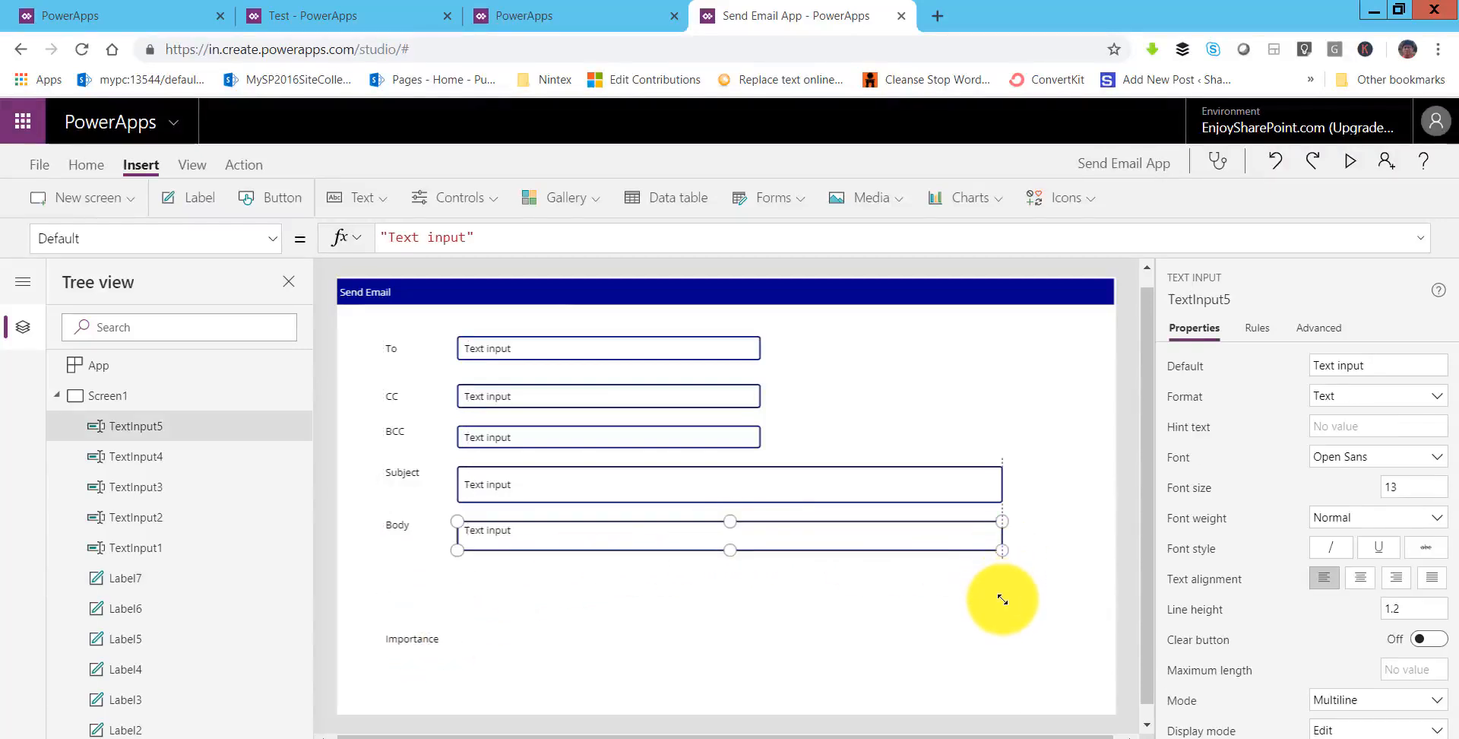
left_click_drag(1002, 599, 1003, 628)
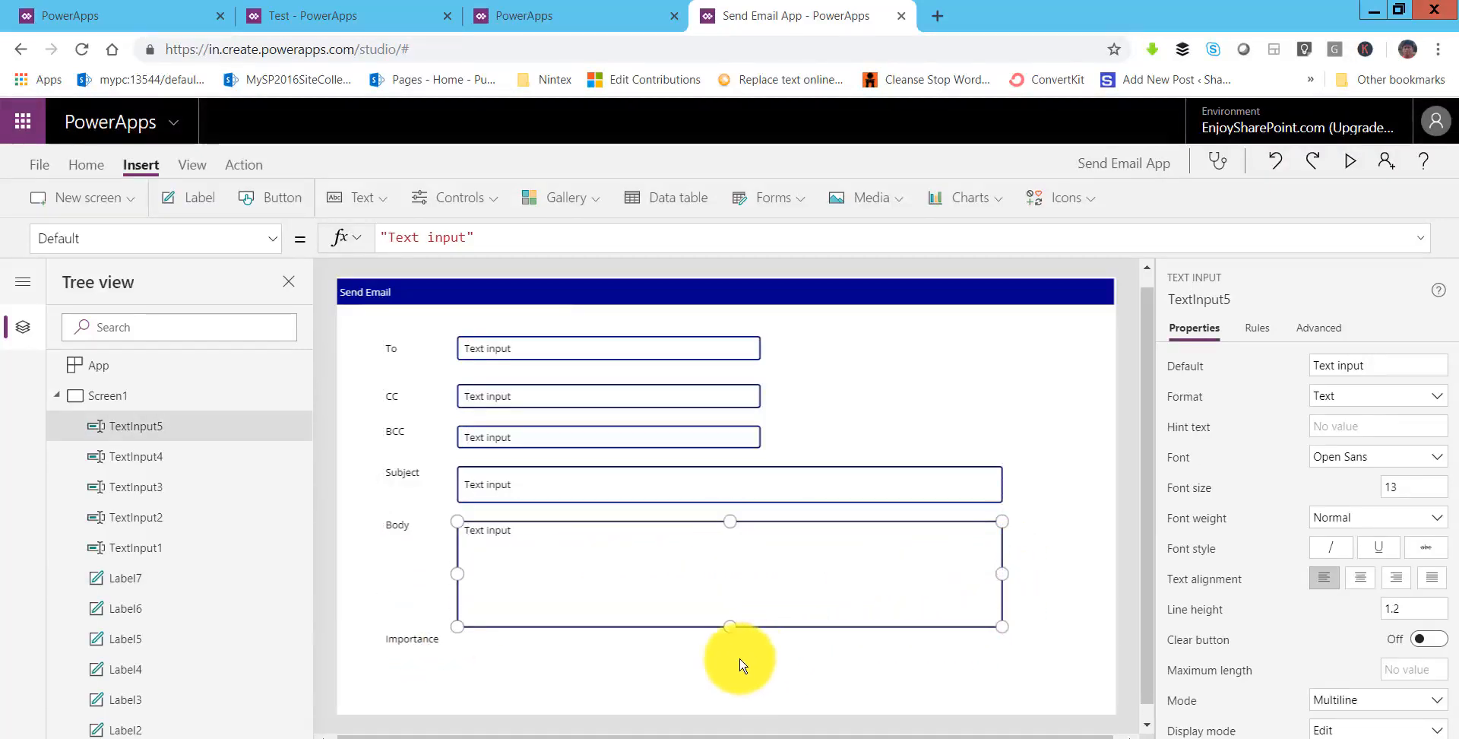
left_click(465, 661)
left_click_drag(406, 639, 409, 652)
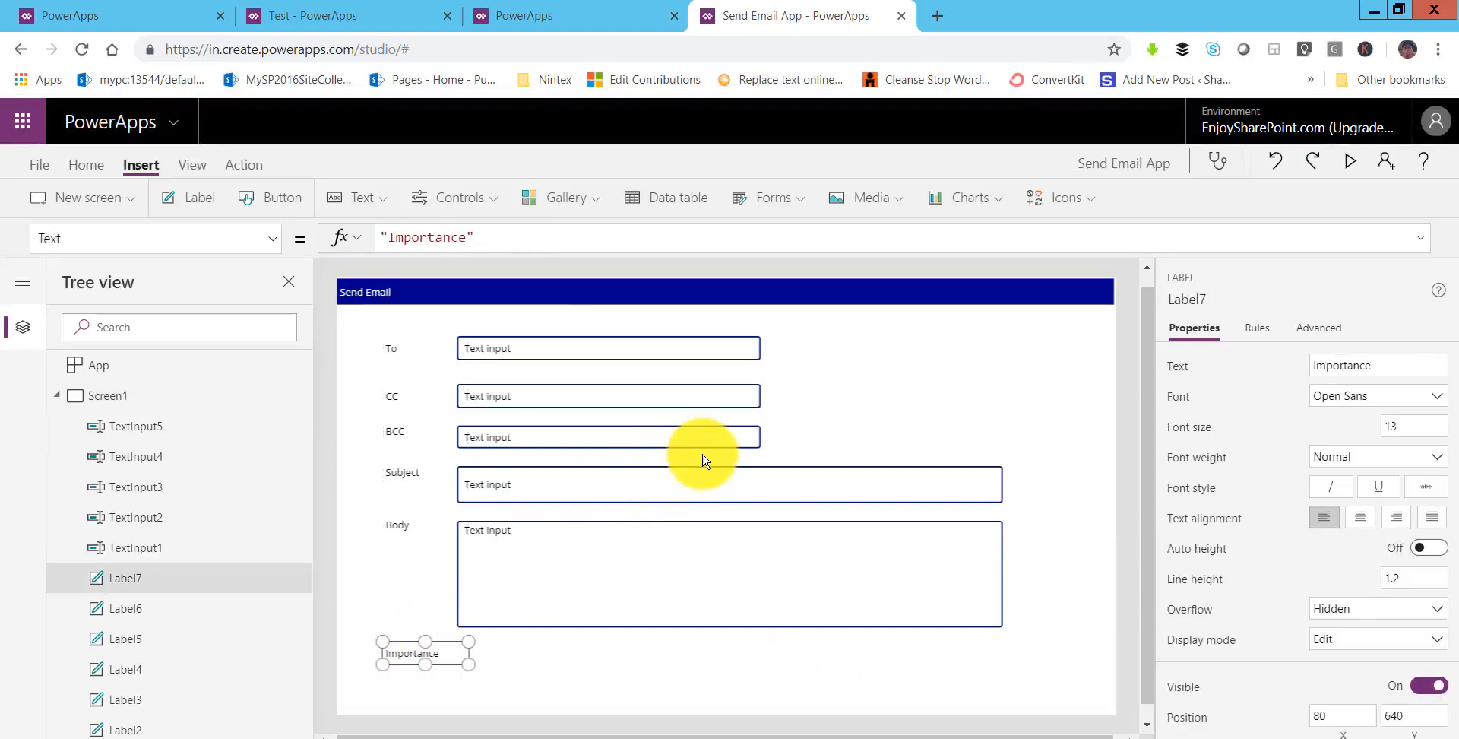
- Add a dropdown beside Importance with Items ["High","Low"]
left_click(490, 205)
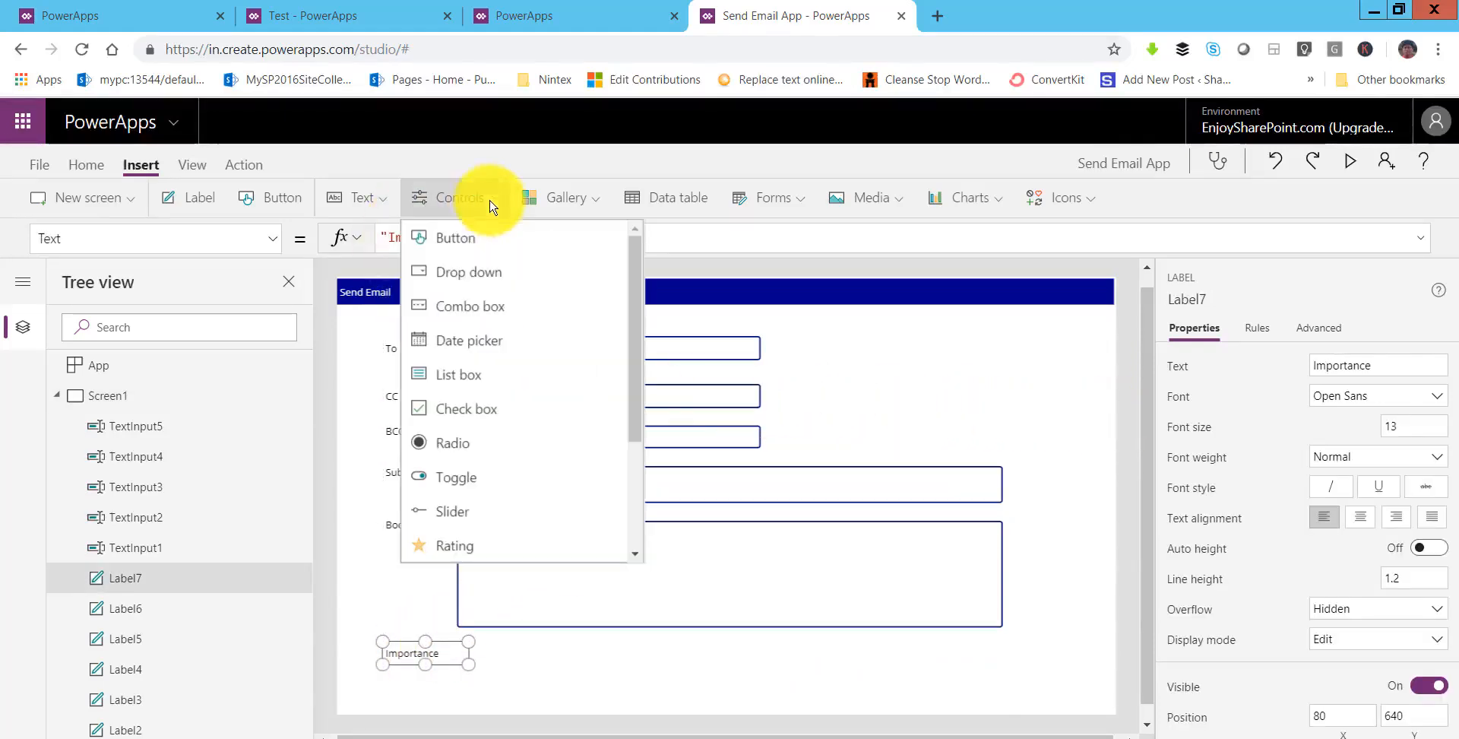
left_click(467, 277)
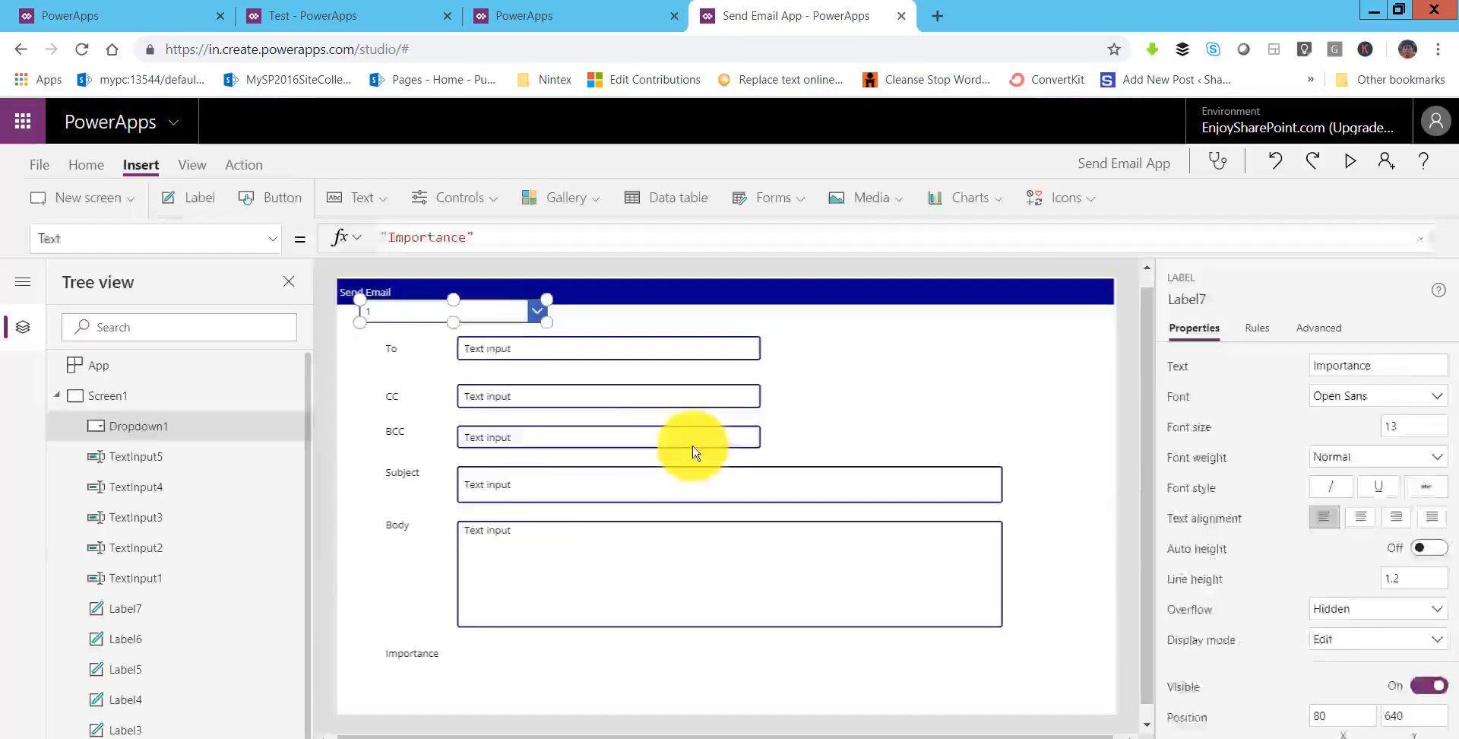
left_click_drag(480, 313, 584, 653)
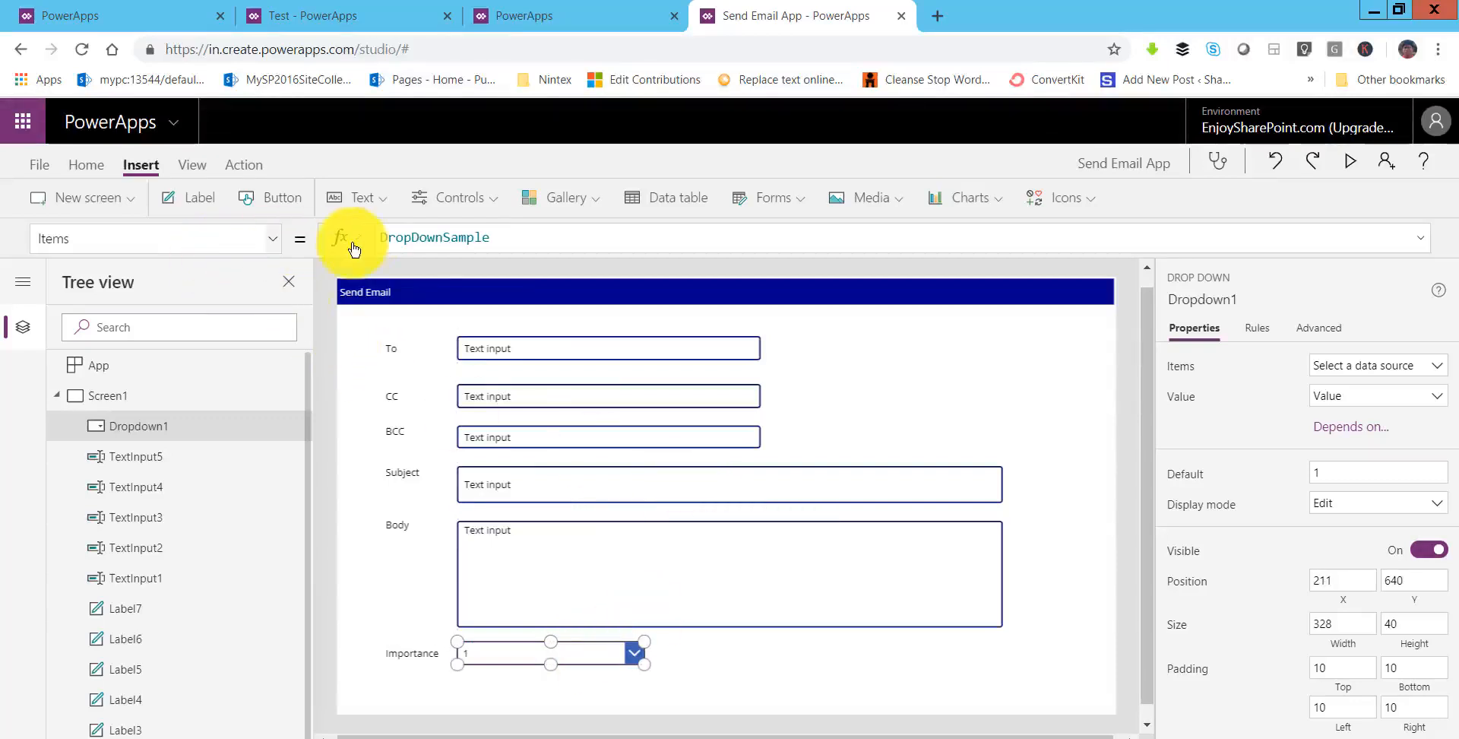
left_click_drag(504, 238, 379, 237)
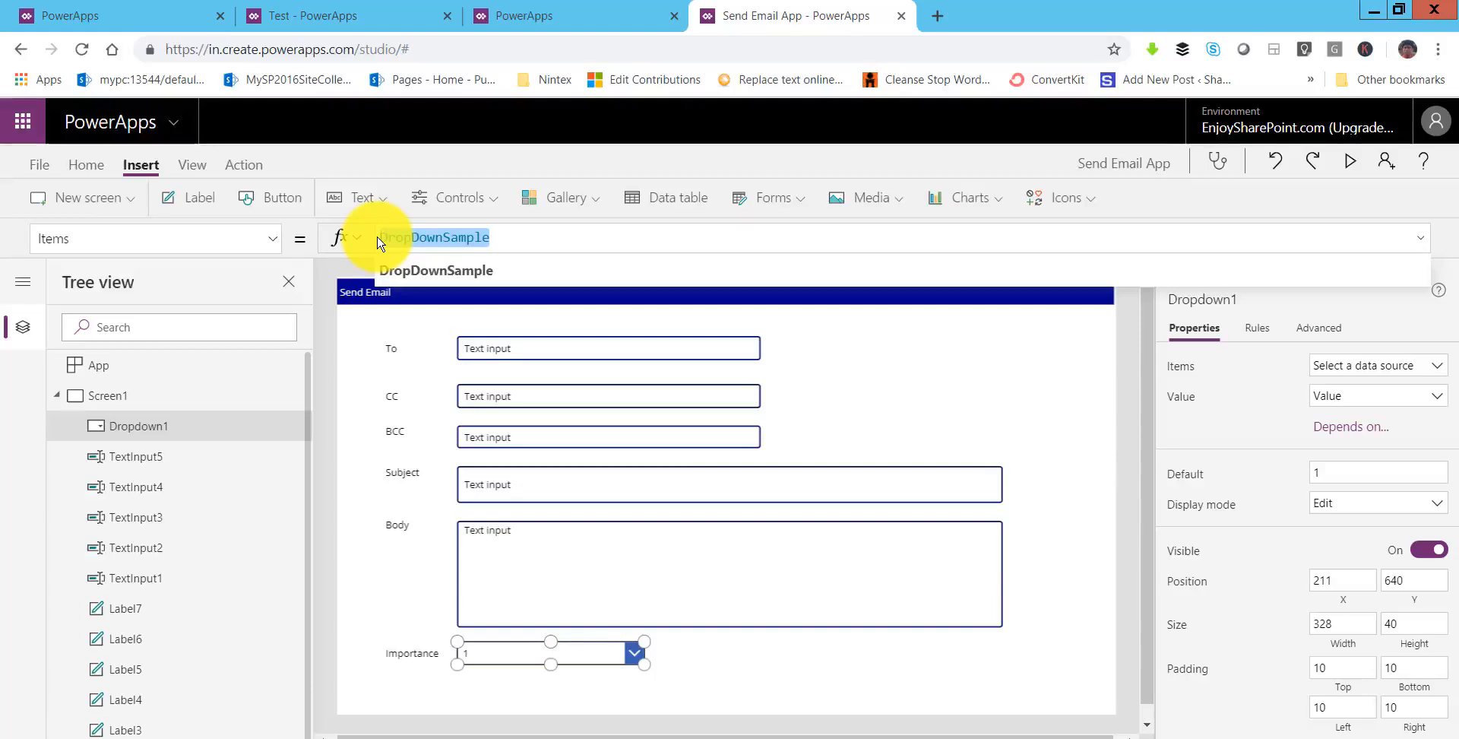
key("BackSpace")
type("[\"High\",\"Low")
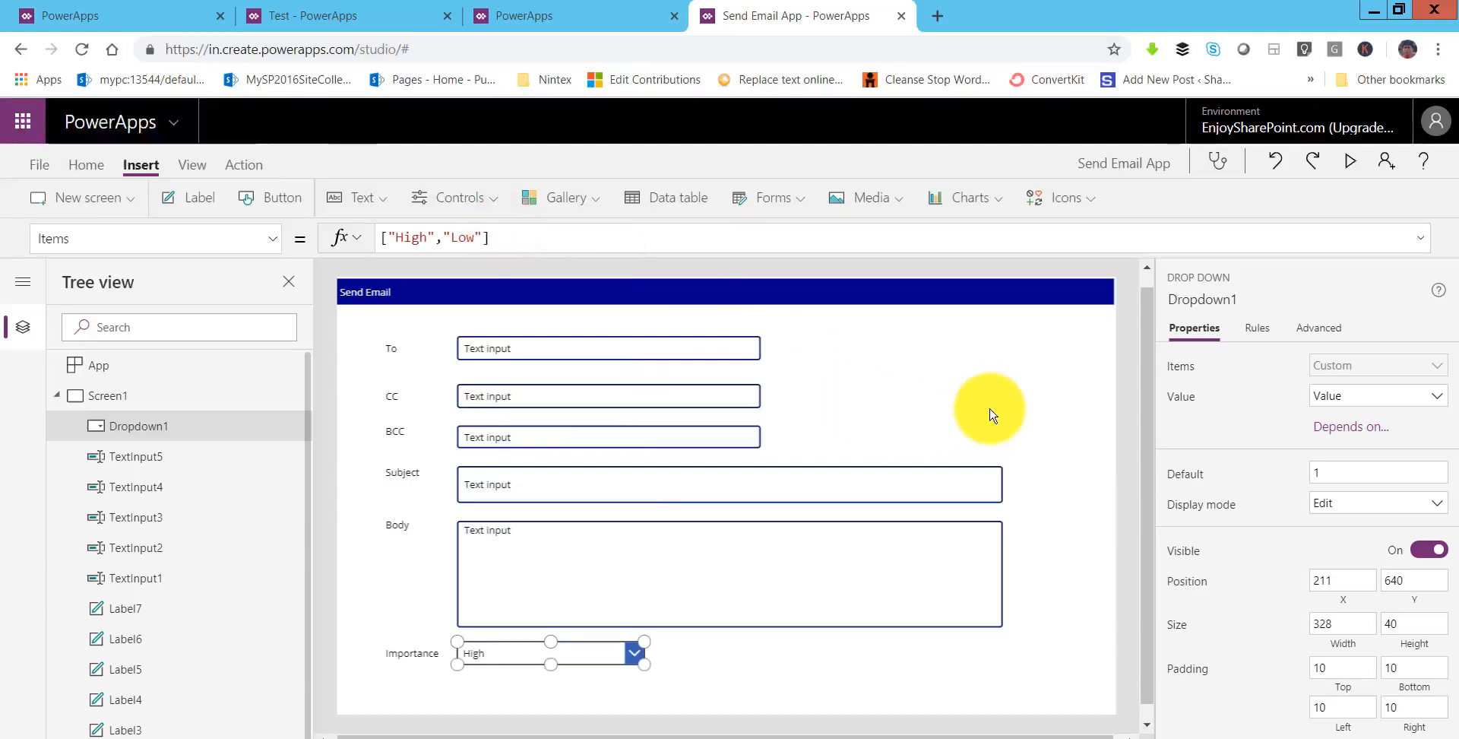
left_click(766, 674)
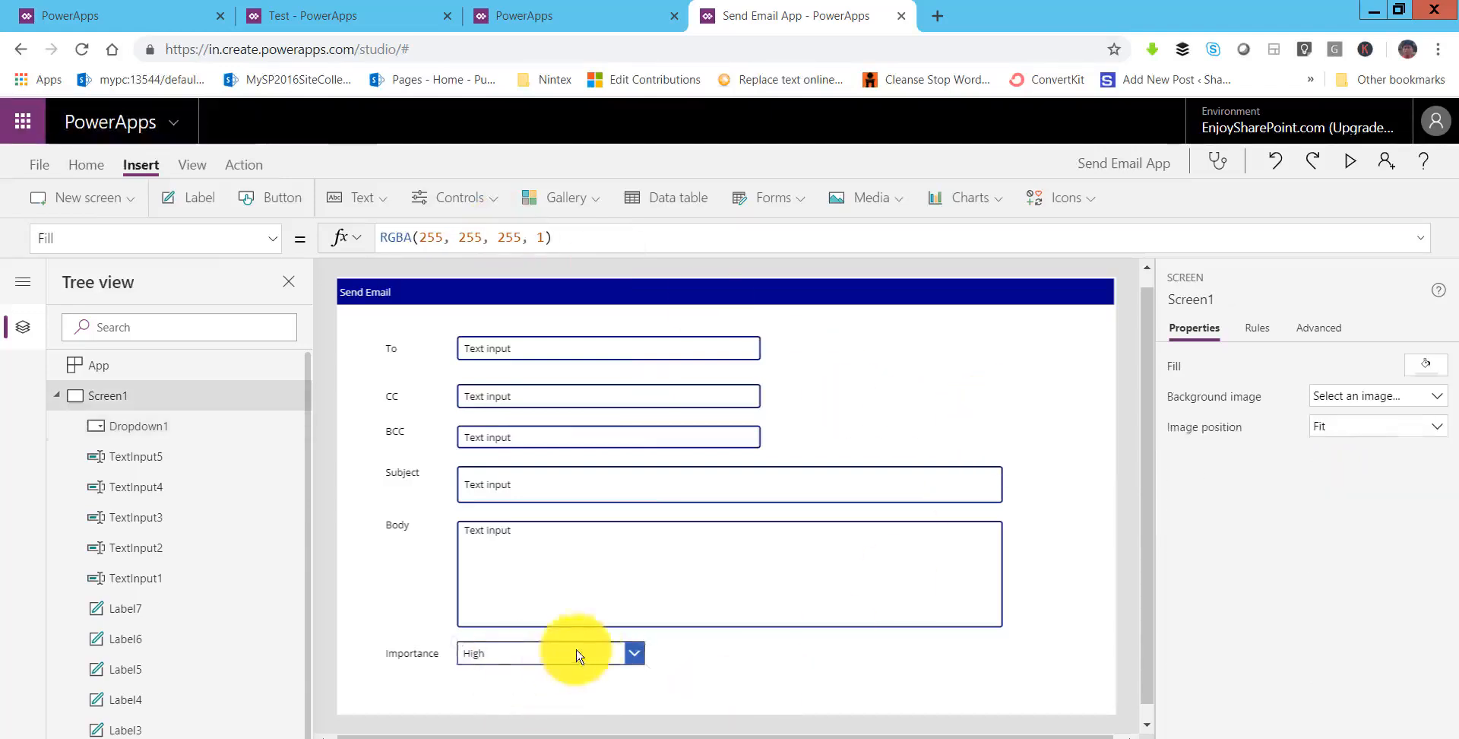
left_click(633, 654)
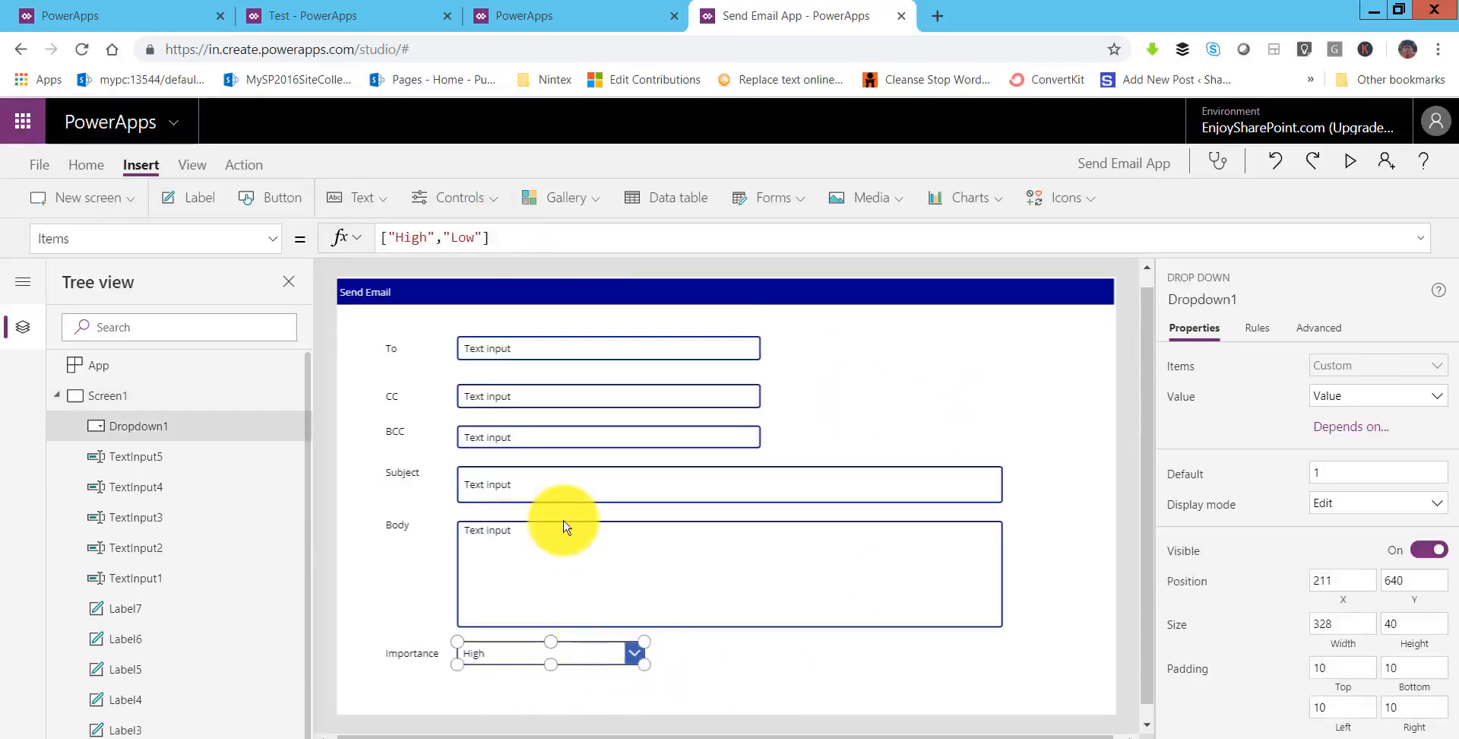
left_click(834, 673)
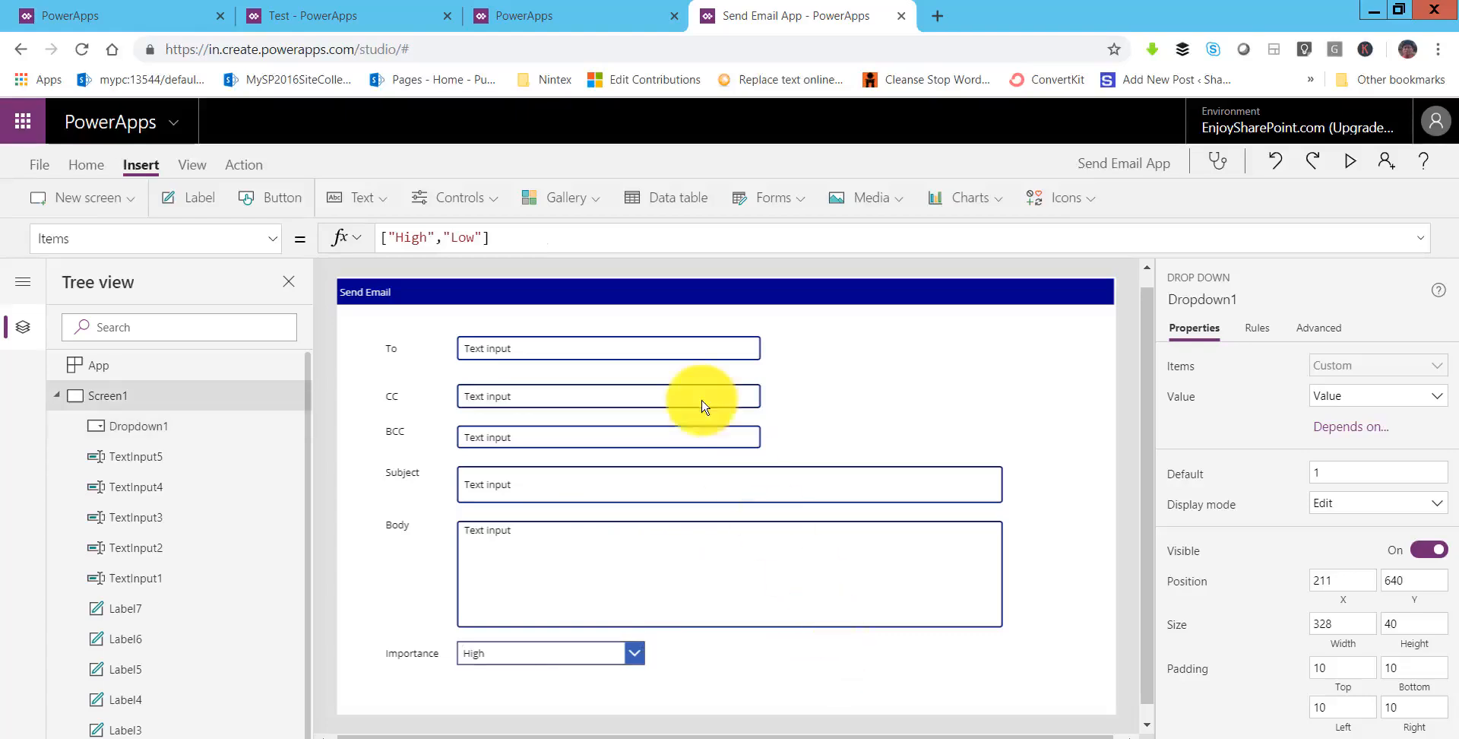
- Place a new Send Email button below the form and clear the To and CC default text
left_click(262, 199)
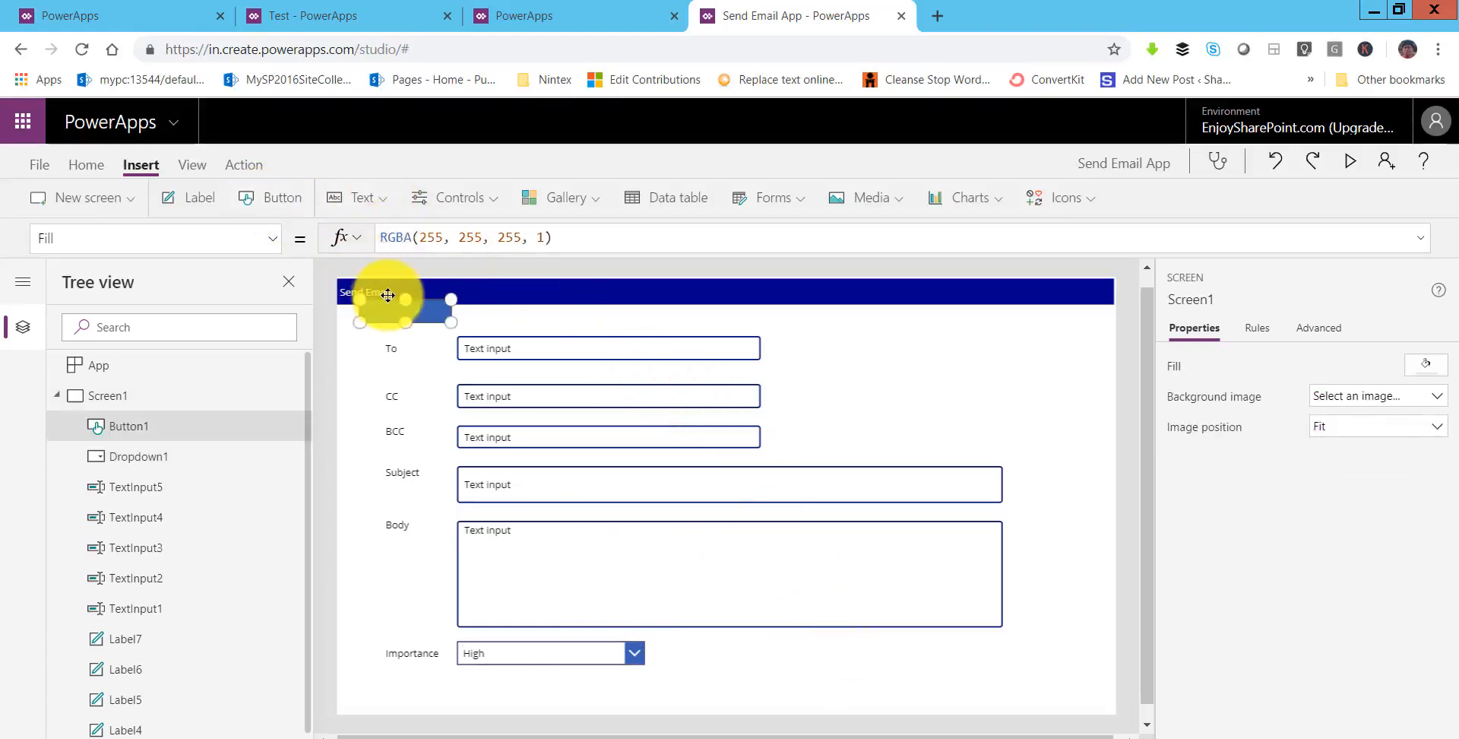
left_click_drag(387, 295, 829, 706)
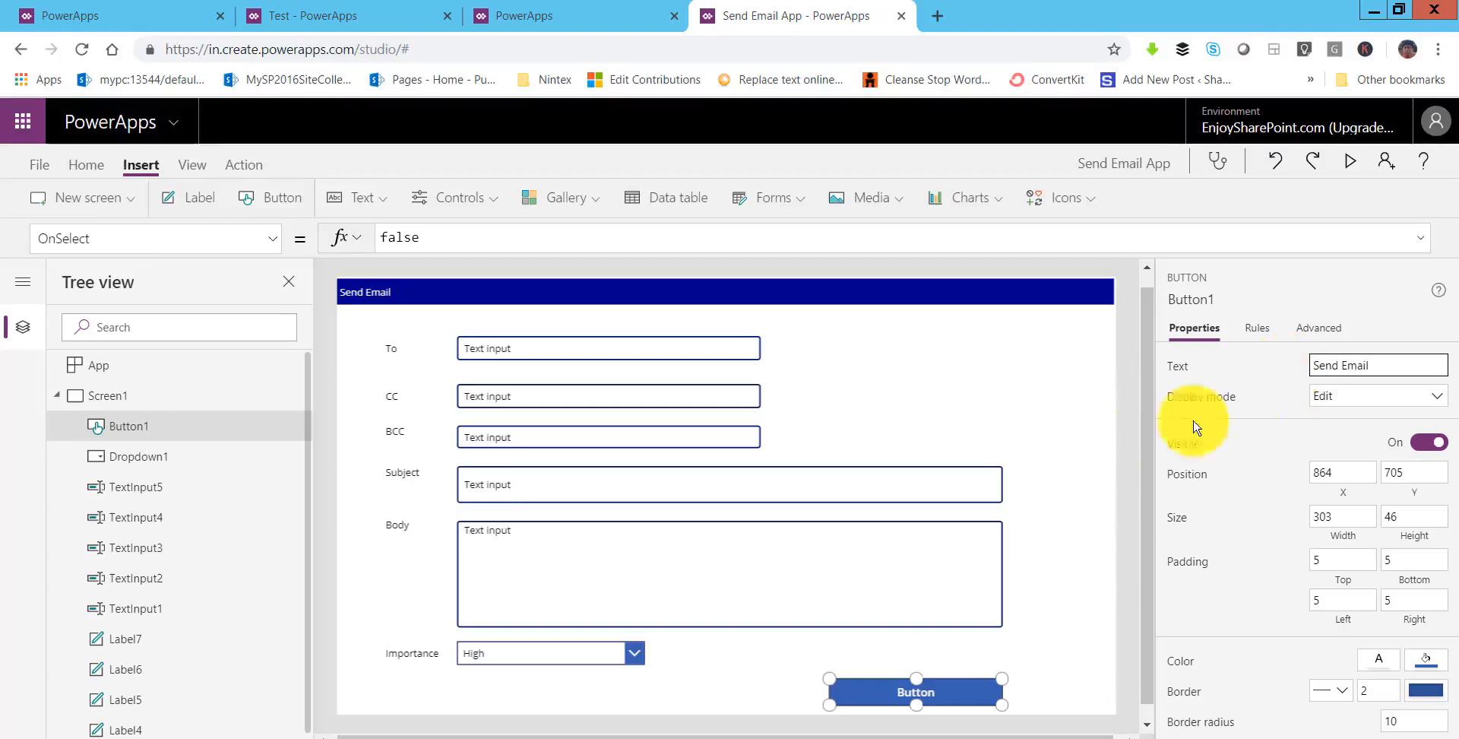
left_click(618, 361)
left_click(480, 236)
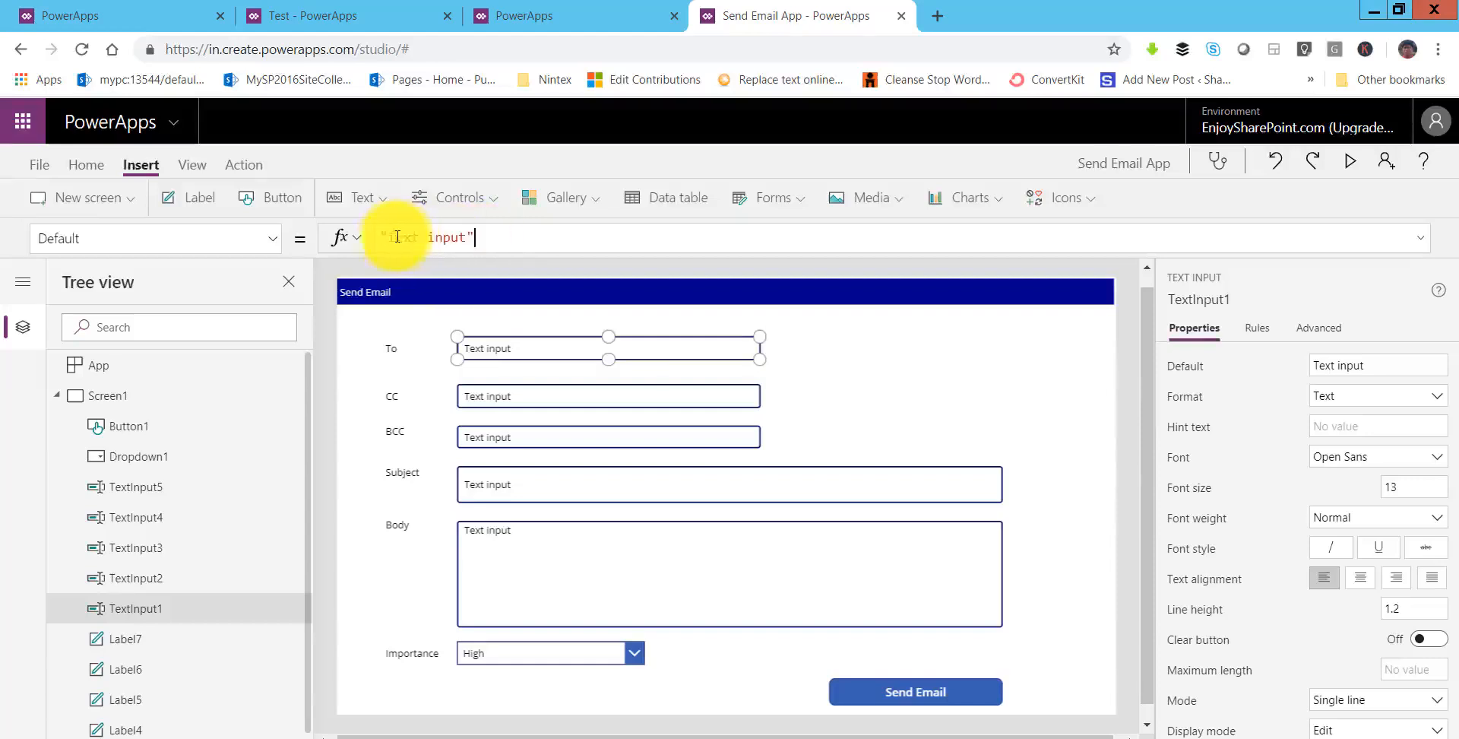
key("BackSpace")
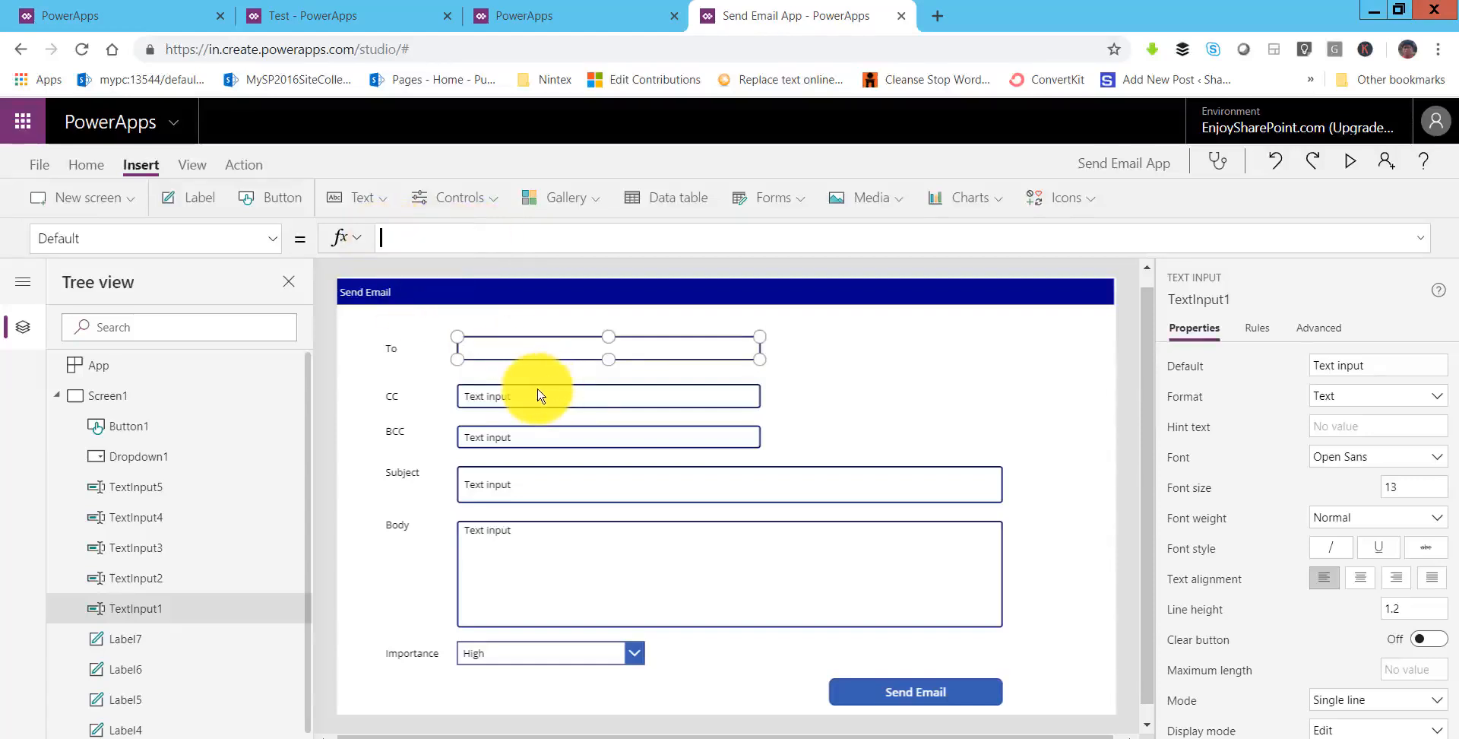
left_click(537, 394)
triple_click(395, 233)
key("BackSpace")
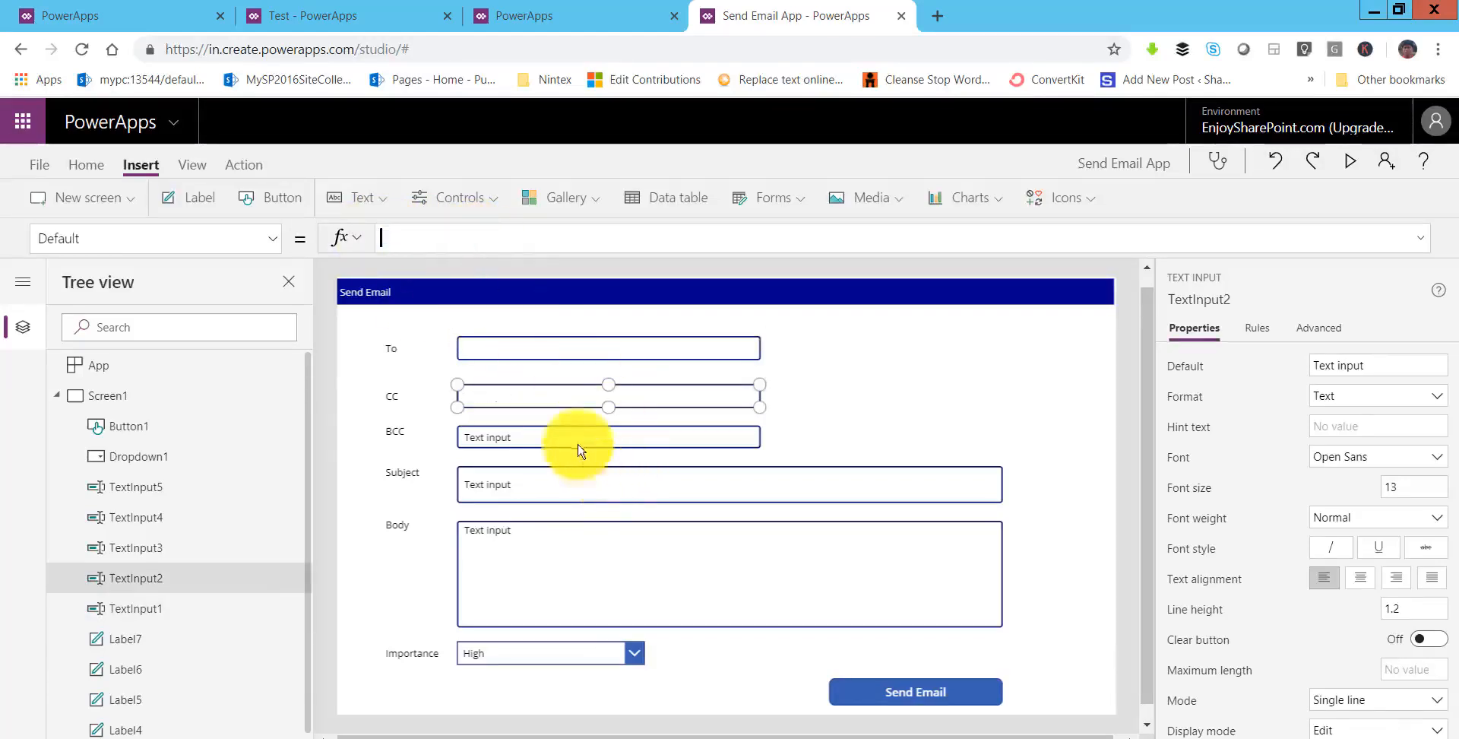
- Clear the default text of the BCC, Subject and Body text inputs
left_click(571, 430)
left_click_drag(488, 235, 364, 235)
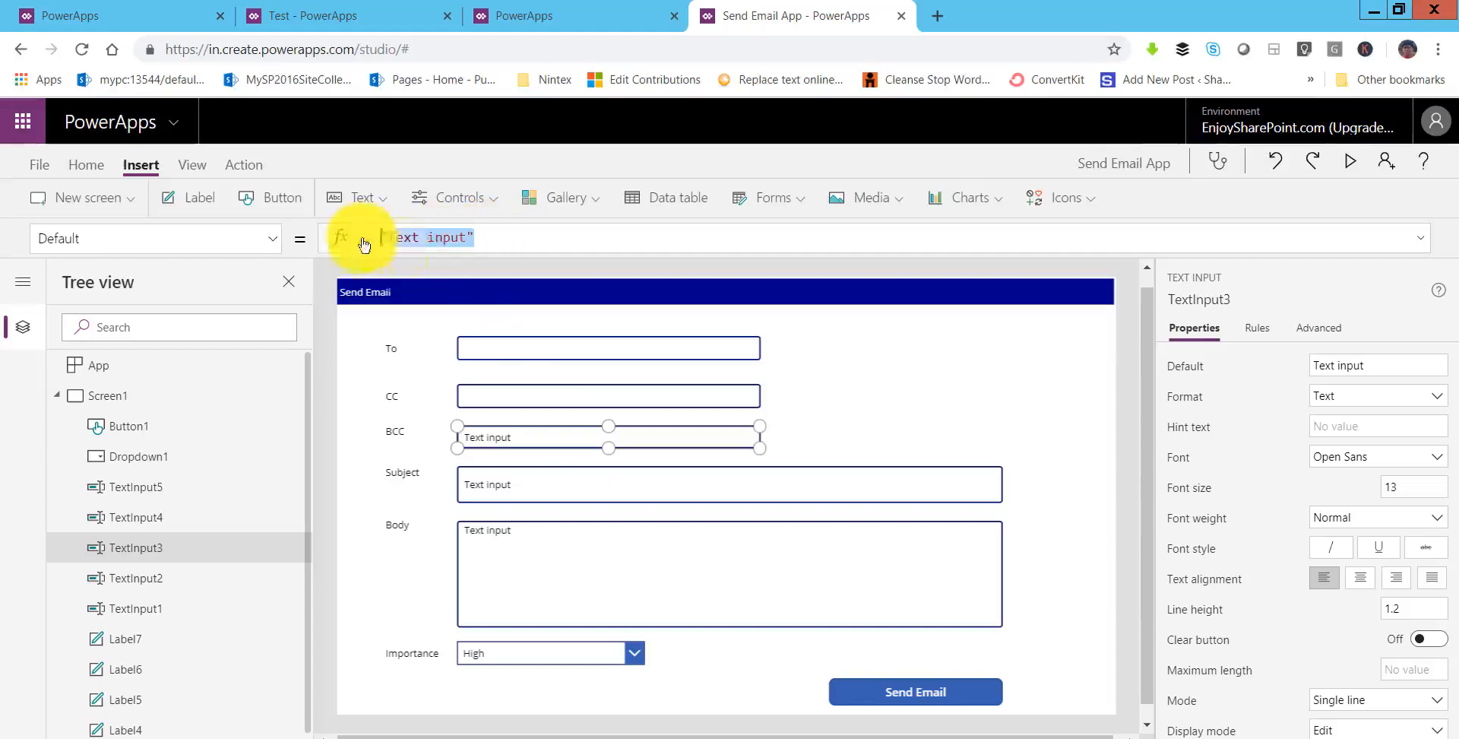
key("BackSpace")
left_click(532, 478)
left_click_drag(479, 235, 358, 235)
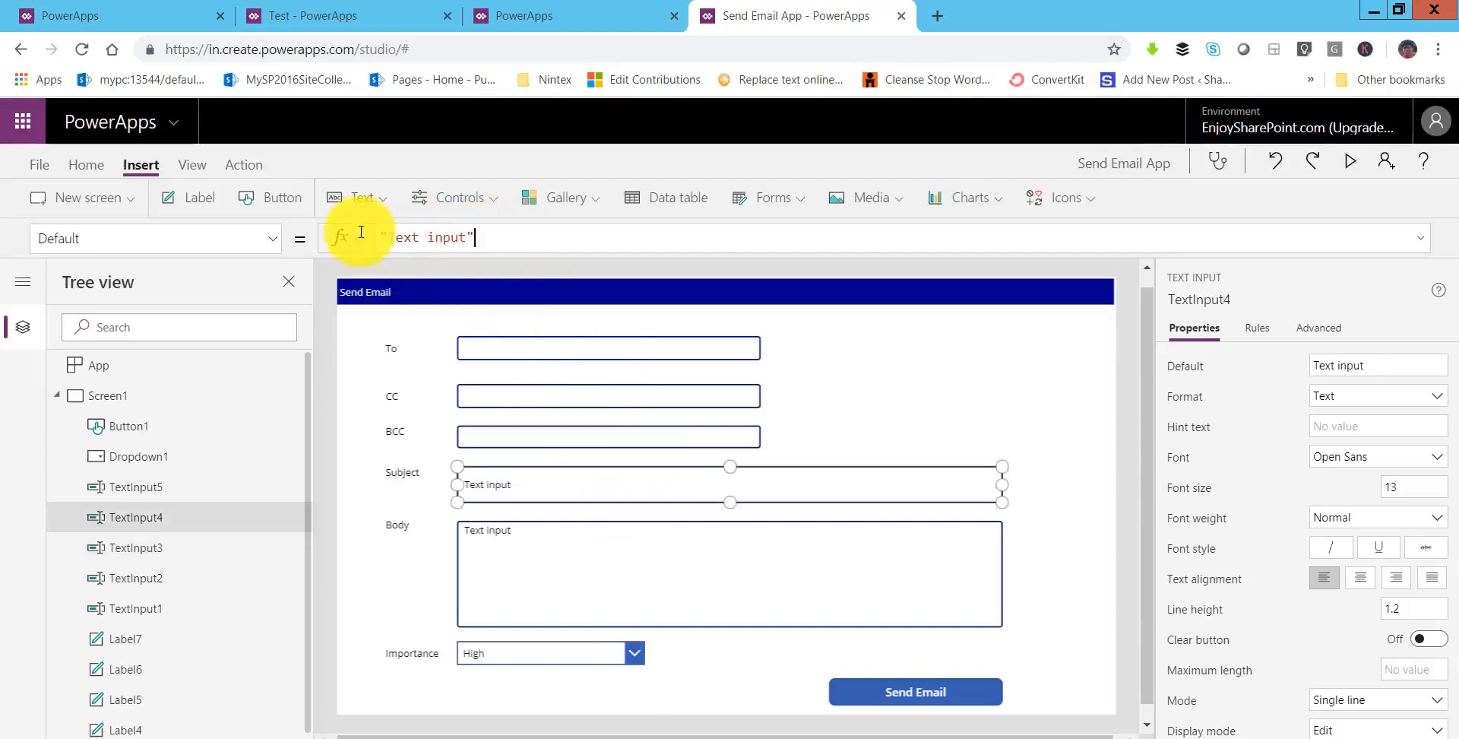
key("BackSpace")
left_click(642, 544)
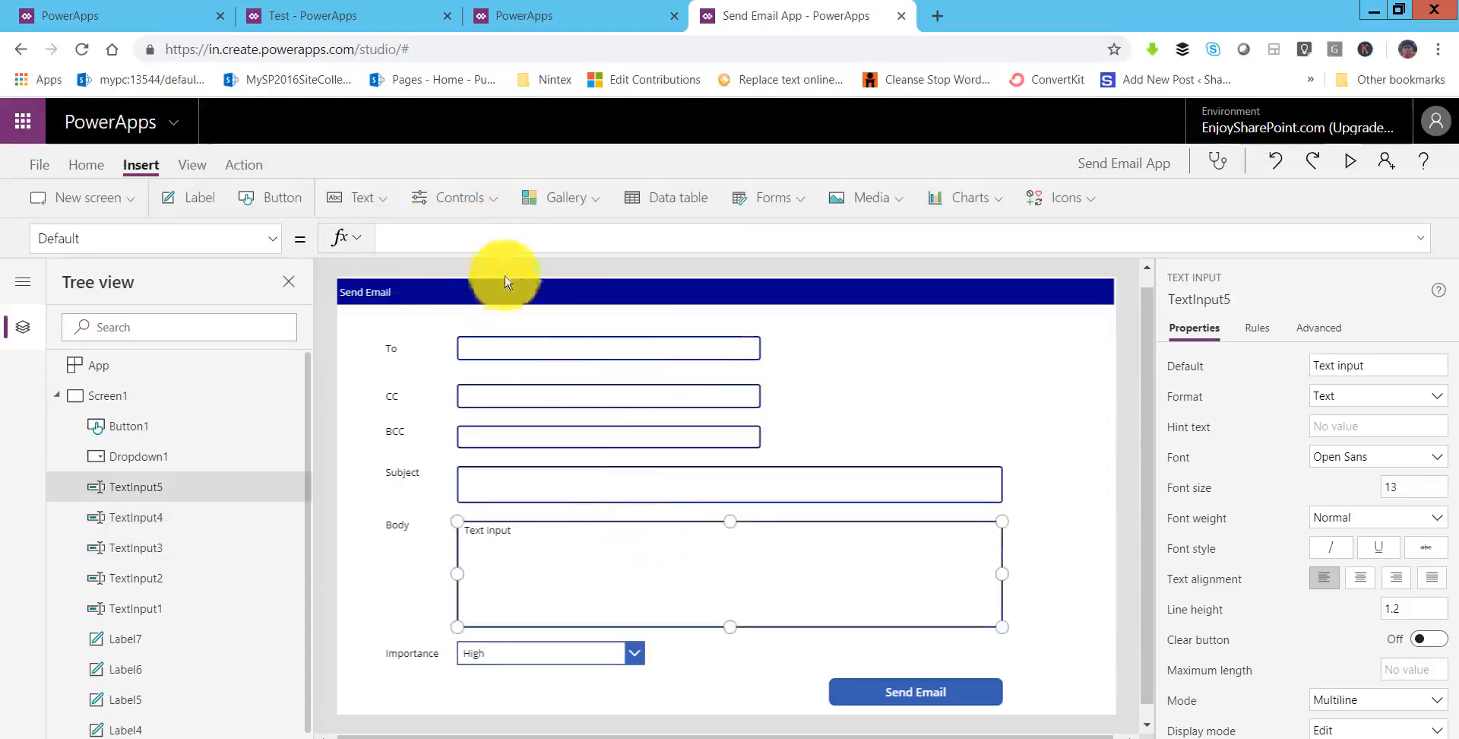
left_click(474, 236)
left_click_drag(364, 226, 554, 319)
key("BackSpace")
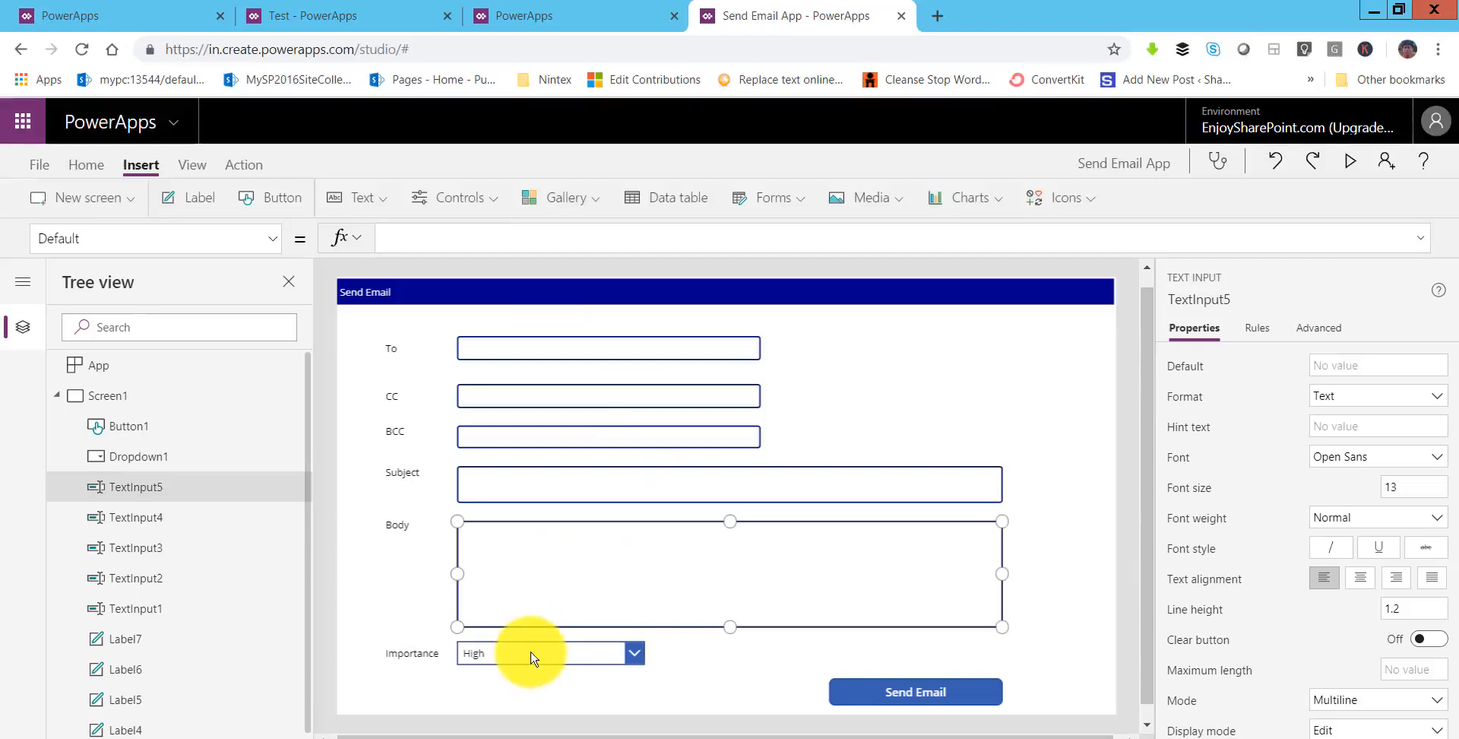
left_click(527, 652)
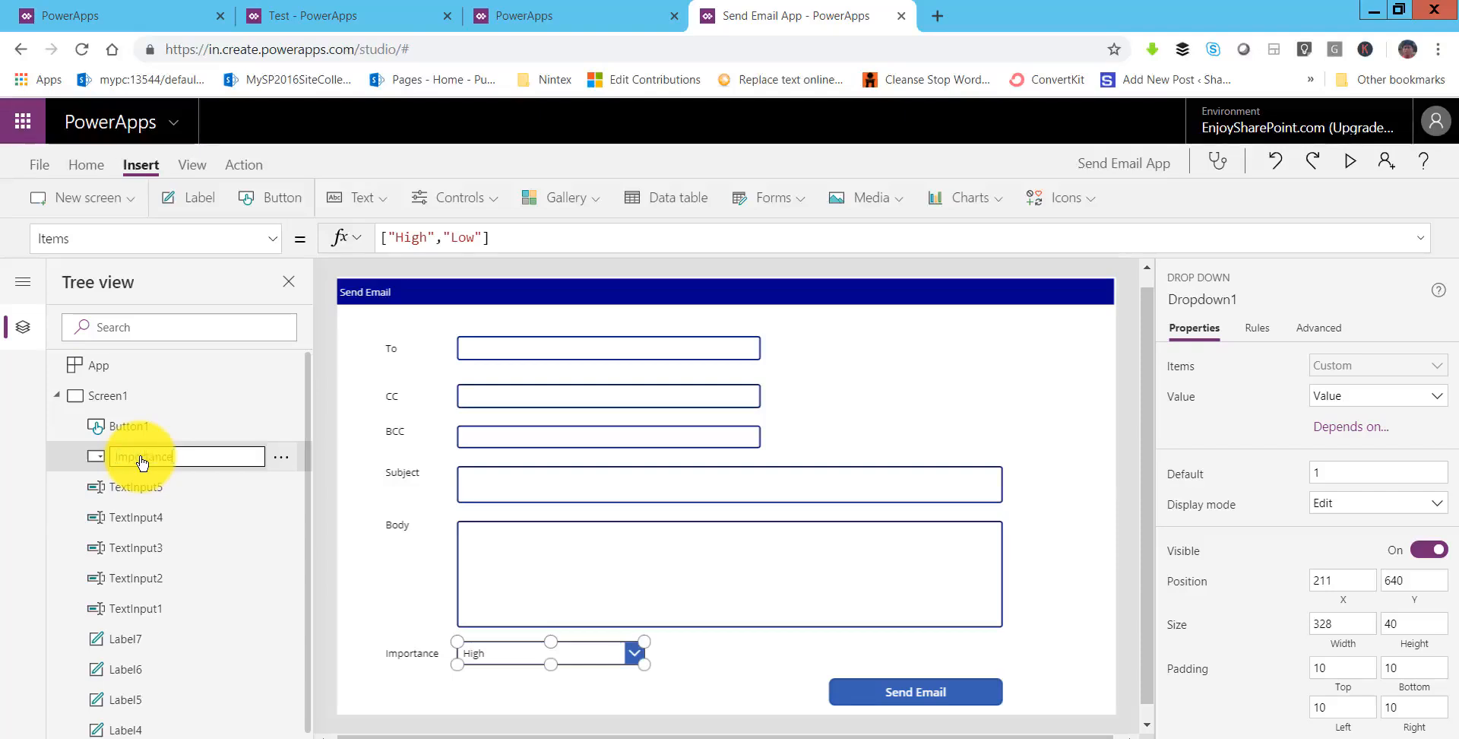
- Rename the dropdown to Importance and the text inputs to Body and Subject
key("Return")
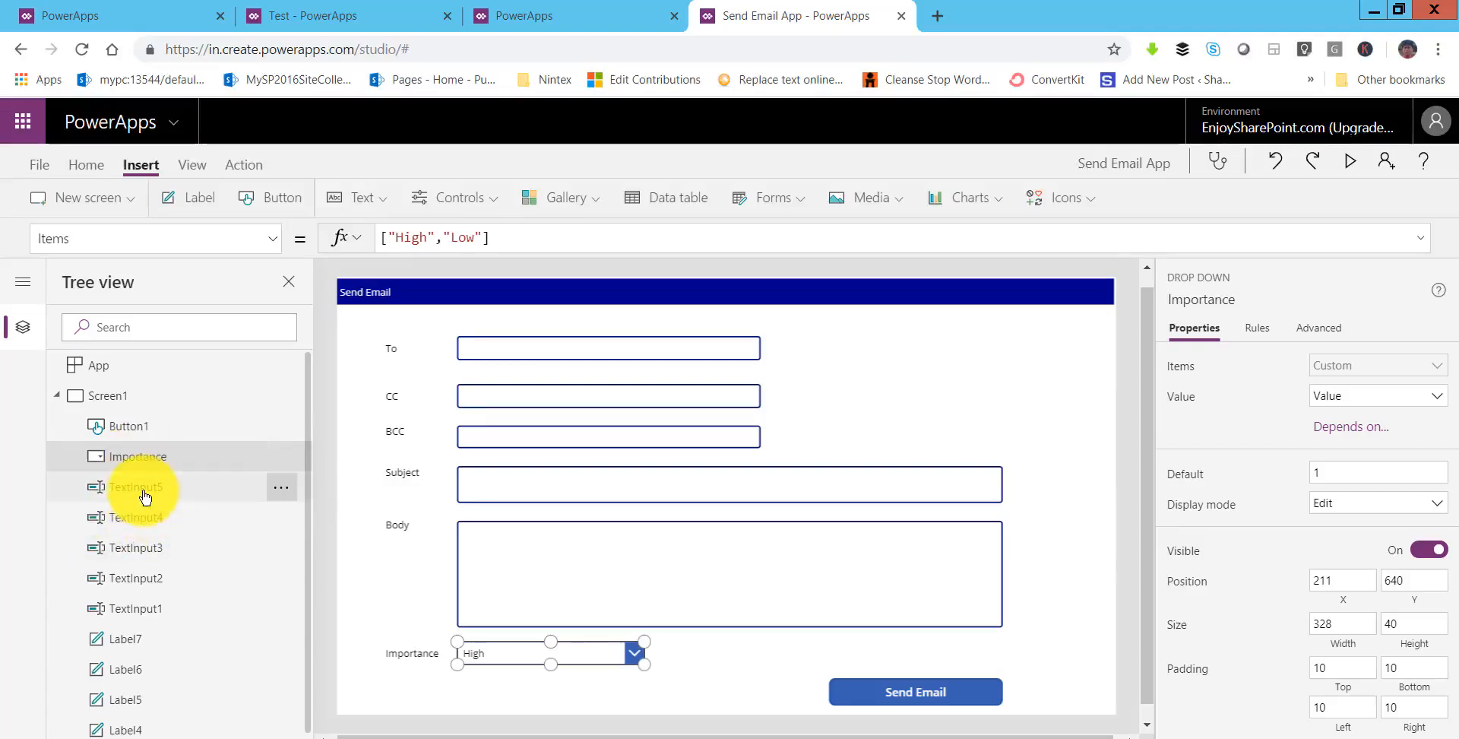
left_click(146, 494)
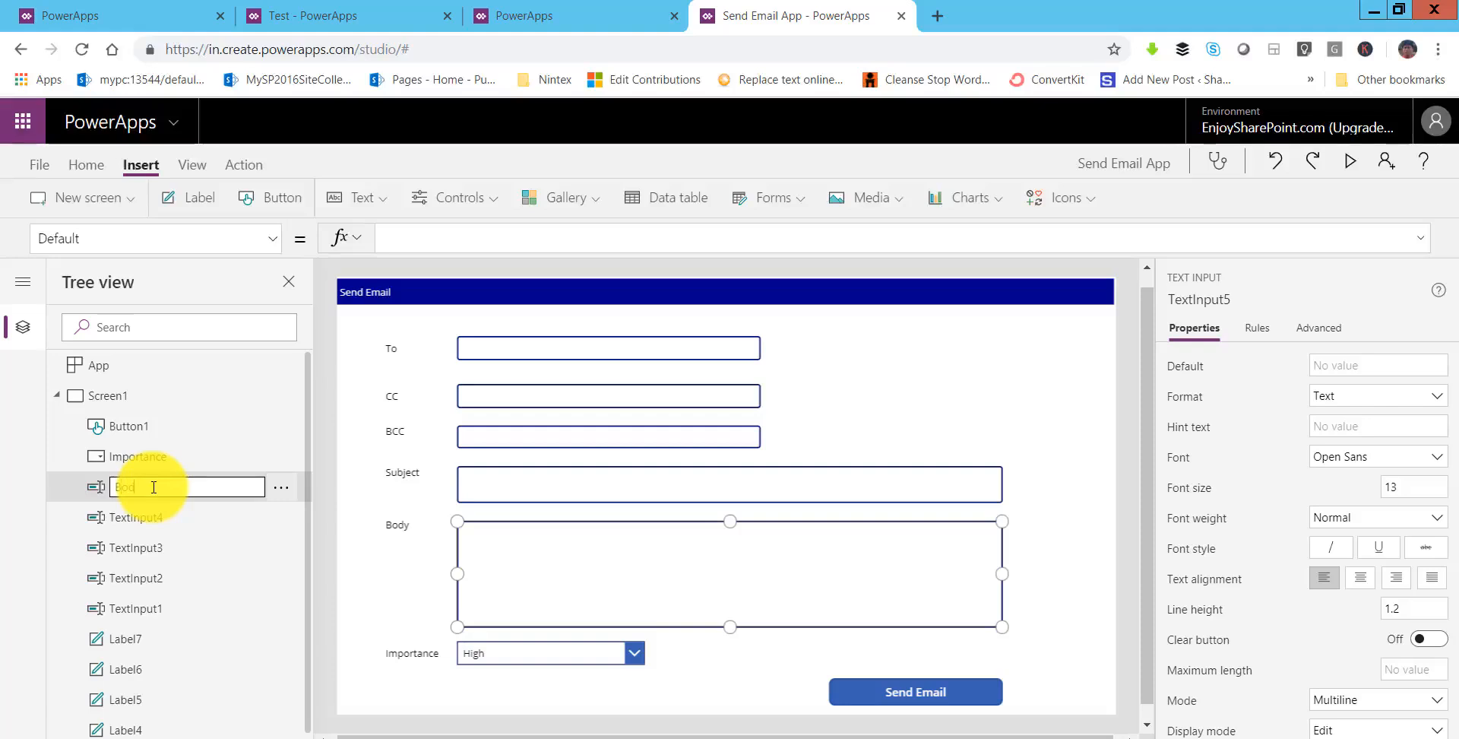
key("Return")
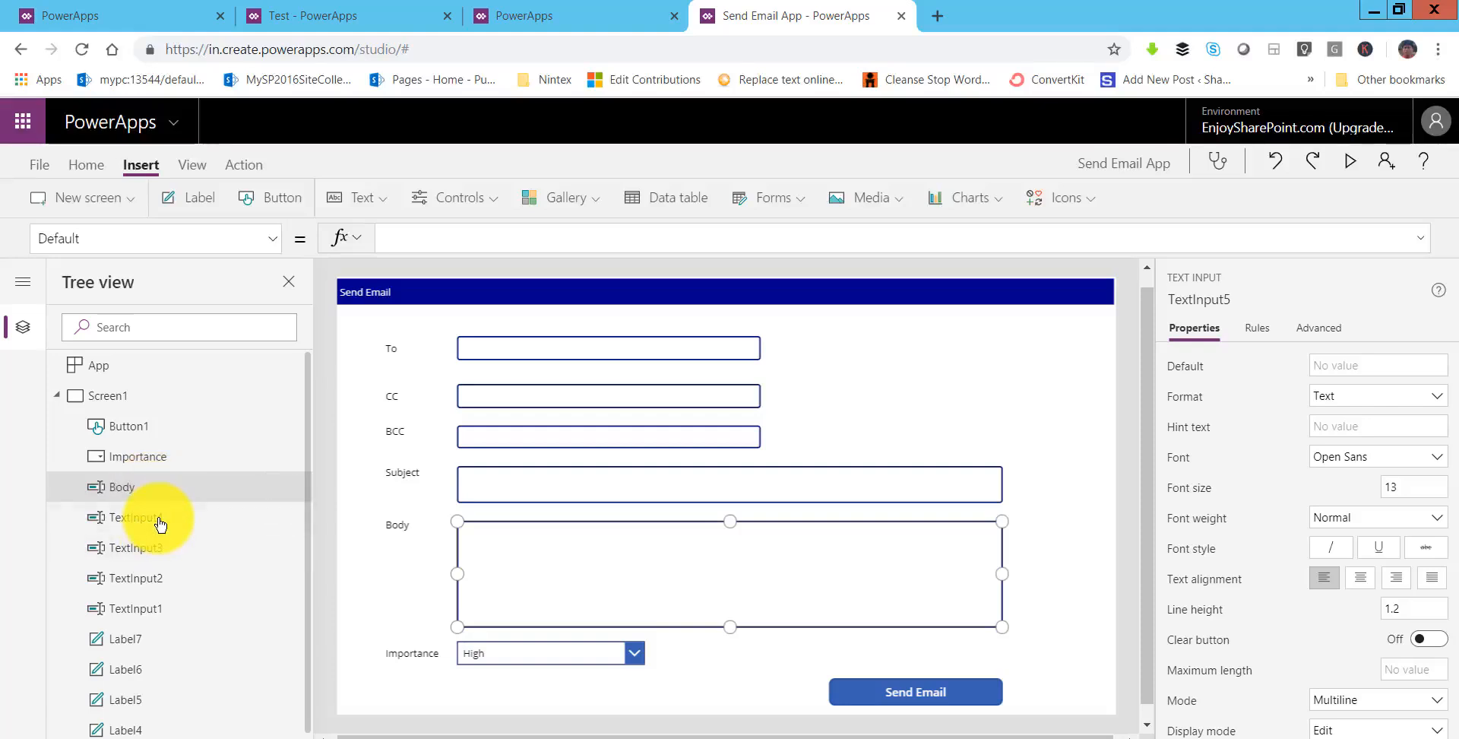
left_click(160, 521)
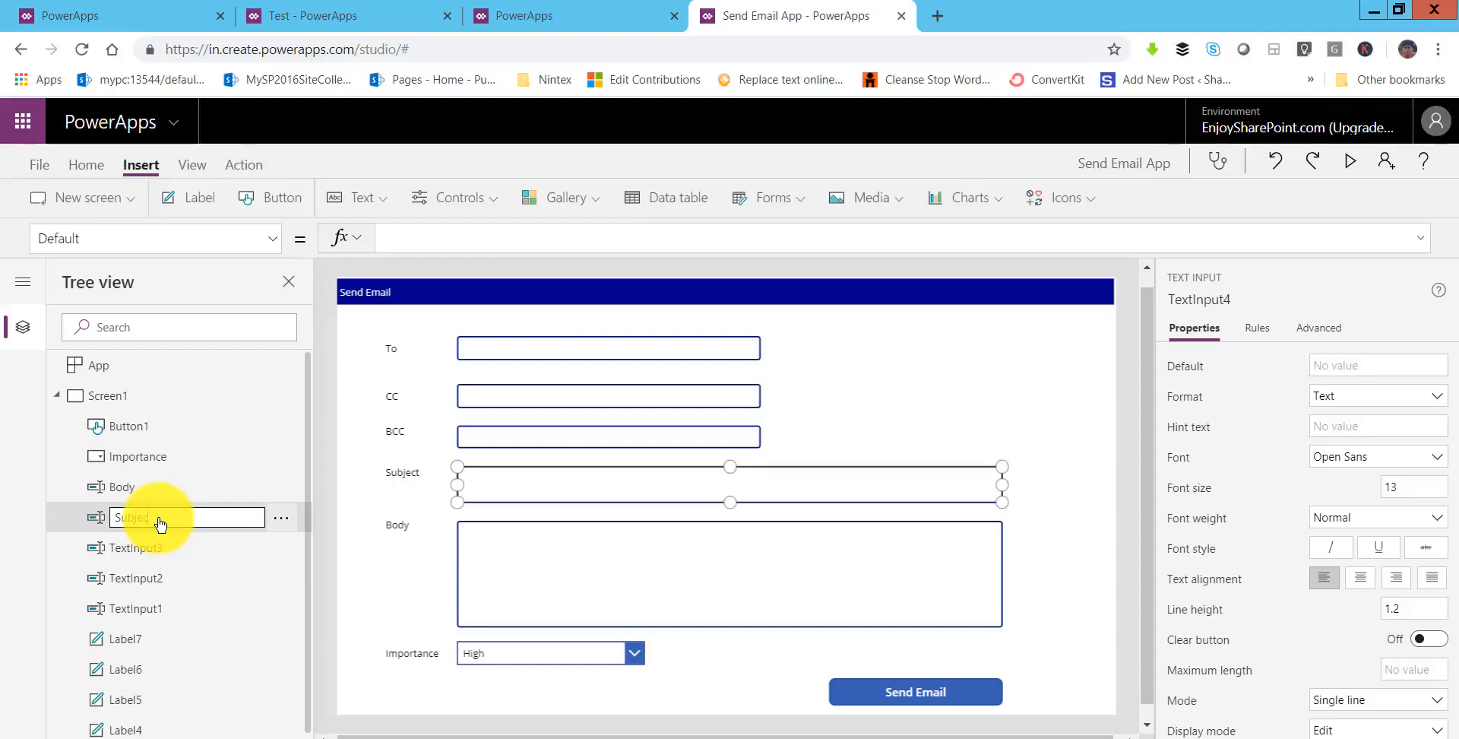
type("Subject")
key("Return")
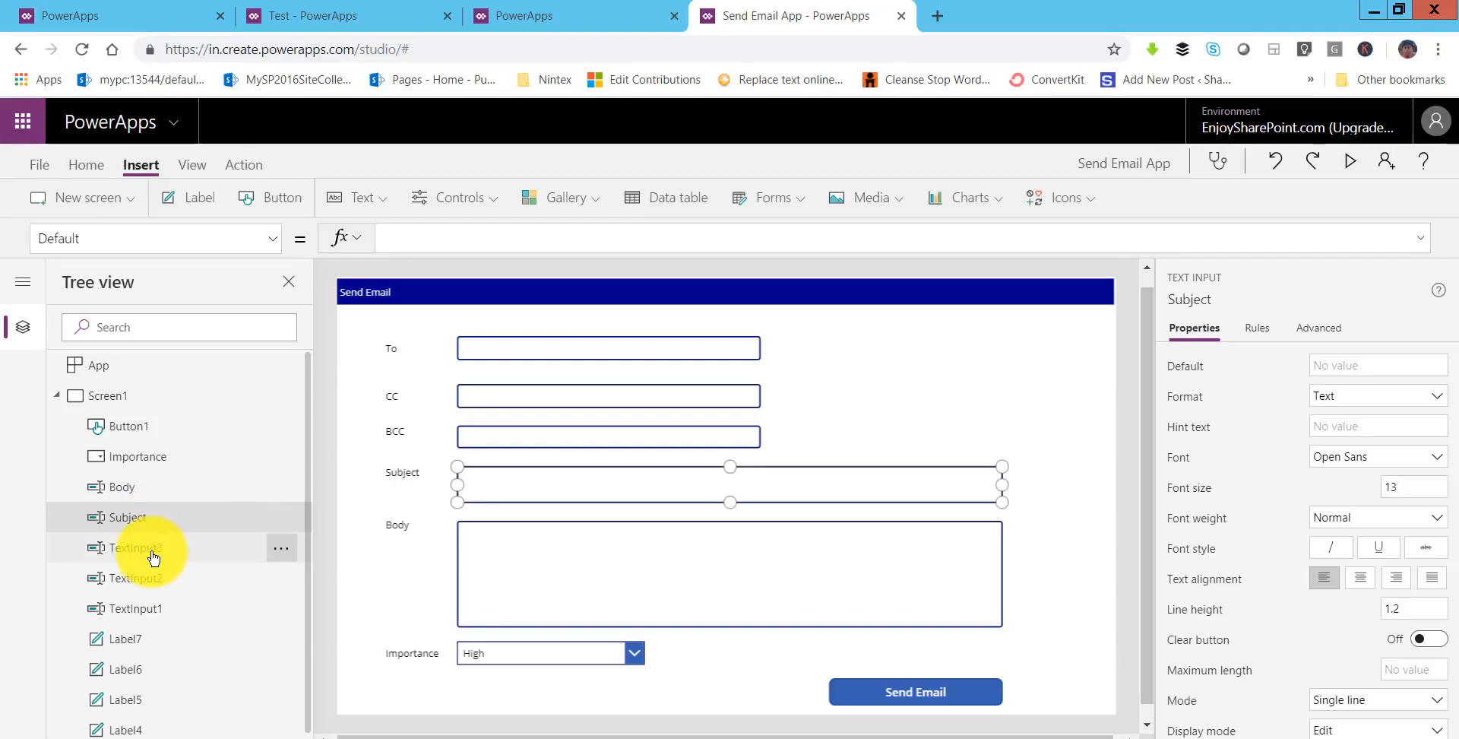
- Rename the remaining text inputs to BCC, CC and To
left_click(153, 555)
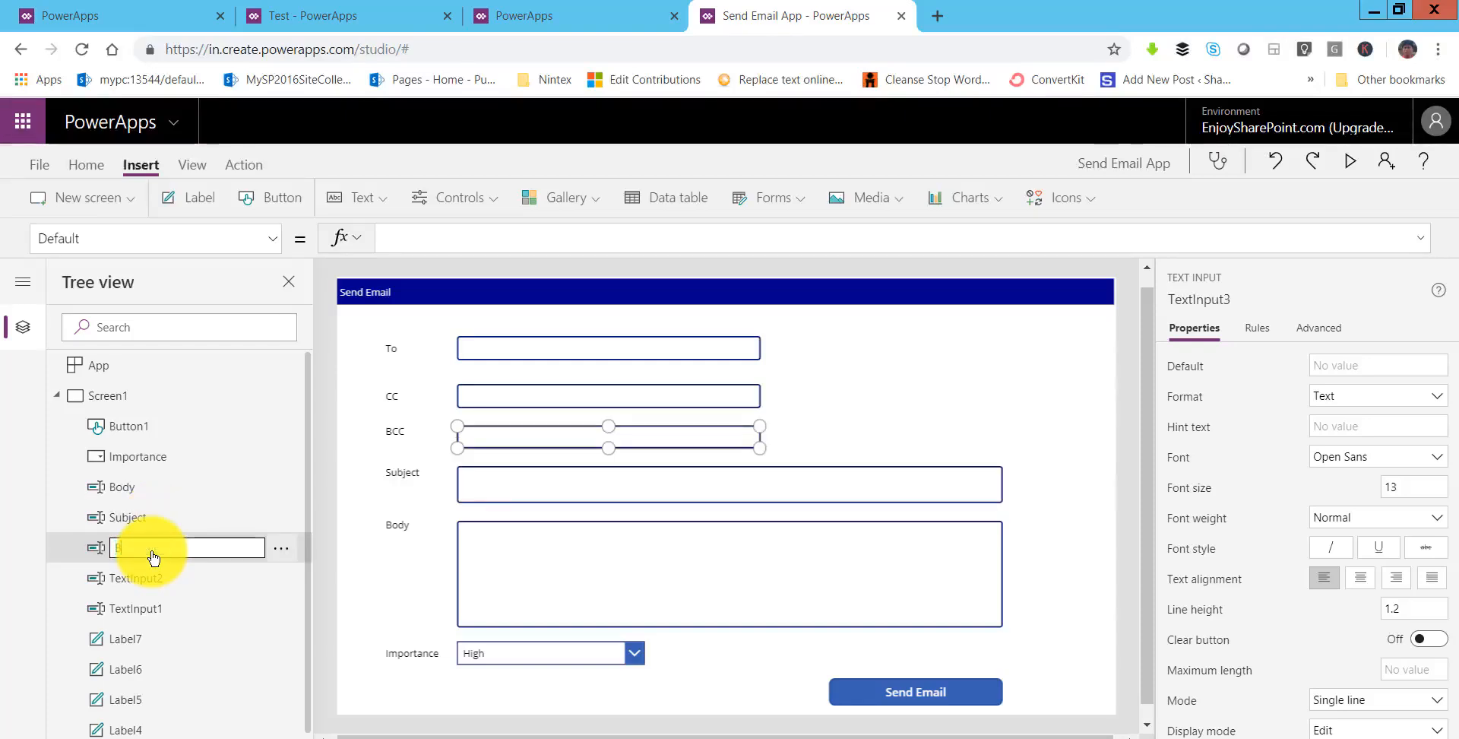
type("BCC")
key("Return")
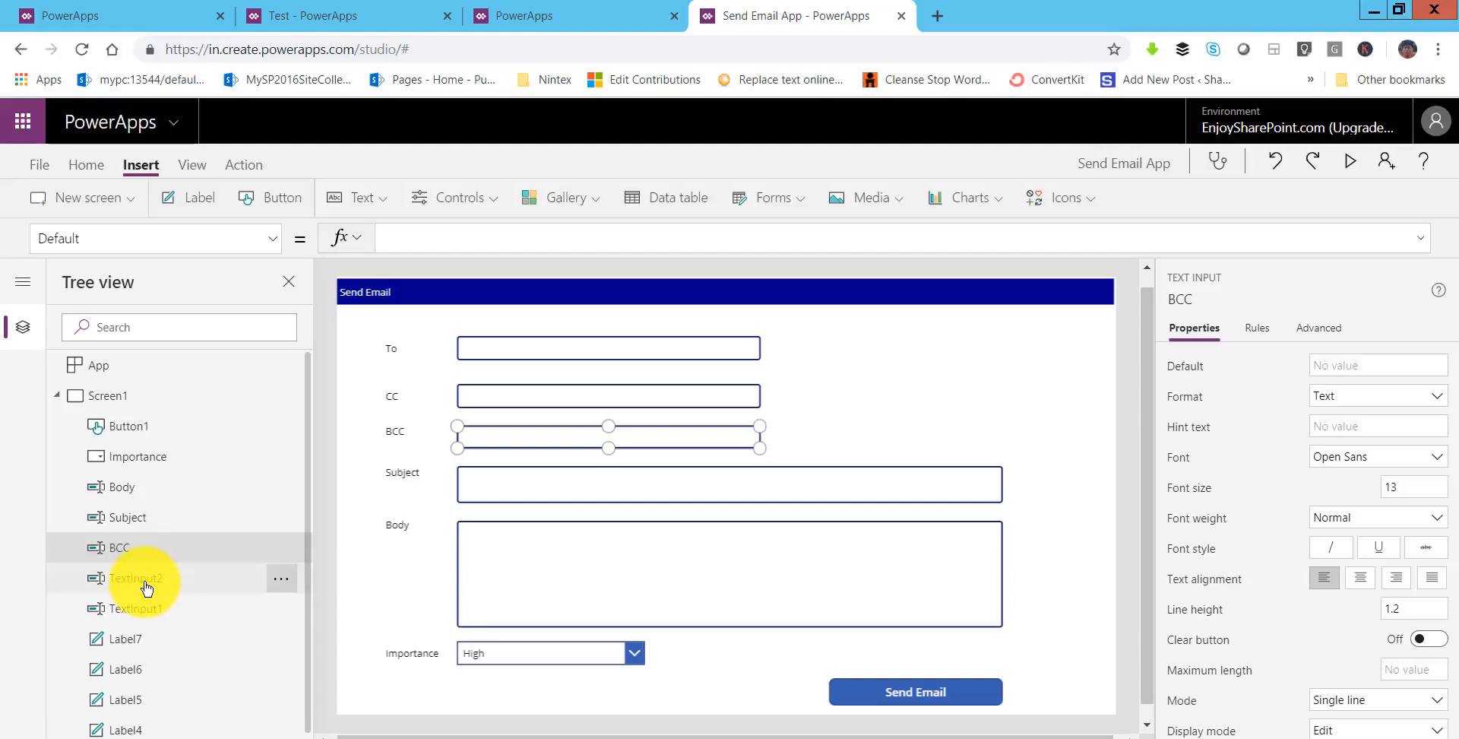
double_click(147, 587)
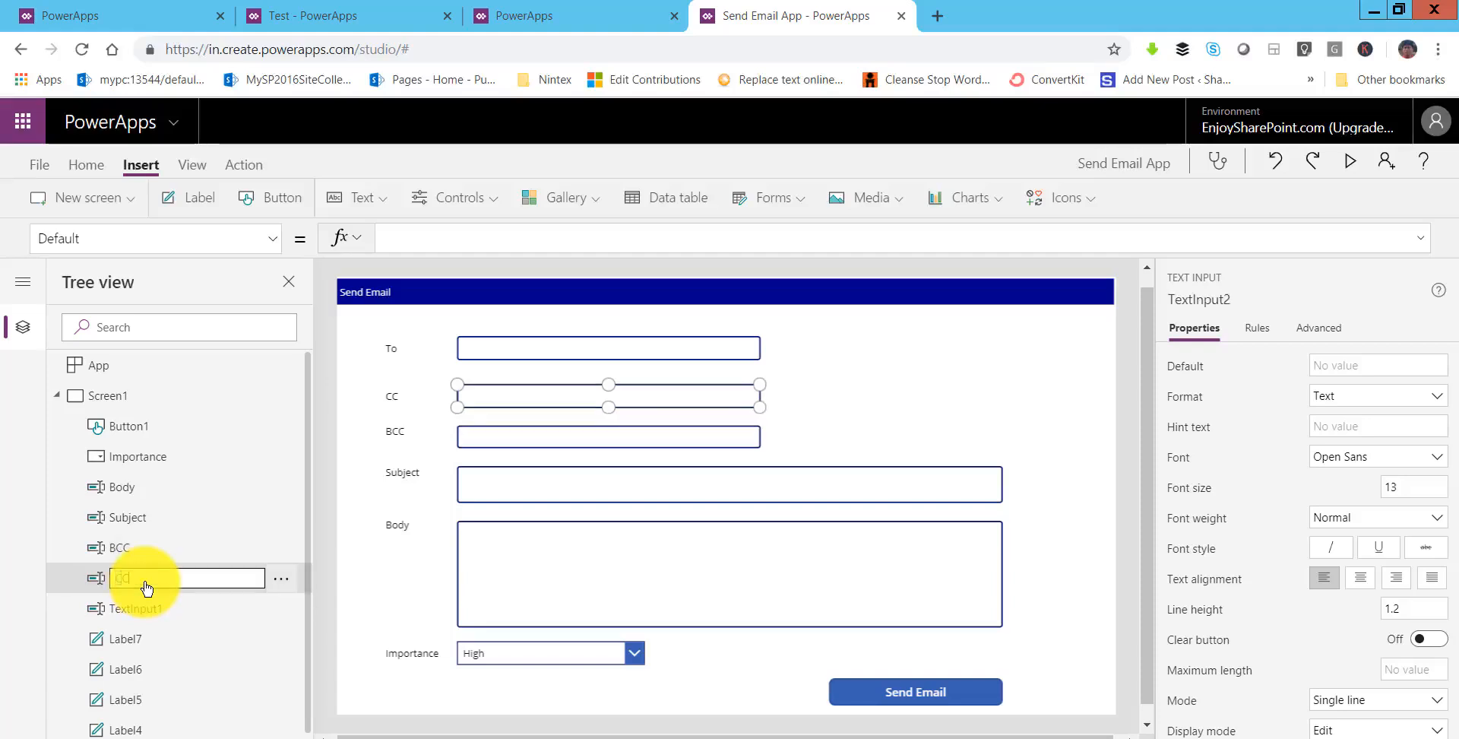
key("Escape")
double_click(146, 612)
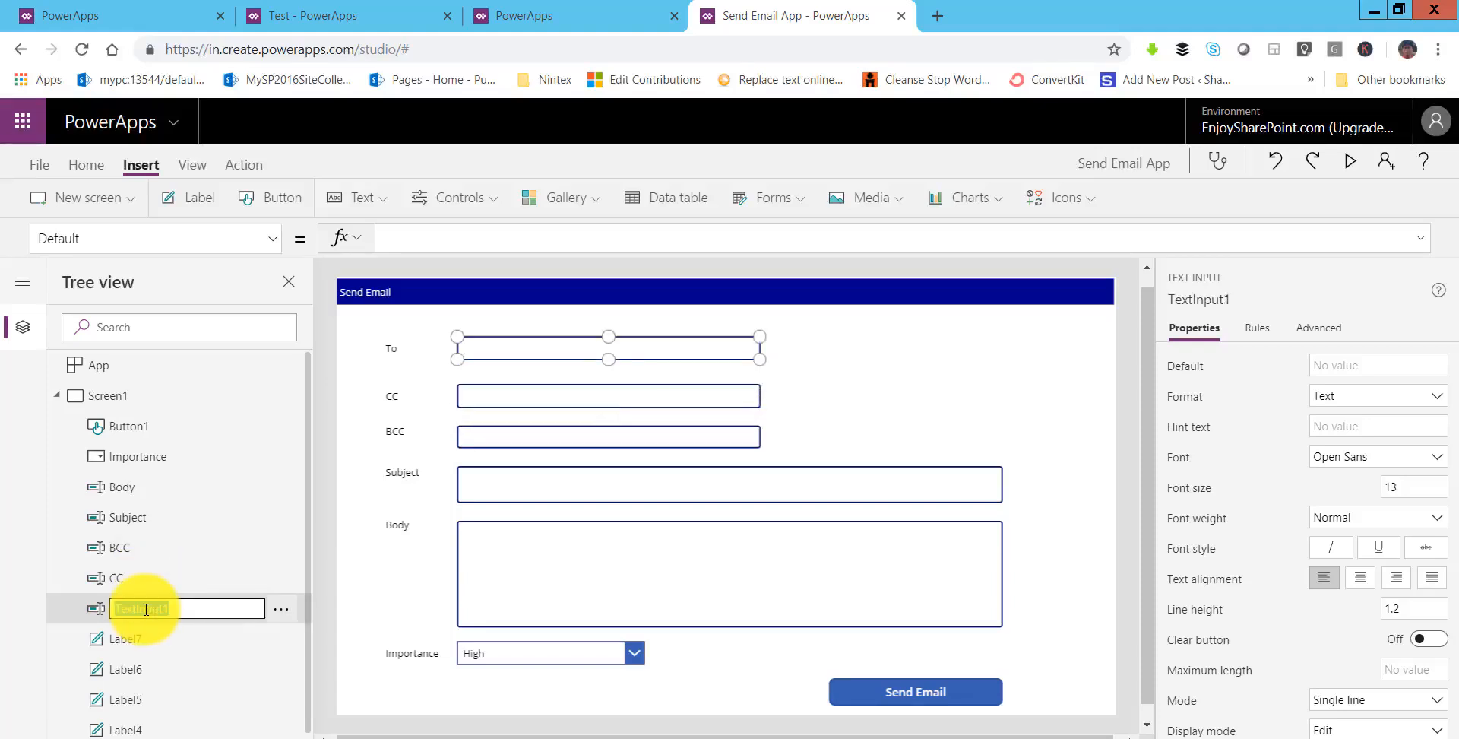
type("To")
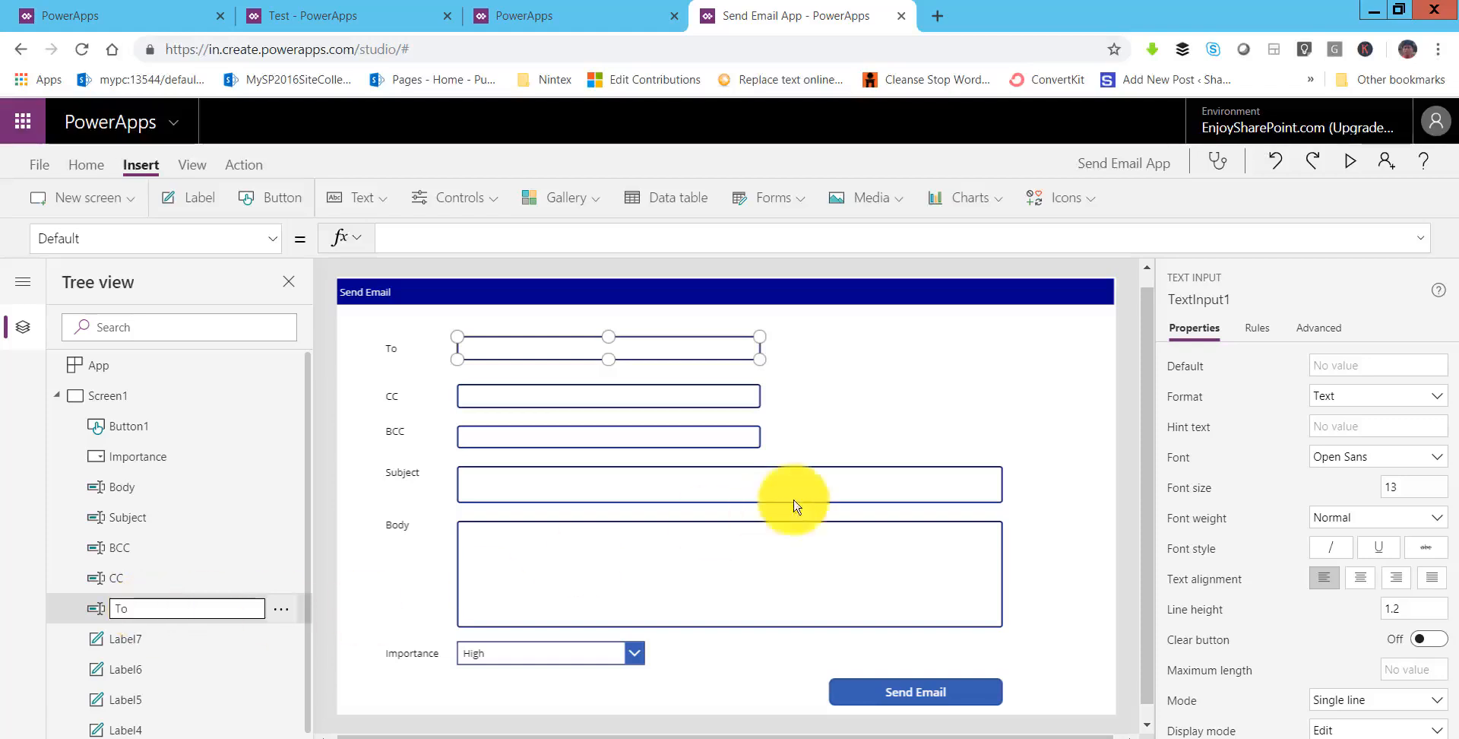
left_click(990, 397)
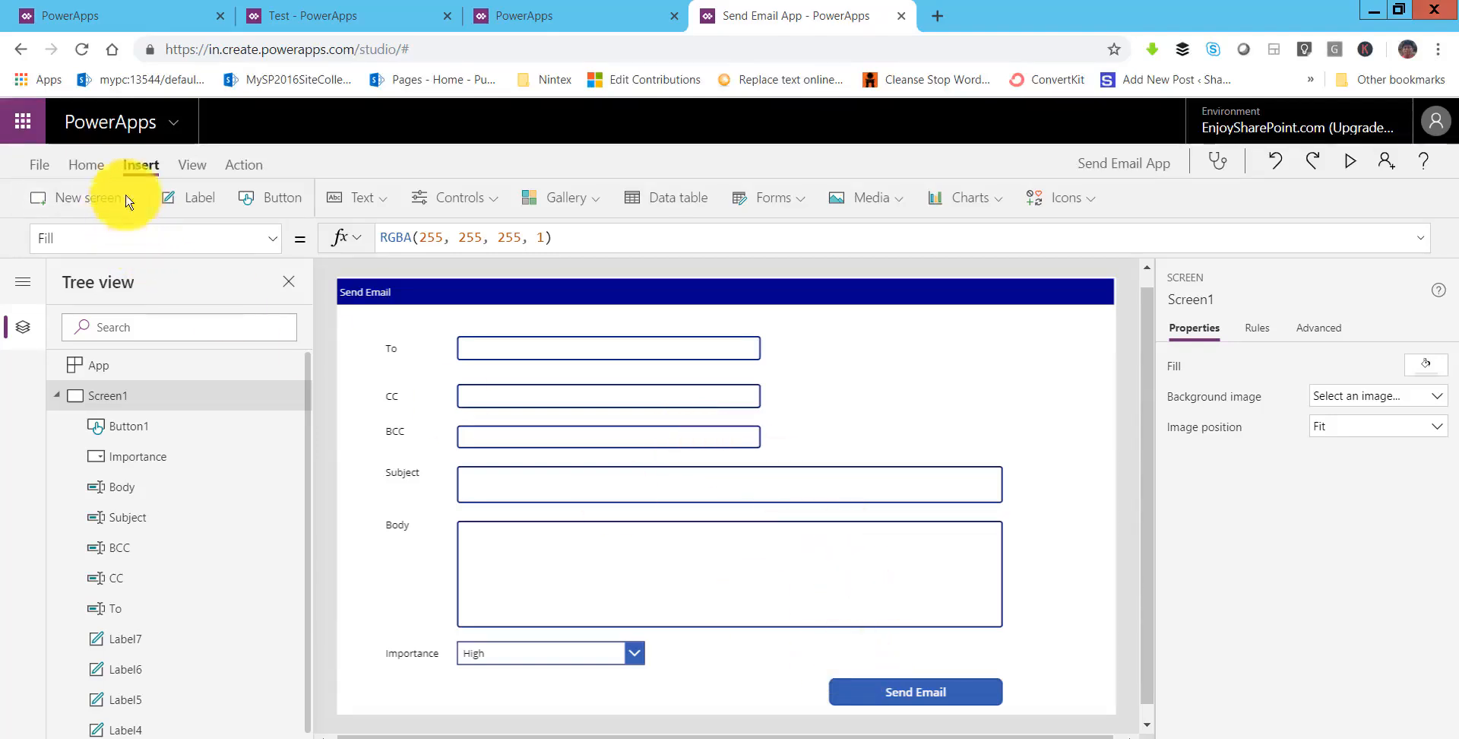
- Add the Office 365 Outlook connector under View > Data sources, then close the Data pane
left_click(90, 166)
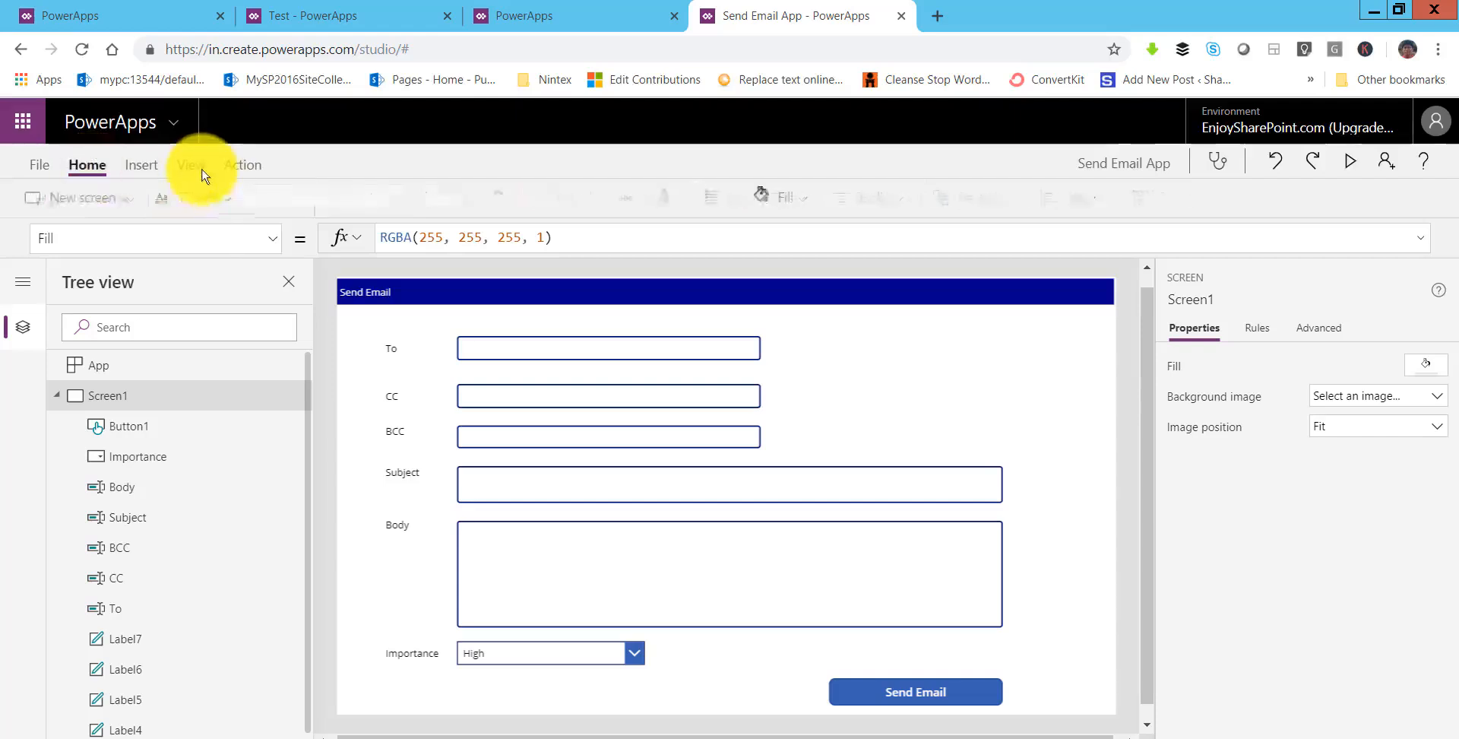
left_click(192, 164)
left_click(27, 202)
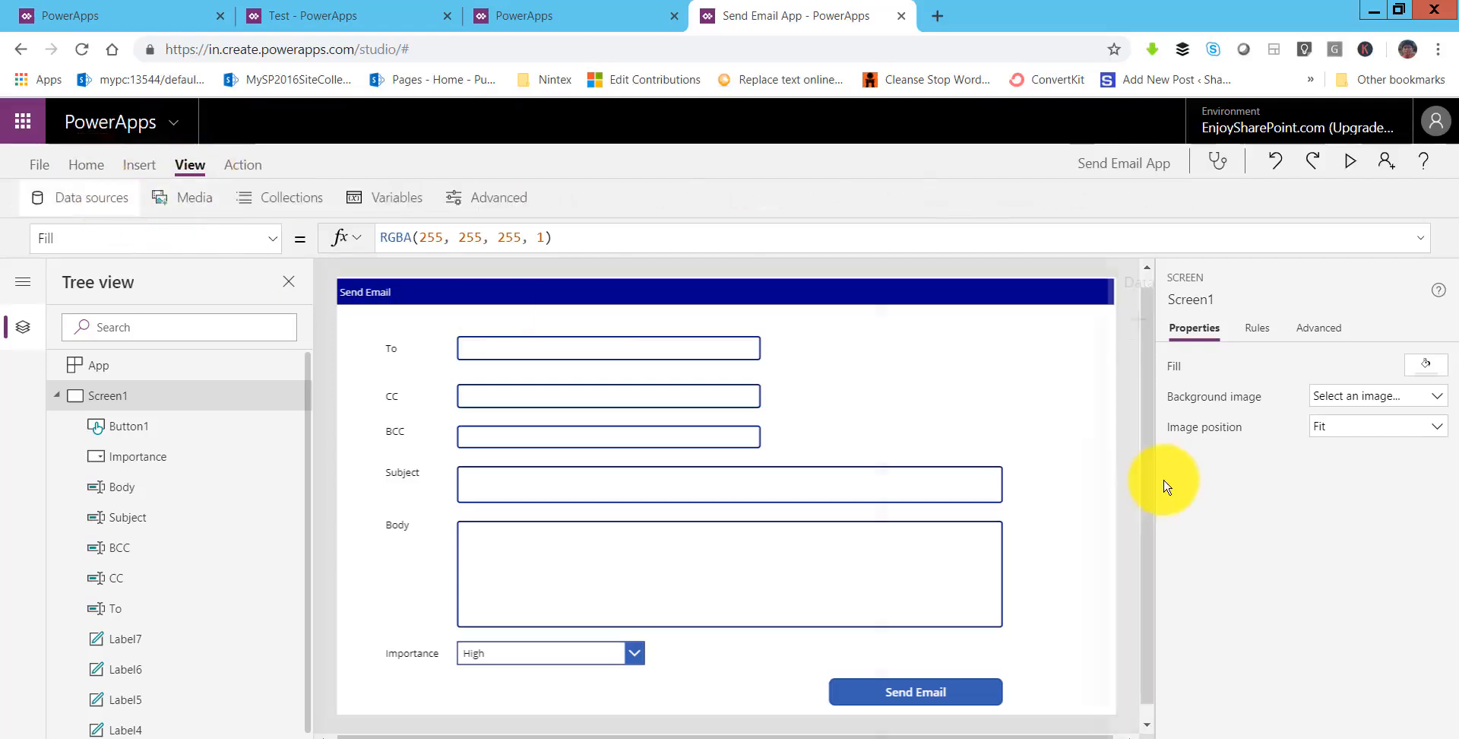
left_click(941, 321)
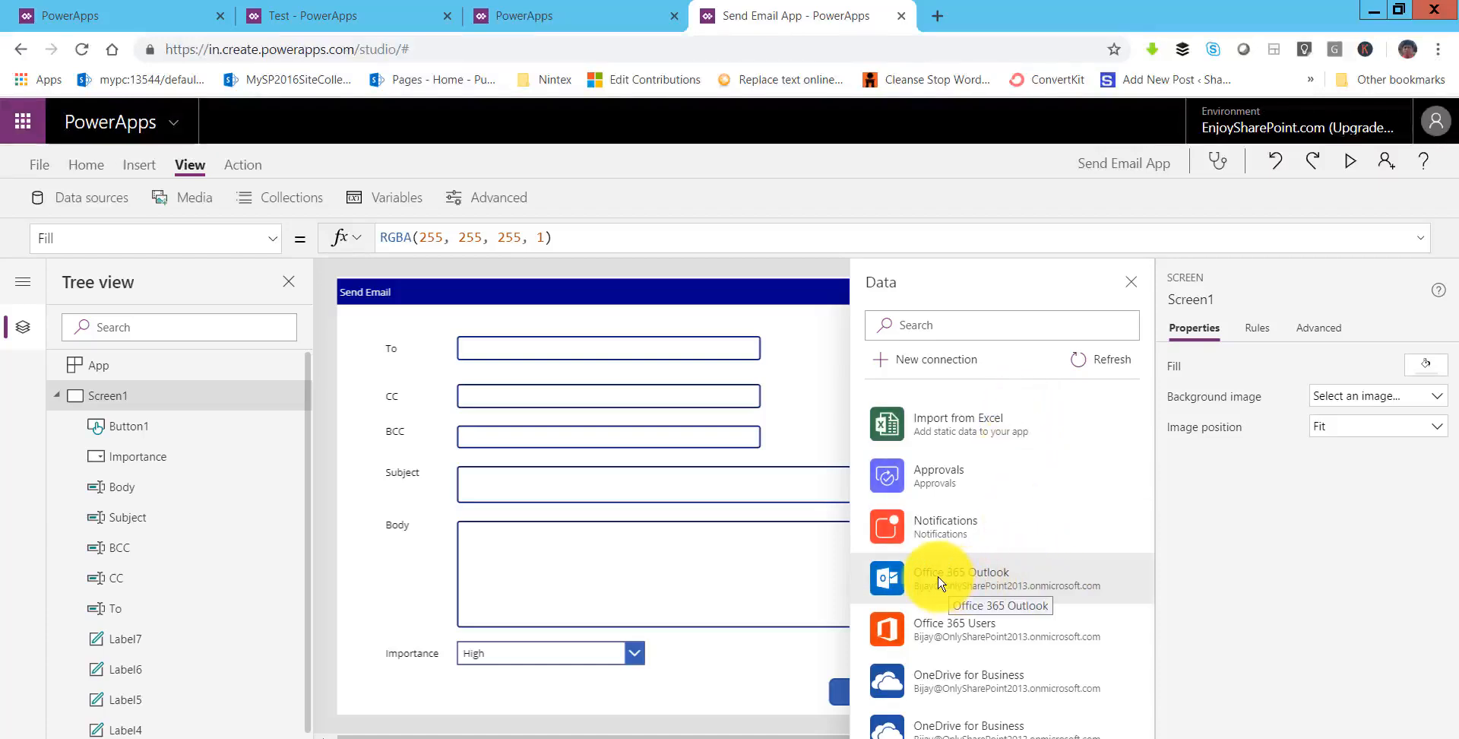
left_click(1003, 582)
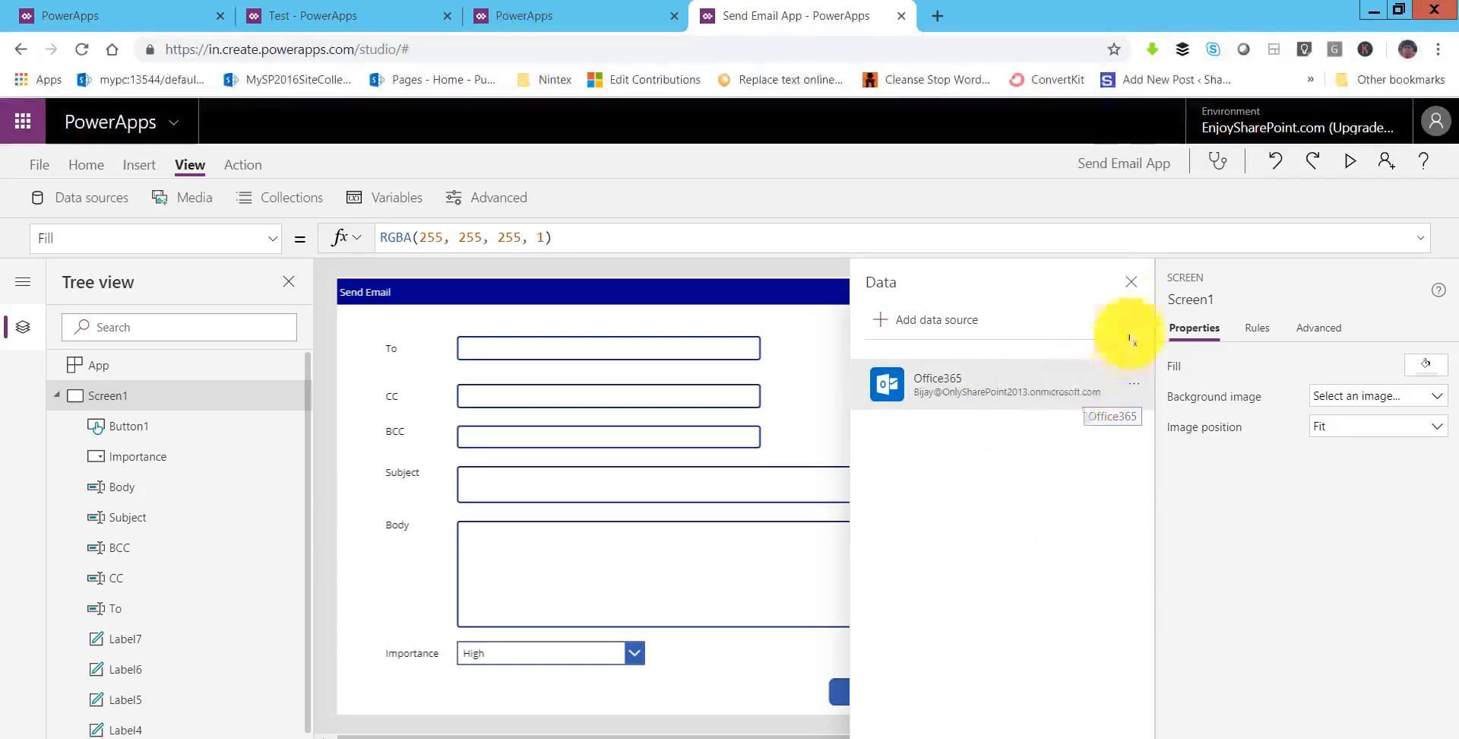
left_click(1135, 286)
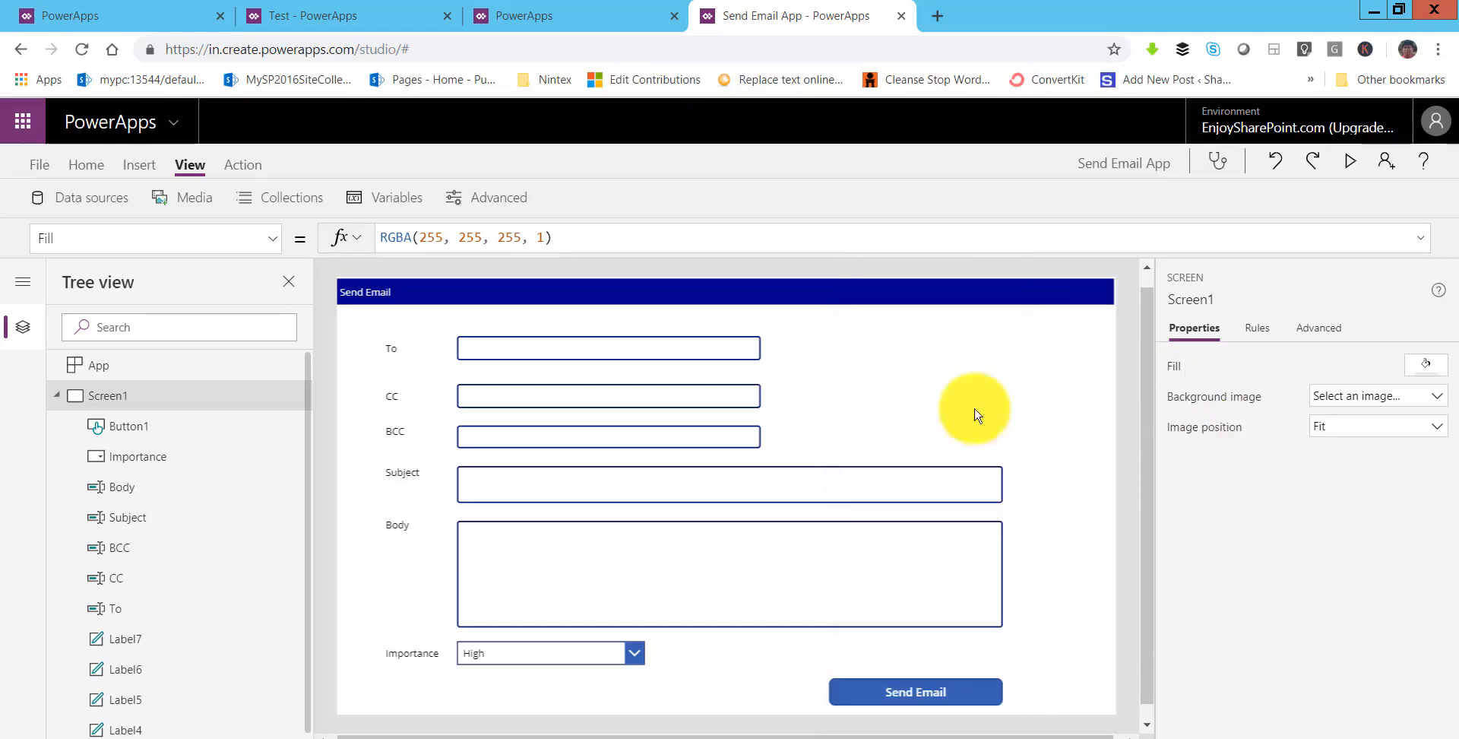
- Replace the button's OnSelect 'false' with Office365.SendEmail(To.Text, Subject.Text, Body.Text,
left_click(894, 688)
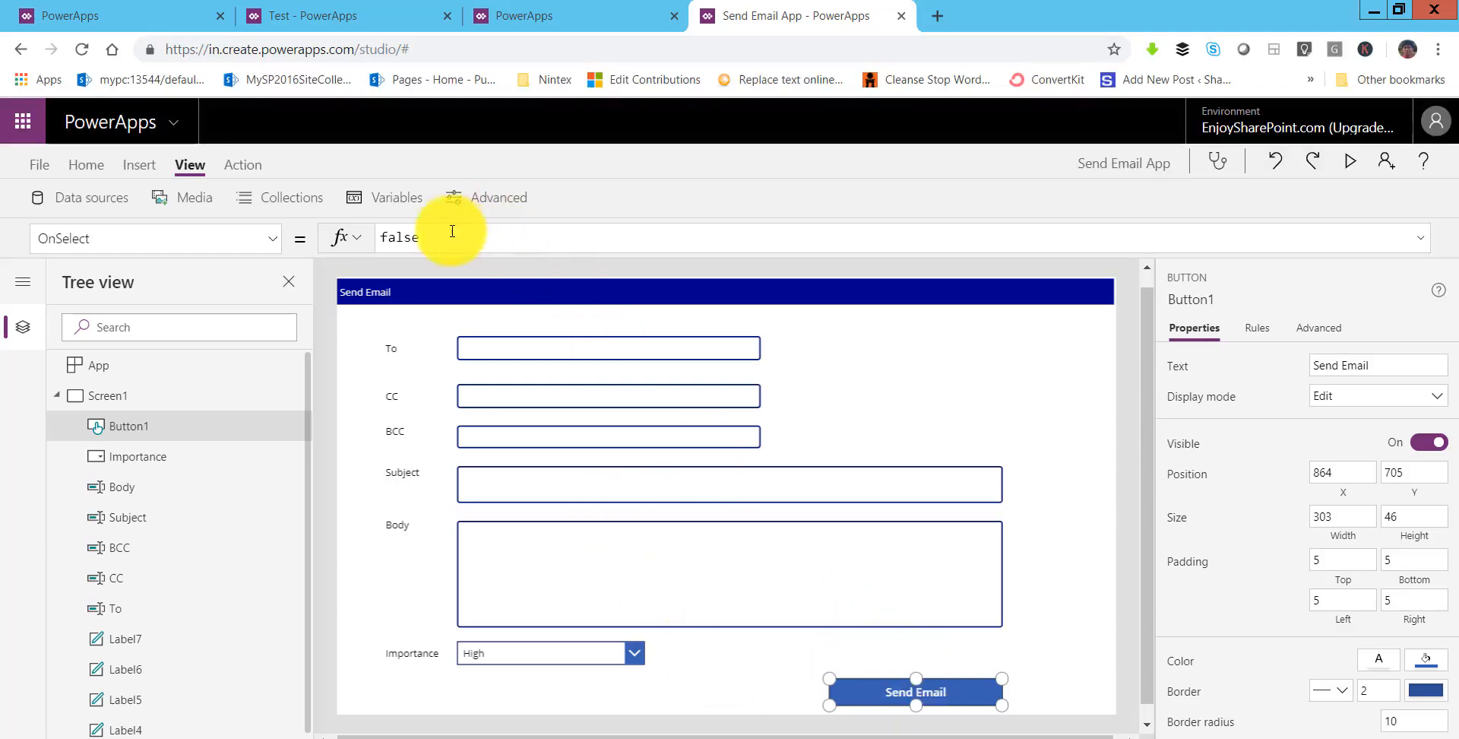
left_click_drag(443, 237, 382, 243)
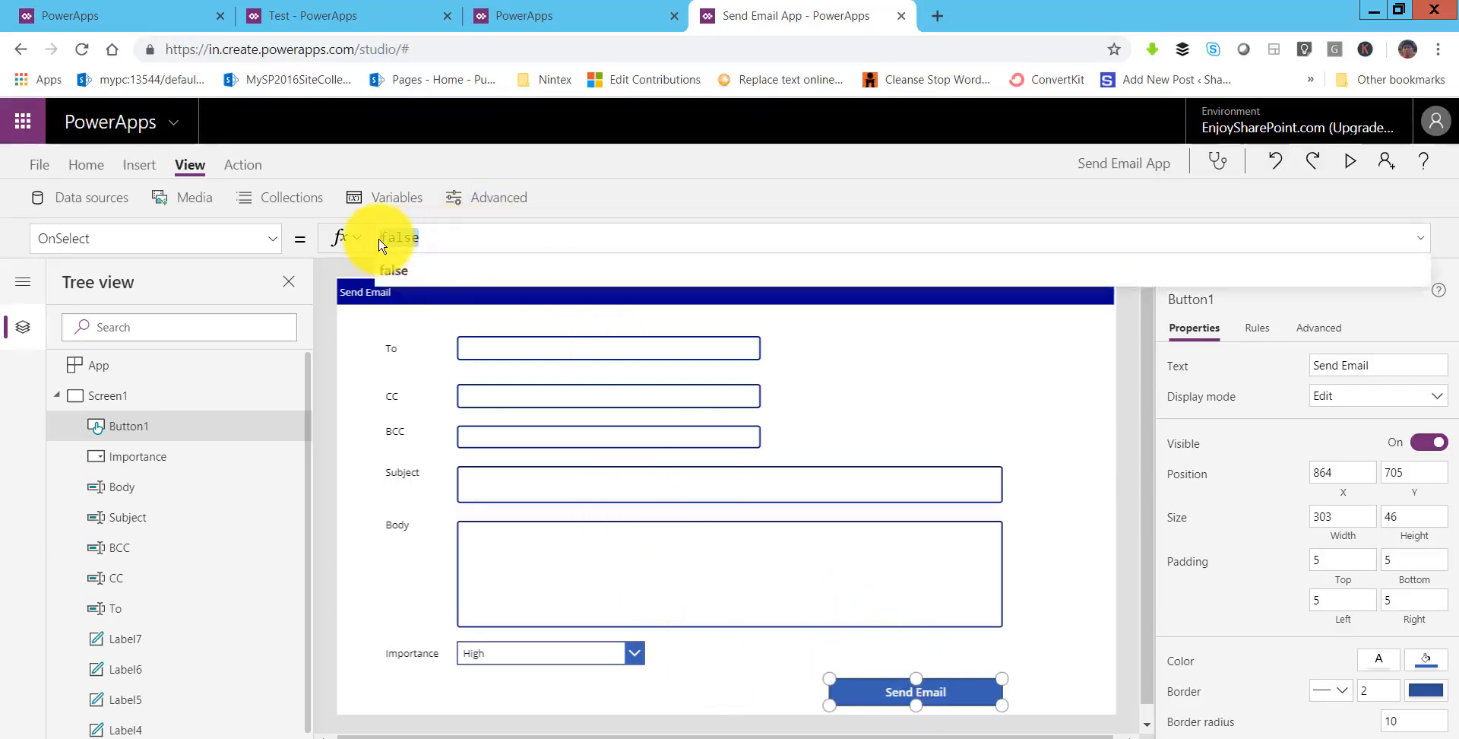
type("off")
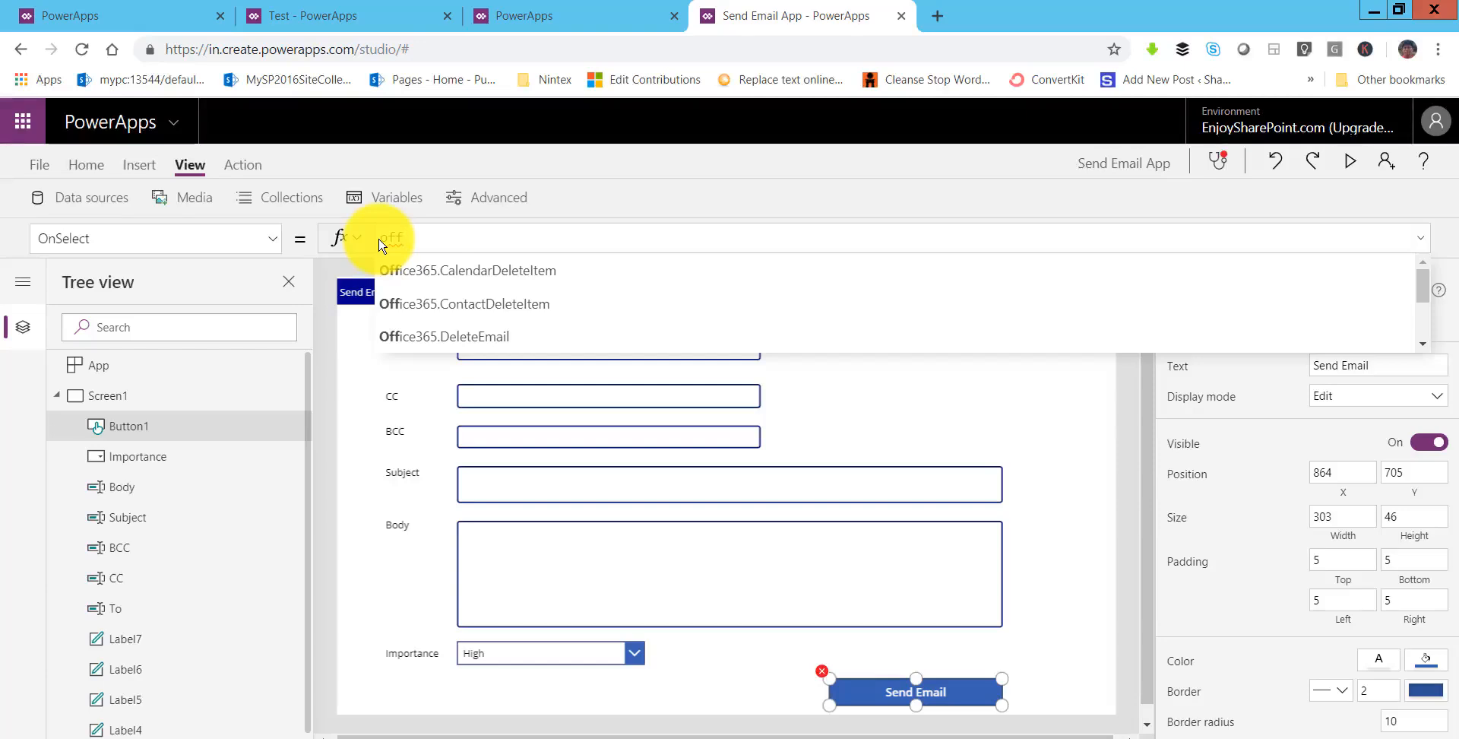
type("ice3")
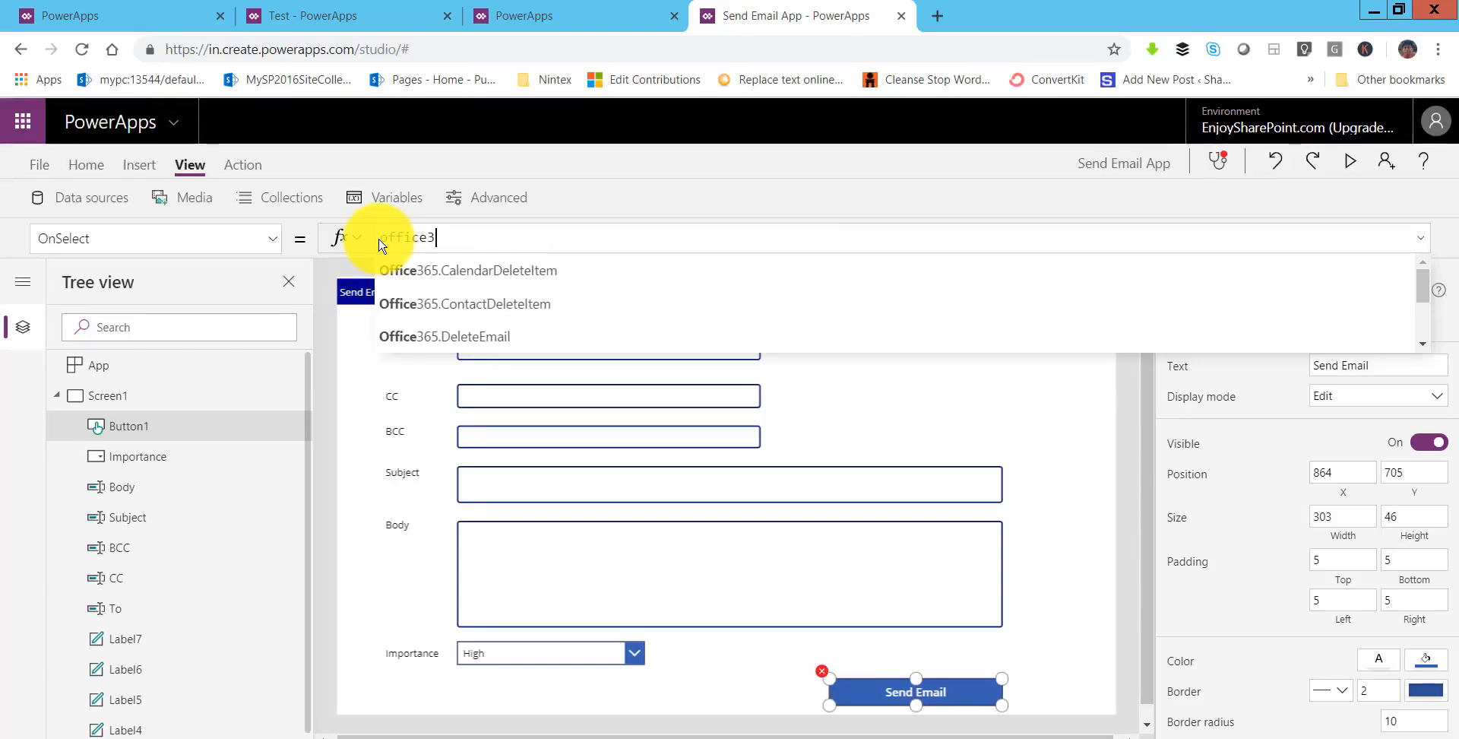
type("65.sen")
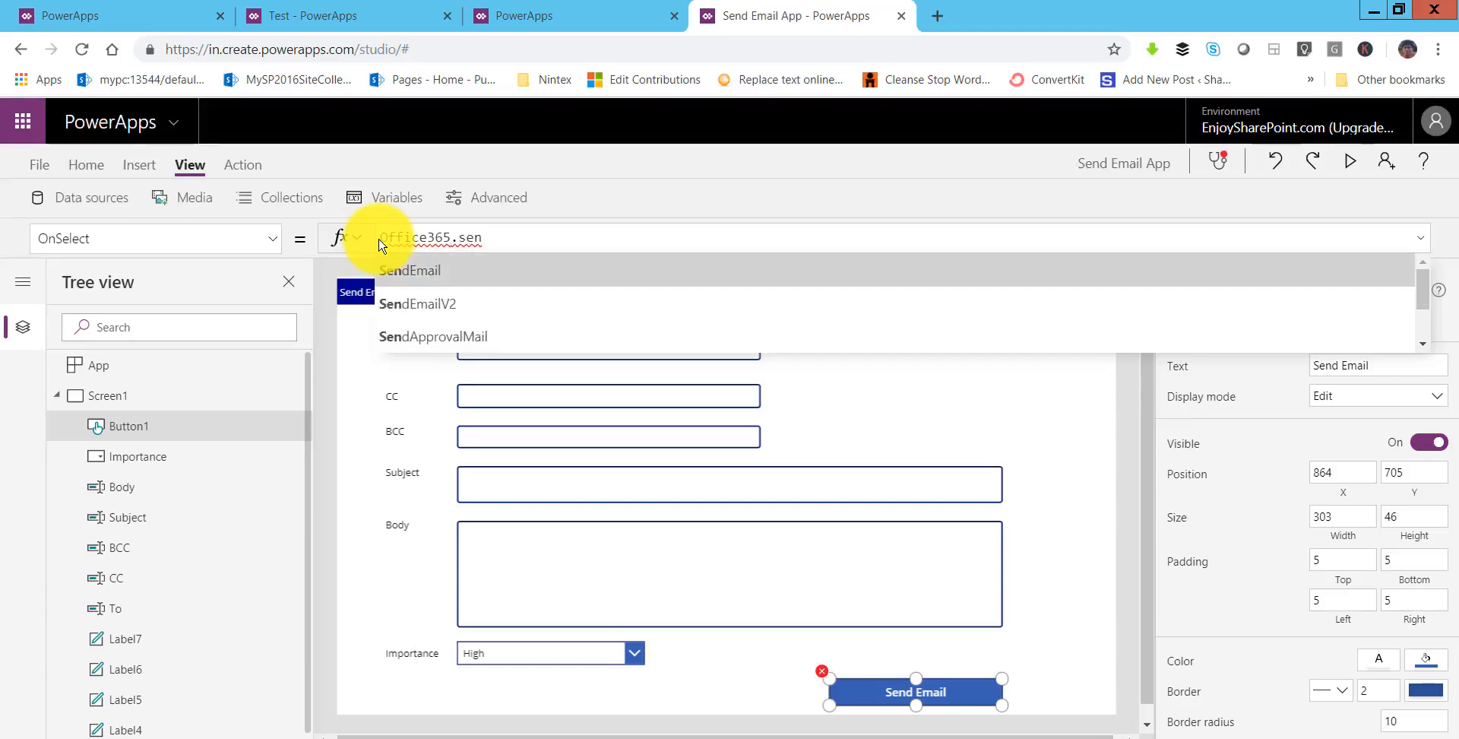
key("Tab")
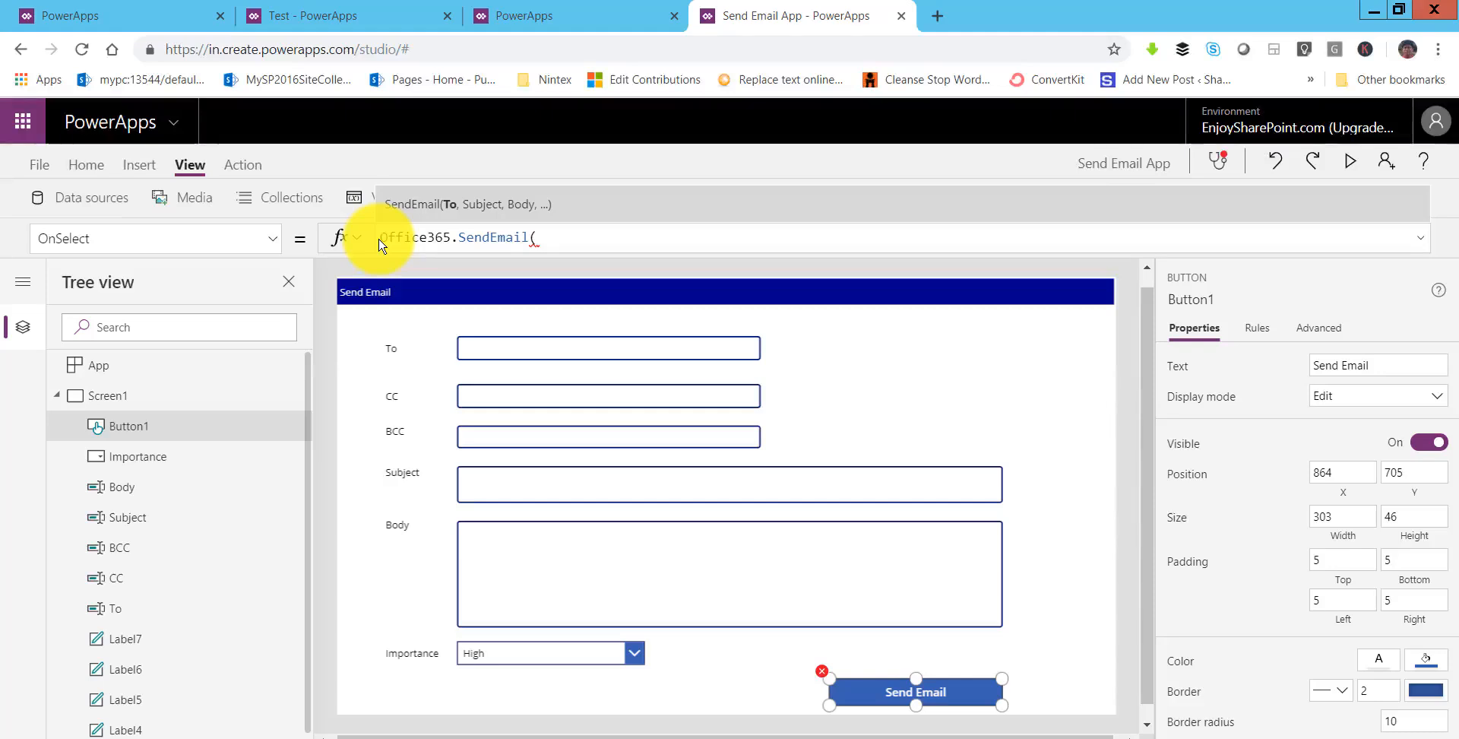
type("To")
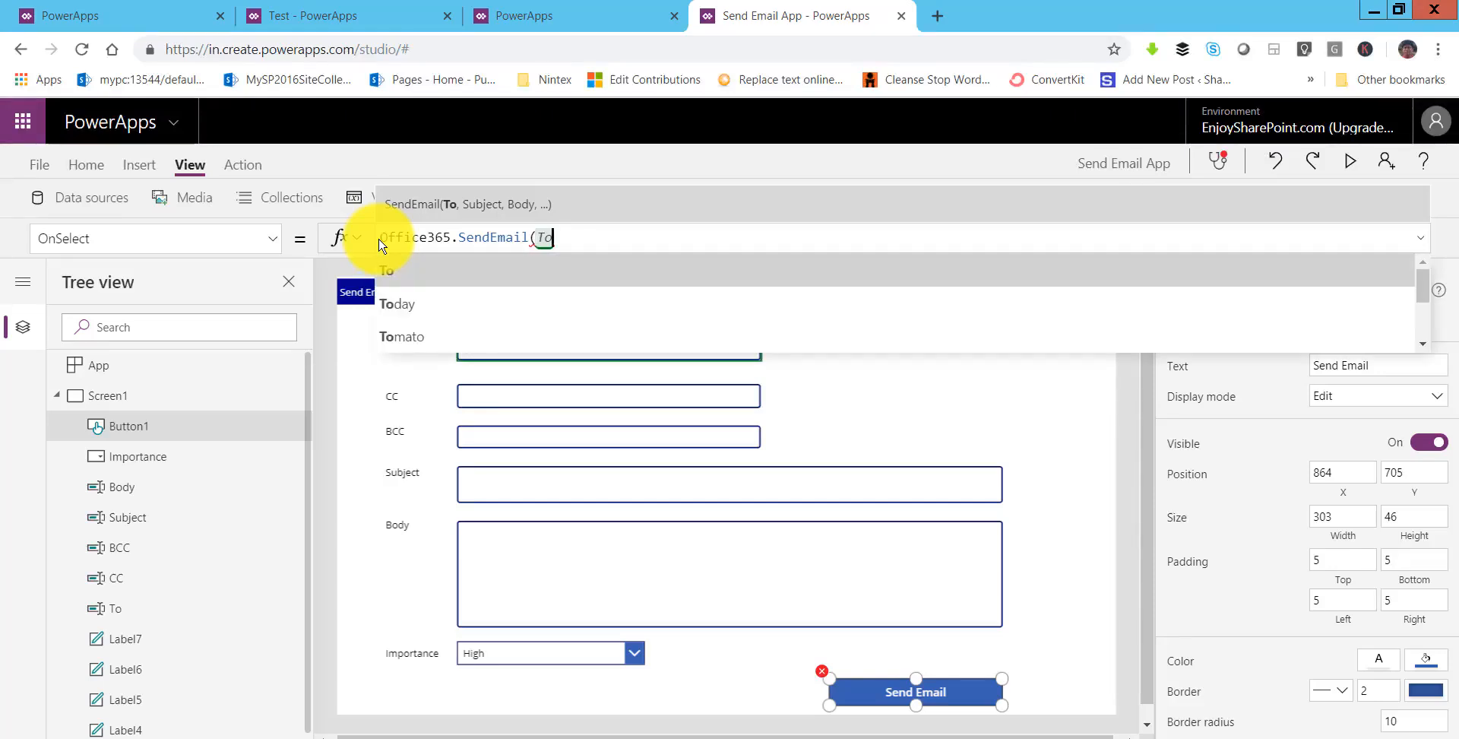
type(".t")
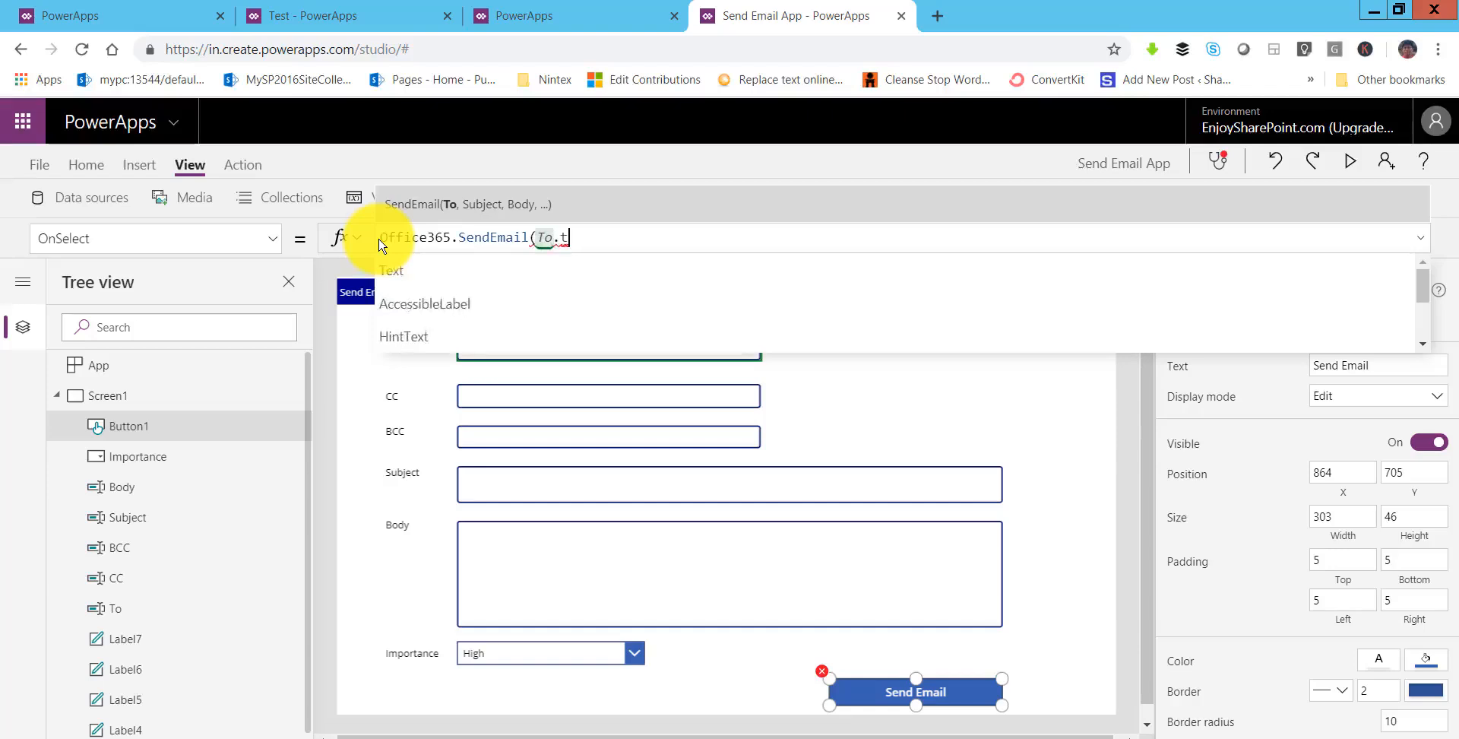
type("ext,")
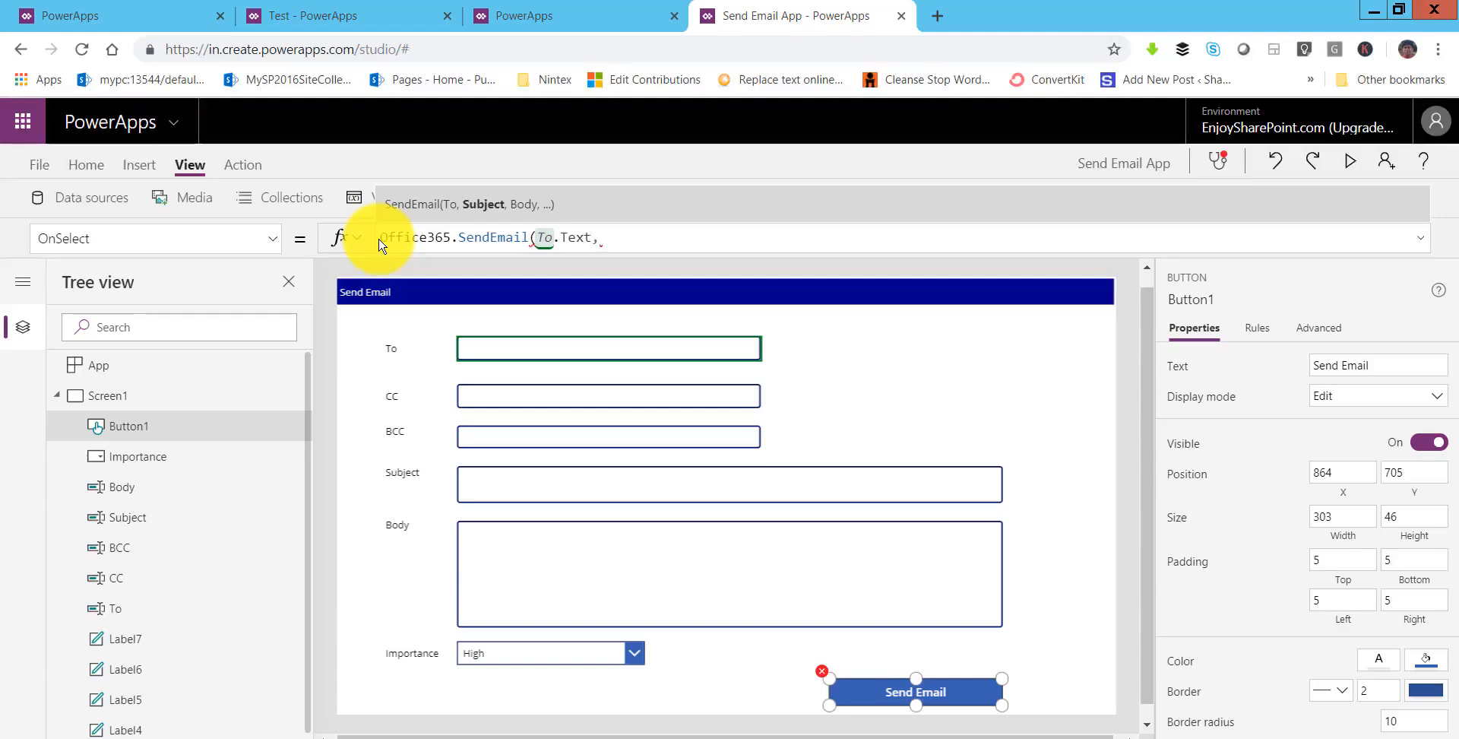
type("Subj")
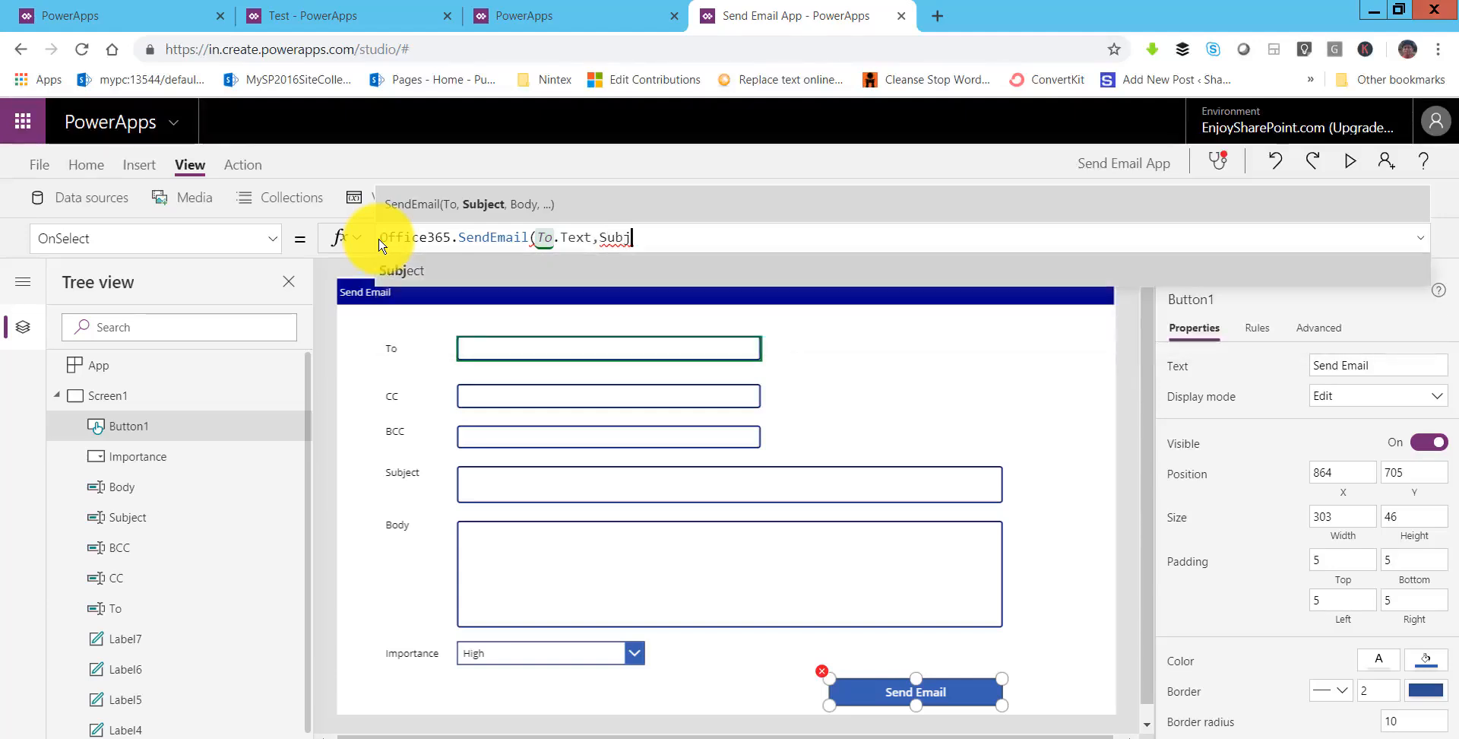
type("ect.tex")
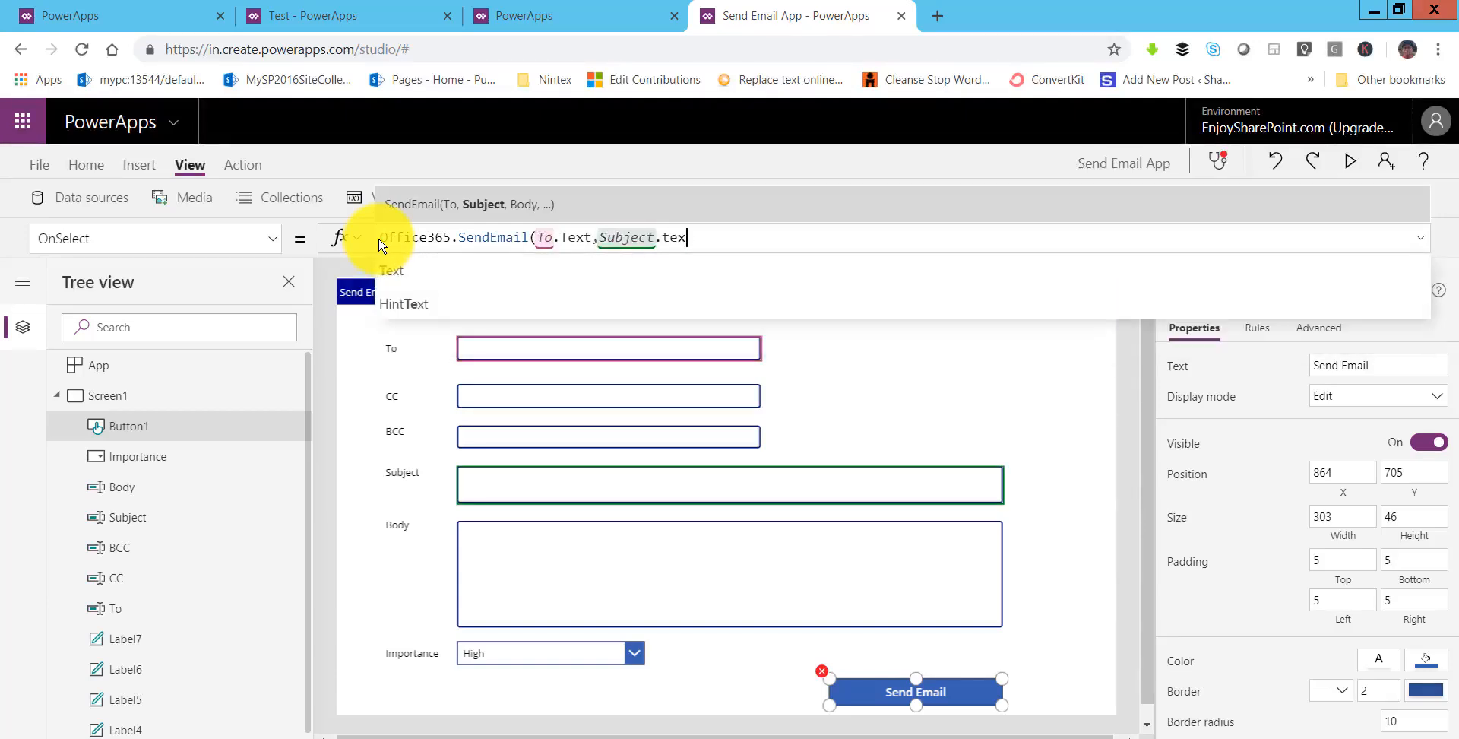
type("t,")
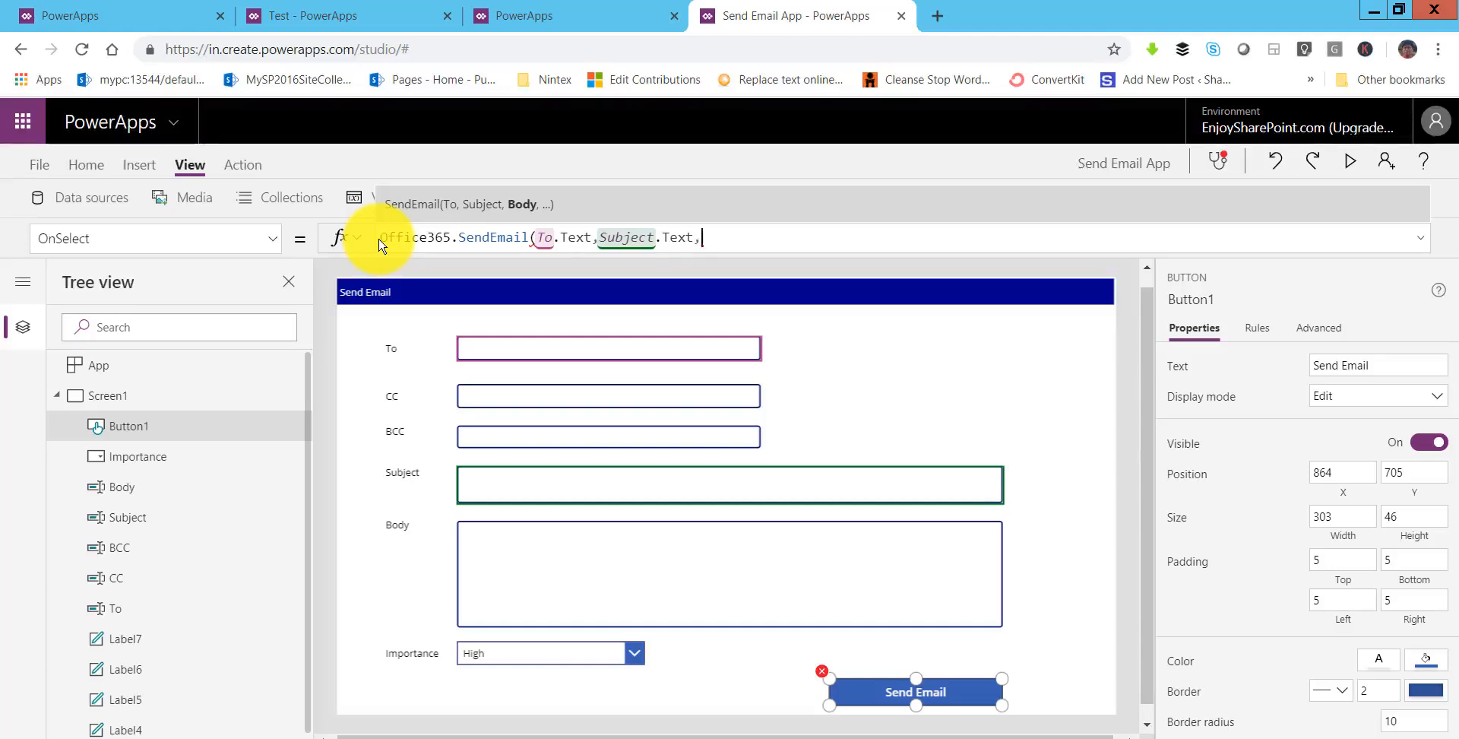
type("bod")
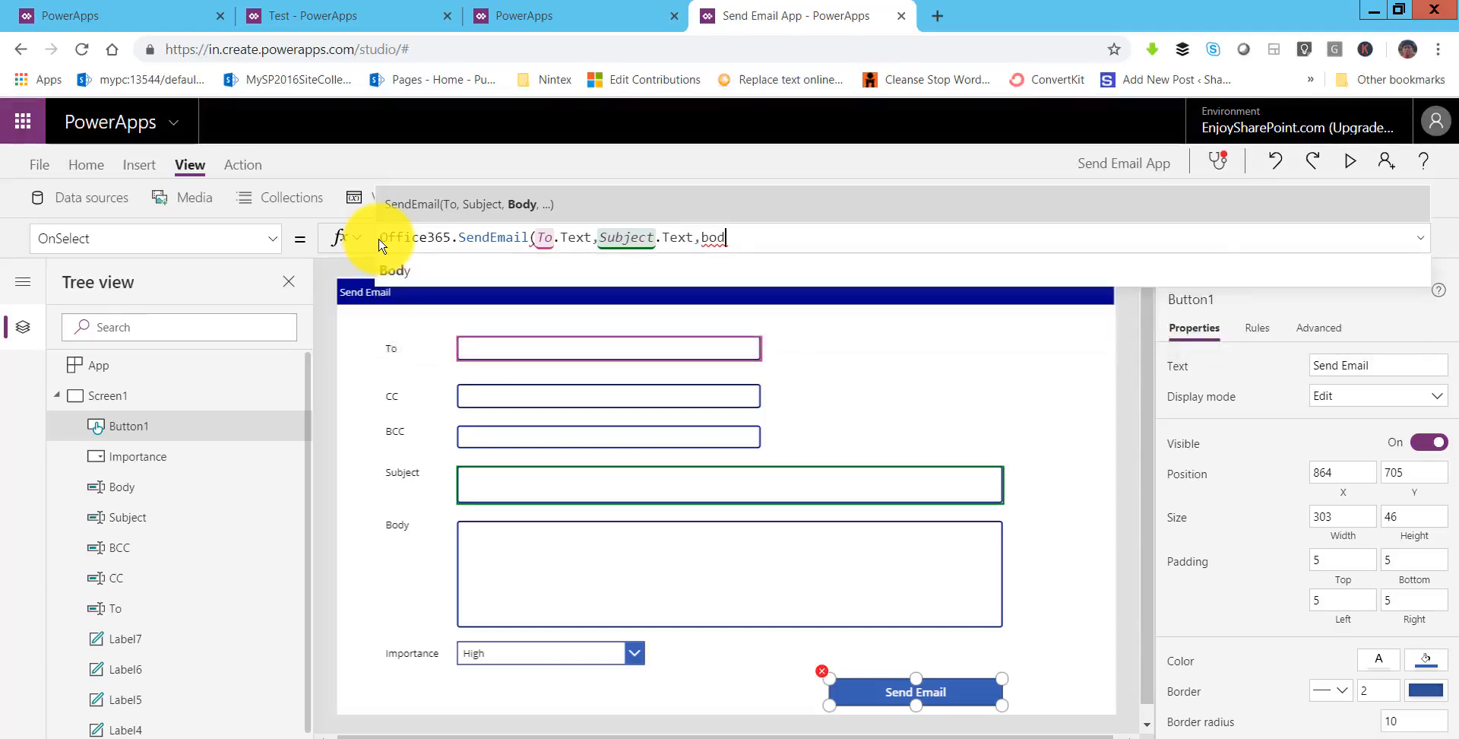
type("y.tex")
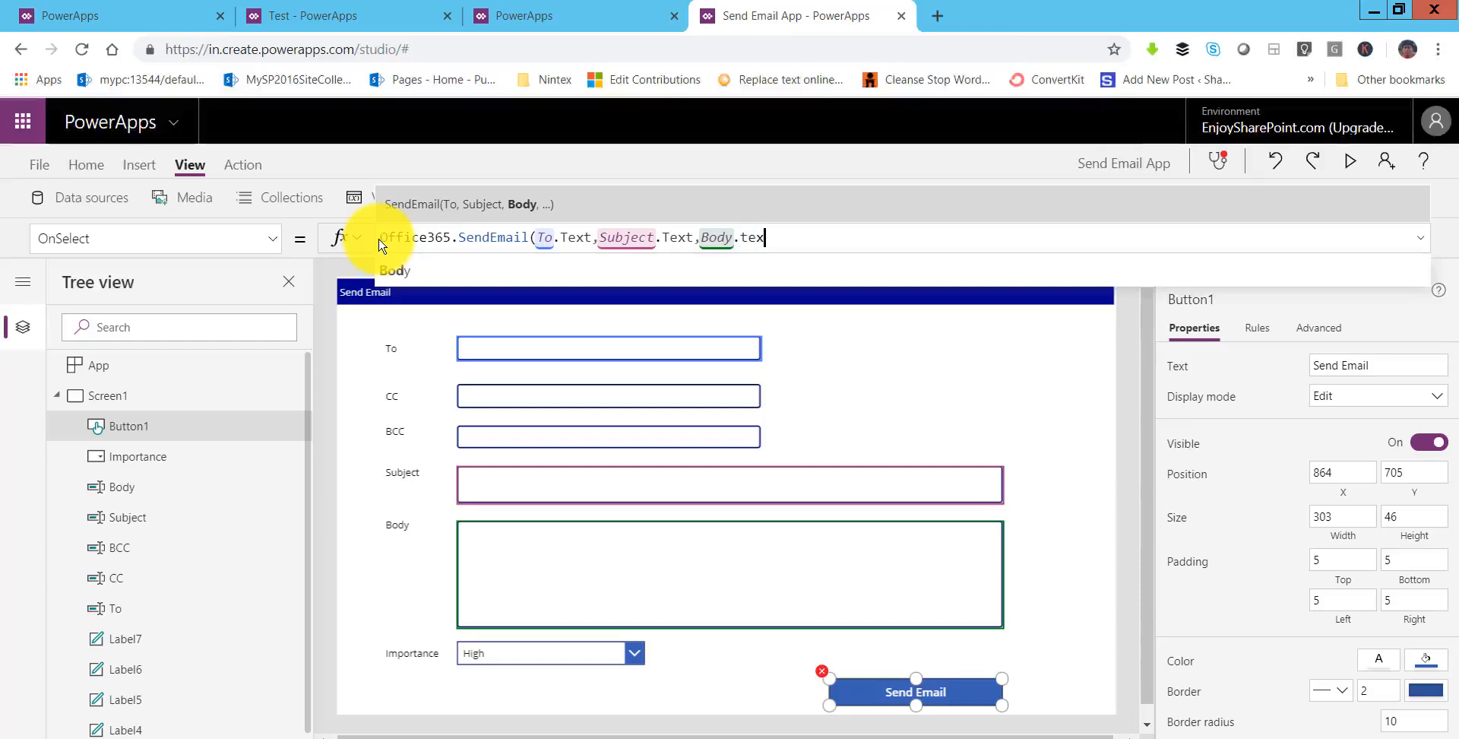
type("t")
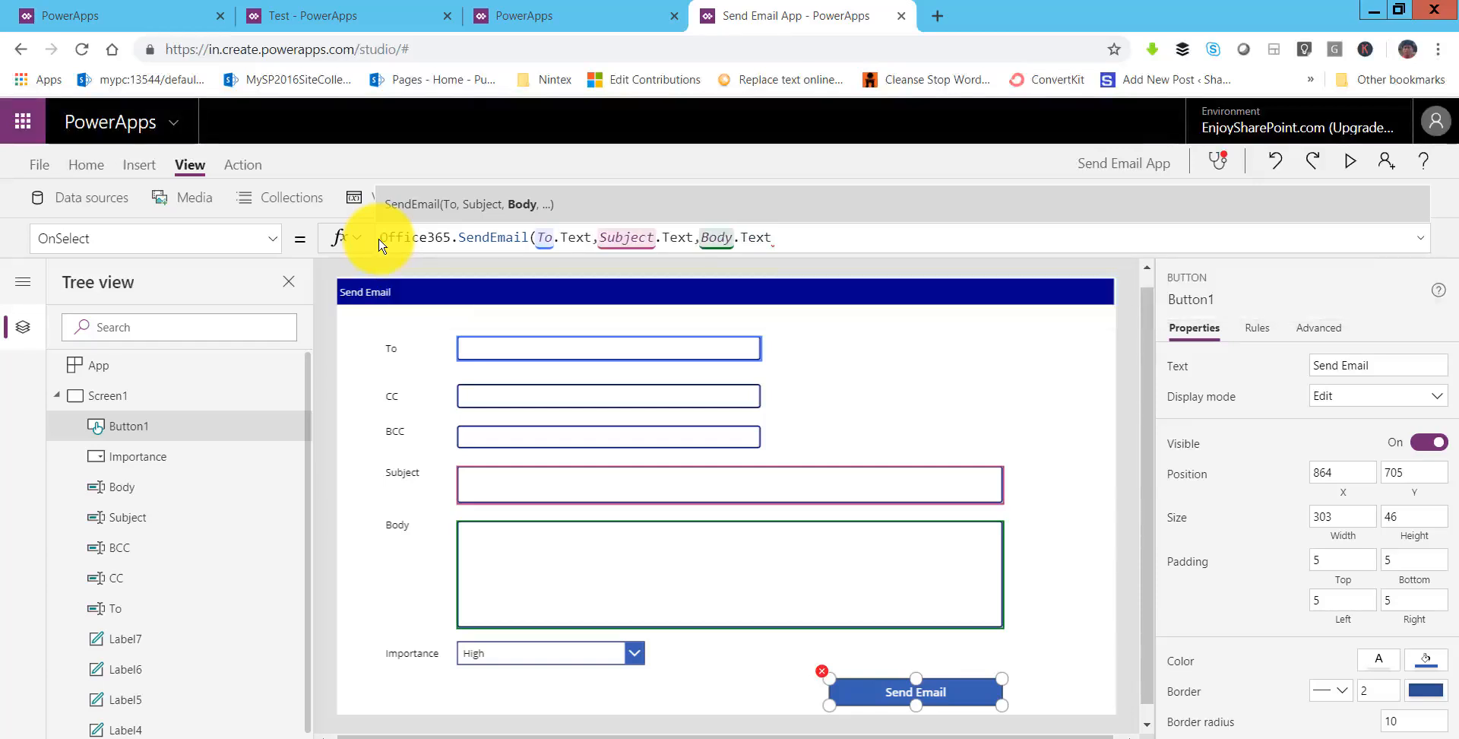
type(",")
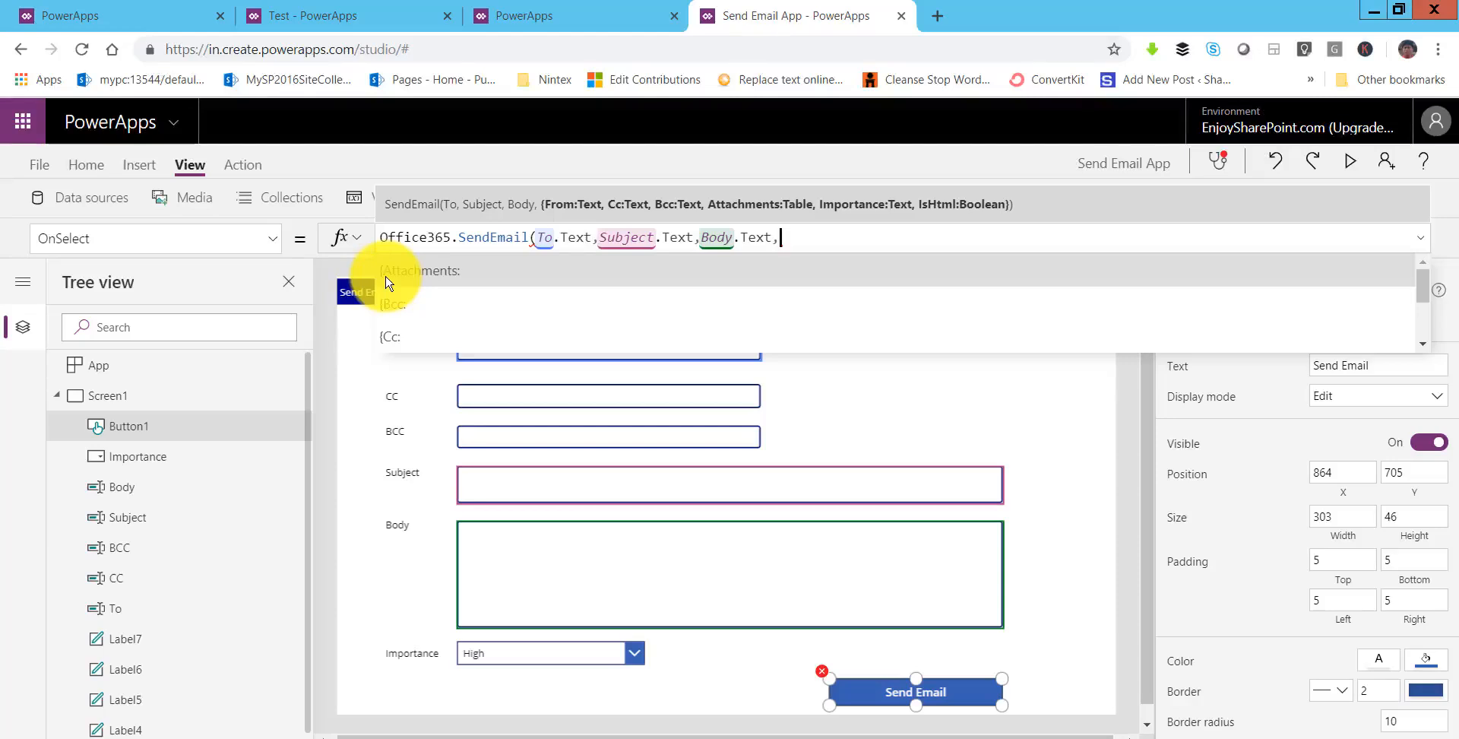
- Add an options record {} to SendEmail with From set to the sender's e-mail address and Cc:CC
type("{}")
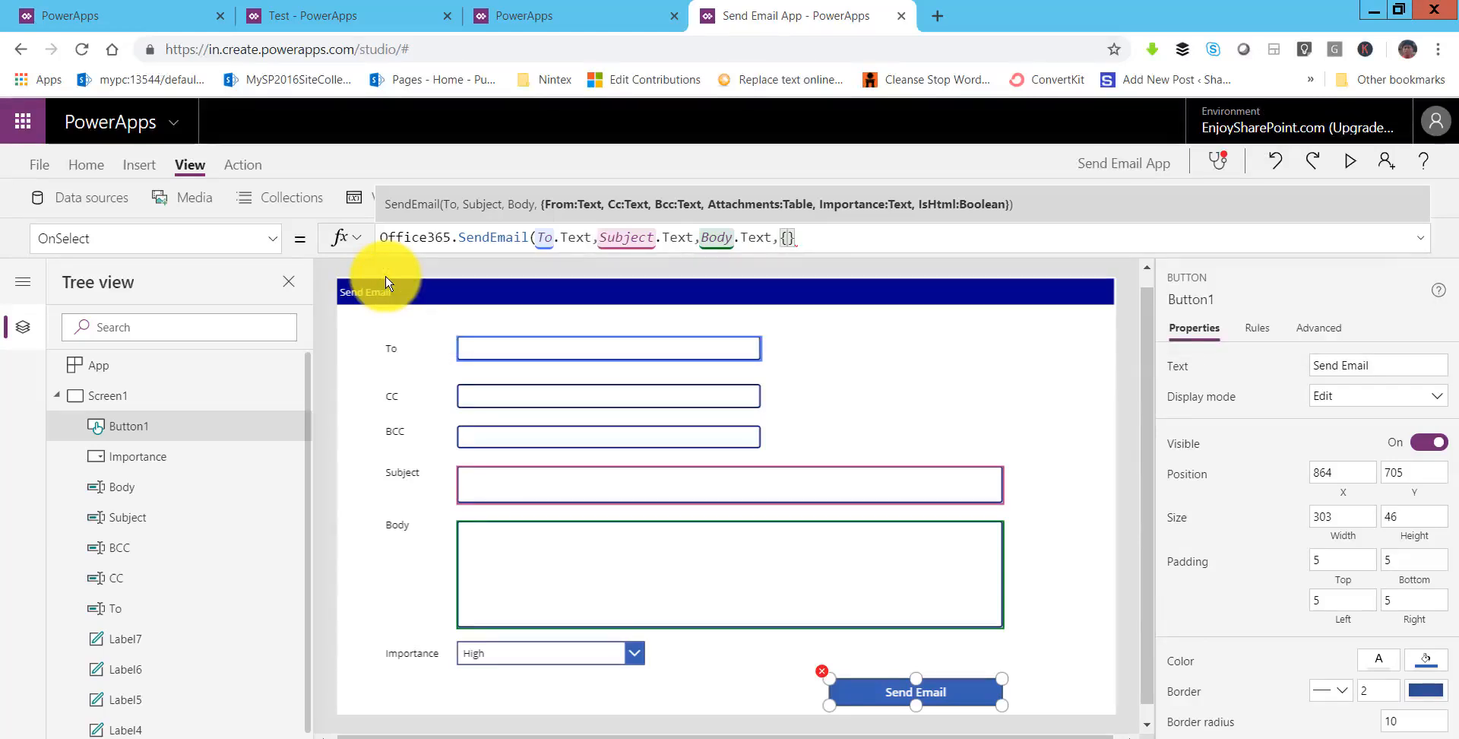
type(")")
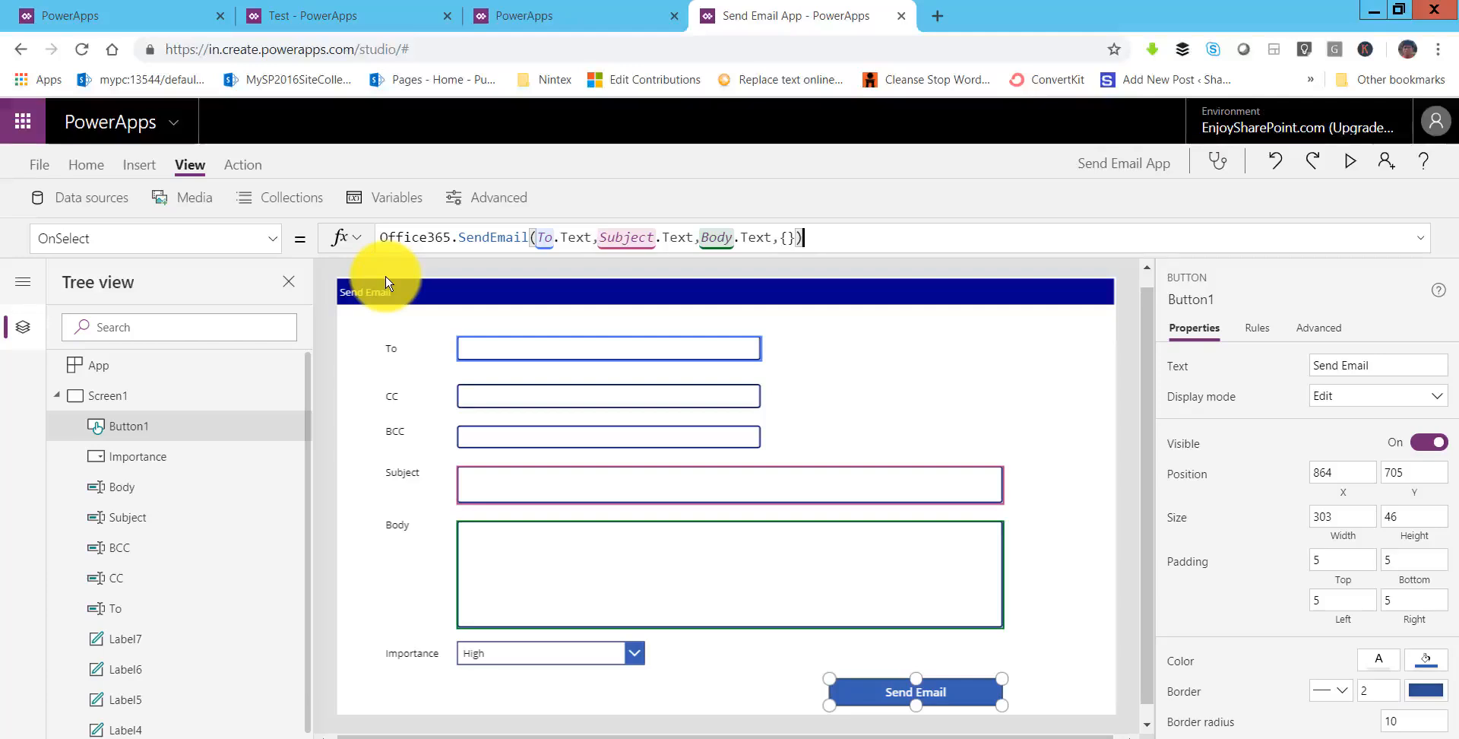
key("Left")
key("Left")
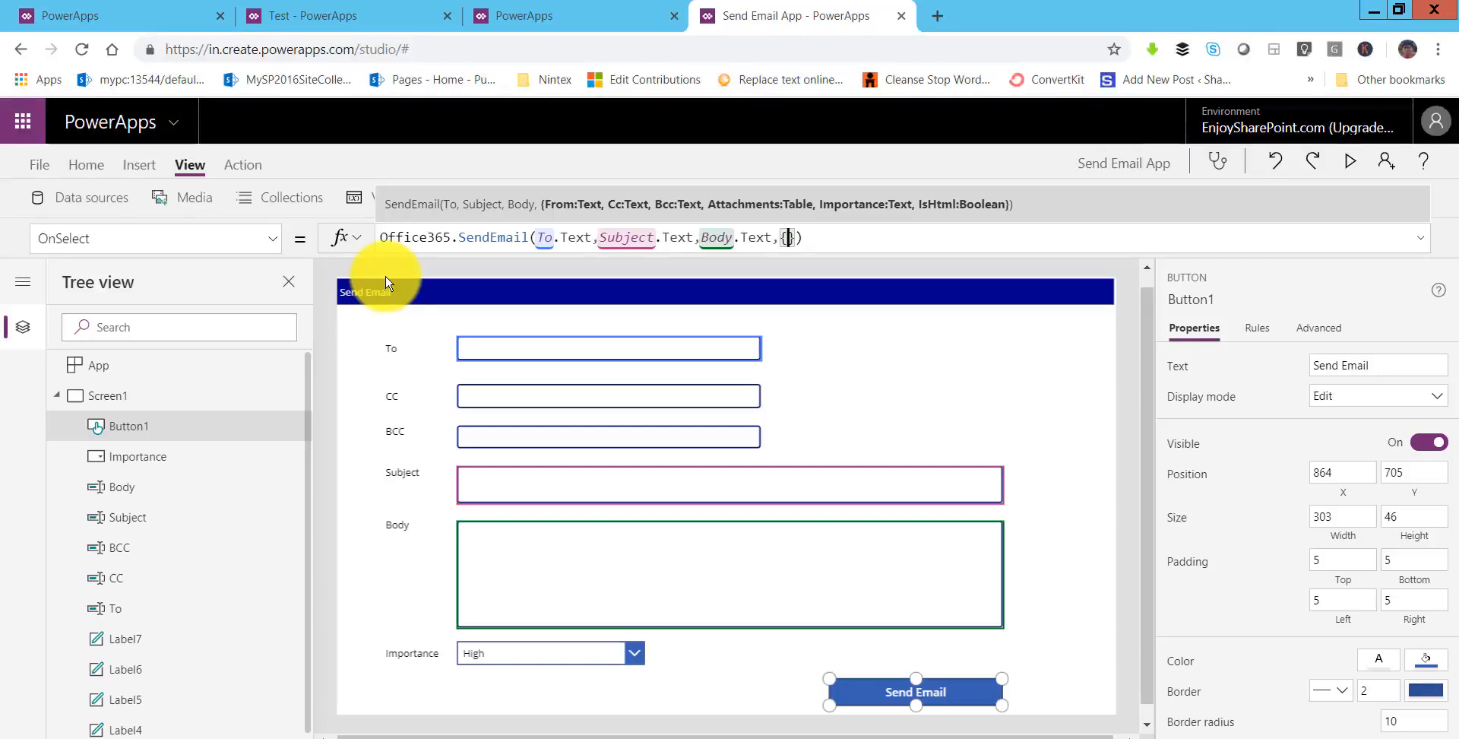
type("From\"")
key("BackSpace")
type(":")
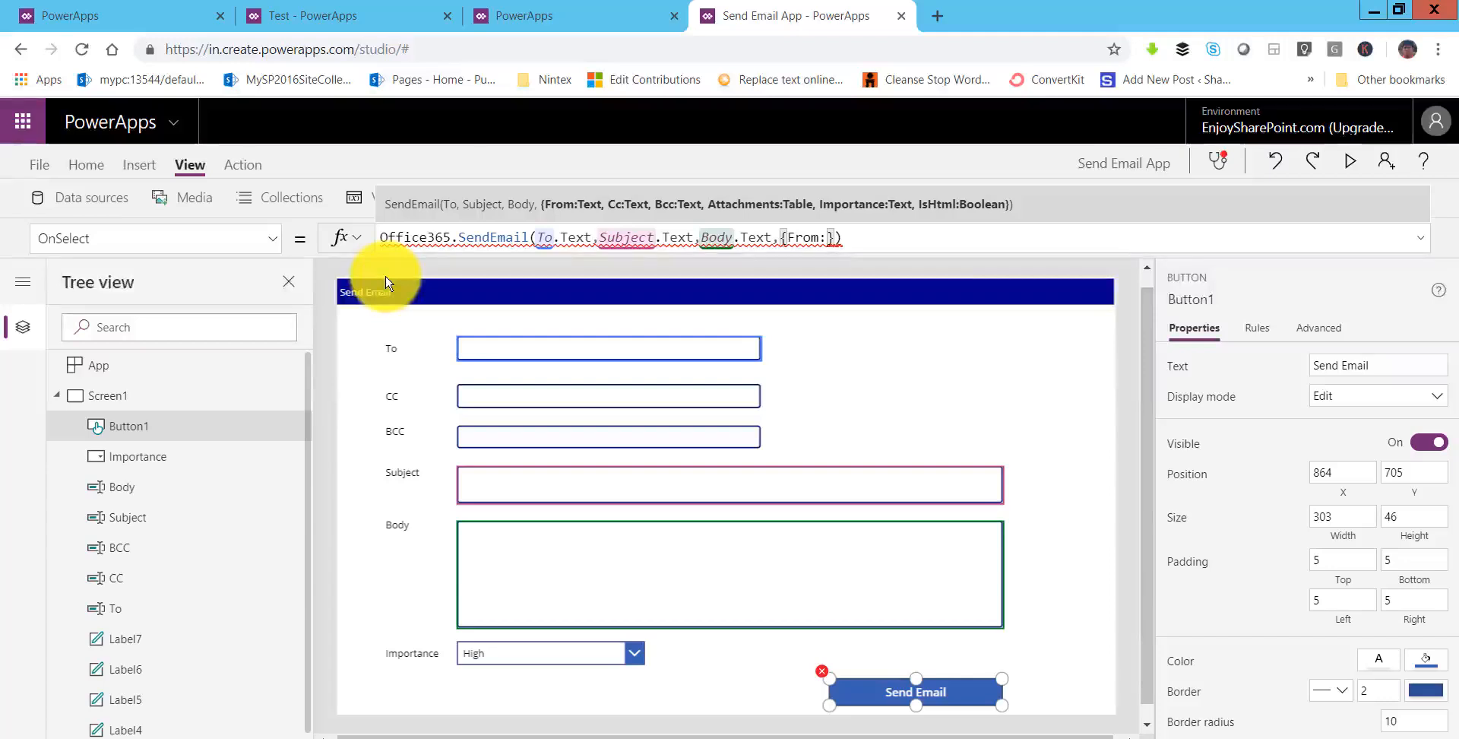
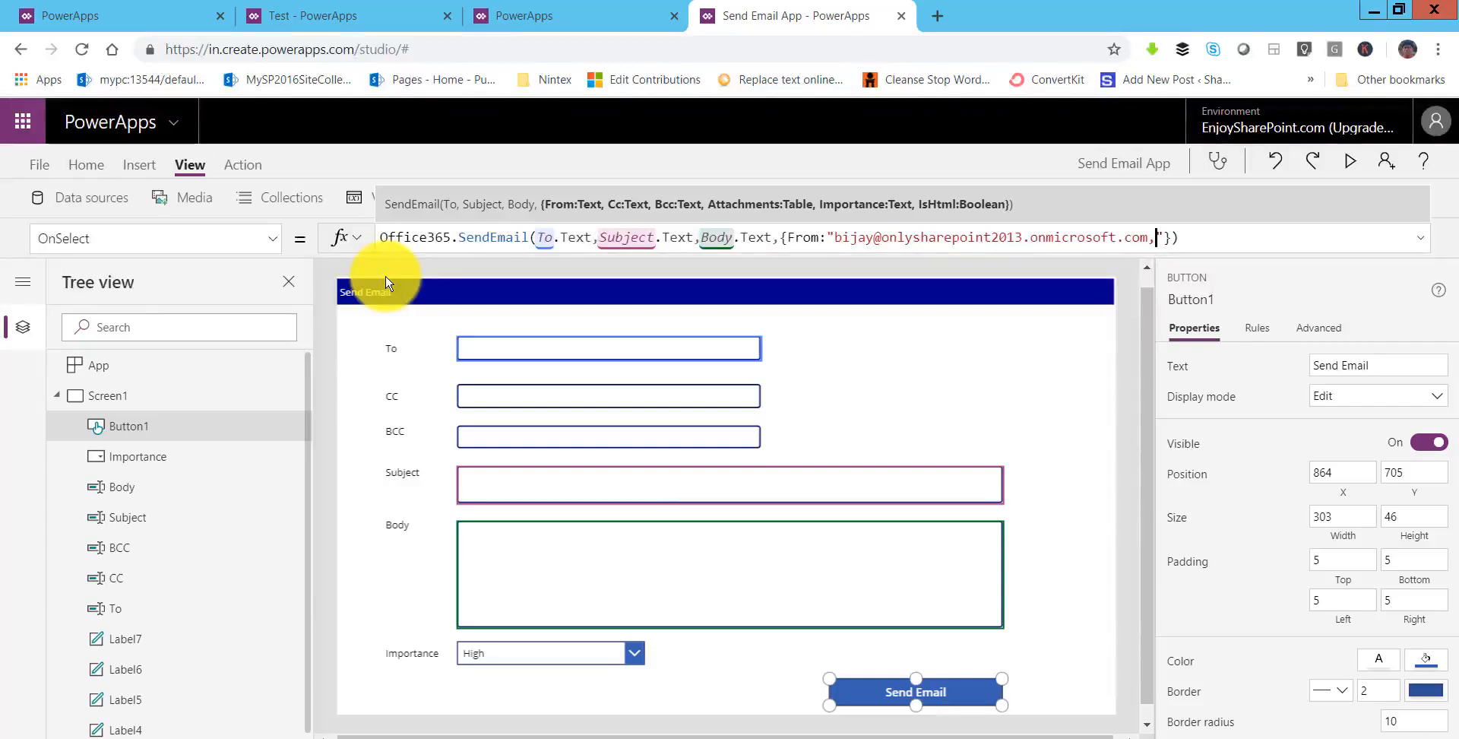
key("Right")
type(",Cc")
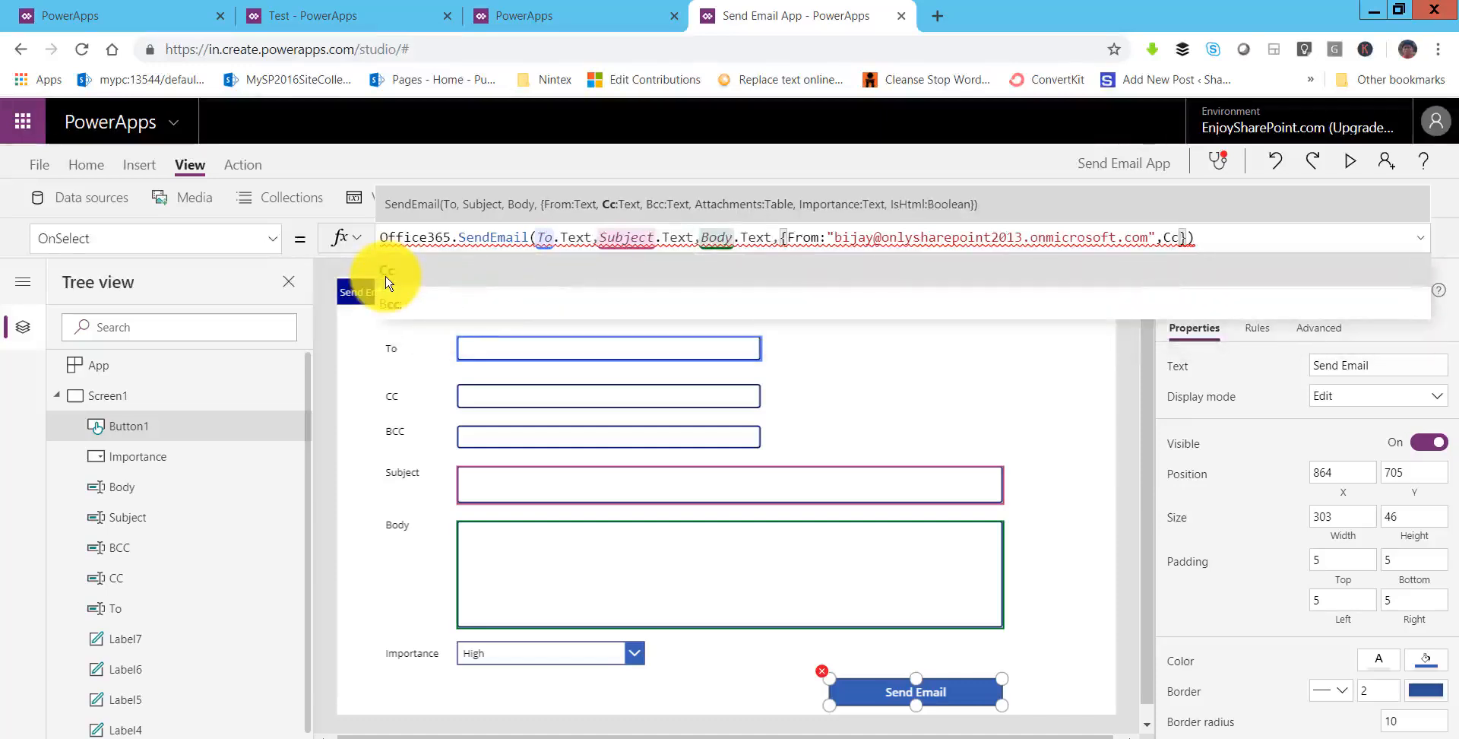
type(":")
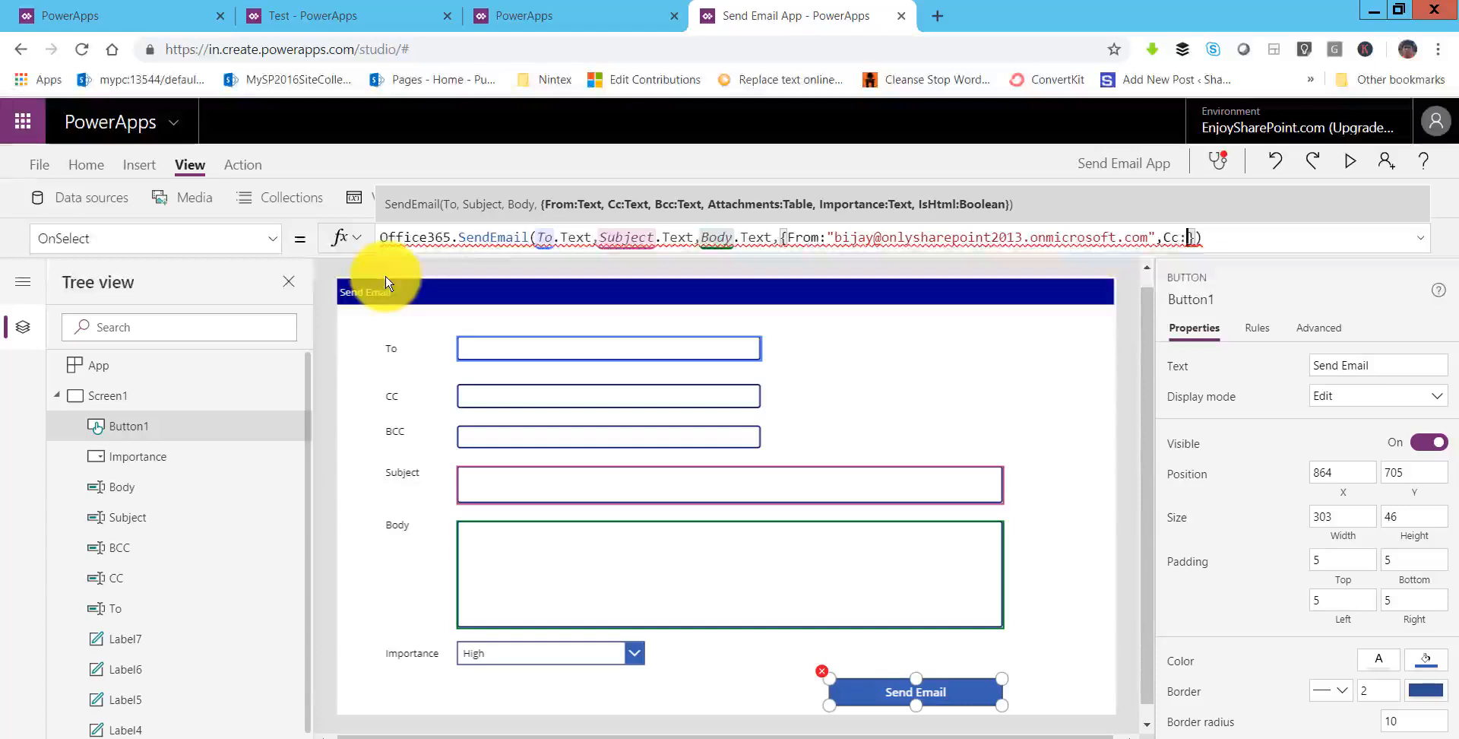
type("CC")
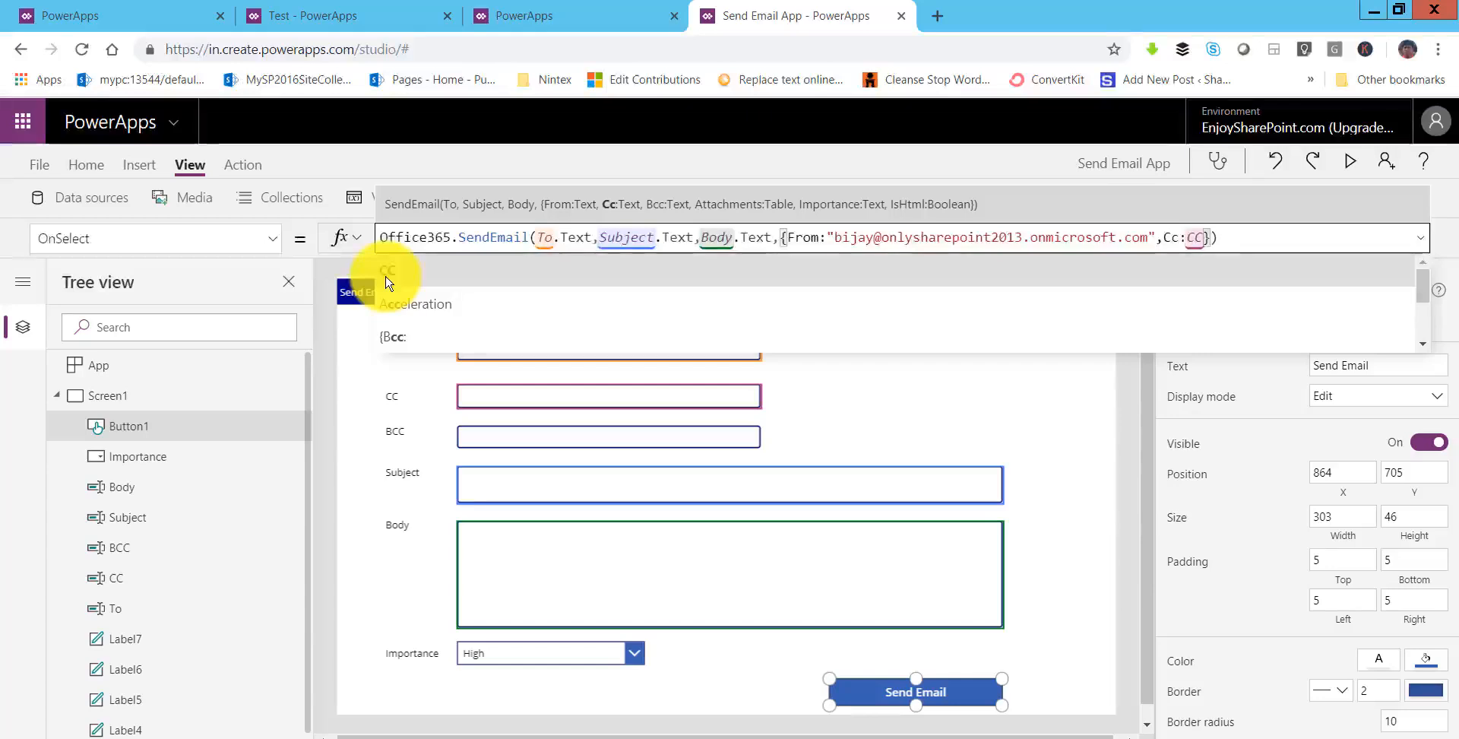
- Set Cc to CC.Text and add Bcc: BCC.Text in the SendEmail options record
key("Down")
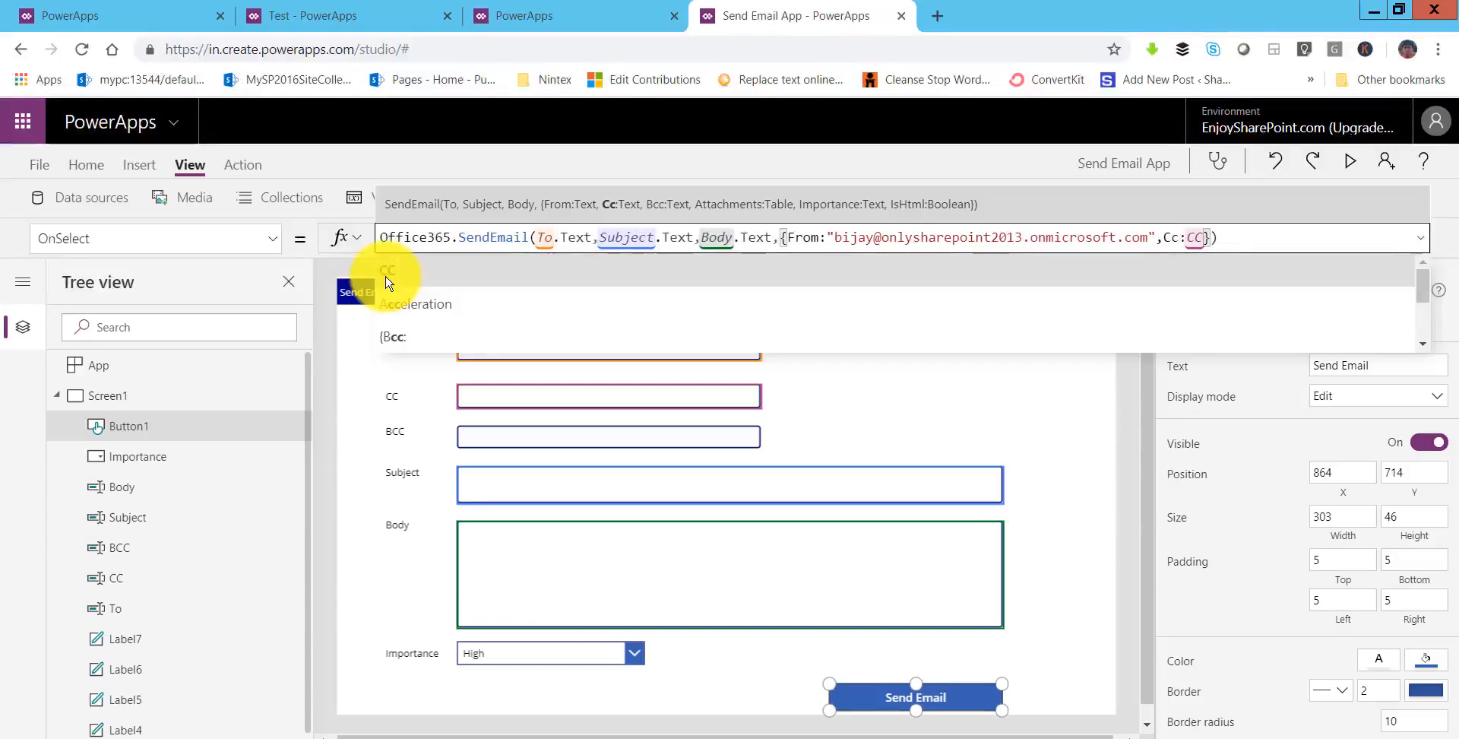
key("Up")
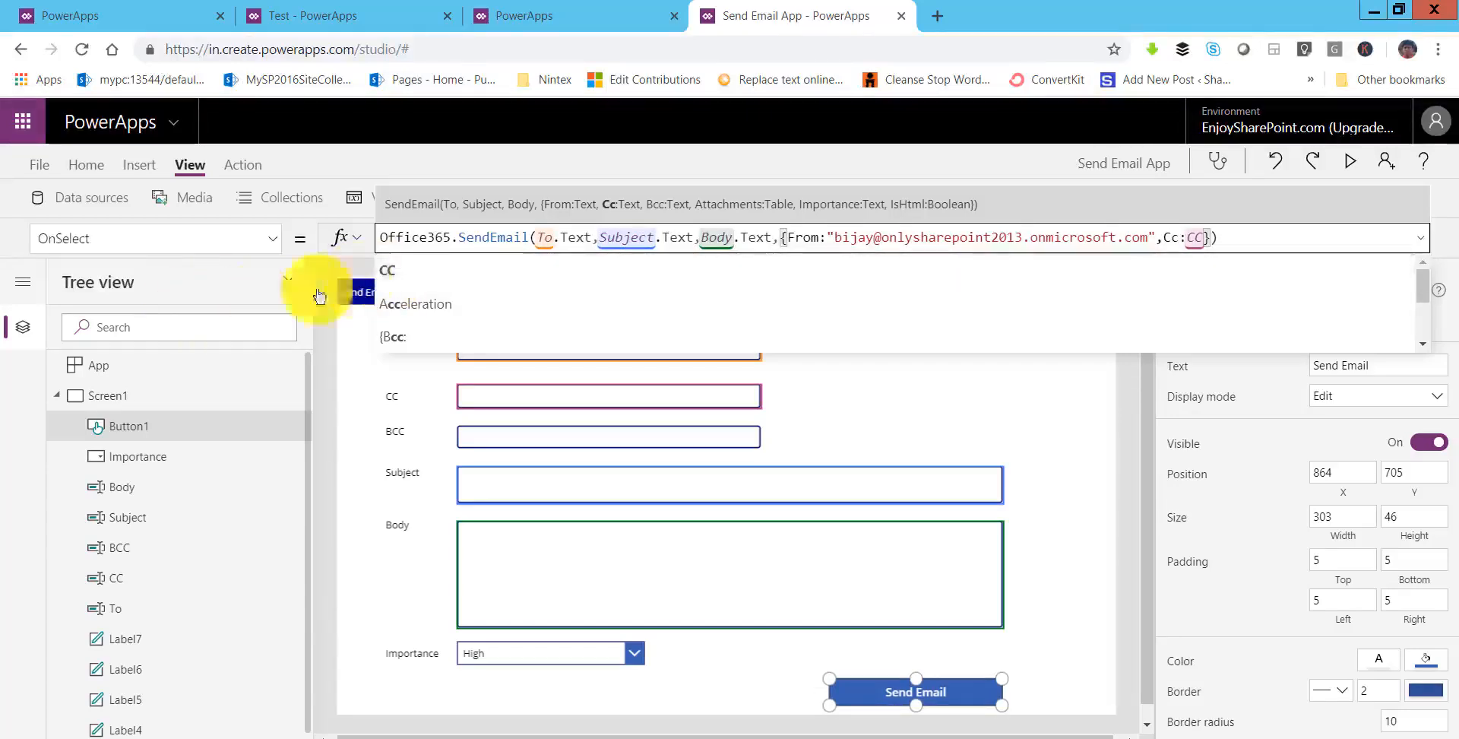
left_click(413, 273)
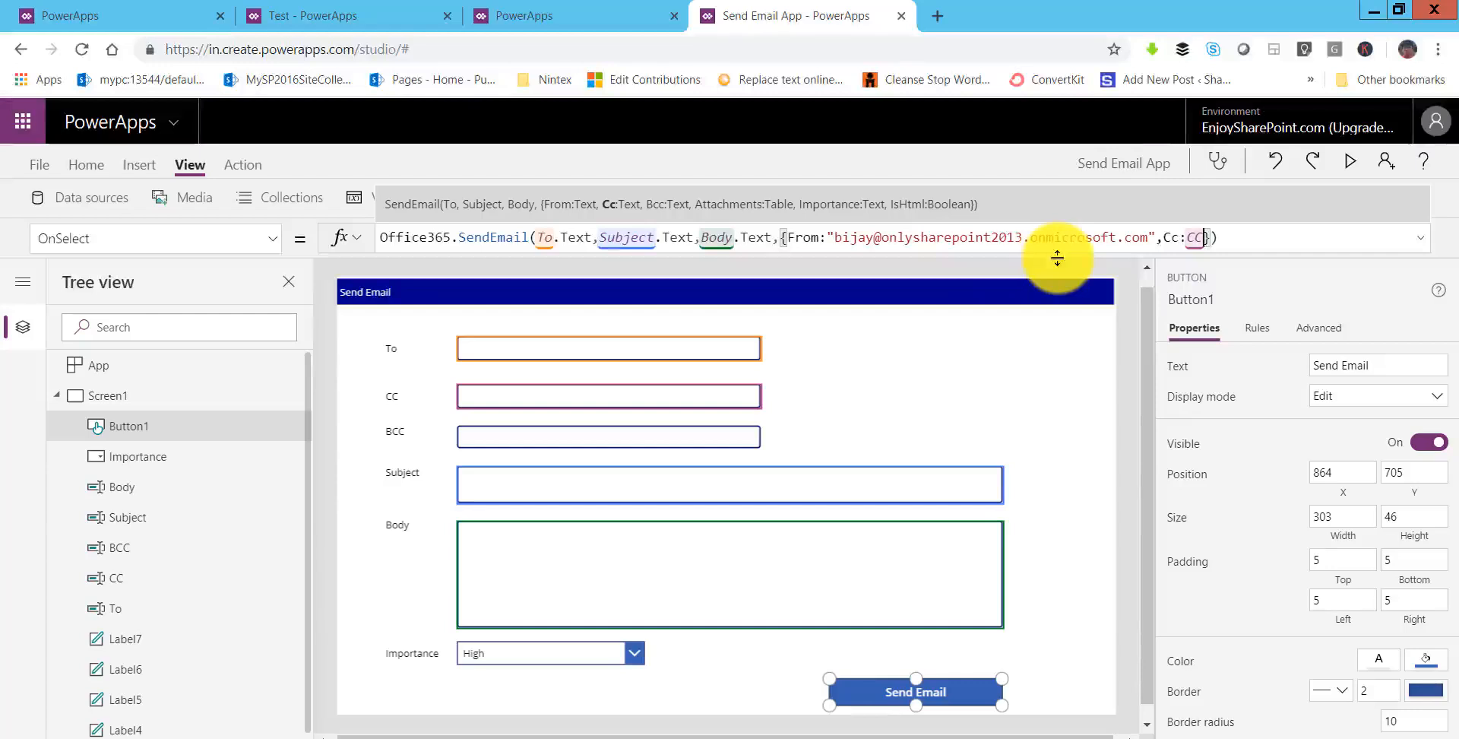
type(".te")
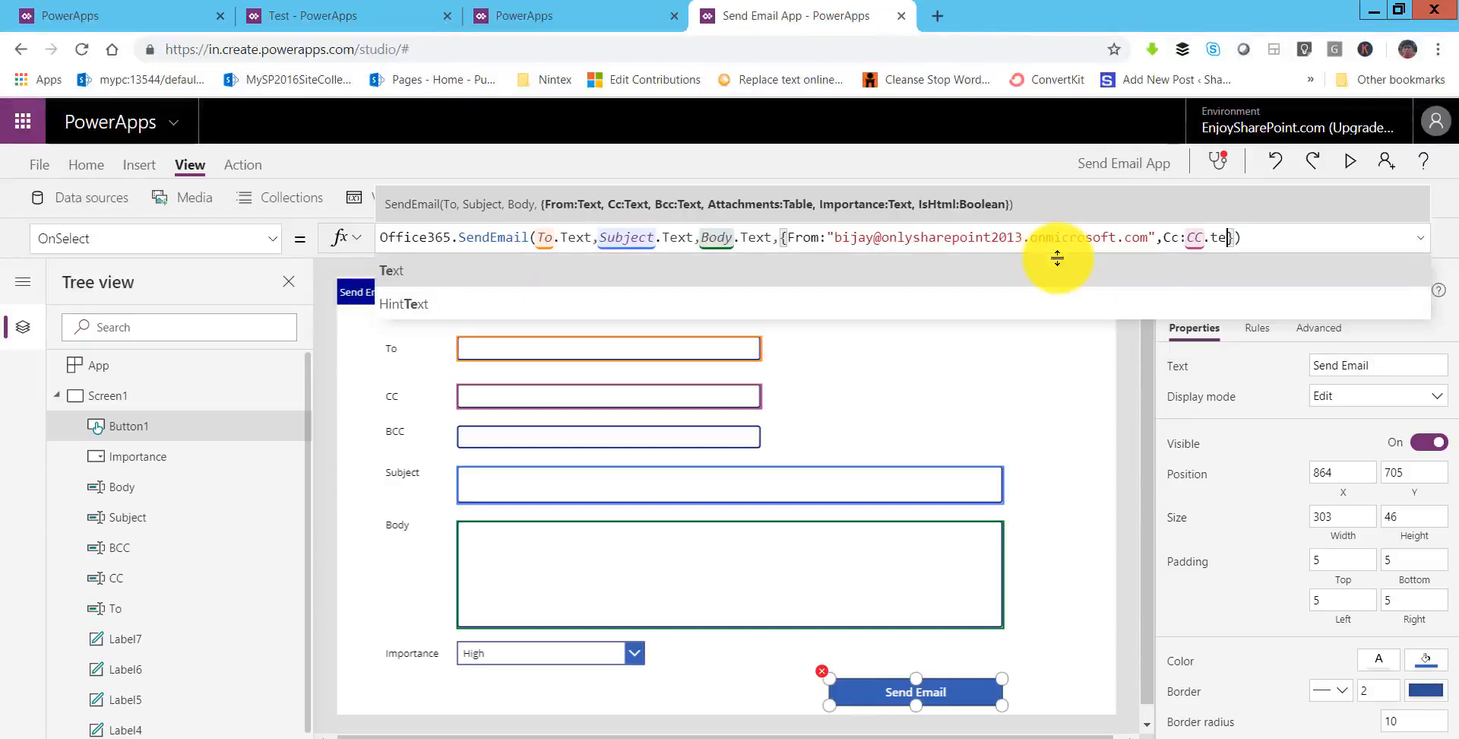
type("xt")
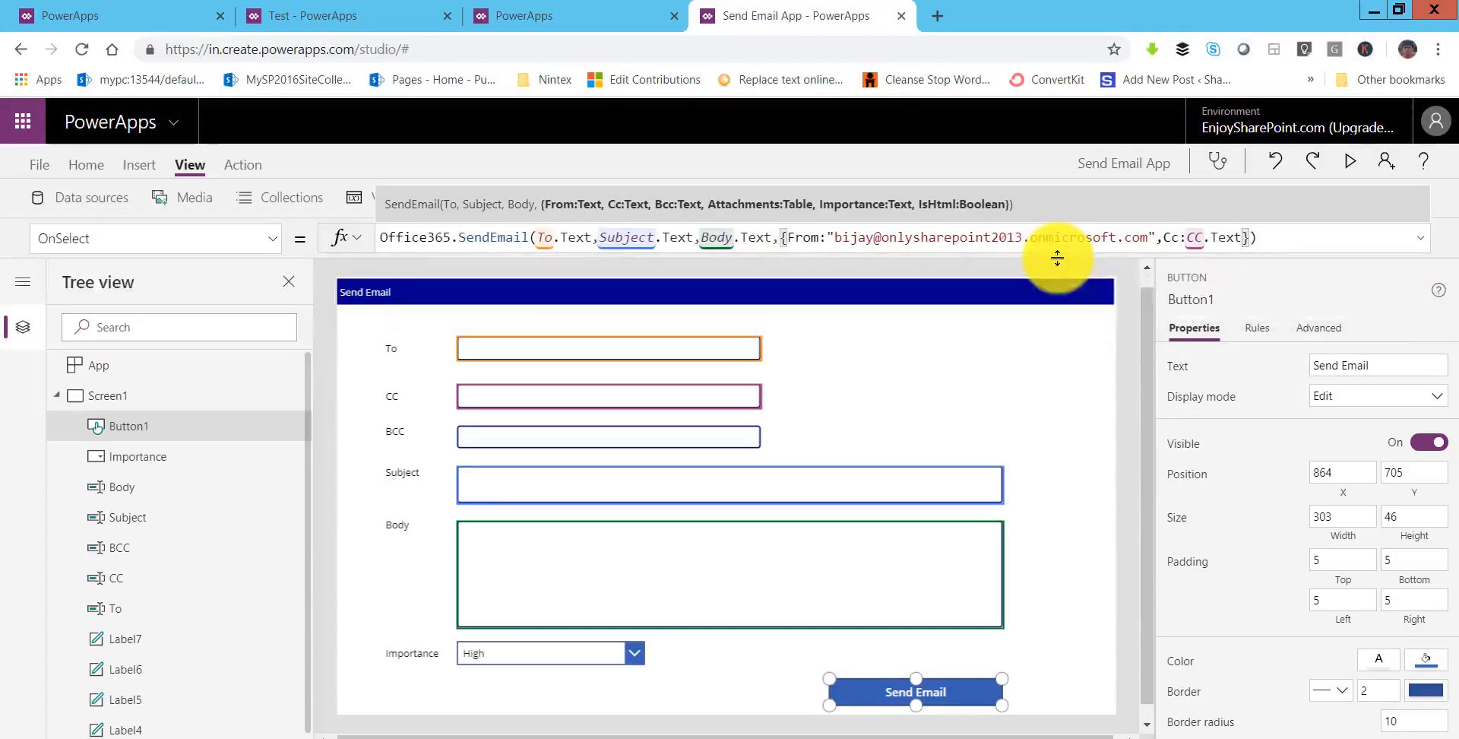
type(",B")
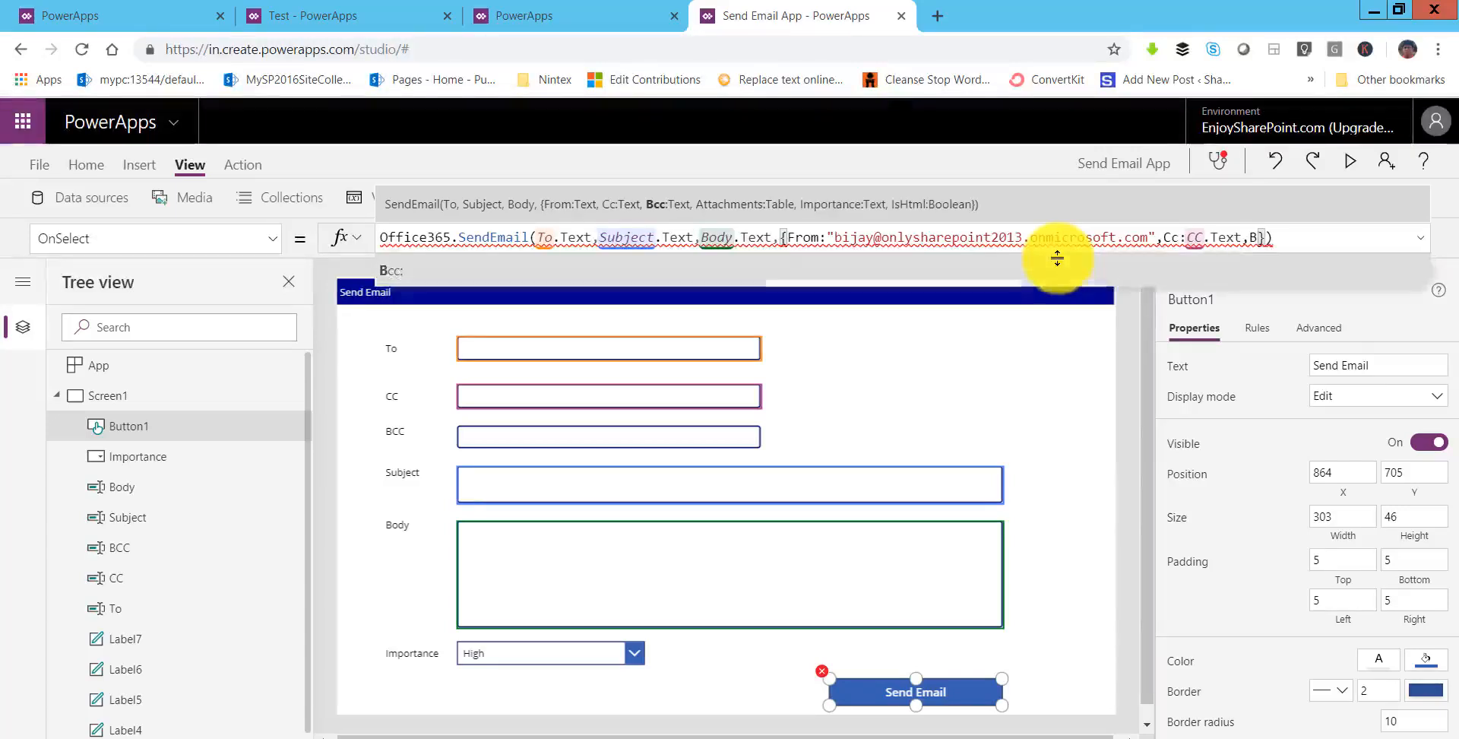
type("c")
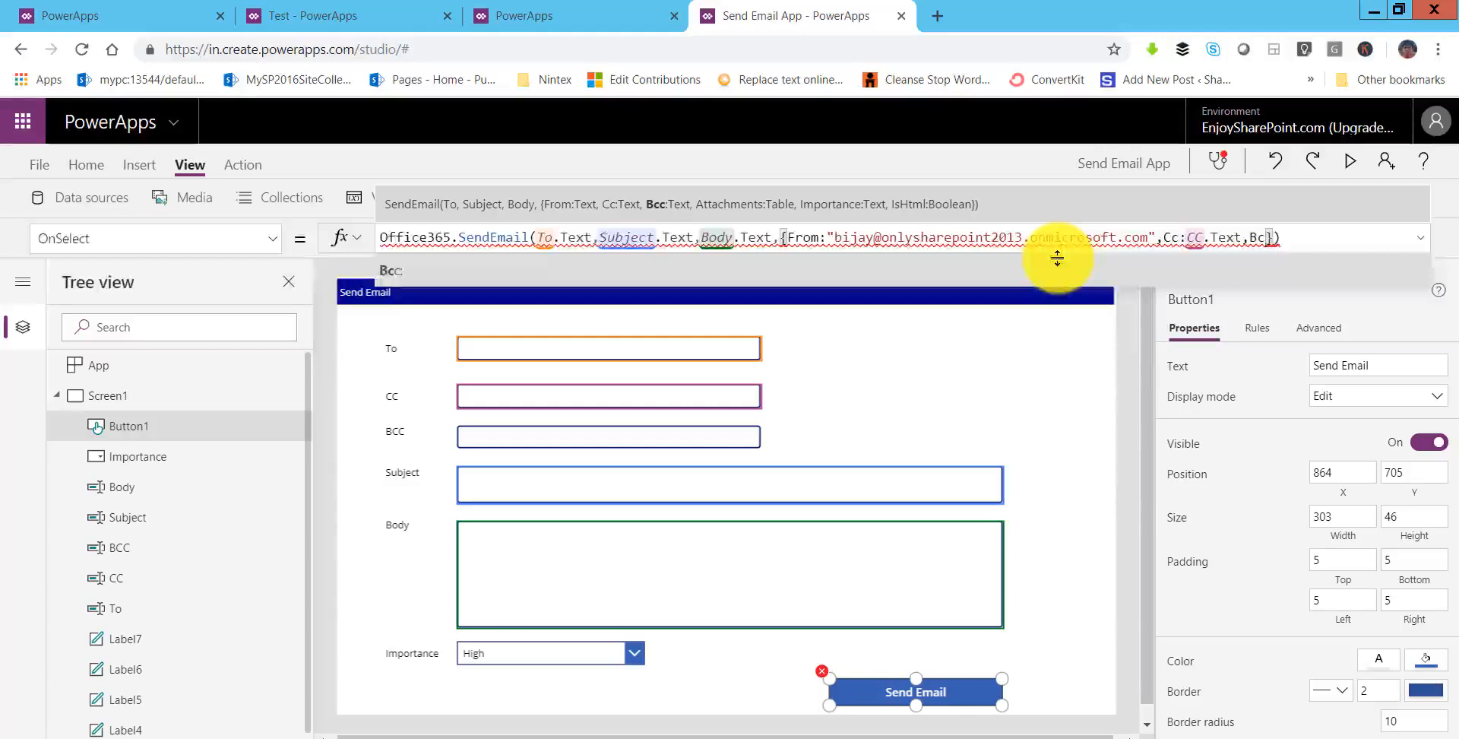
key("Tab")
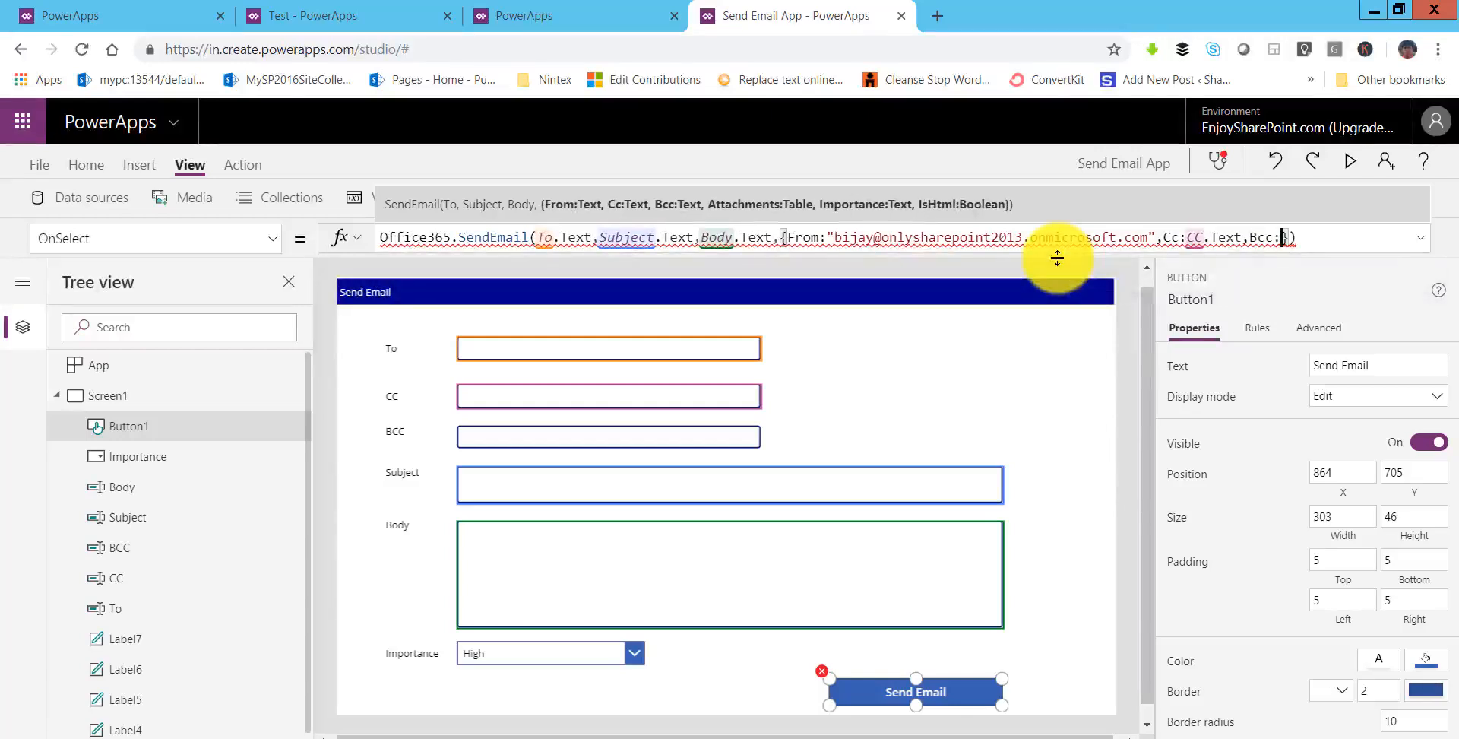
type("BCC")
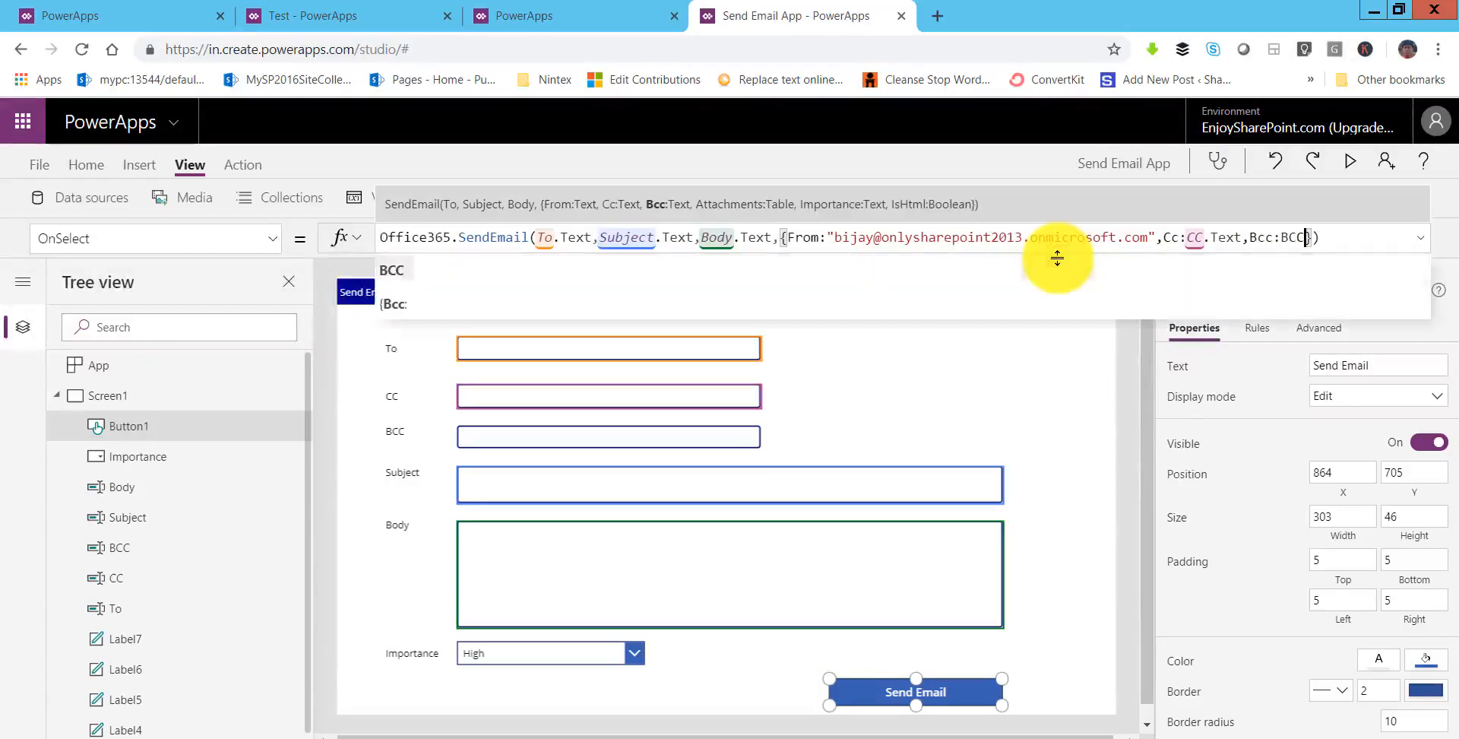
key("Tab")
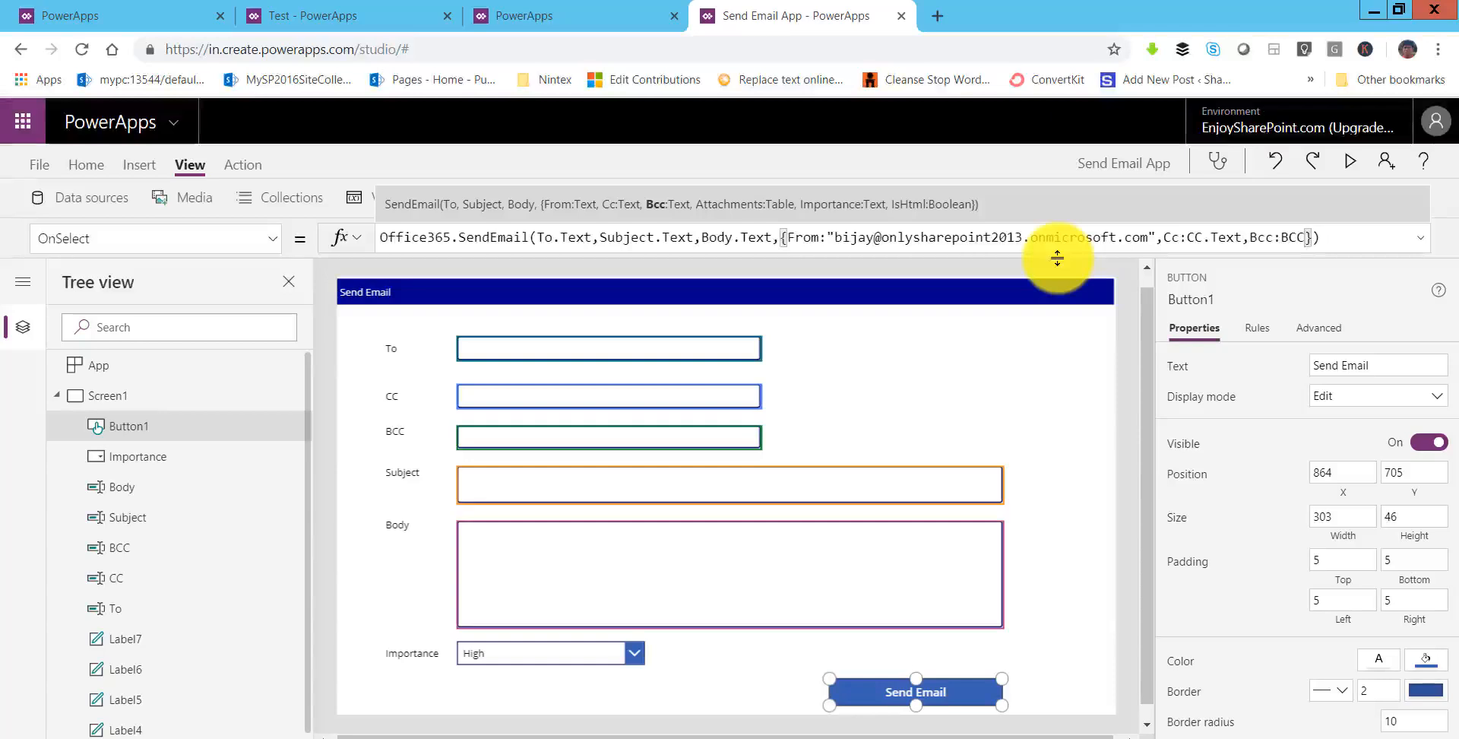
type(".te")
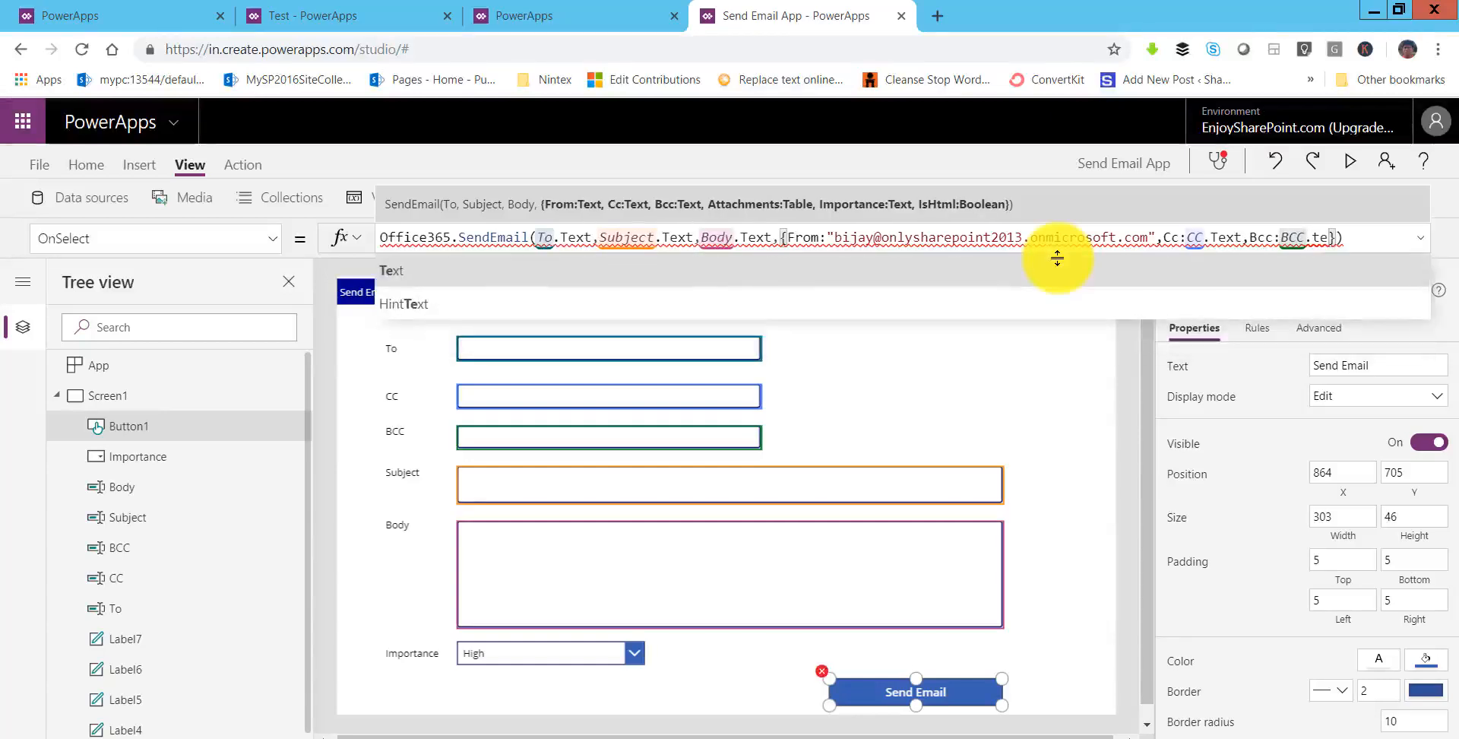
key("Tab")
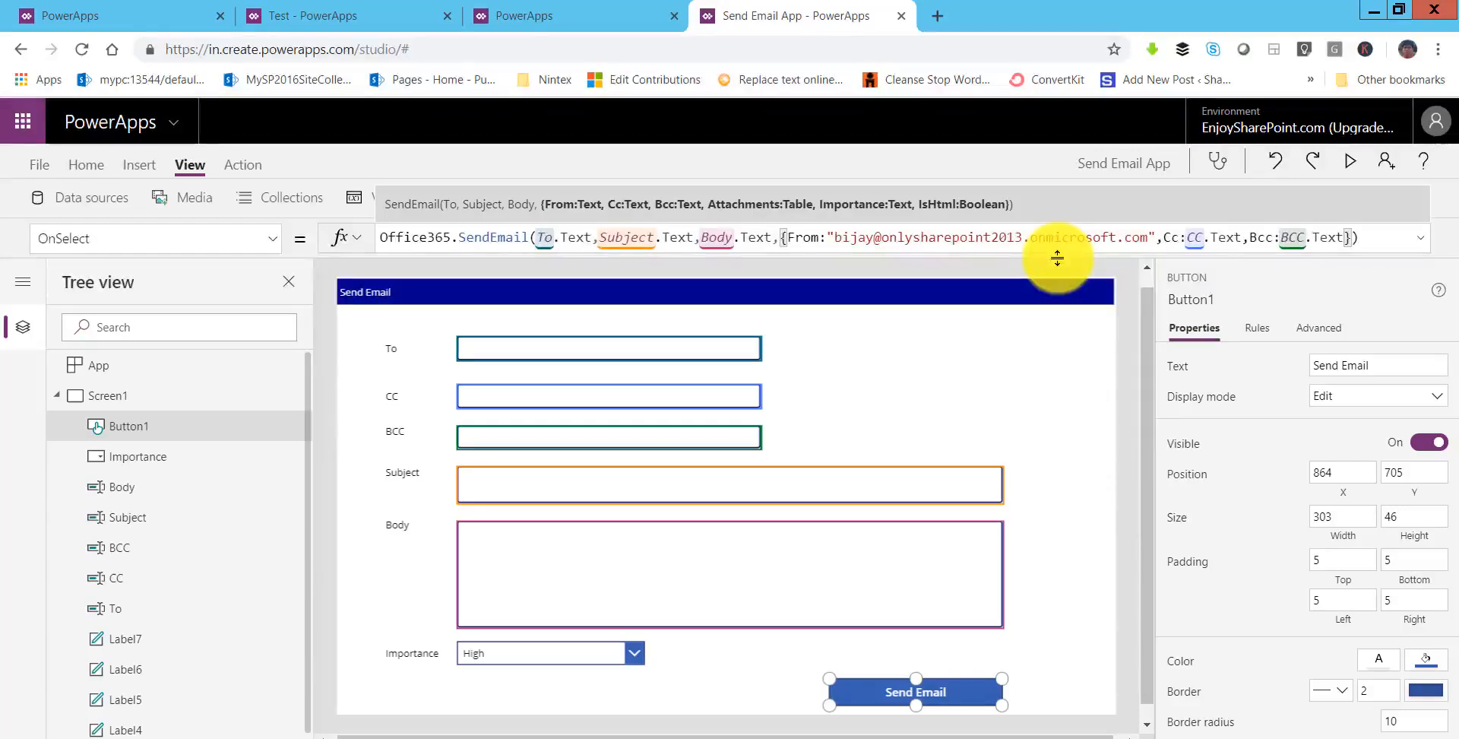
- Append an Importance: entry after BCC.Text in the options record
type(",")
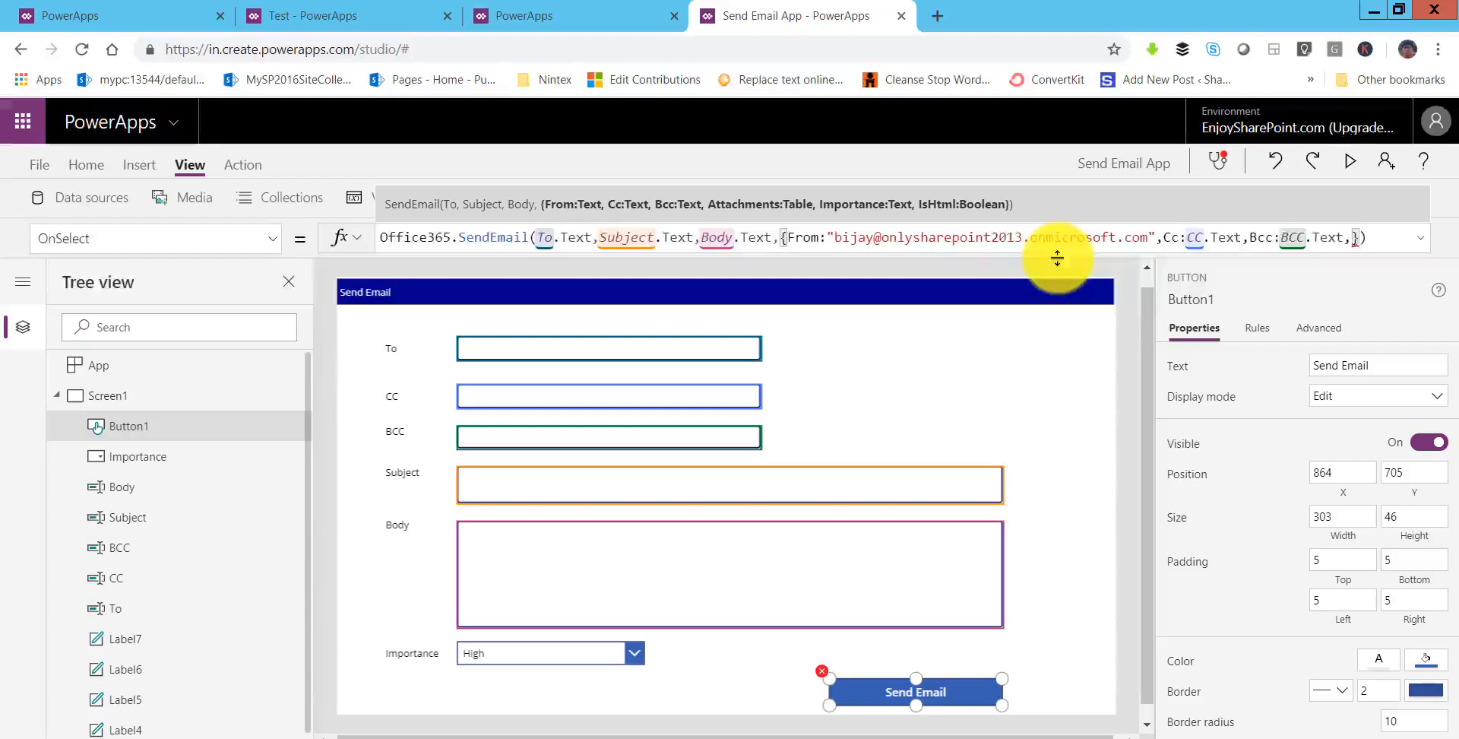
type("im")
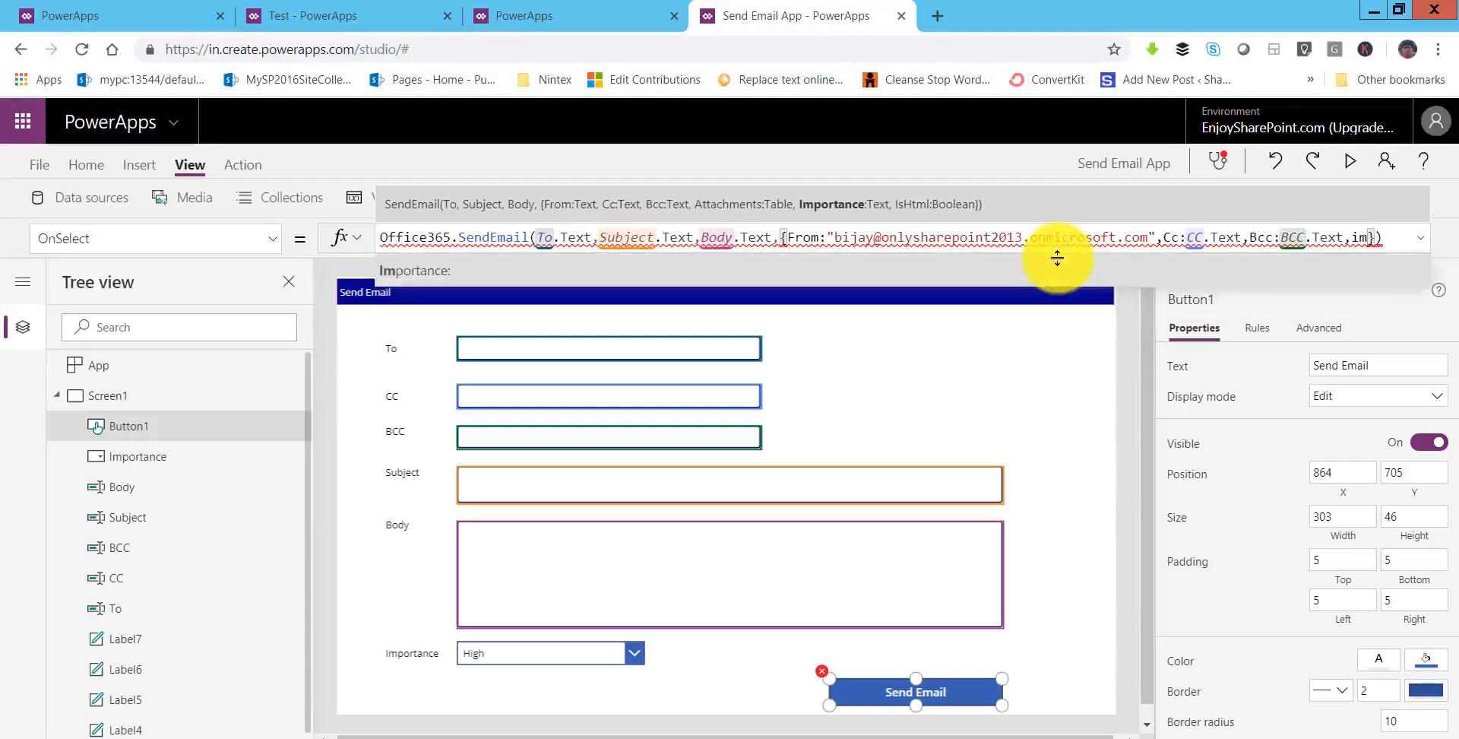
key("Down")
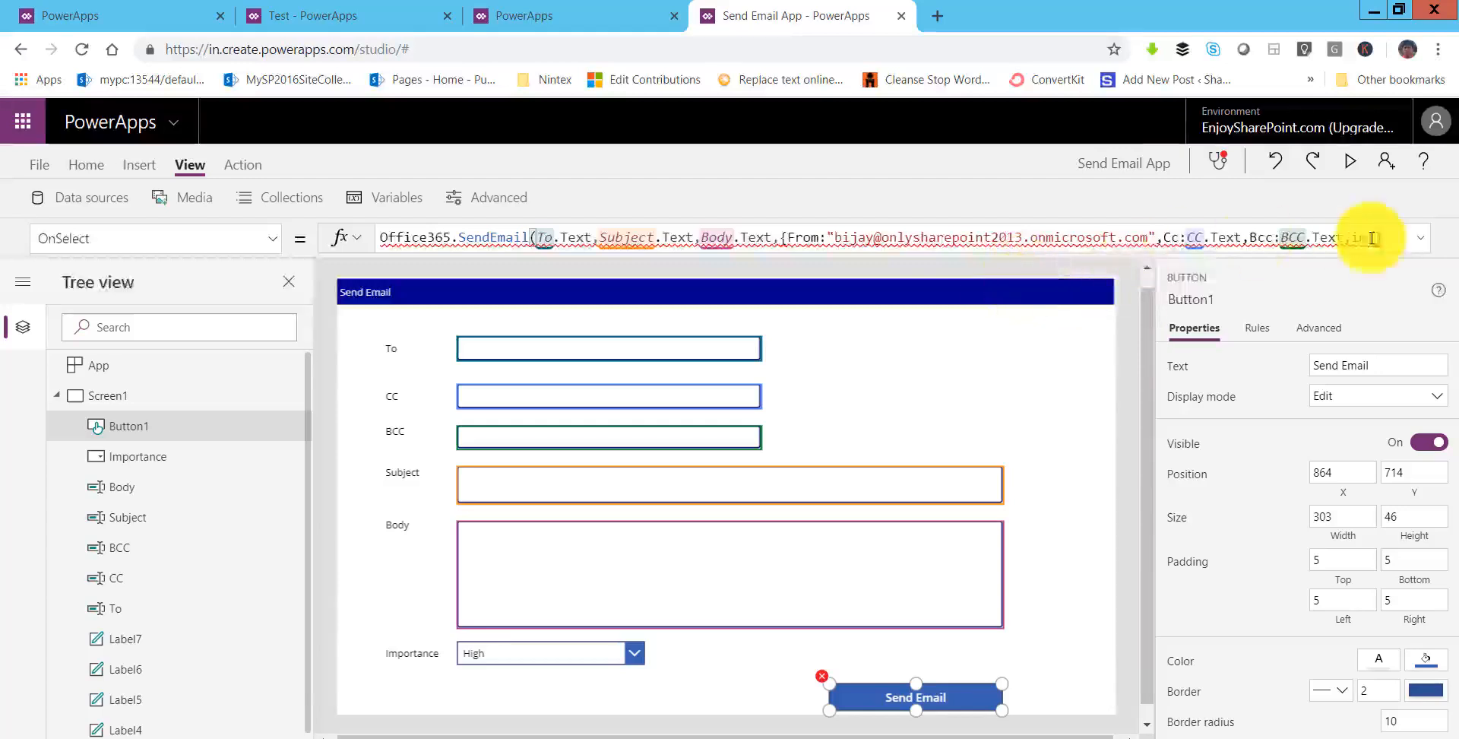
left_click(1365, 240)
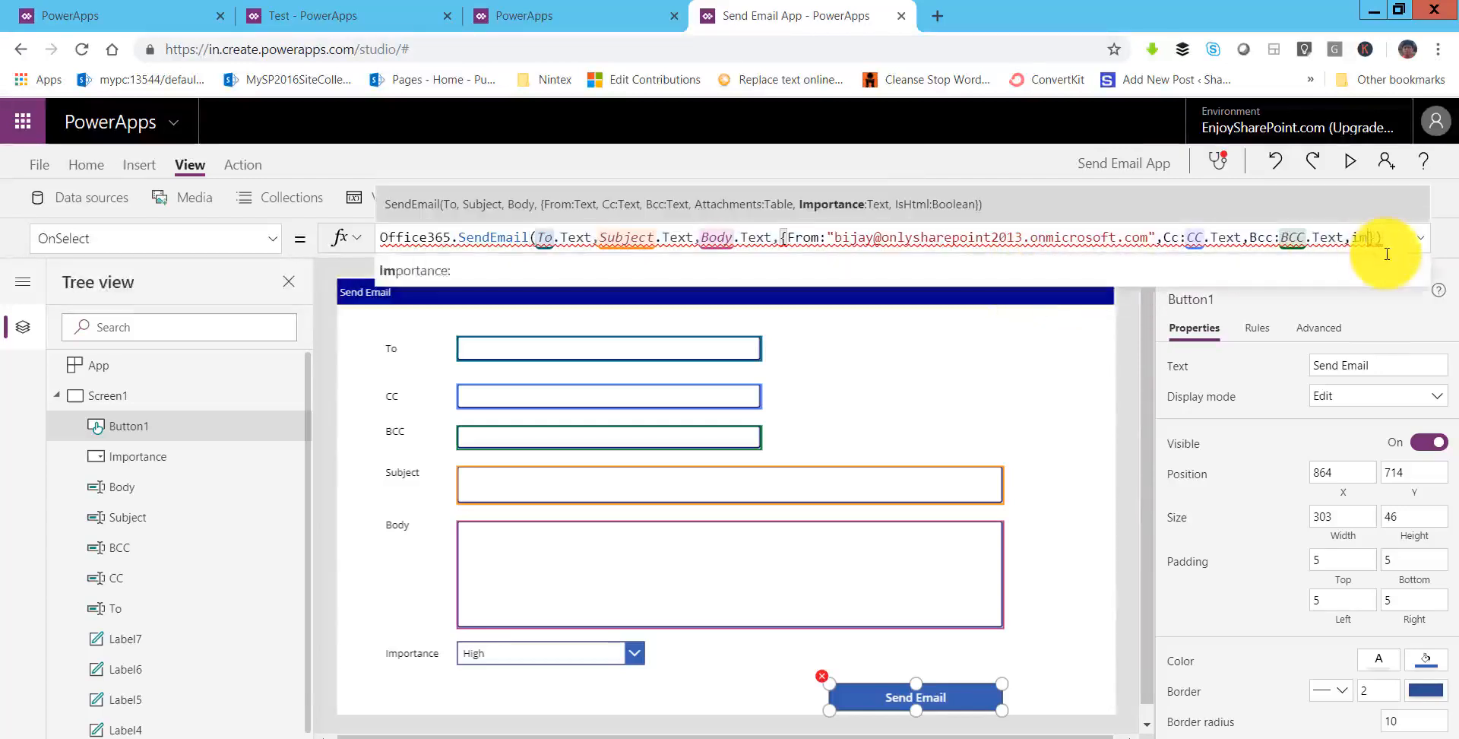
key("BackSpace")
key("BackSpace")
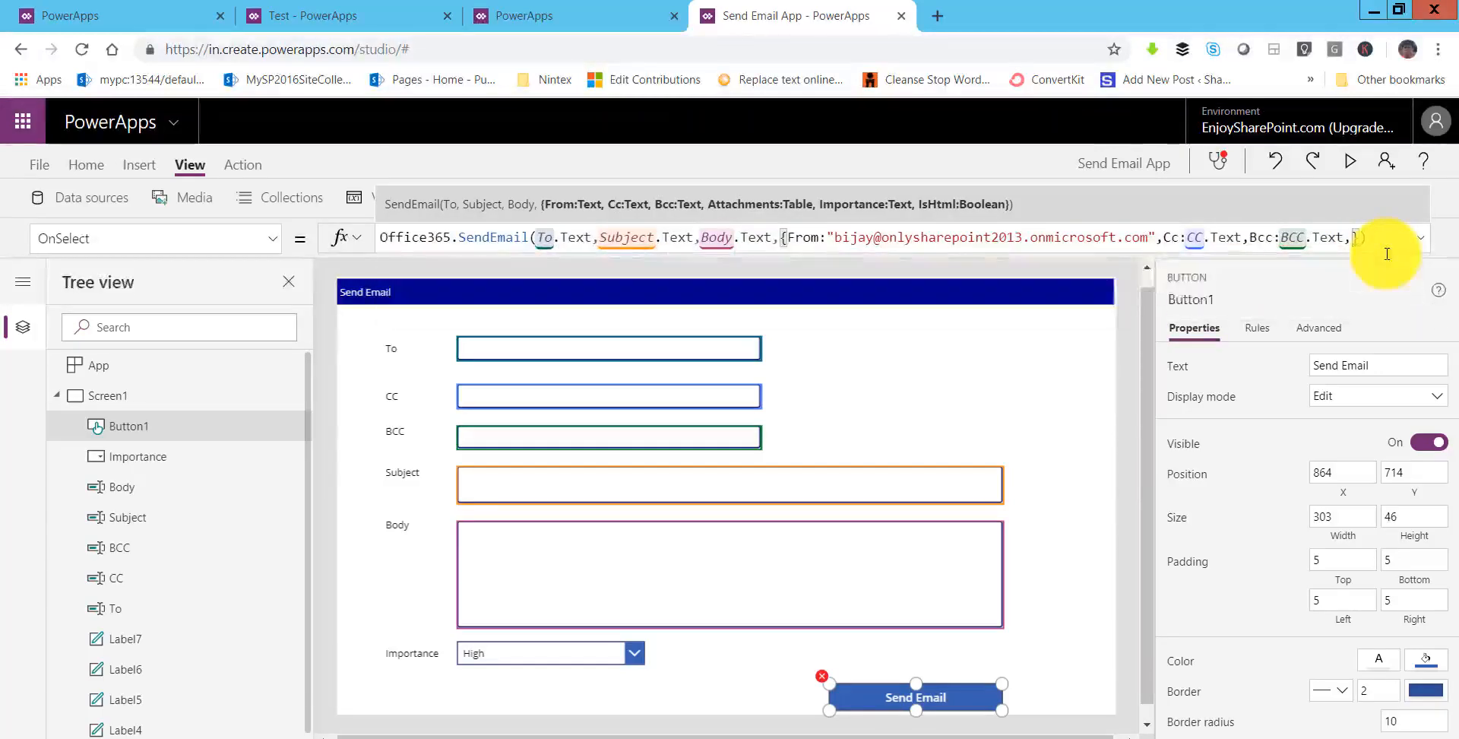
type("Importance:")
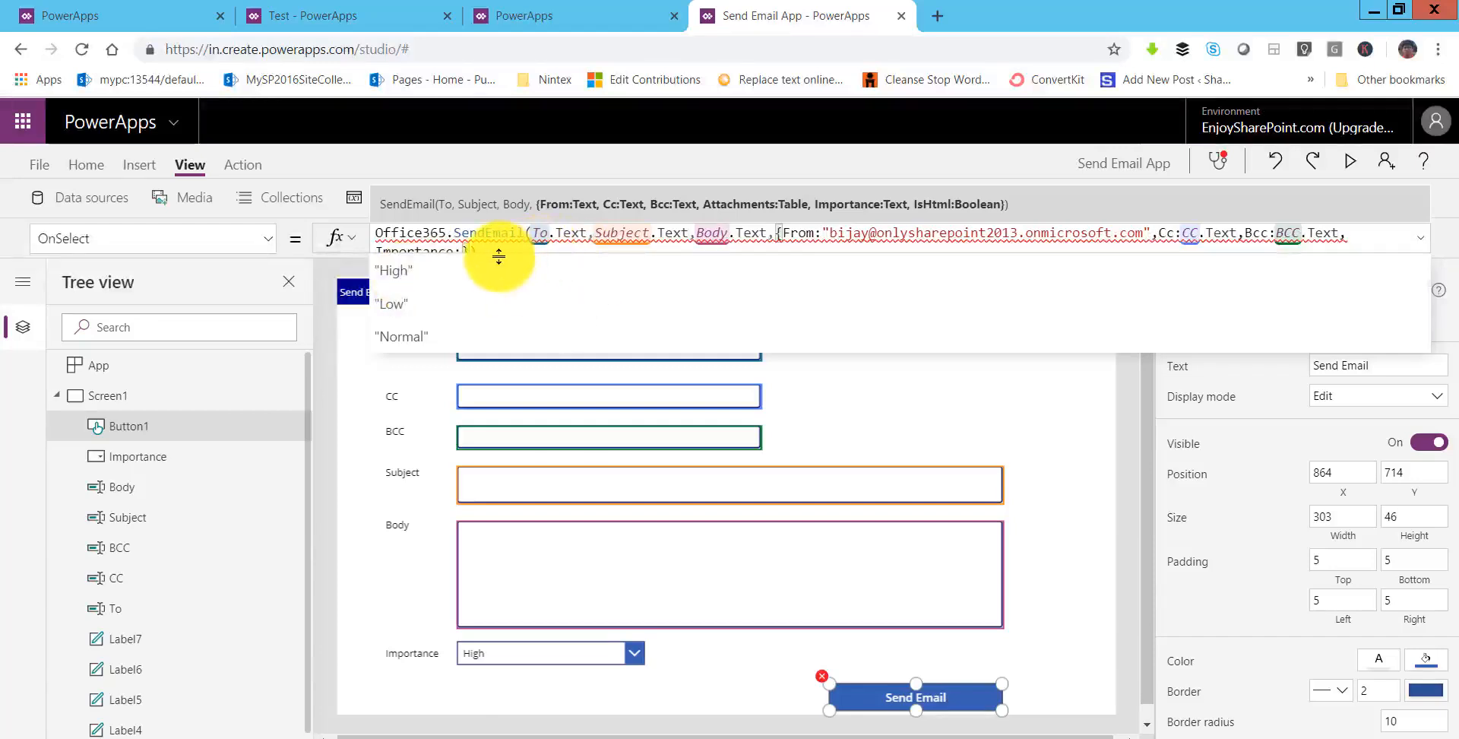
- Set Importance to Importance.SelectedText.Value and IsHtml to true, then commit the formula
left_click_drag(498, 257, 505, 333)
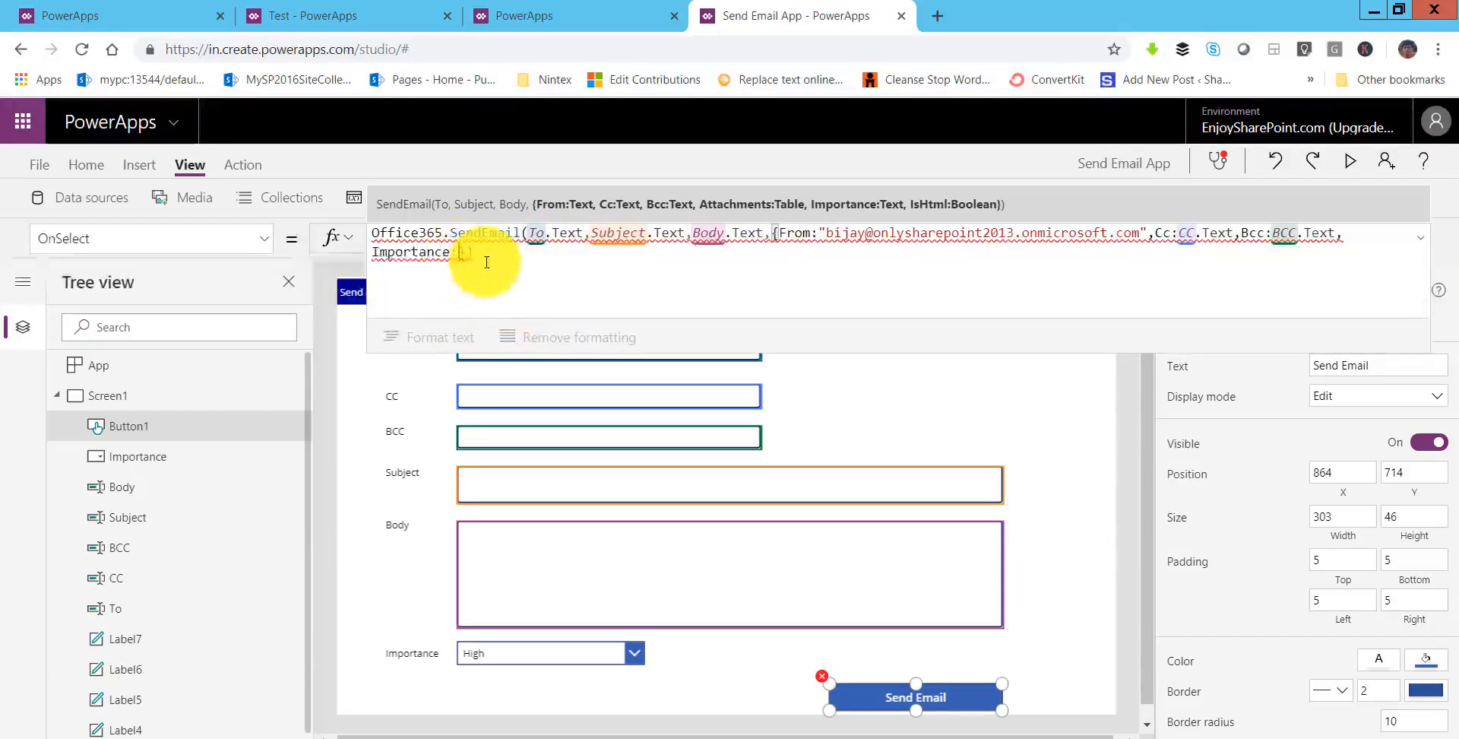
type("Importance")
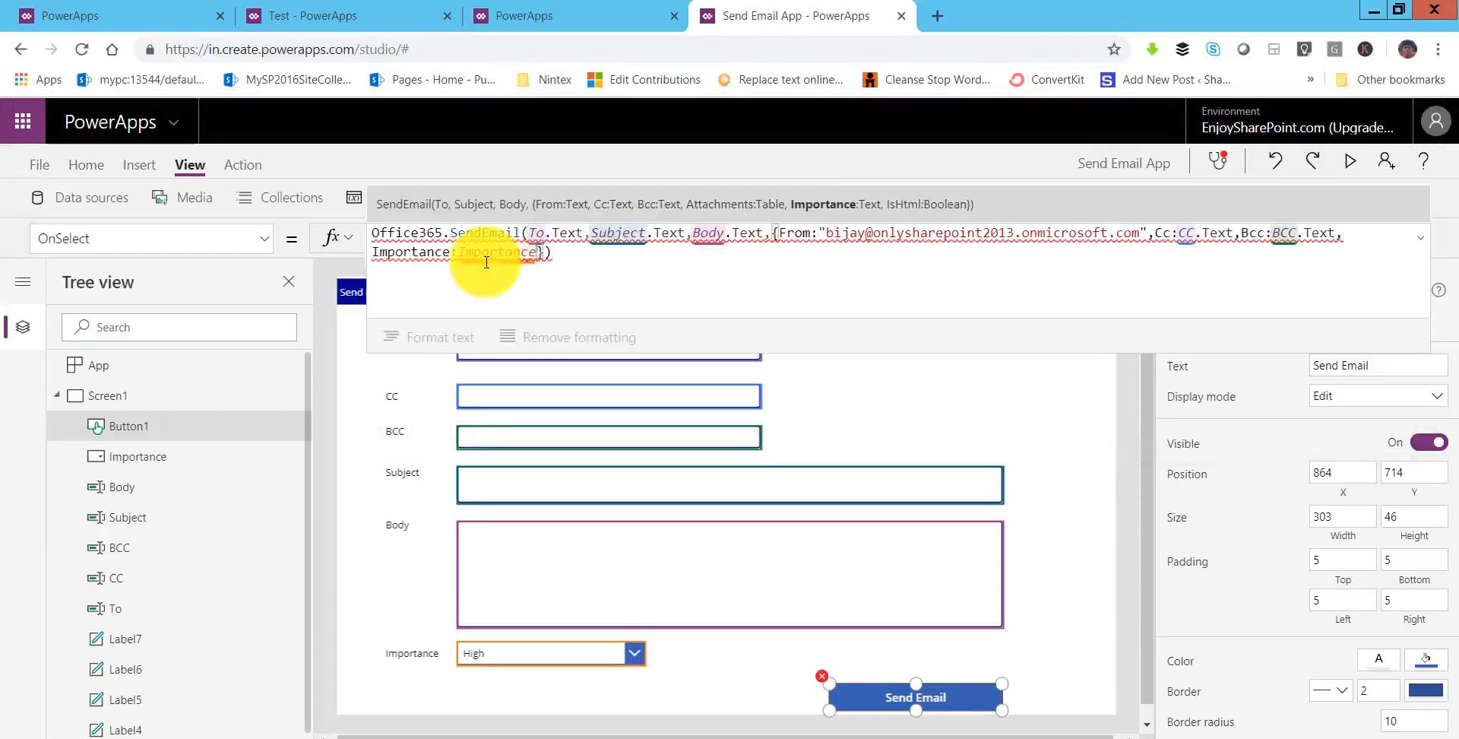
type(".")
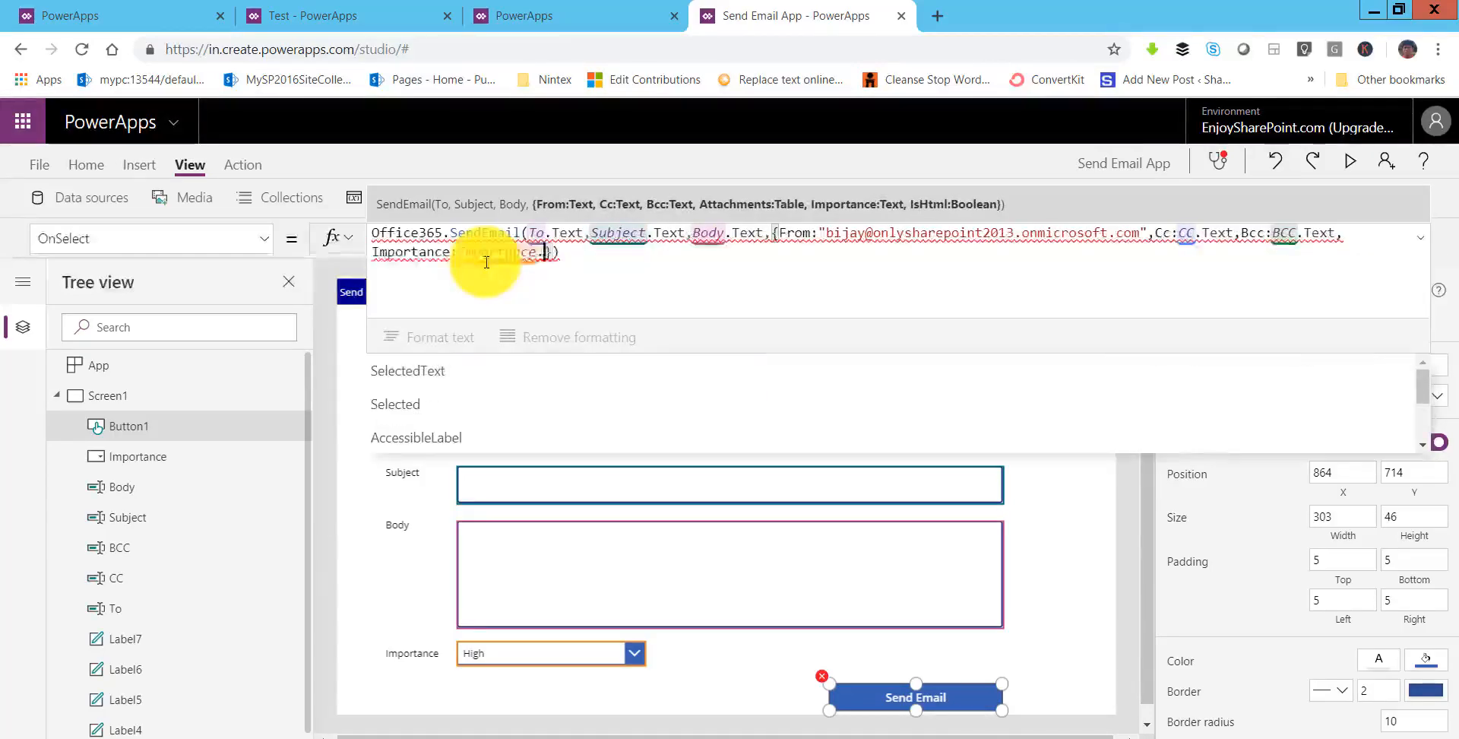
key("Tab")
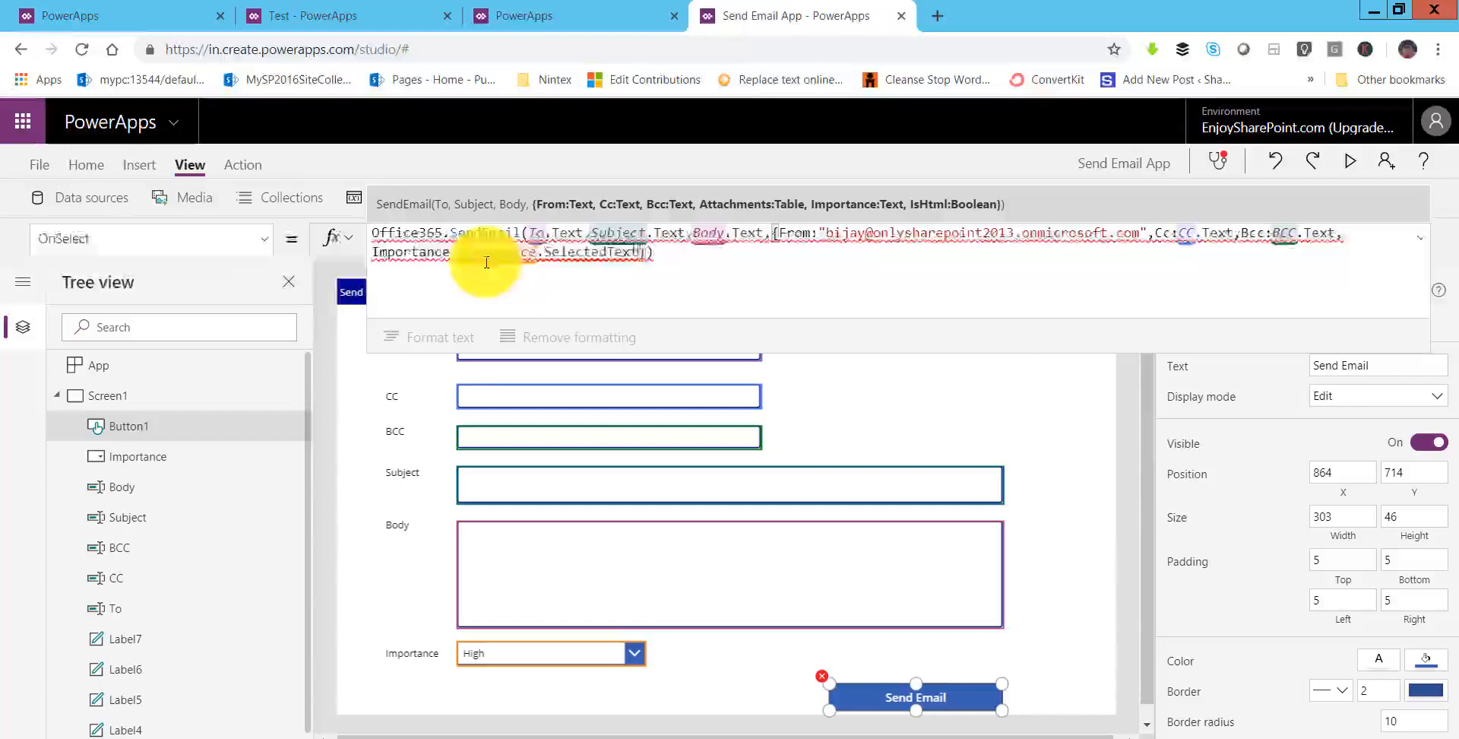
type(".v")
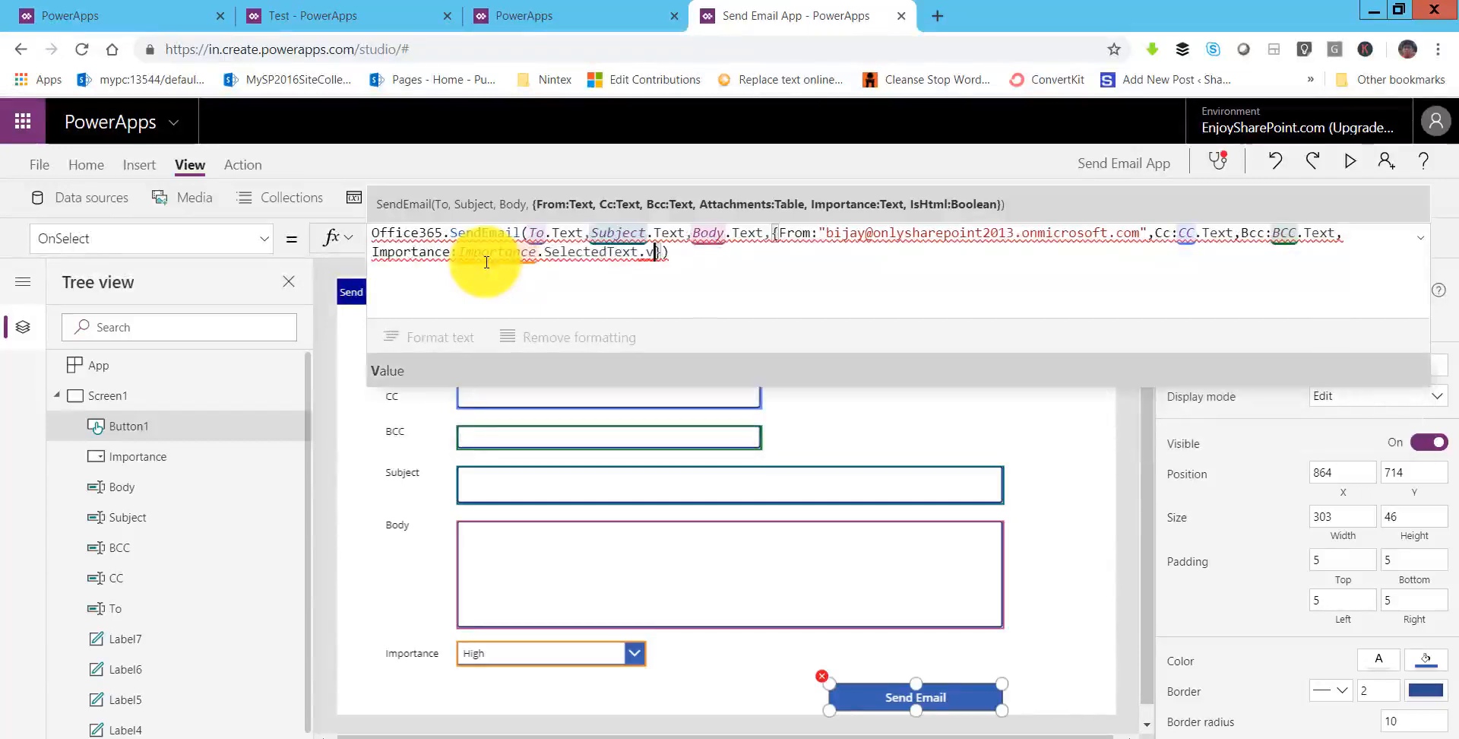
key("Tab")
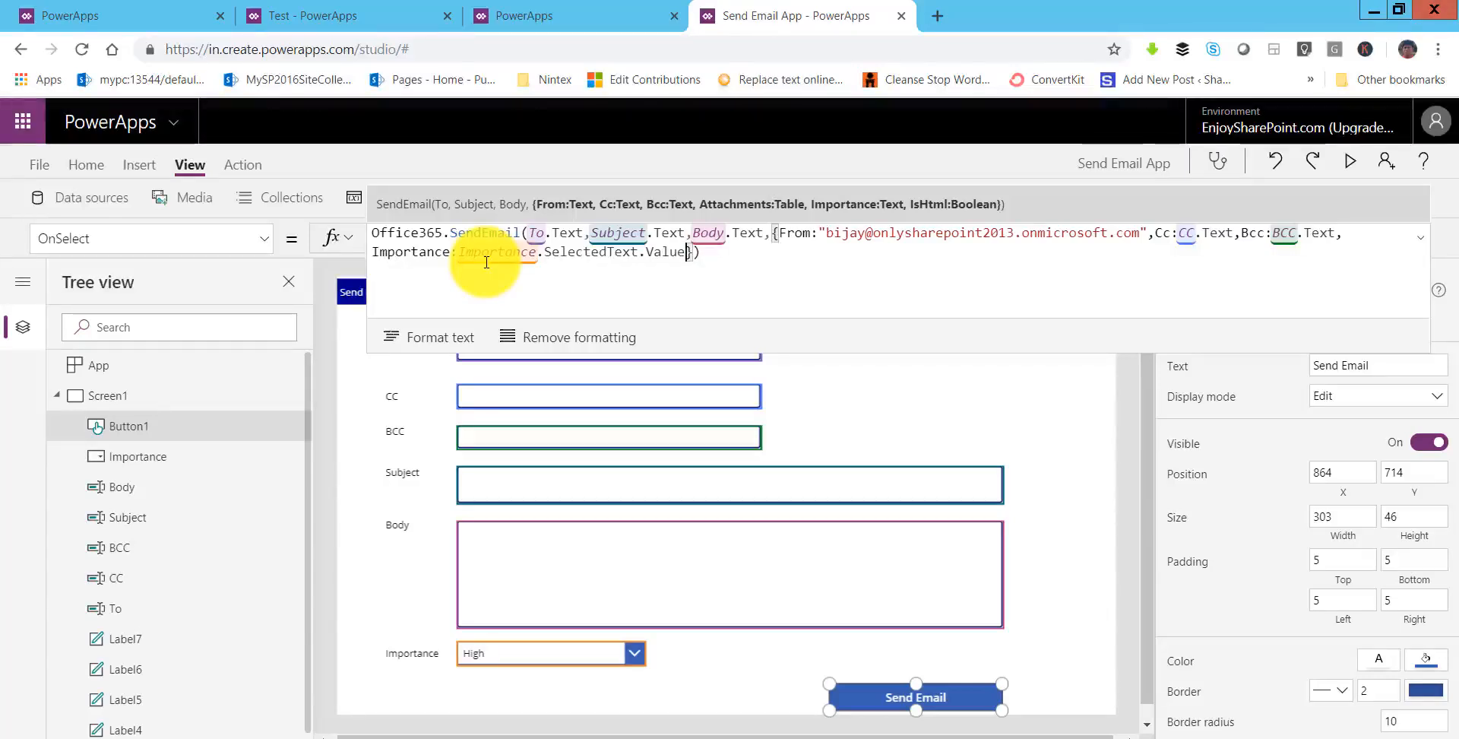
type(",")
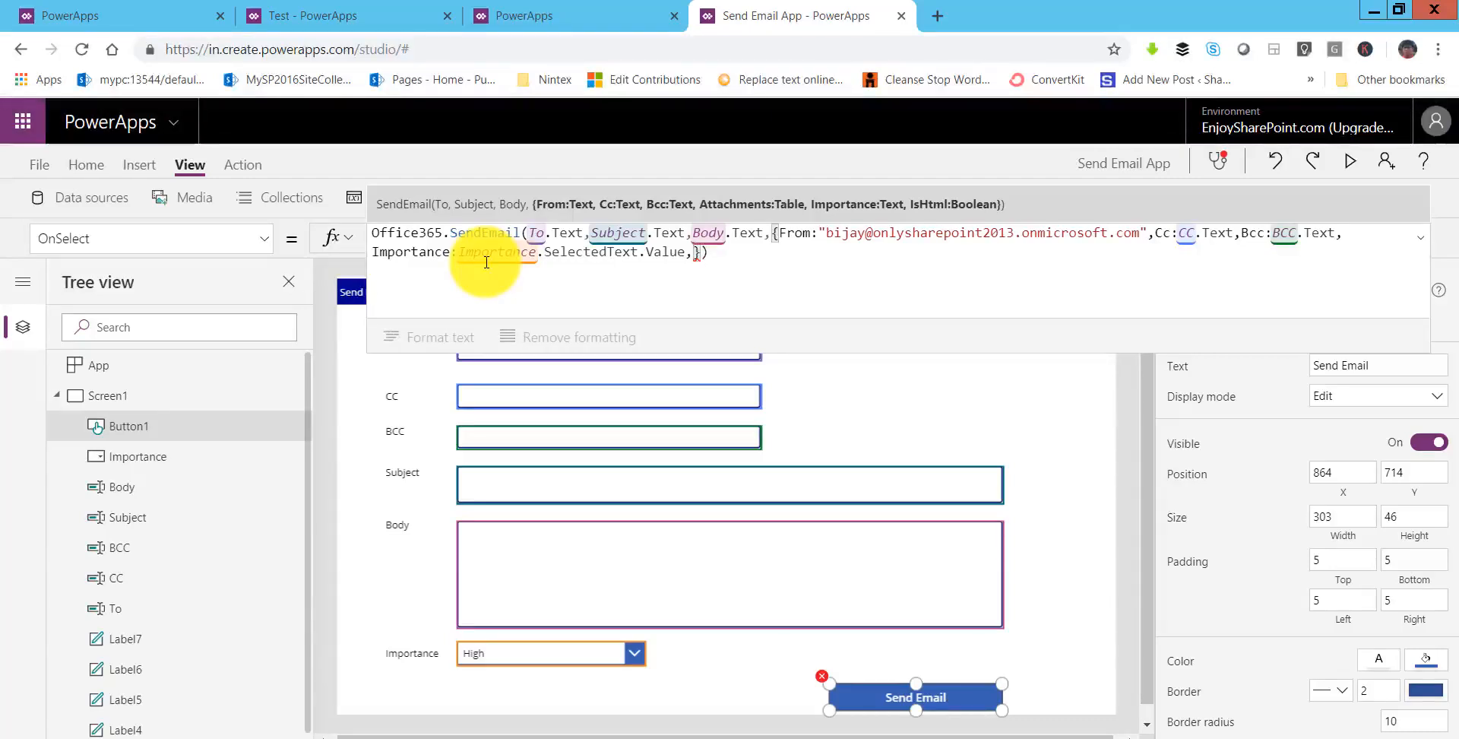
type("is")
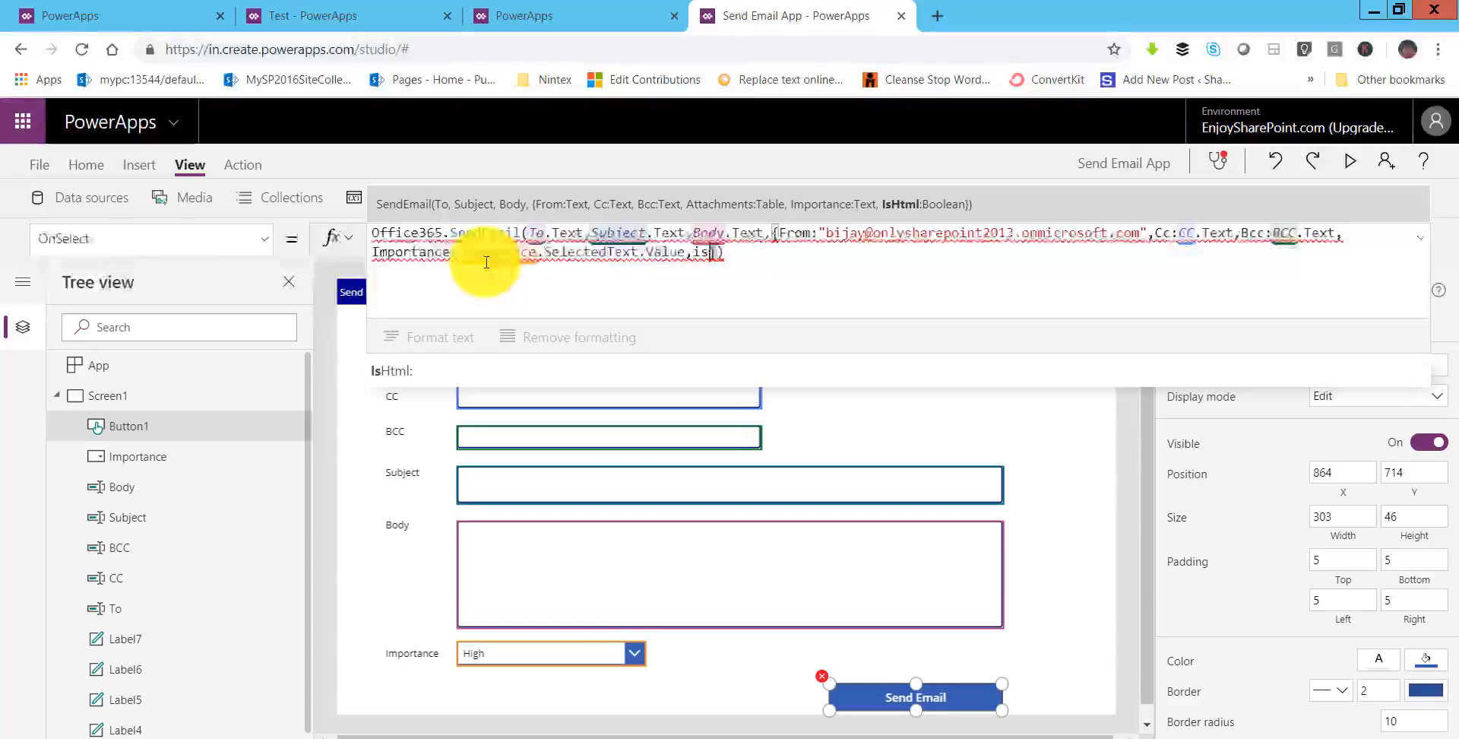
key("Tab")
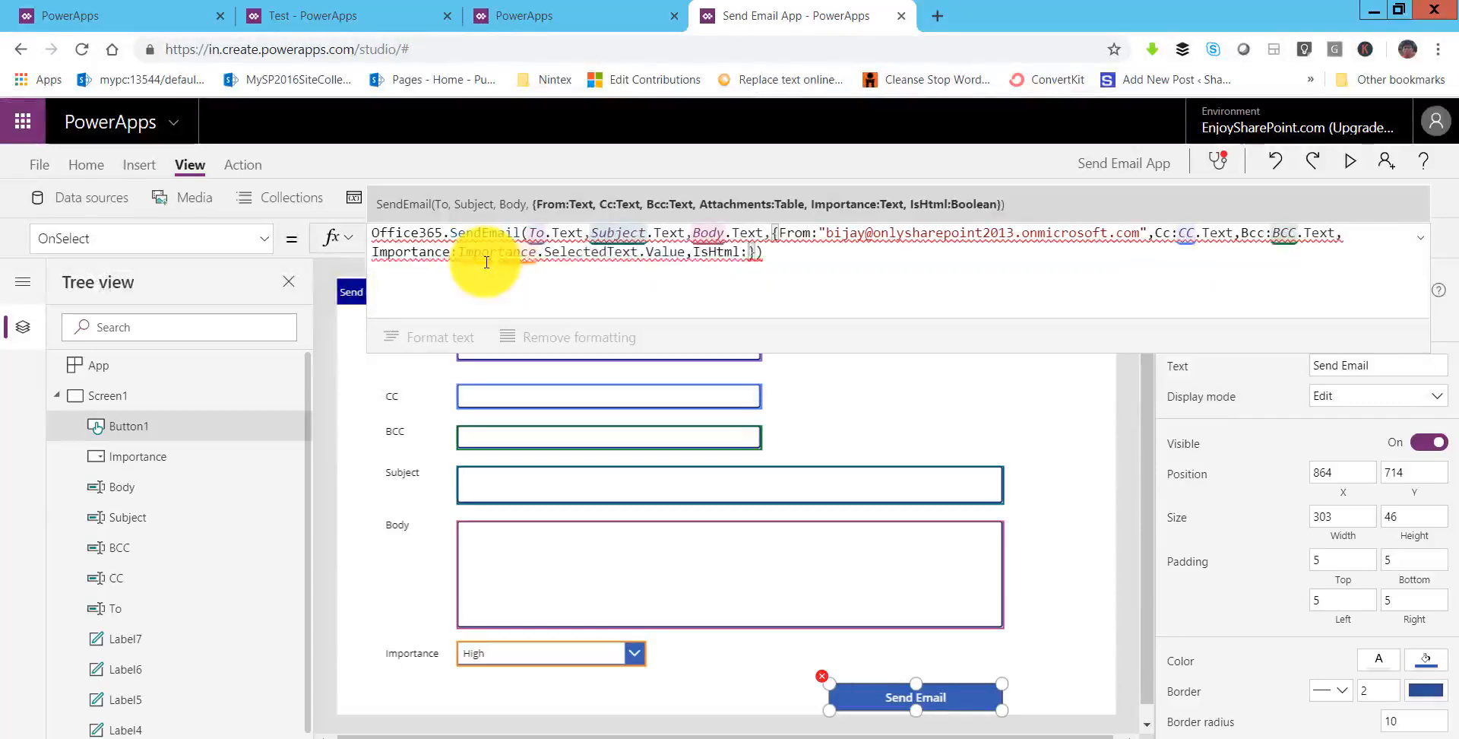
type("tr")
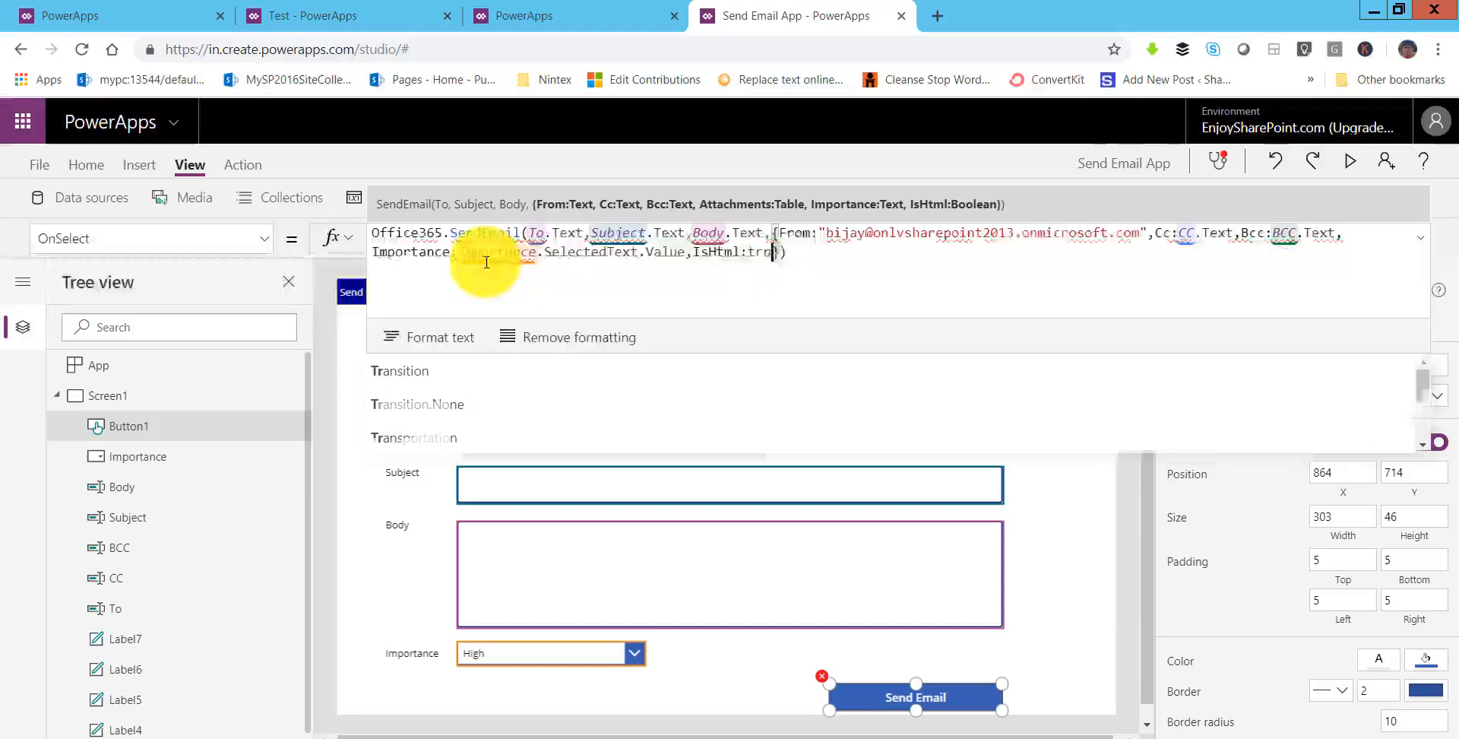
type("ue")
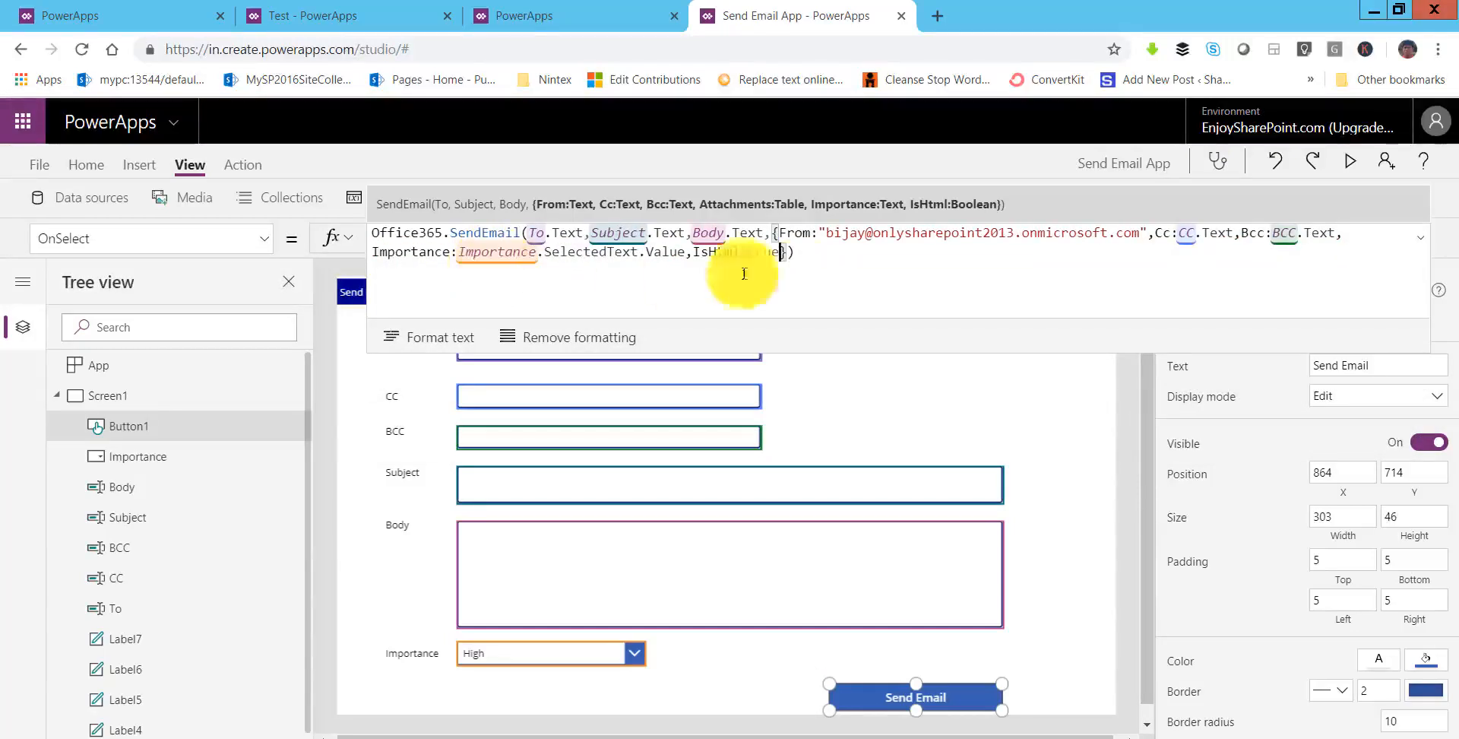
left_click(817, 260)
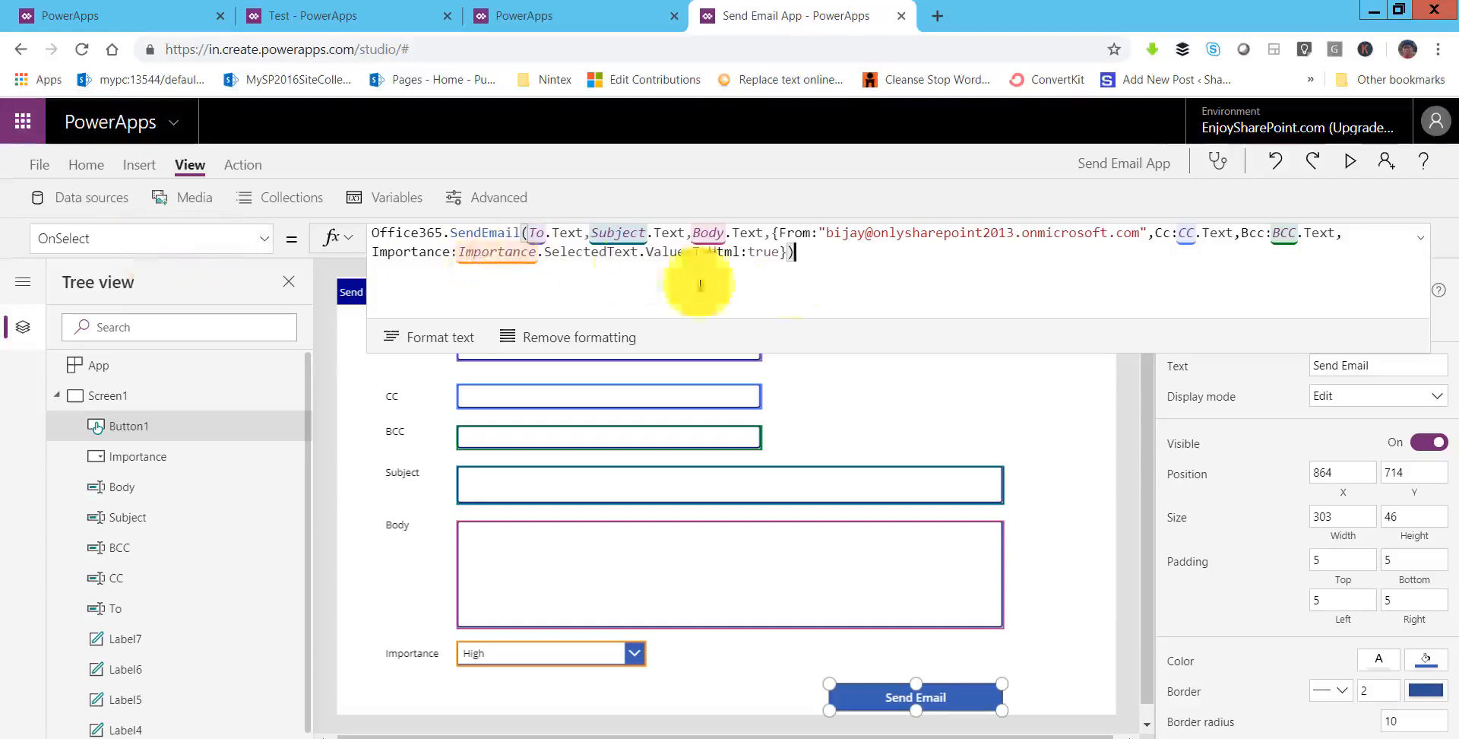
left_click(1427, 242)
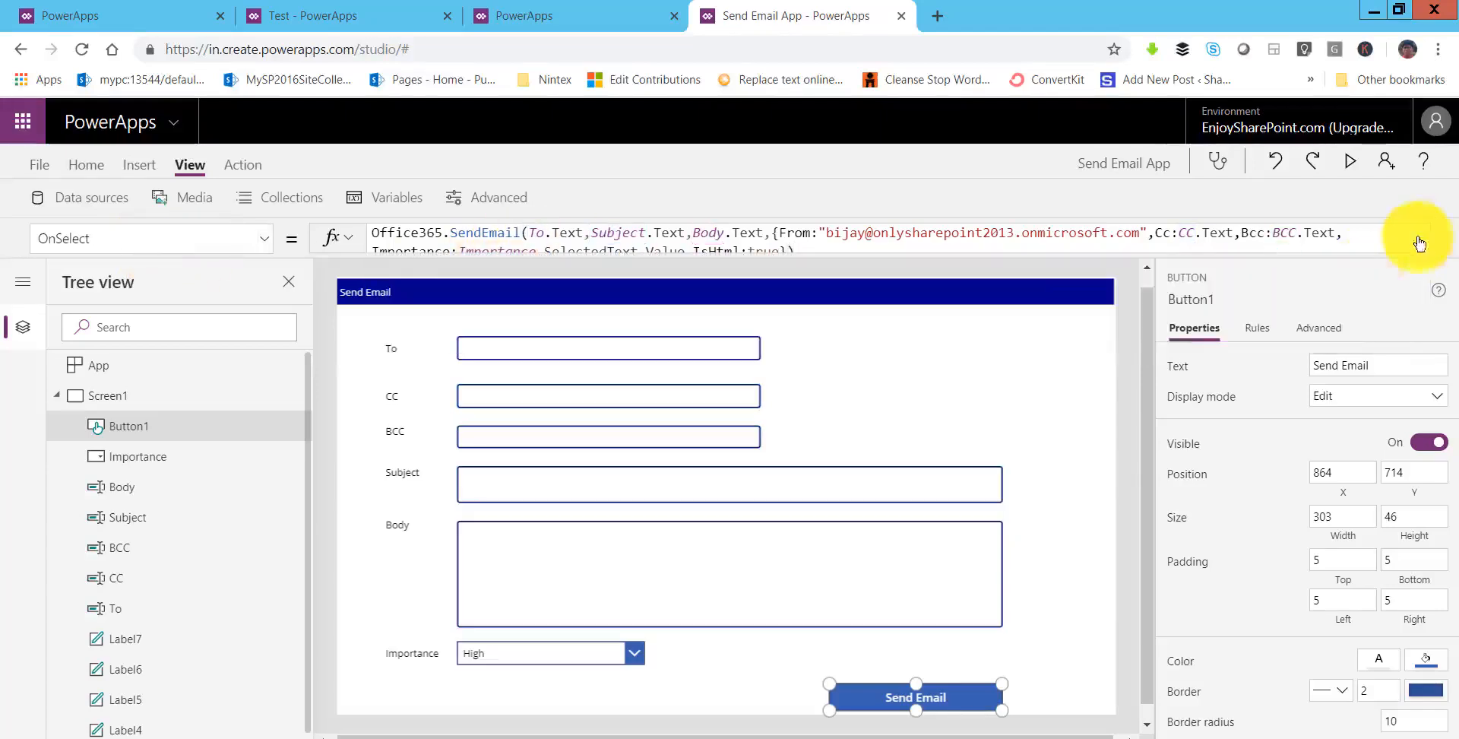
- Preview the app and fill in the To, CC and BCC e-mail addresses
left_click(1350, 164)
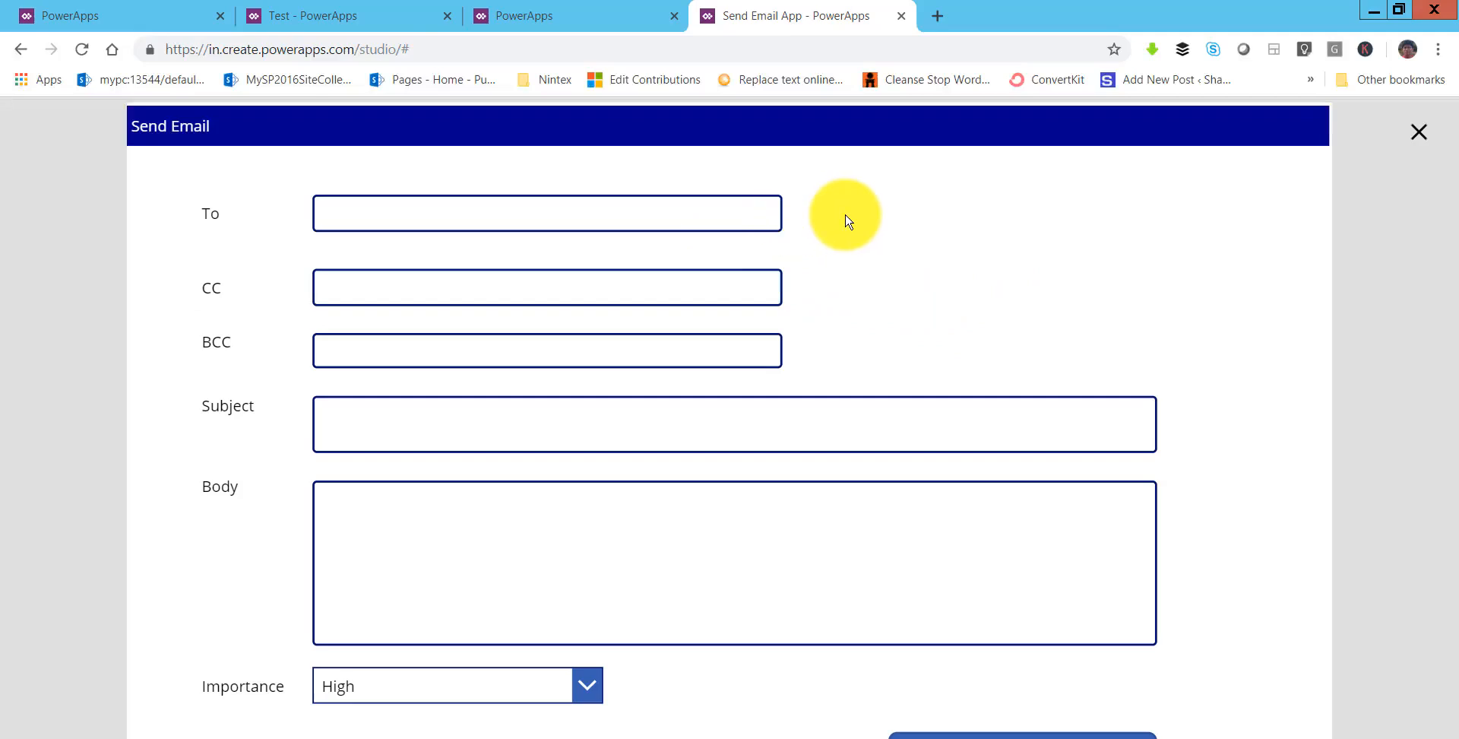
left_click(526, 211)
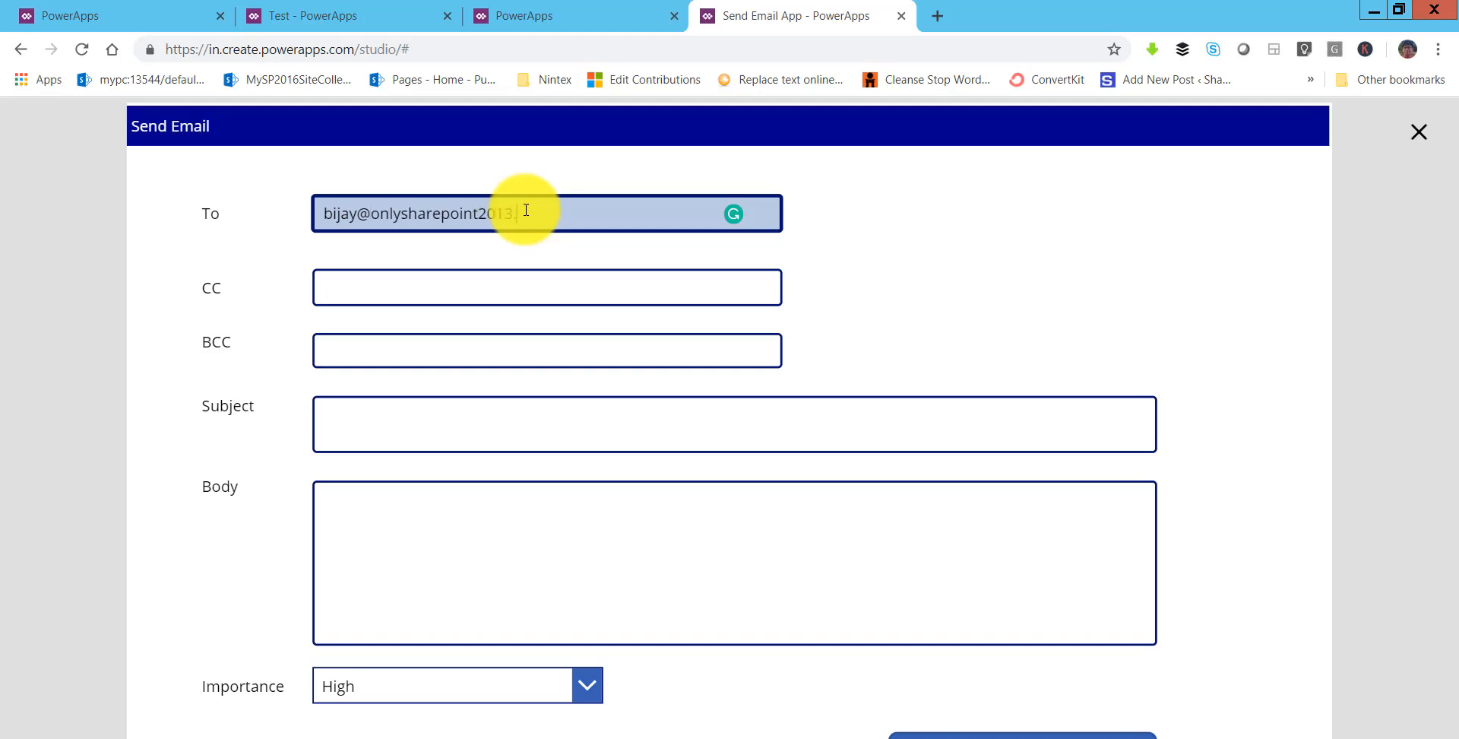
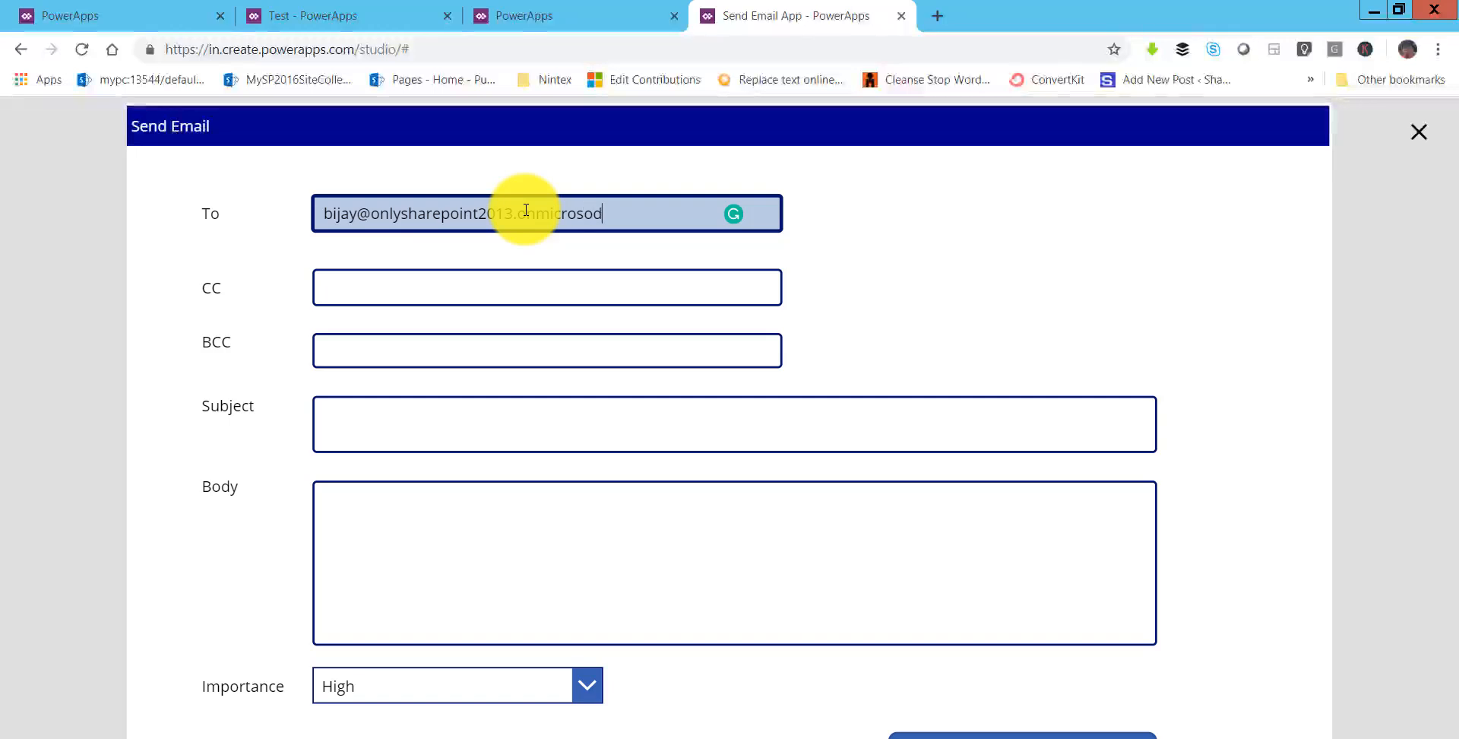
key("BackSpace")
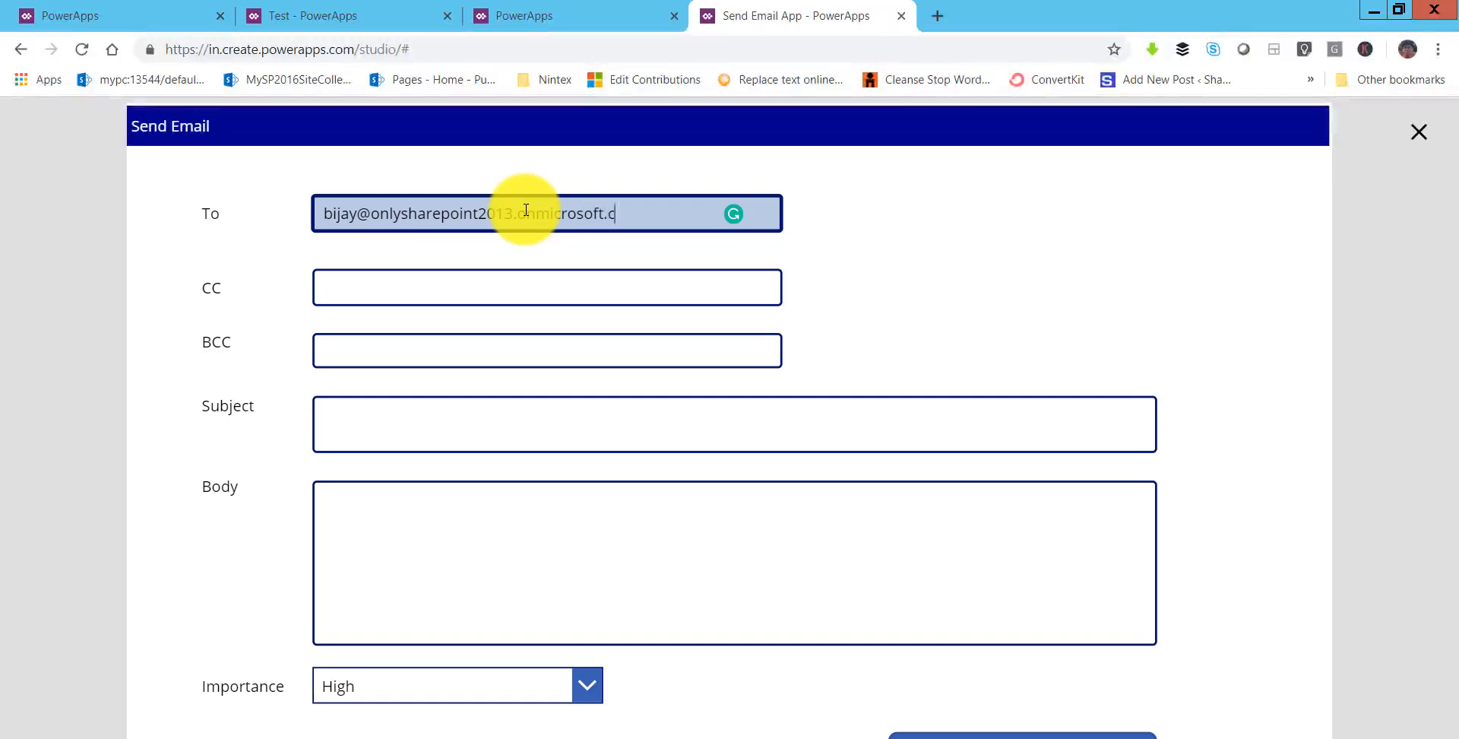
key("ctrl+a")
key("ctrl+c")
left_click(472, 280)
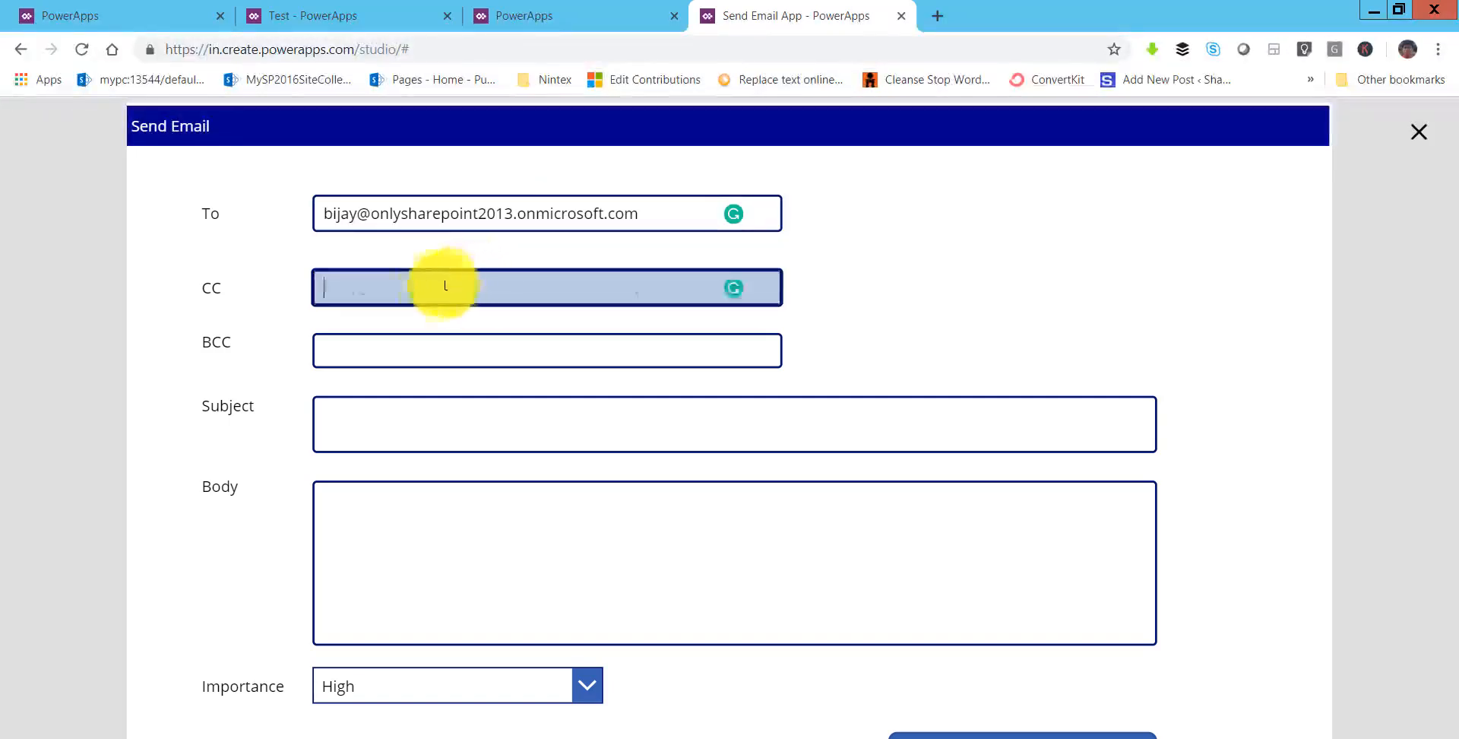
key("ctrl+v")
left_click_drag(355, 287, 333, 287)
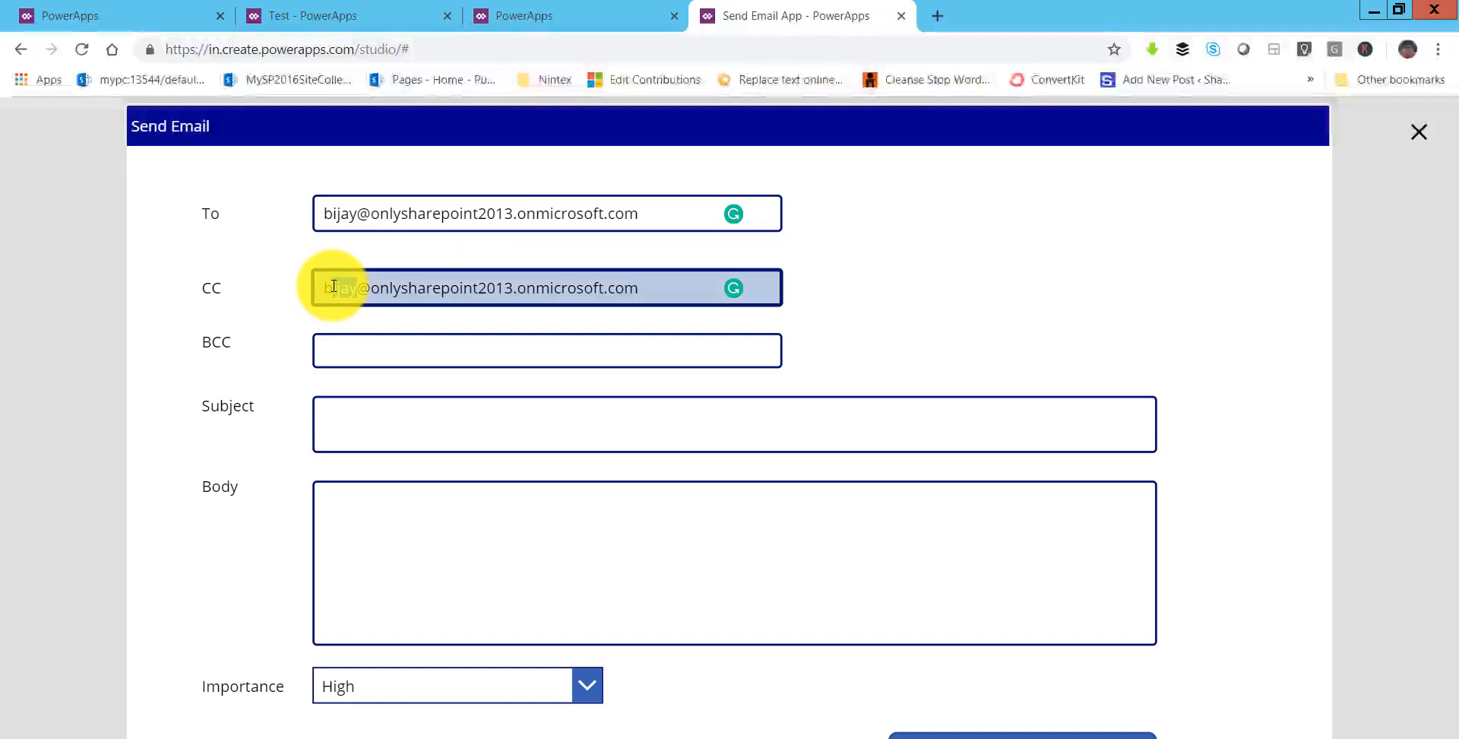
left_click(363, 342)
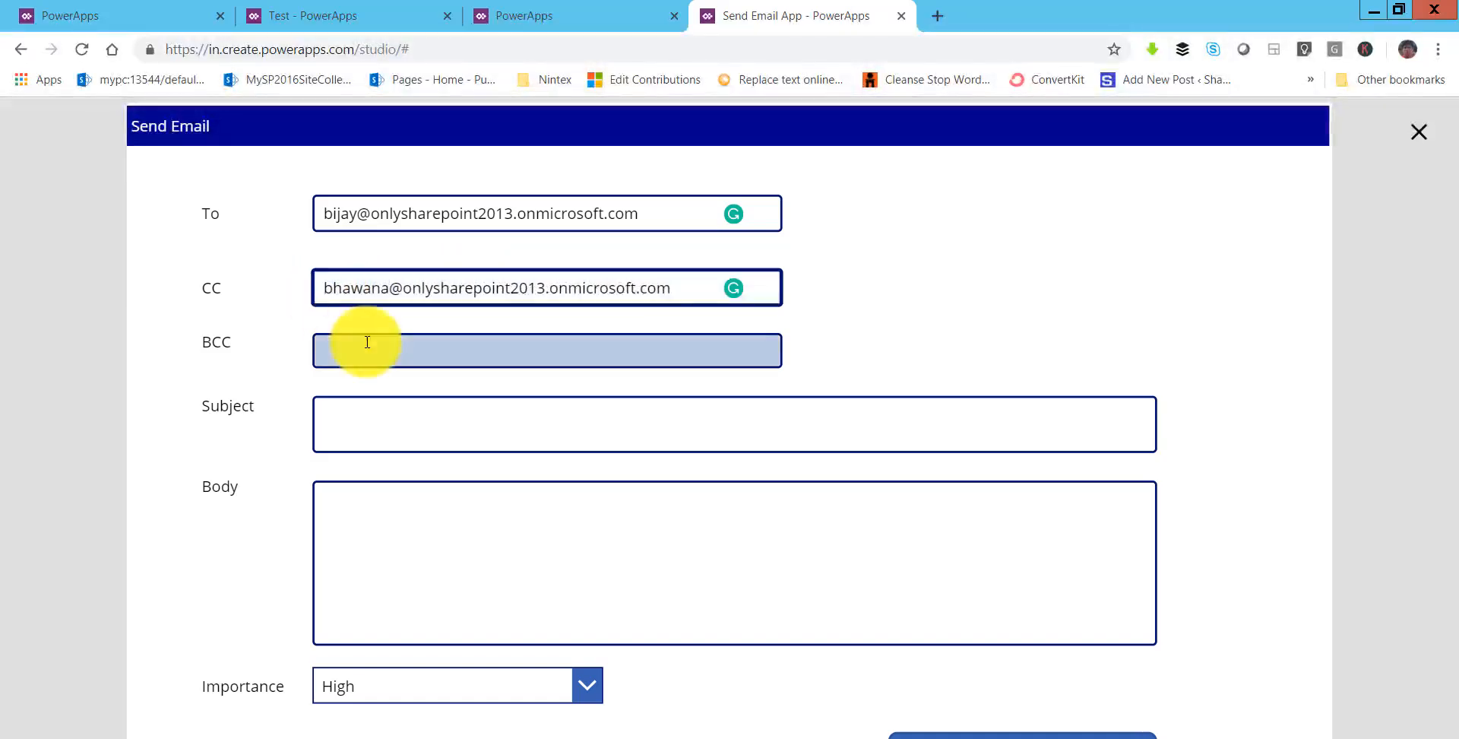
key("ctrl+v")
left_click_drag(353, 349, 317, 349)
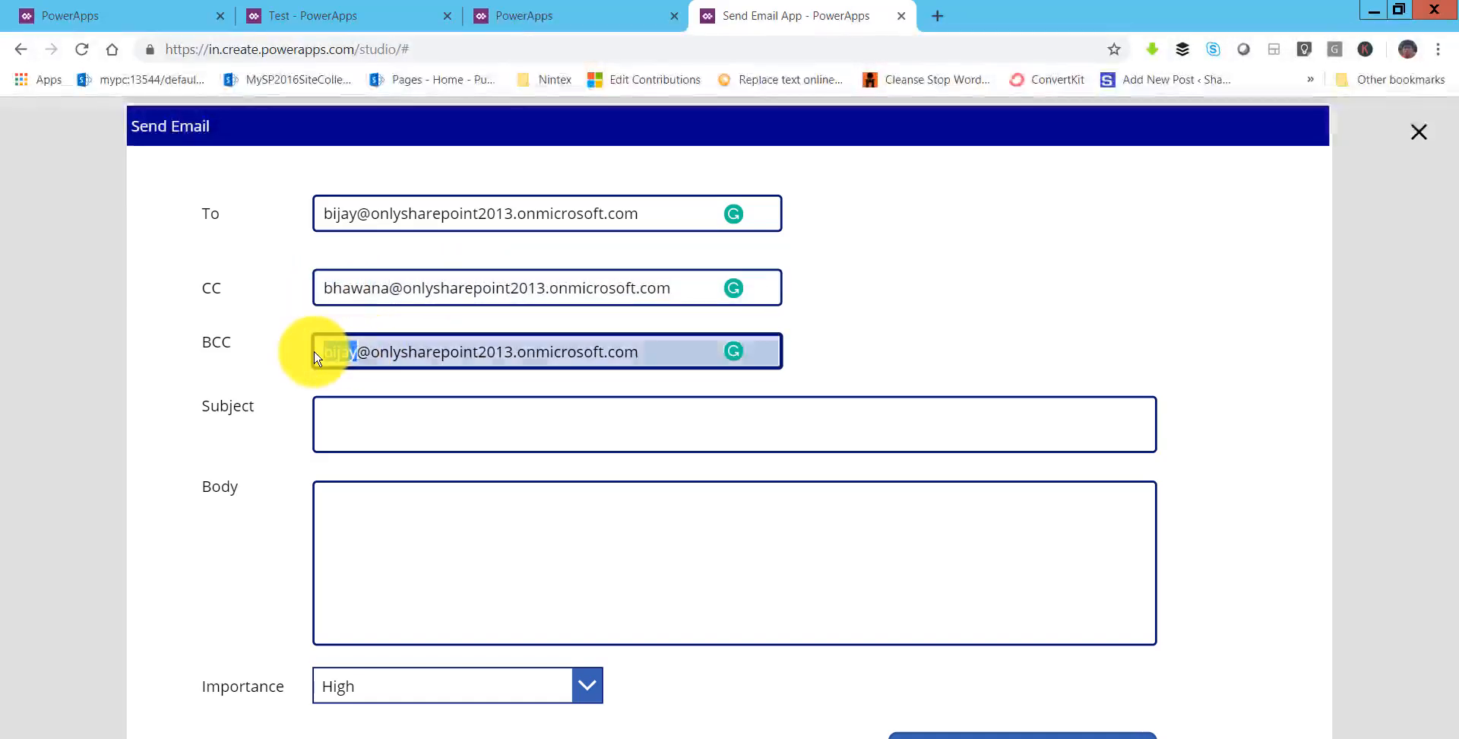
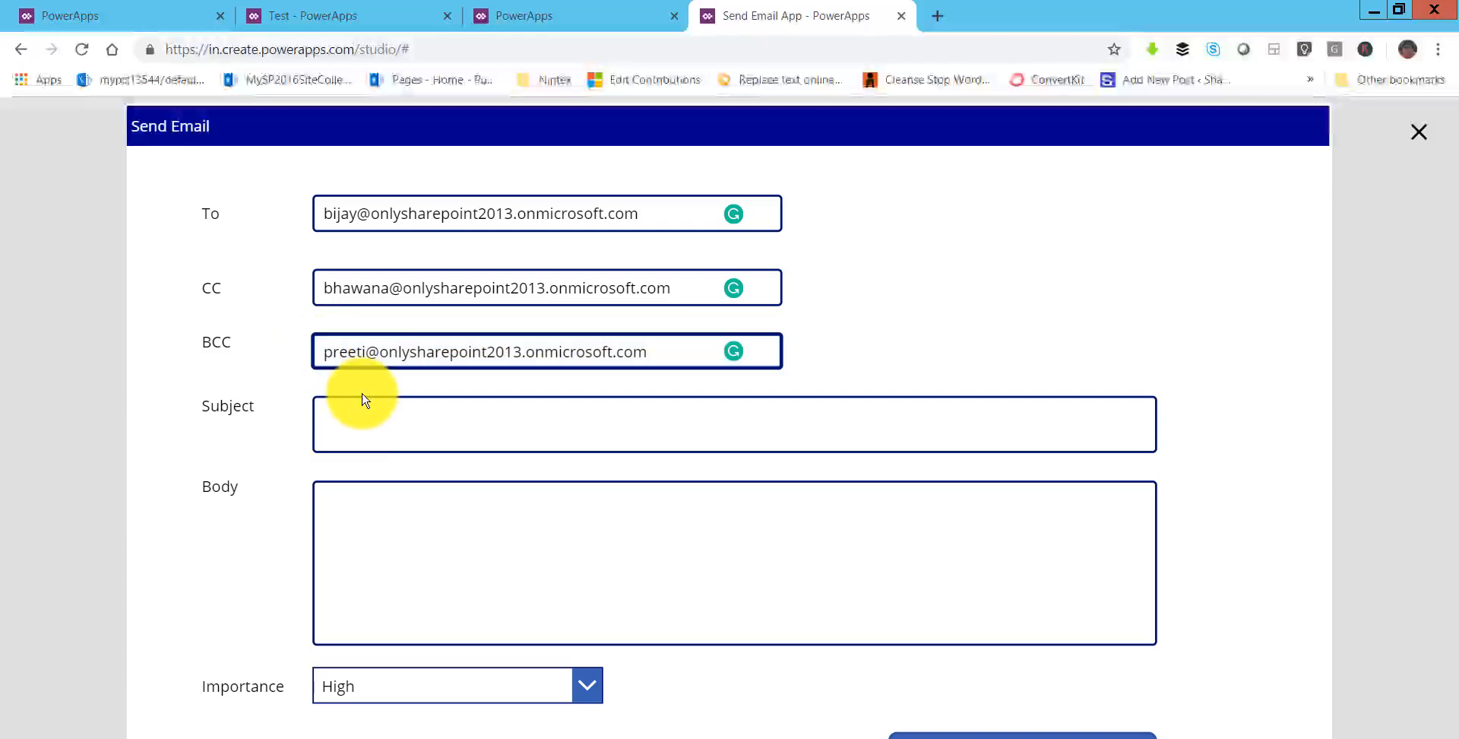
- Enter subject 'EMail Subject' and body 'This is our Email Body.'
left_click(362, 426)
type("E")
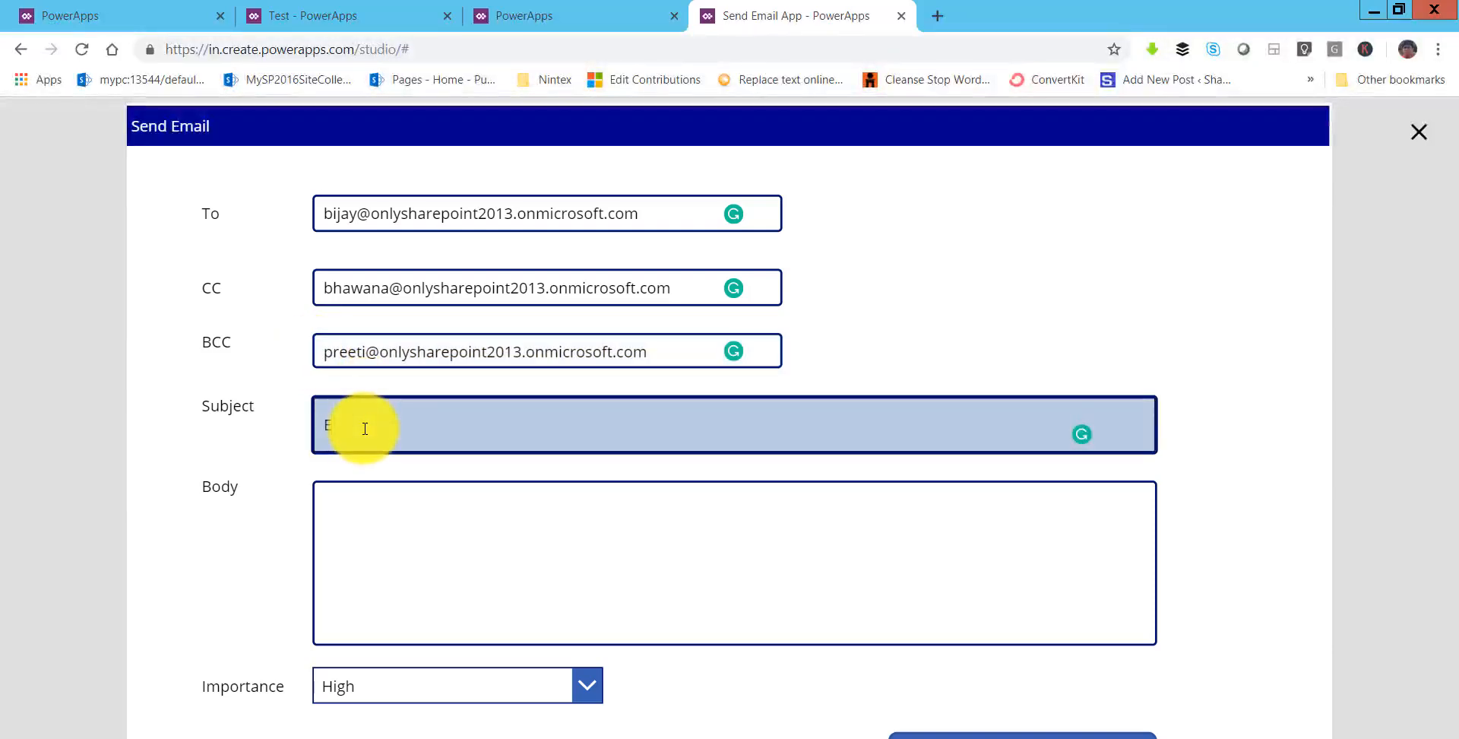
type("Mail Subject")
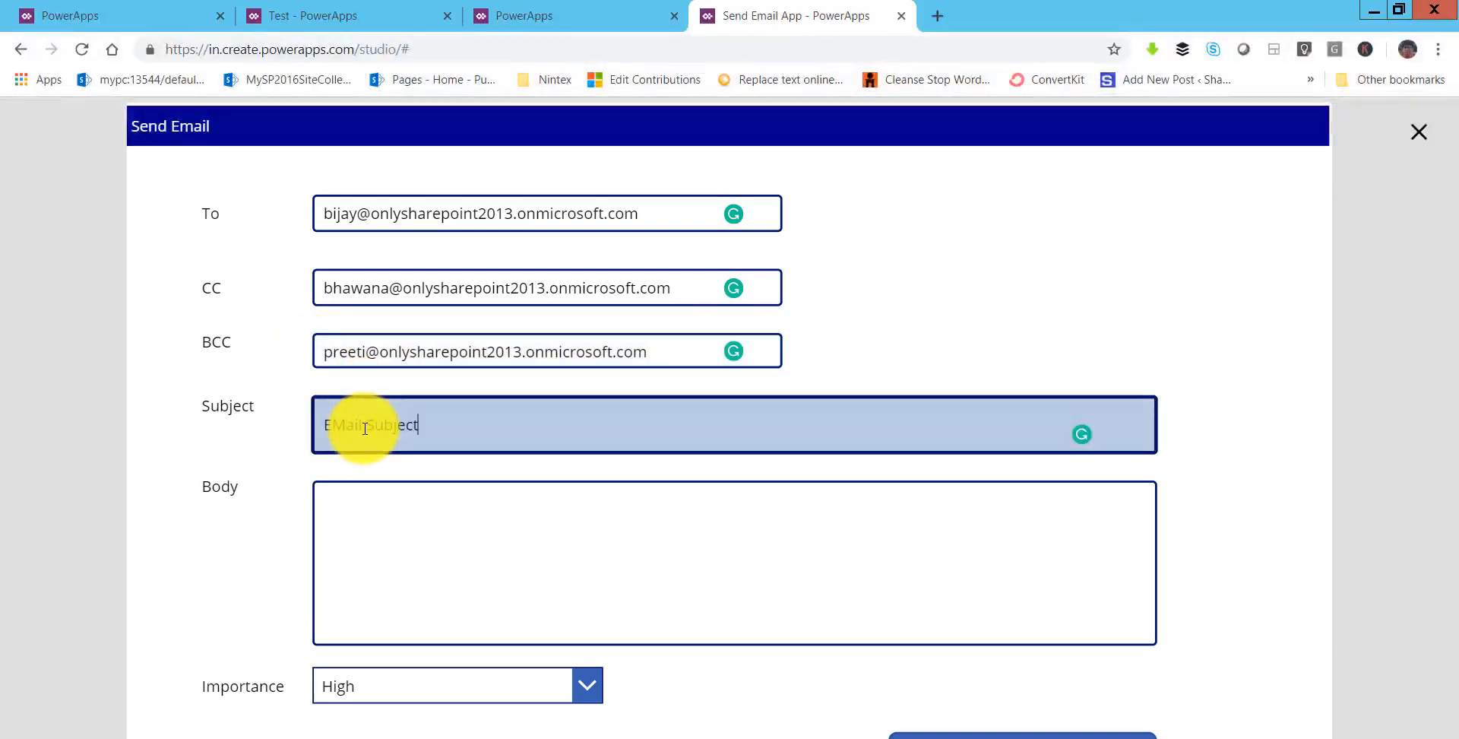
left_click(392, 523)
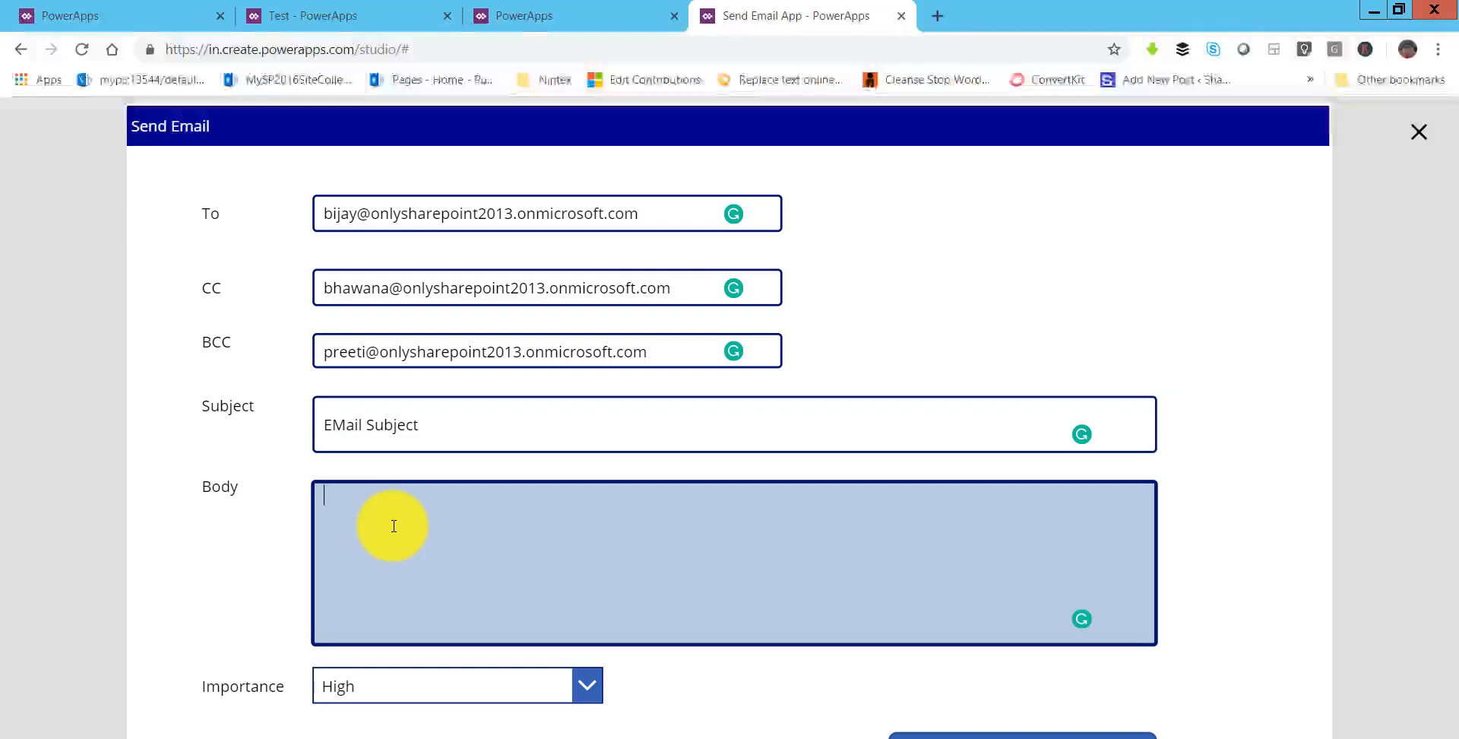
type("This is ou")
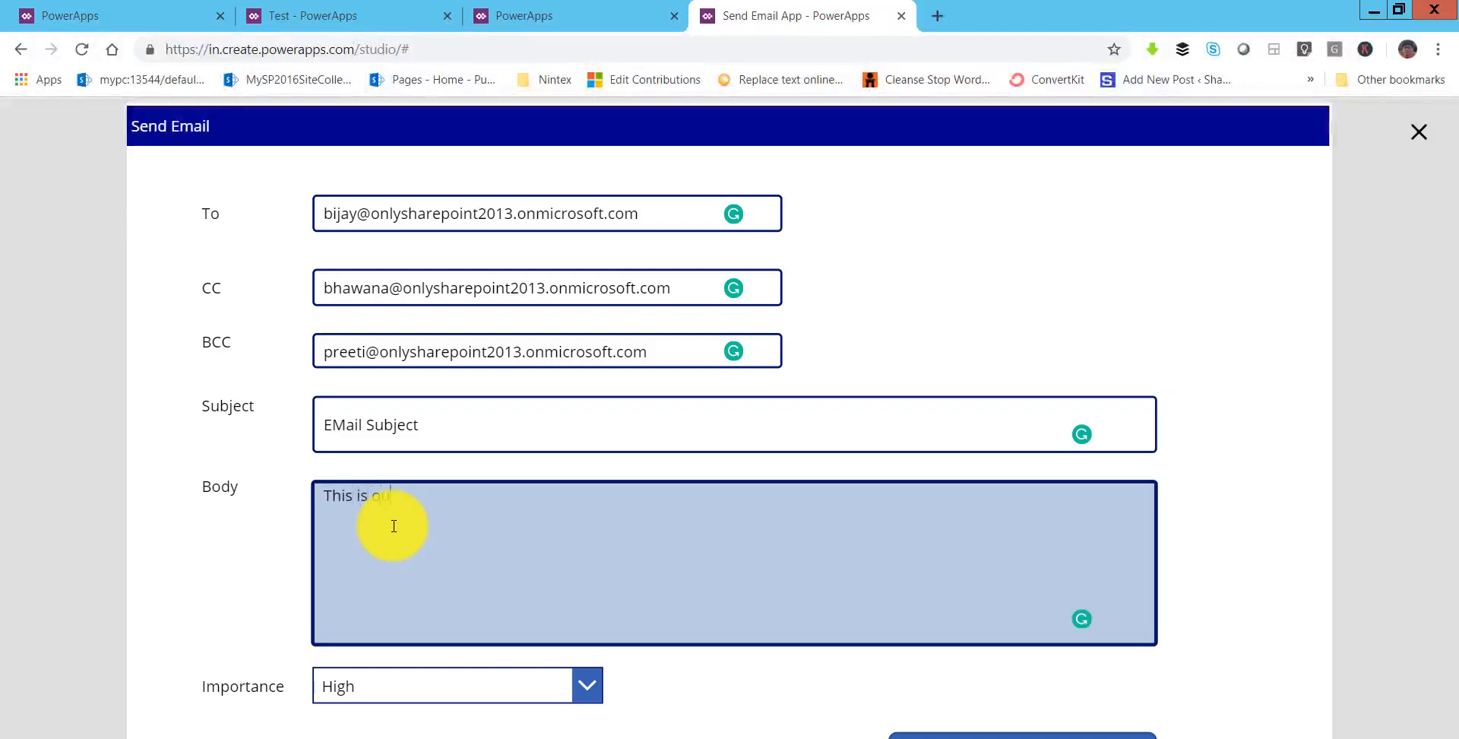
type("r Email ")
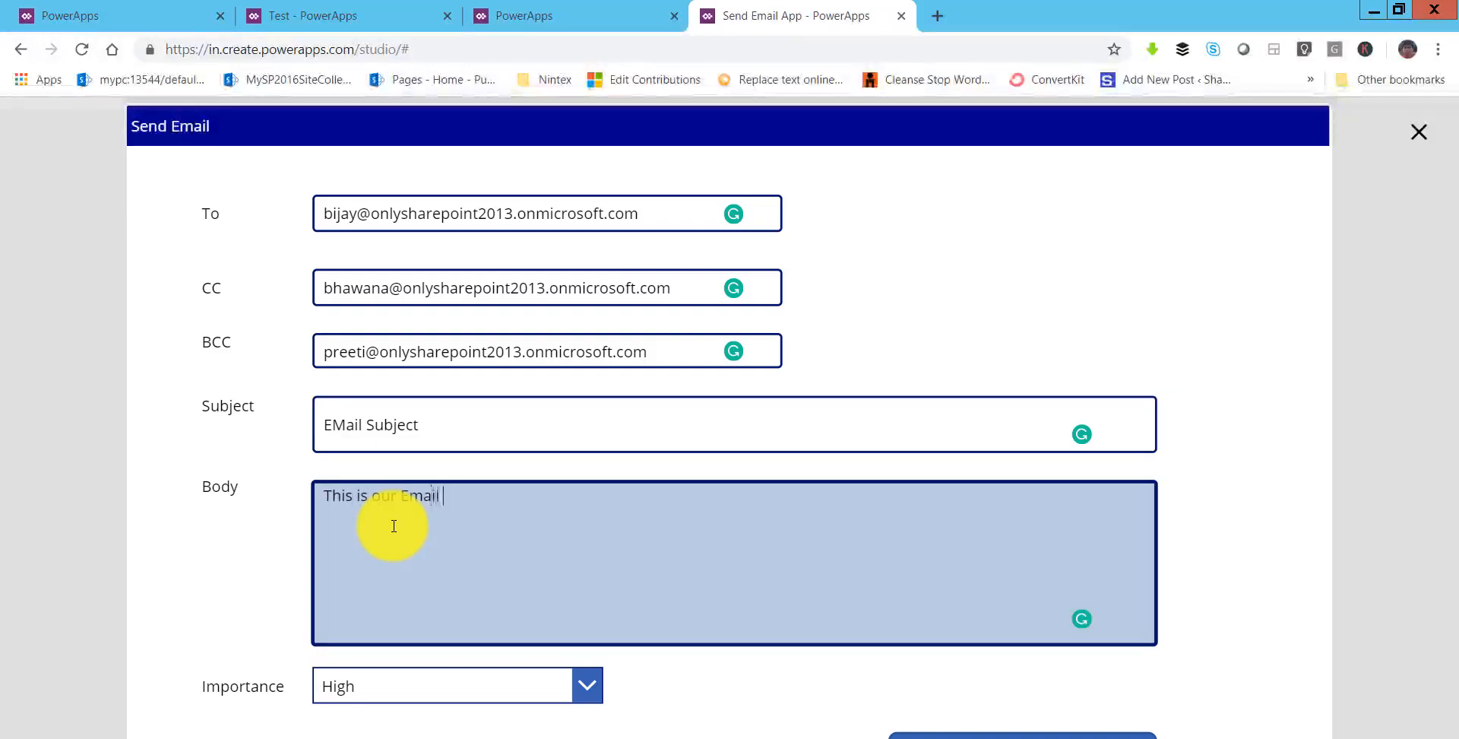
type("Body.")
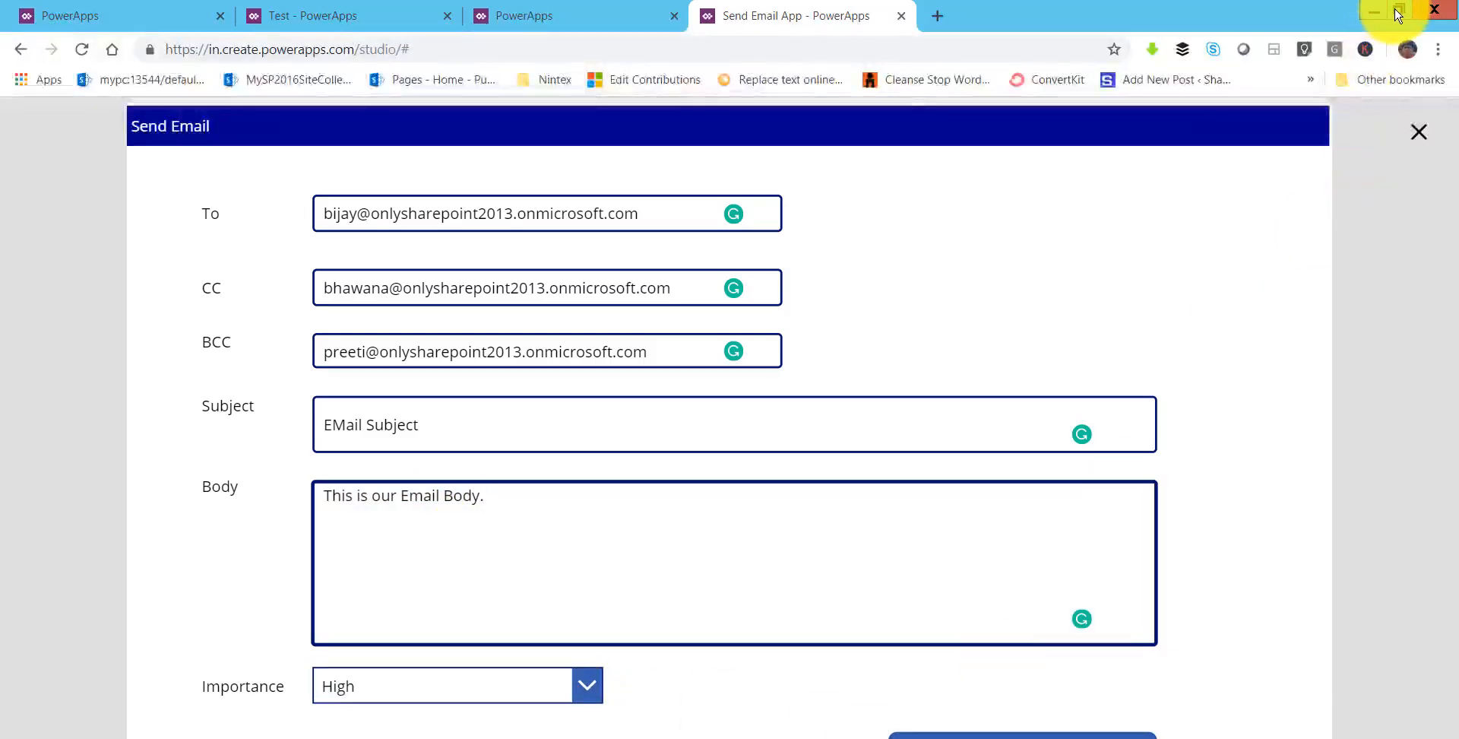
- Send the test email from the previewed form
left_click(1396, 11)
left_click_drag(1189, 136, 354, 1)
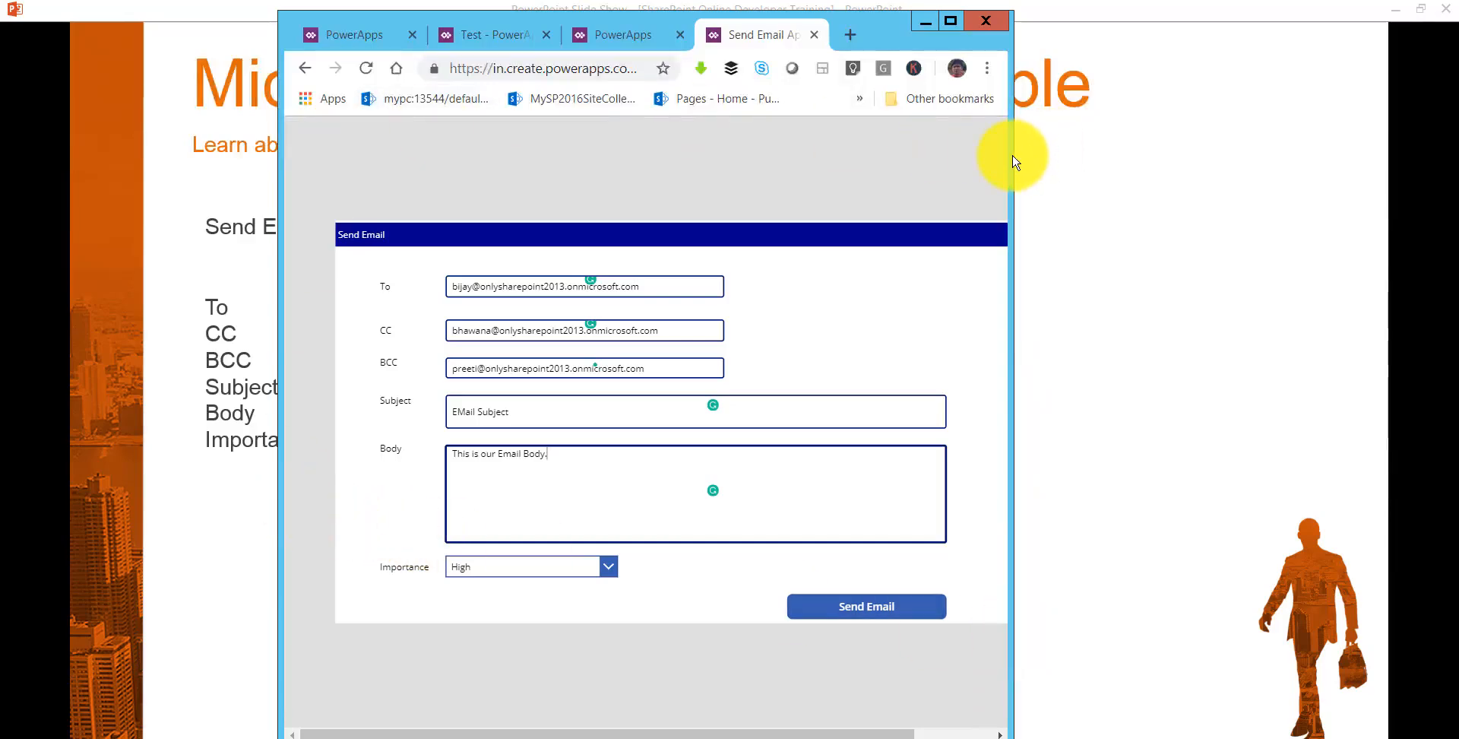
left_click_drag(1014, 162, 1302, 156)
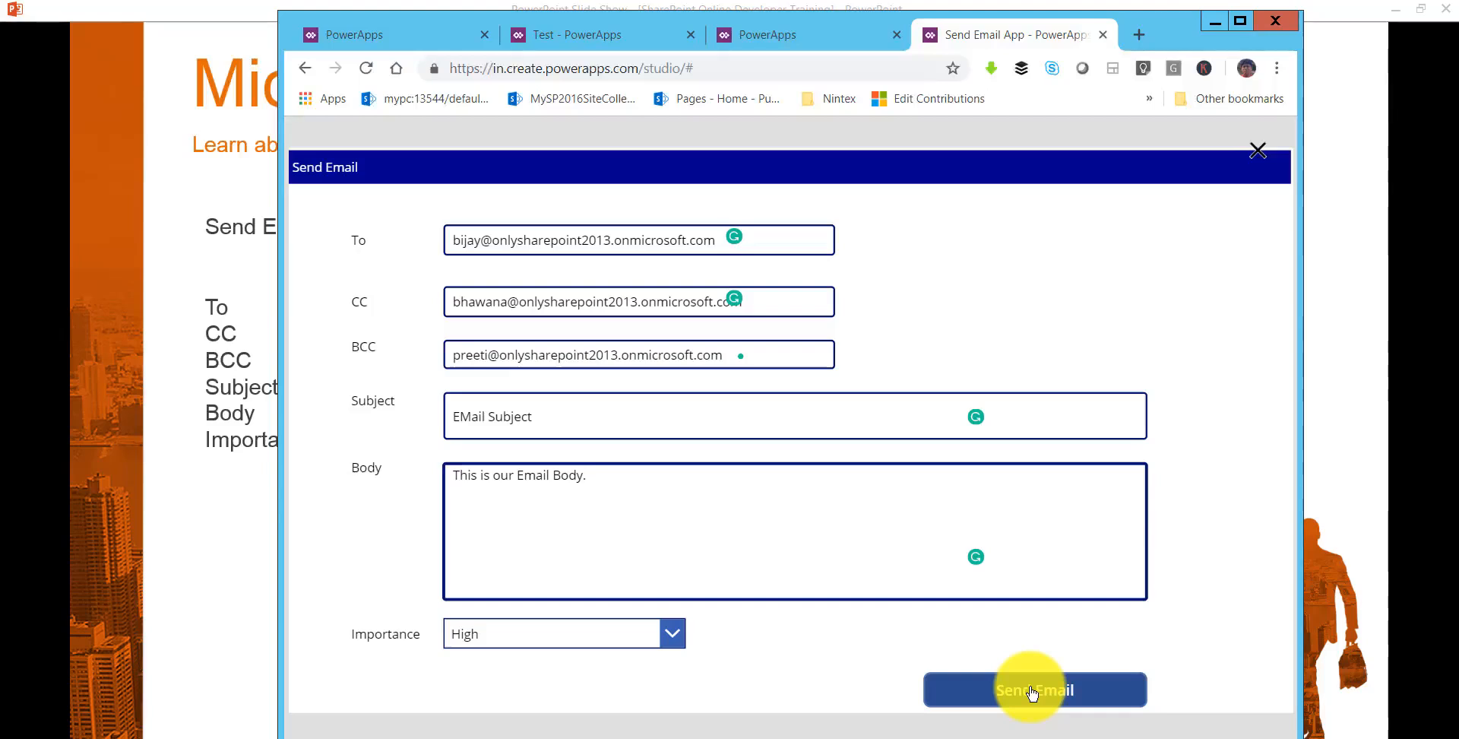
left_click(1031, 691)
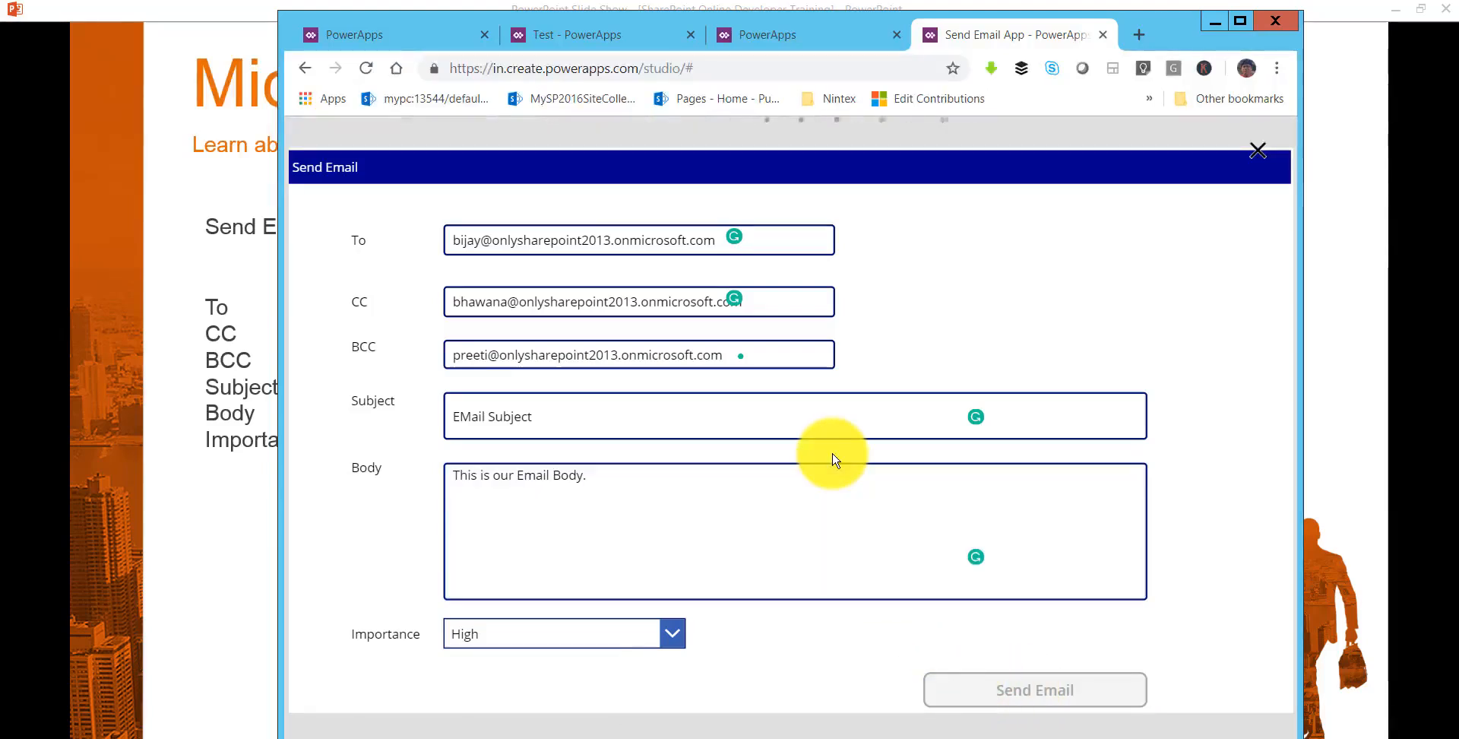
- Return to the PowerApps home page and launch Outlook from the app list
left_click(1239, 21)
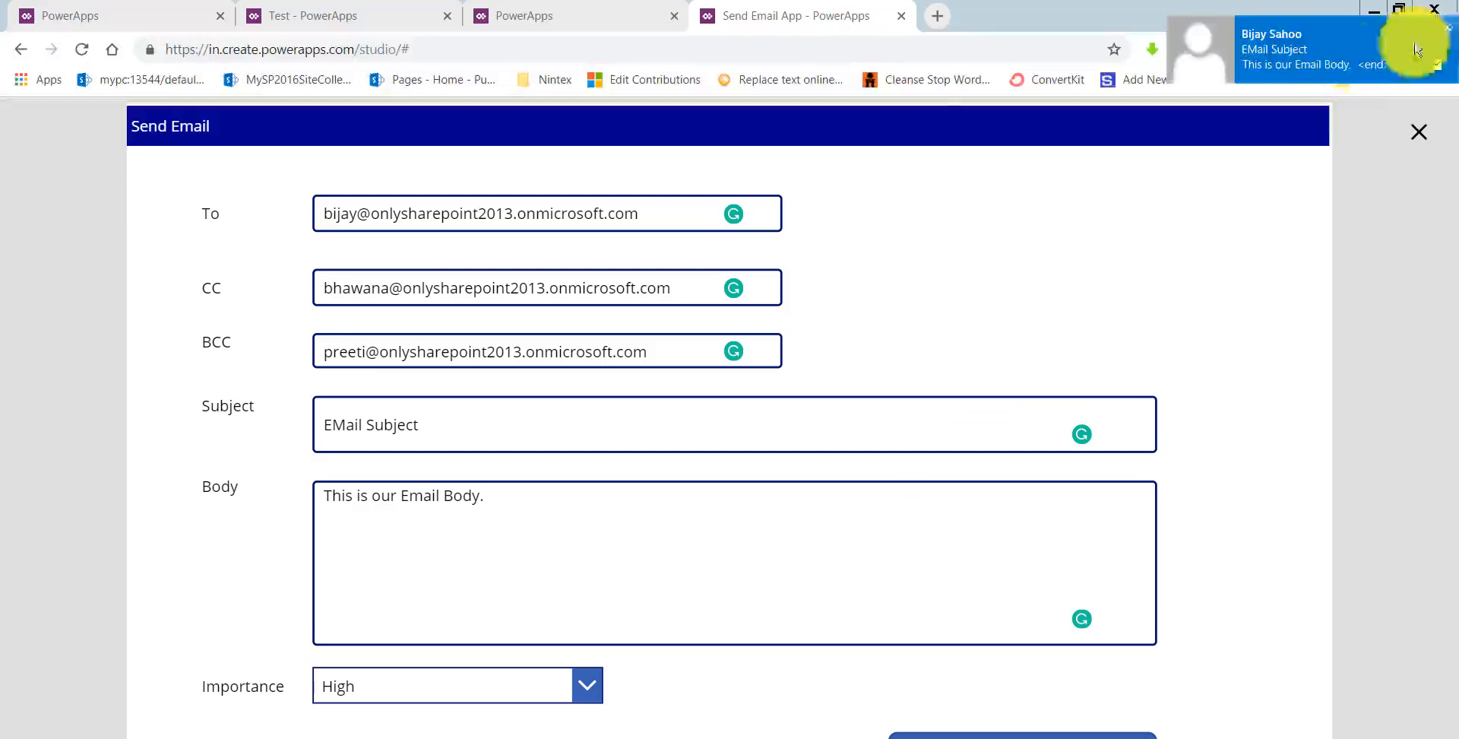
left_click(137, 21)
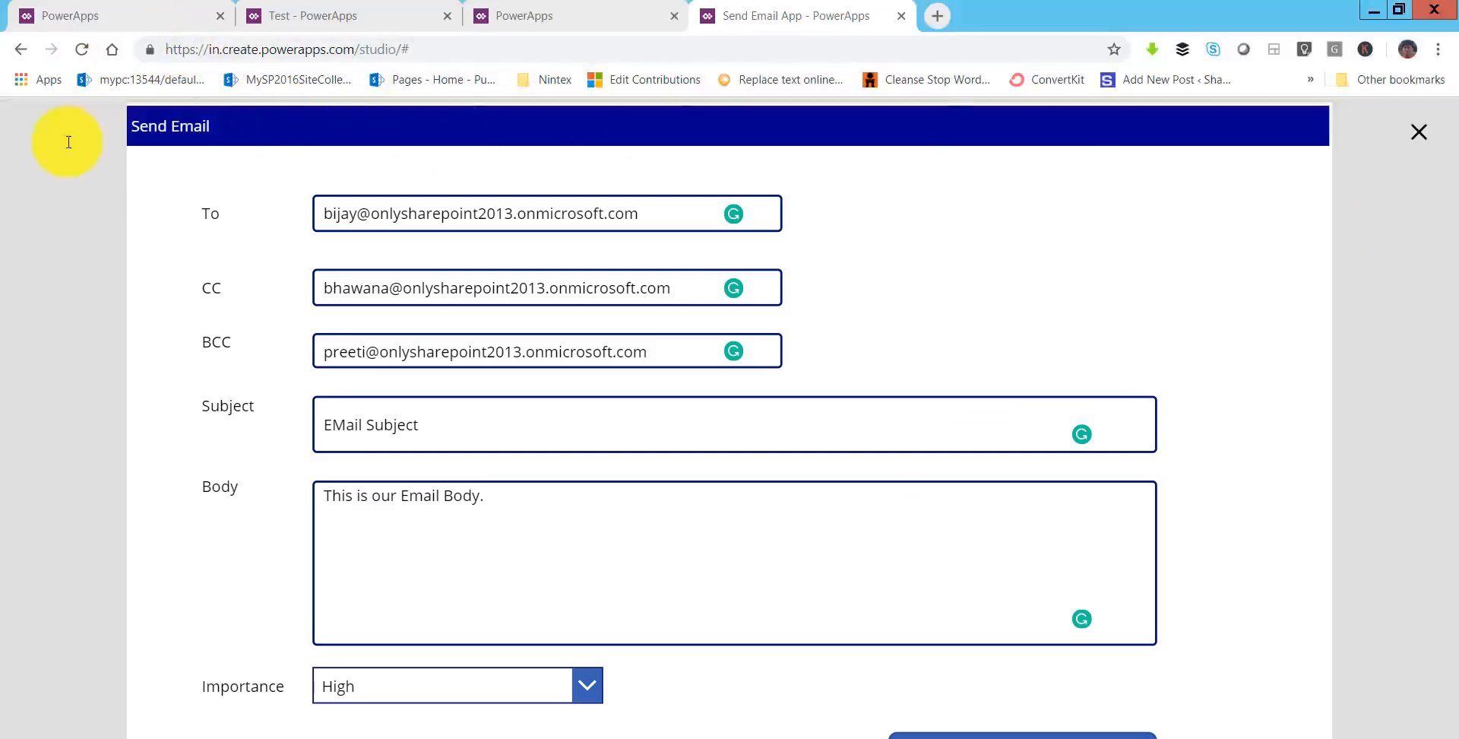
left_click(25, 124)
left_click(54, 294, "ctrl")
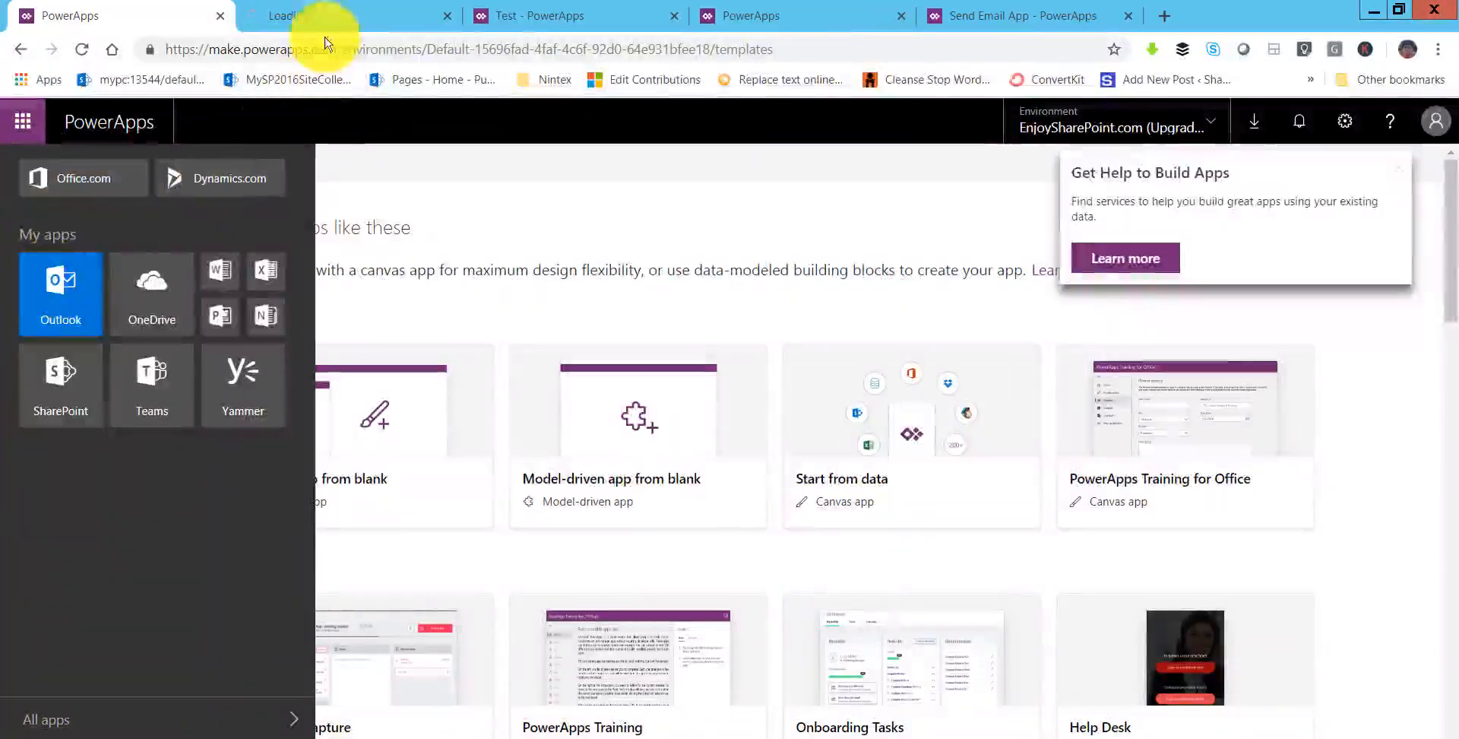
- Open the new 'EMail Subject' message in Outlook and expand its header to check the recipients
left_click_drag(326, 16, 902, 16)
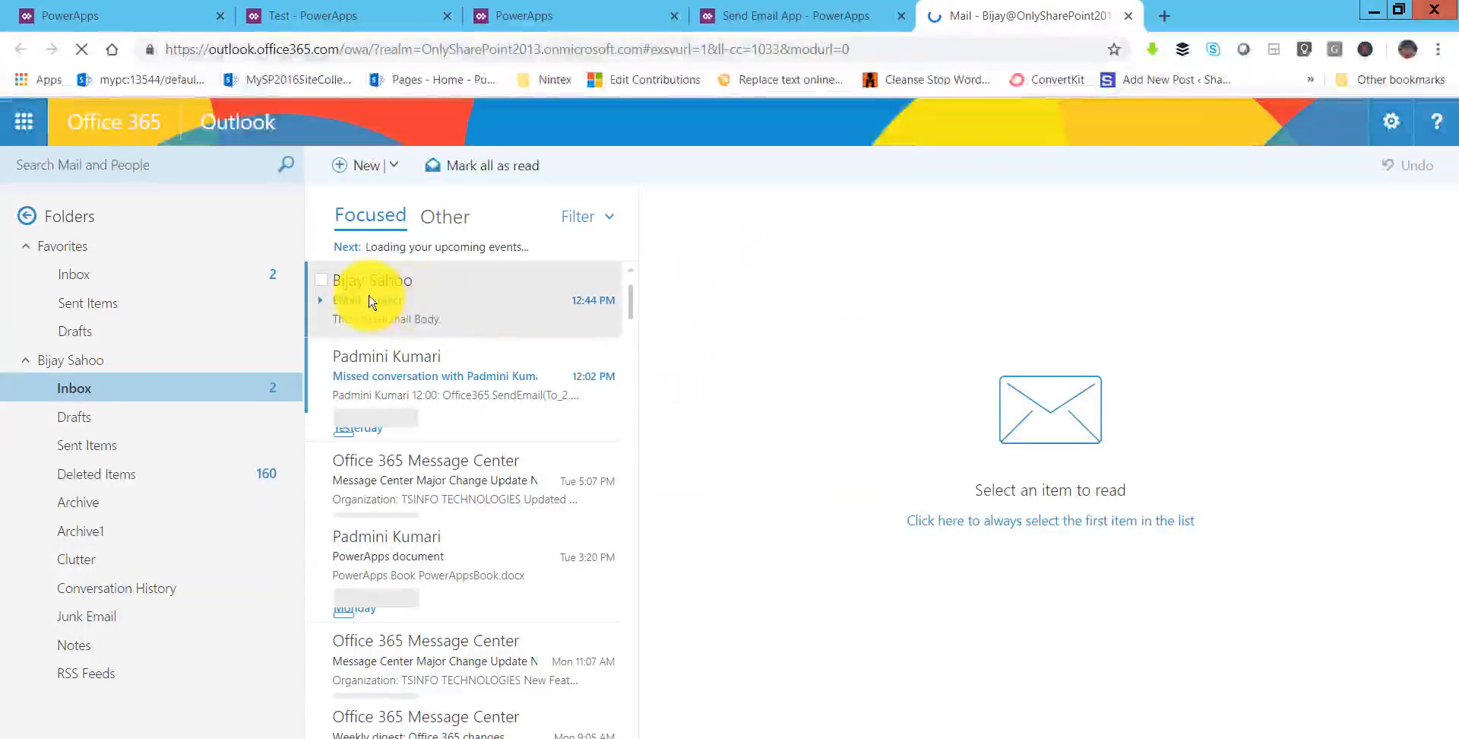
left_click(386, 311)
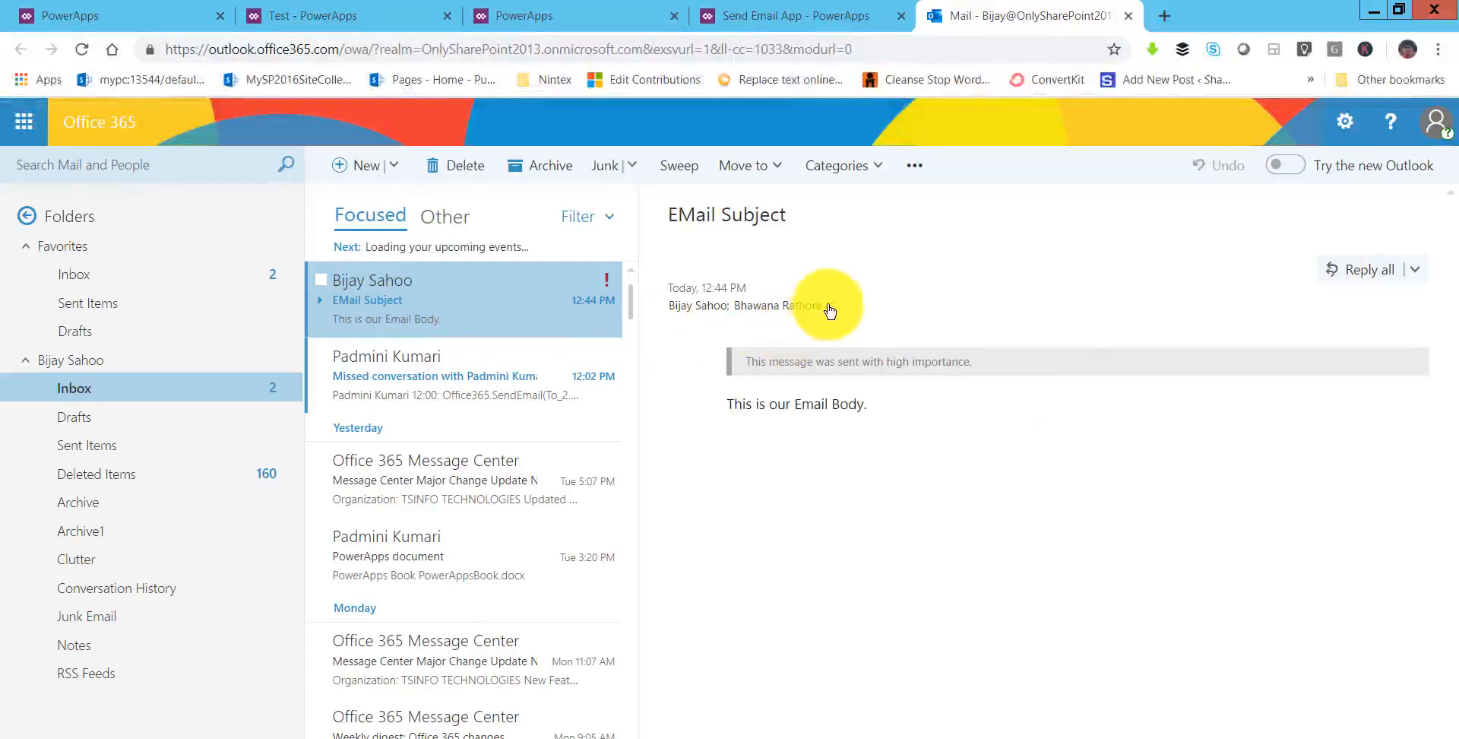
left_click(830, 310)
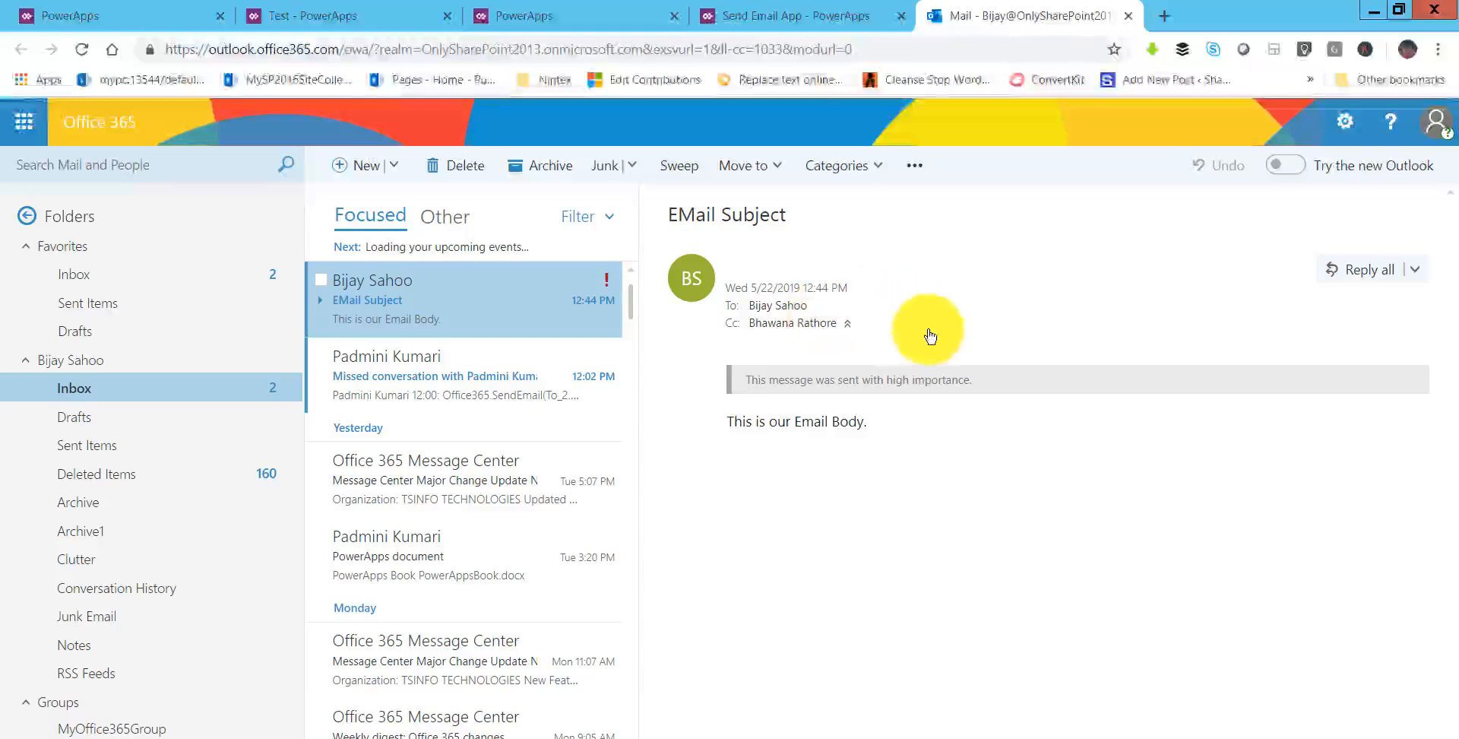
- Confirm the high-importance notice and the 'Email Body' text, then return to the Send Email App
triple_click(976, 380)
left_click(803, 417)
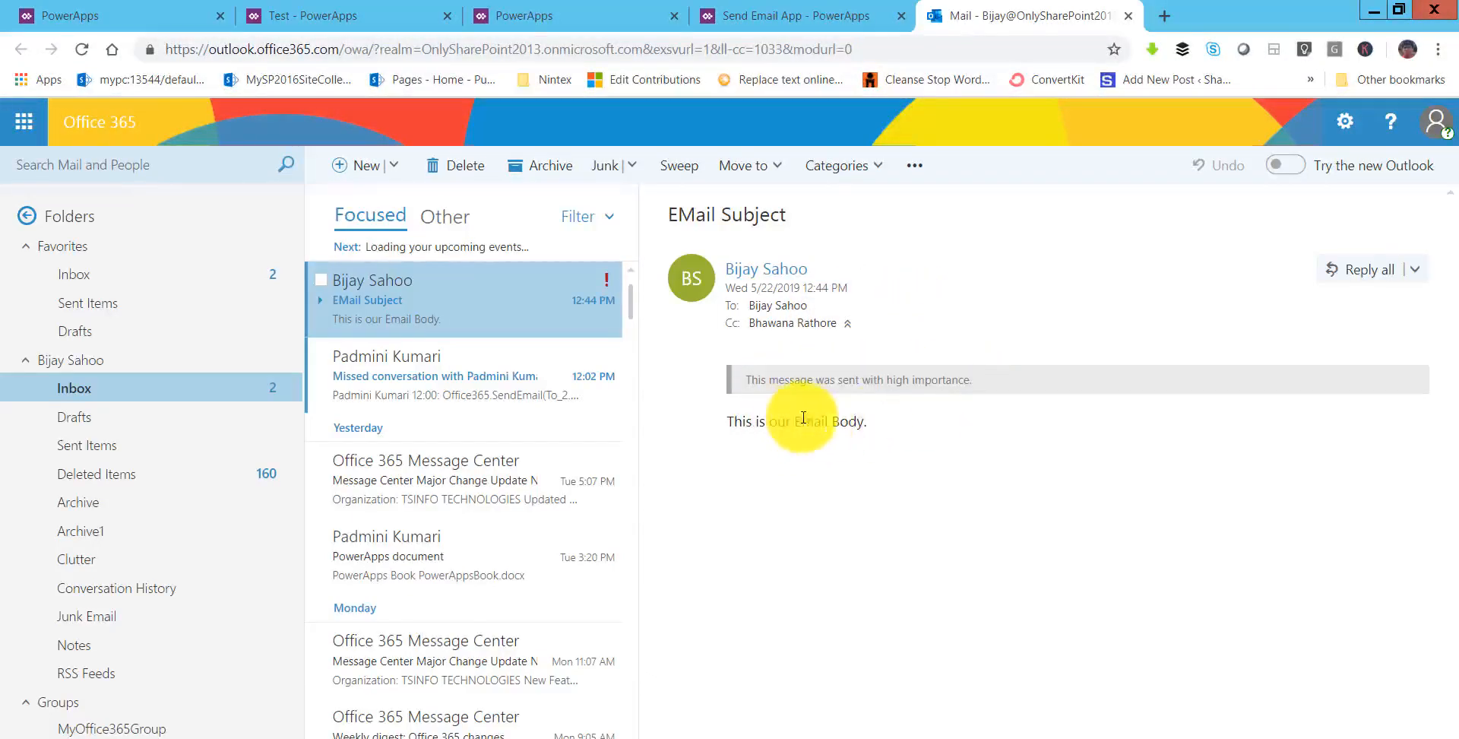
left_click_drag(870, 421, 794, 421)
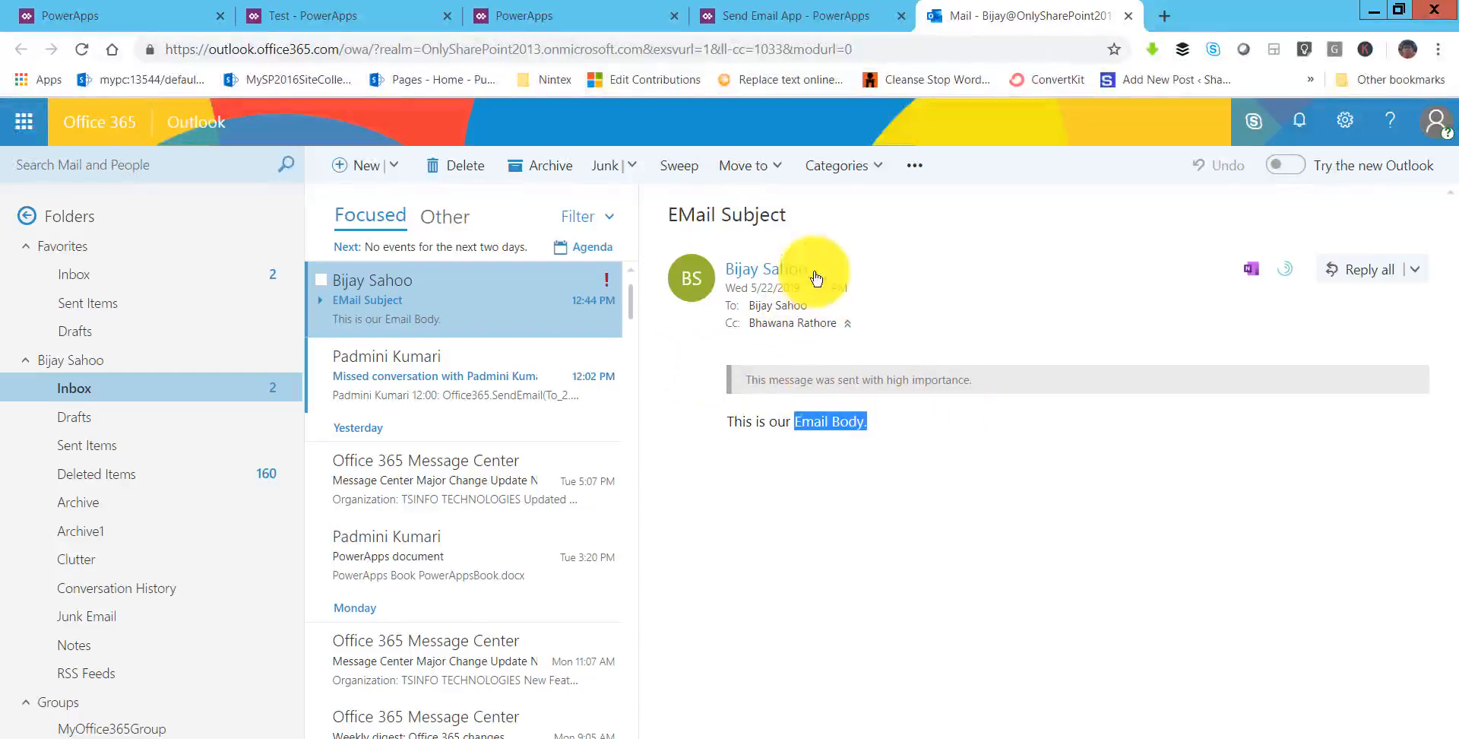
left_click(812, 16)
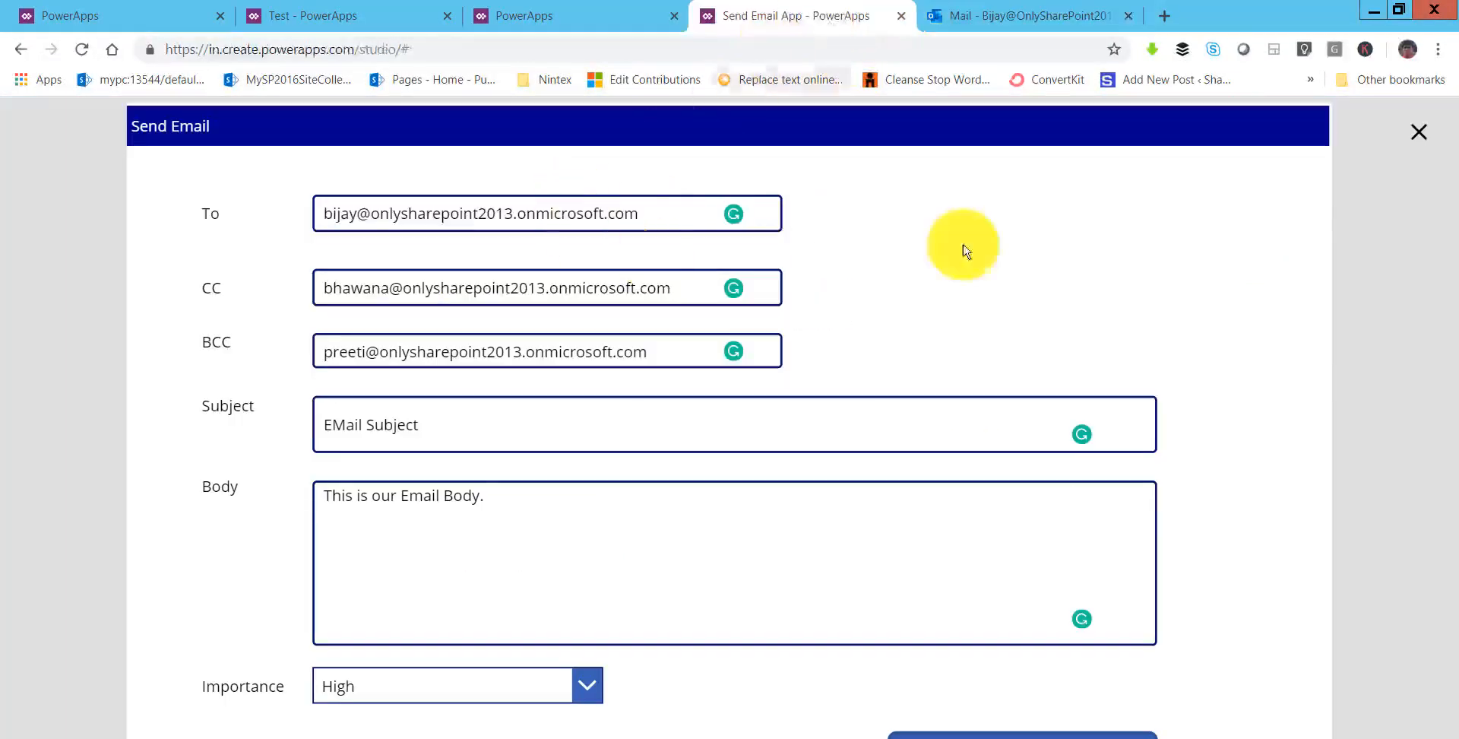
- Close the preview and save the Send Email App to the cloud via File > Save as
left_click(1418, 134)
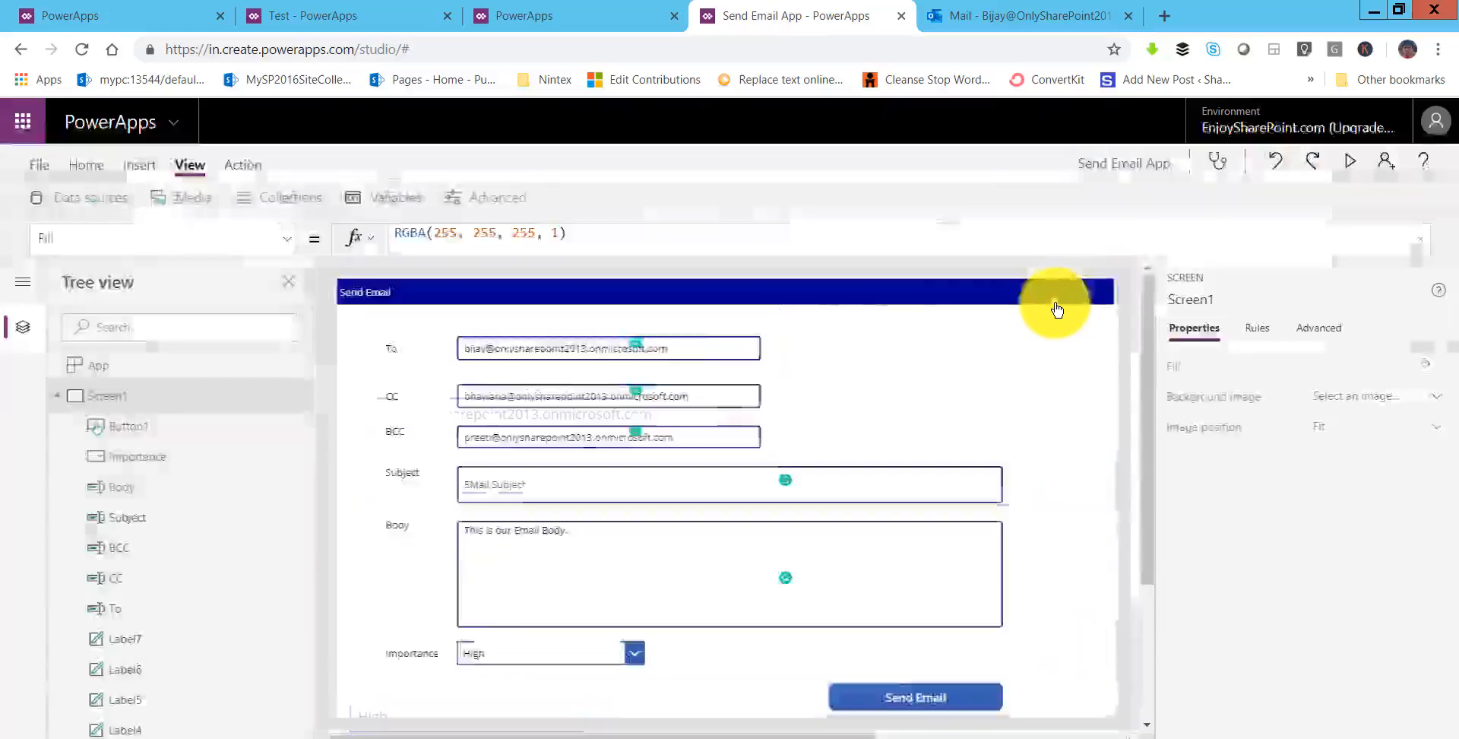
left_click(34, 163)
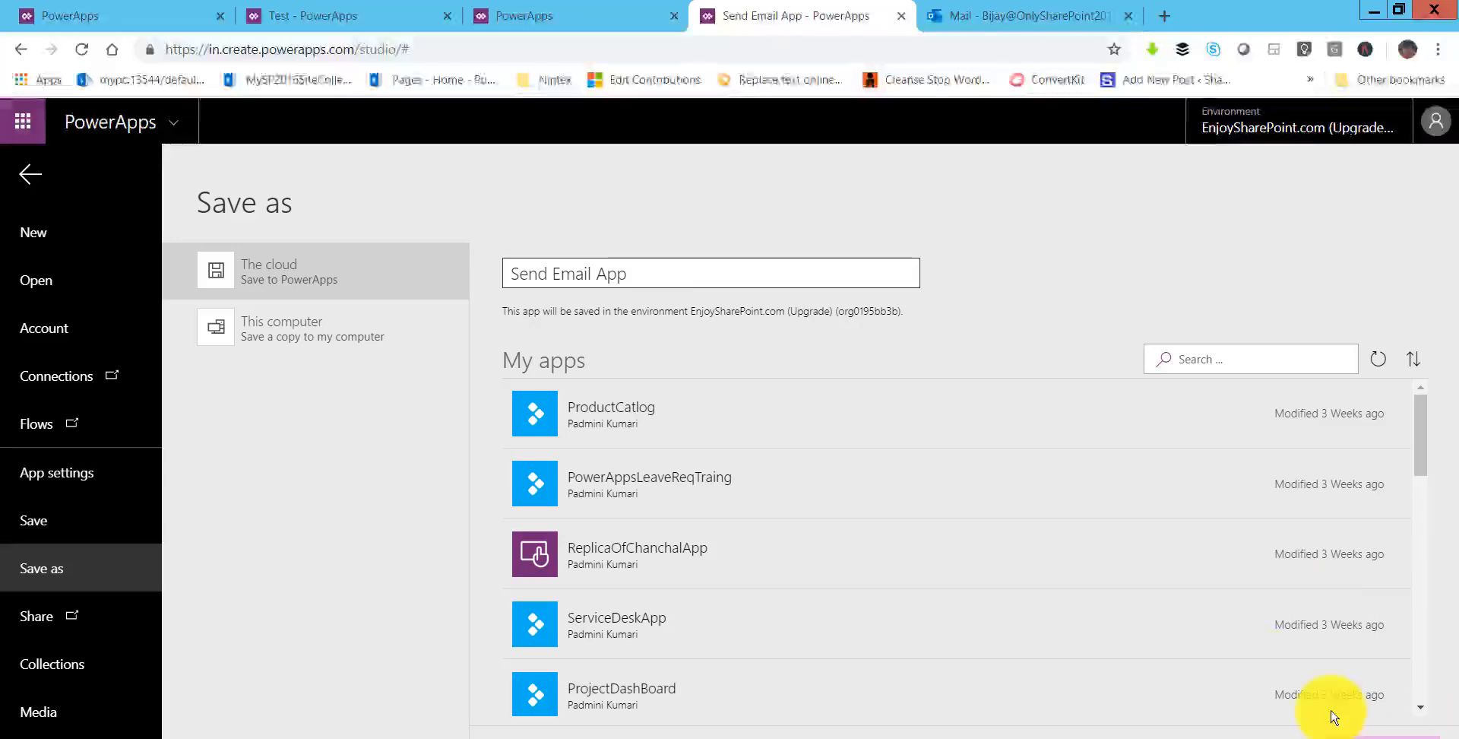
left_click(1360, 732)
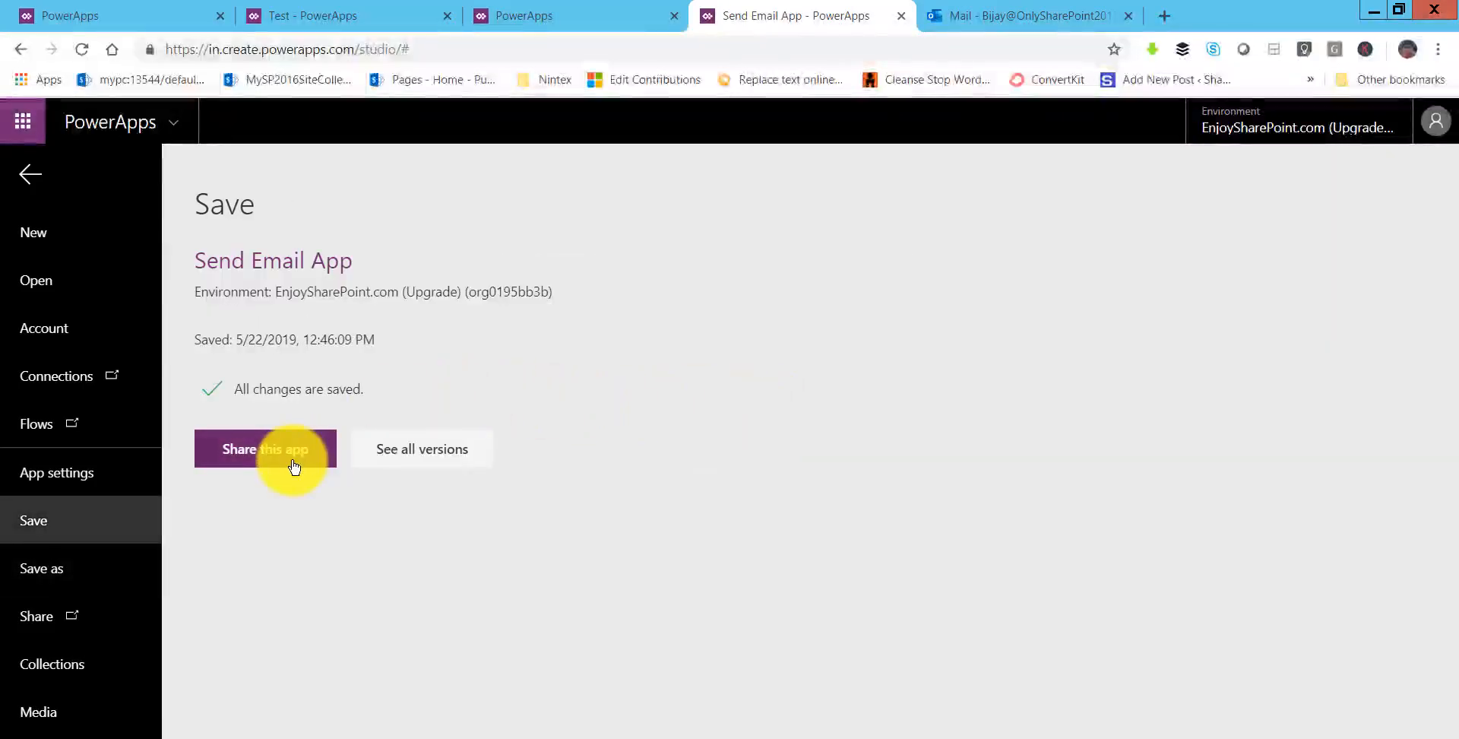
- Share the Send Email App with the searched colleague as Co-owner, then close the share panel
left_click(273, 463)
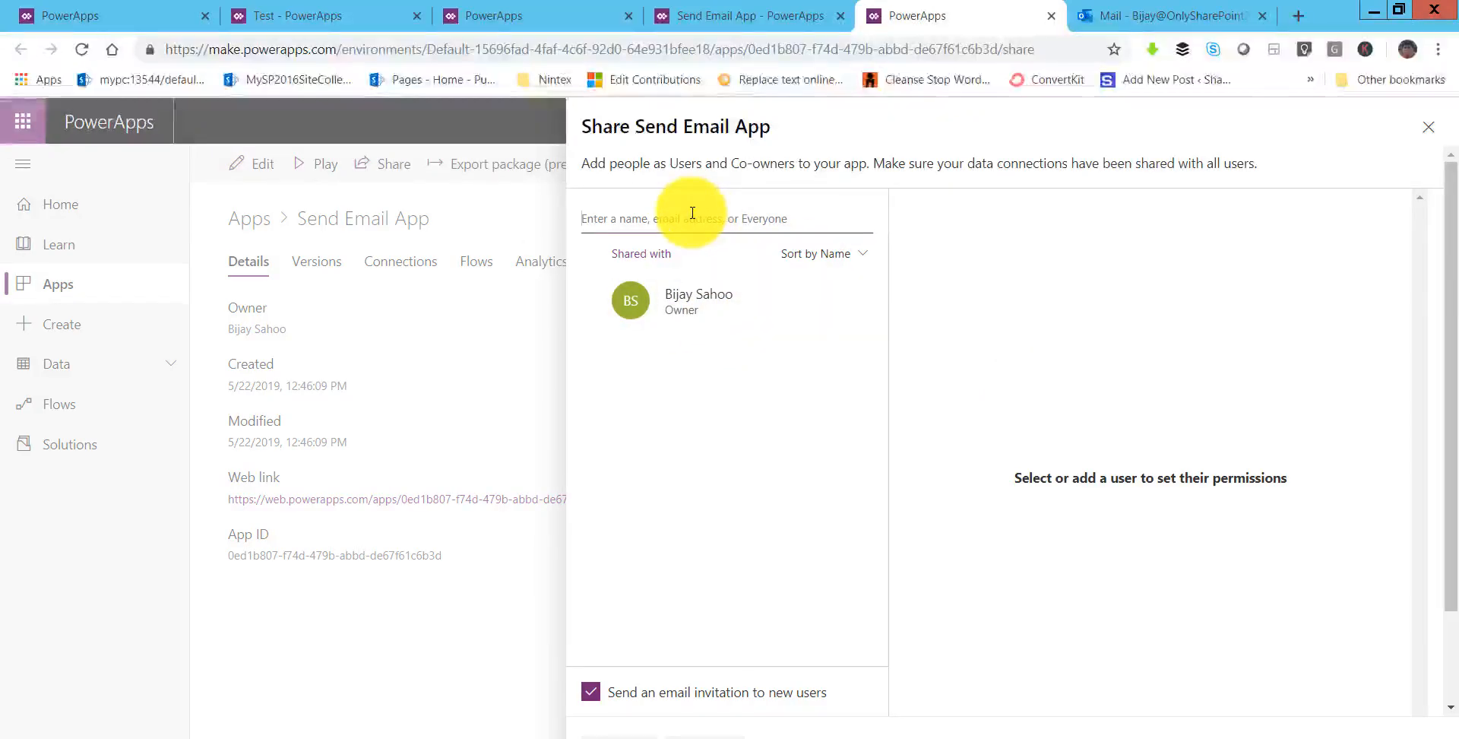
type("pre")
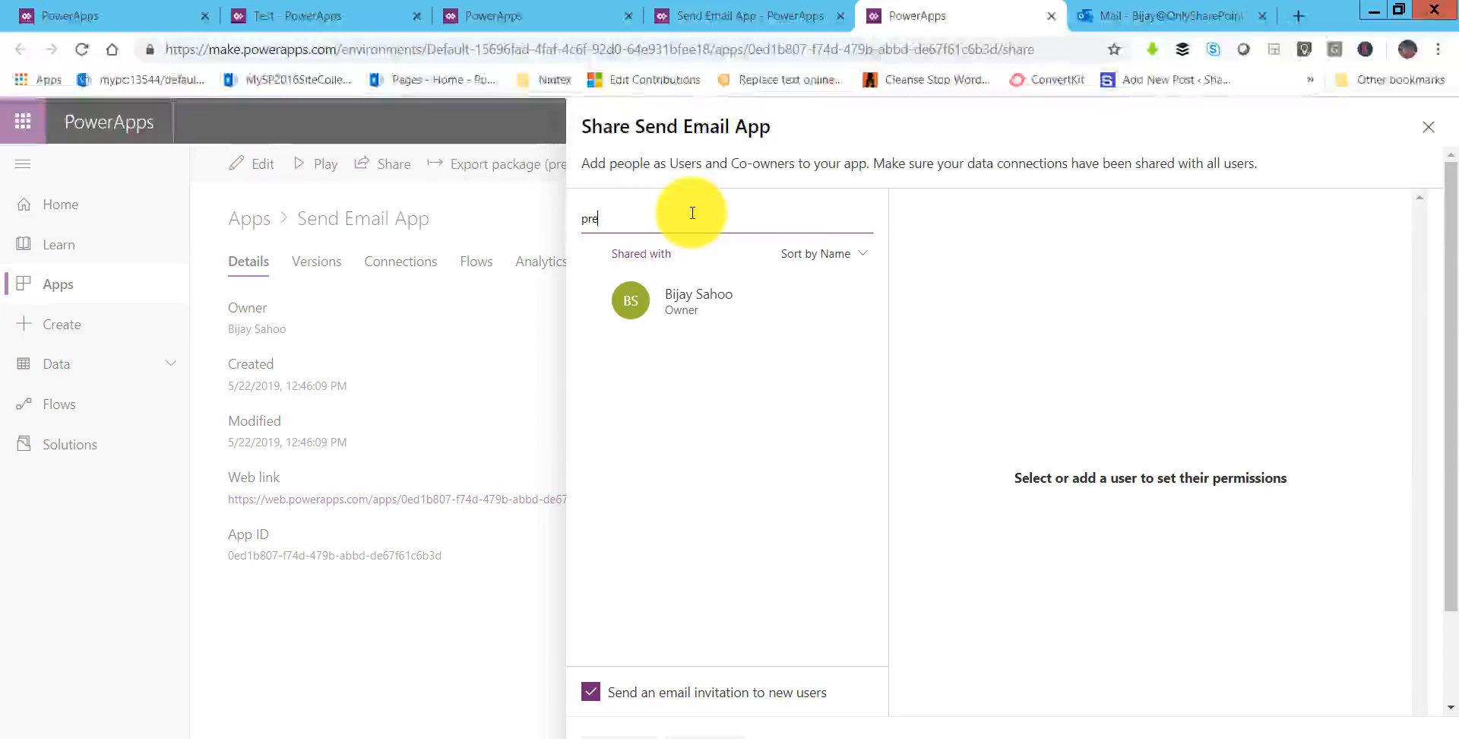
type("e")
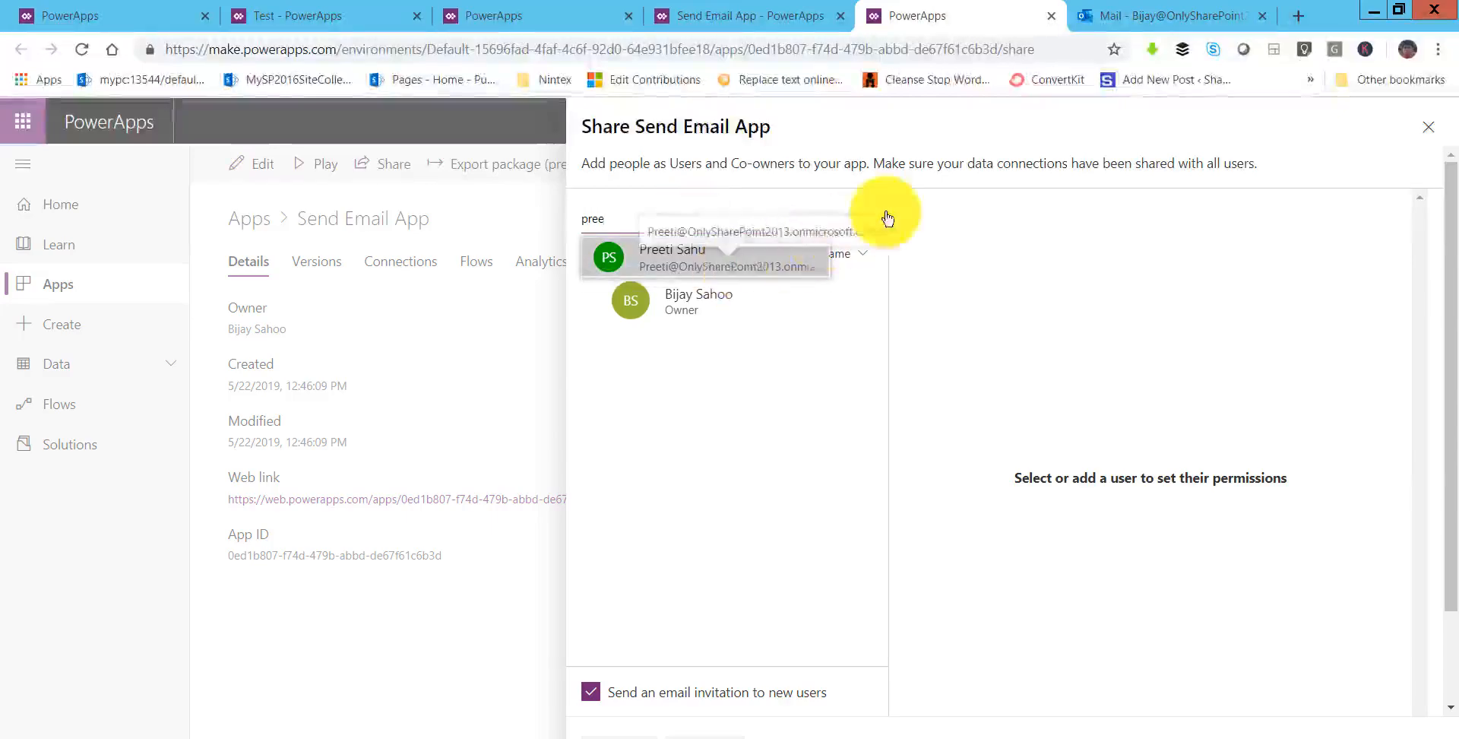
left_click(665, 251)
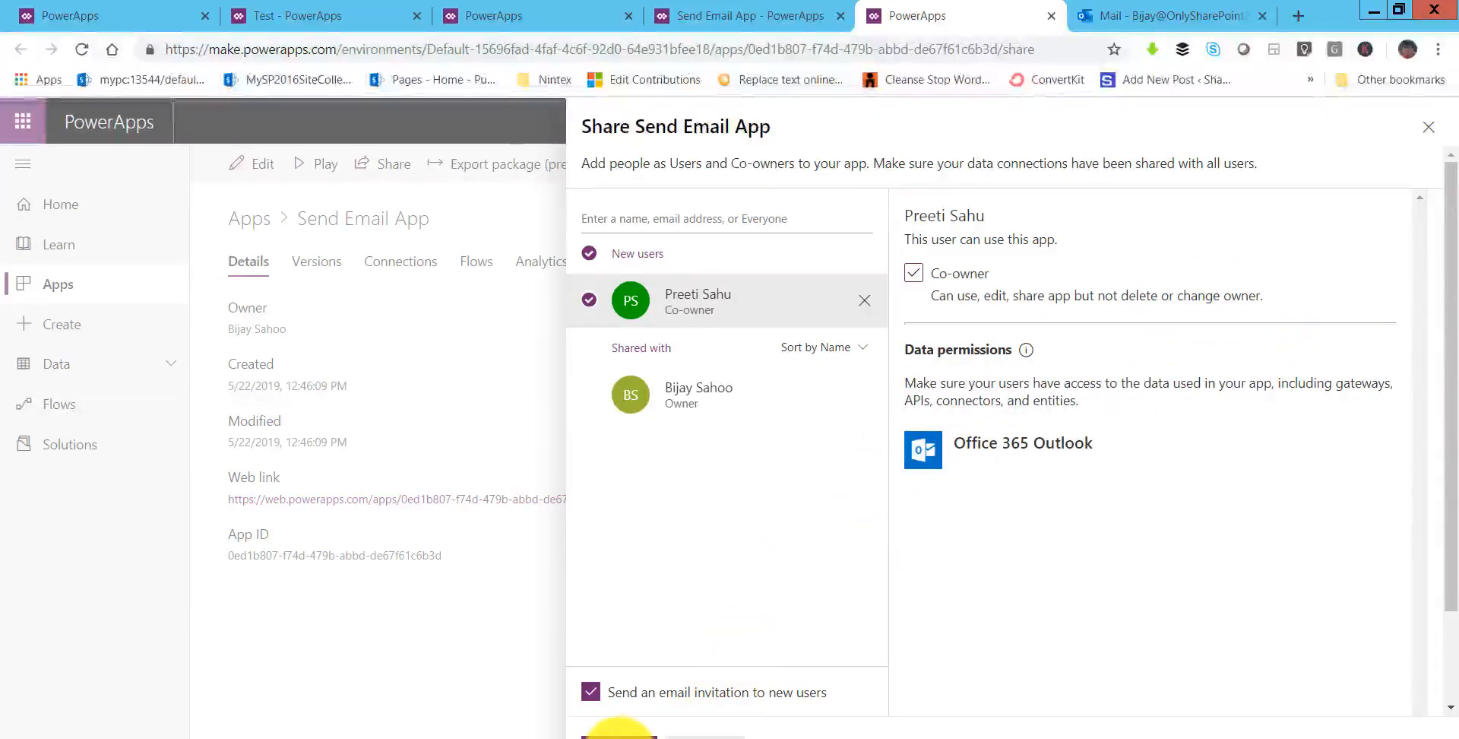
left_click(618, 732)
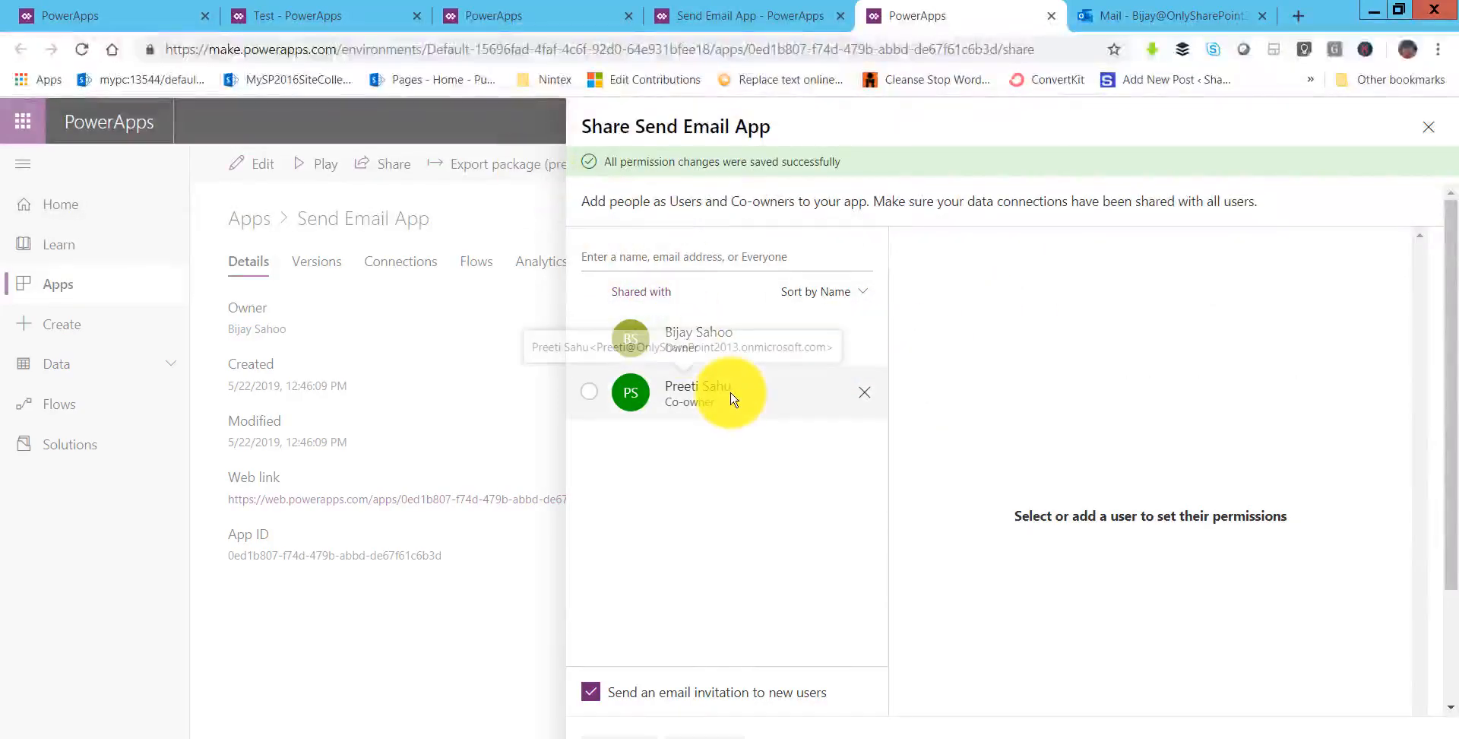
left_click(642, 396)
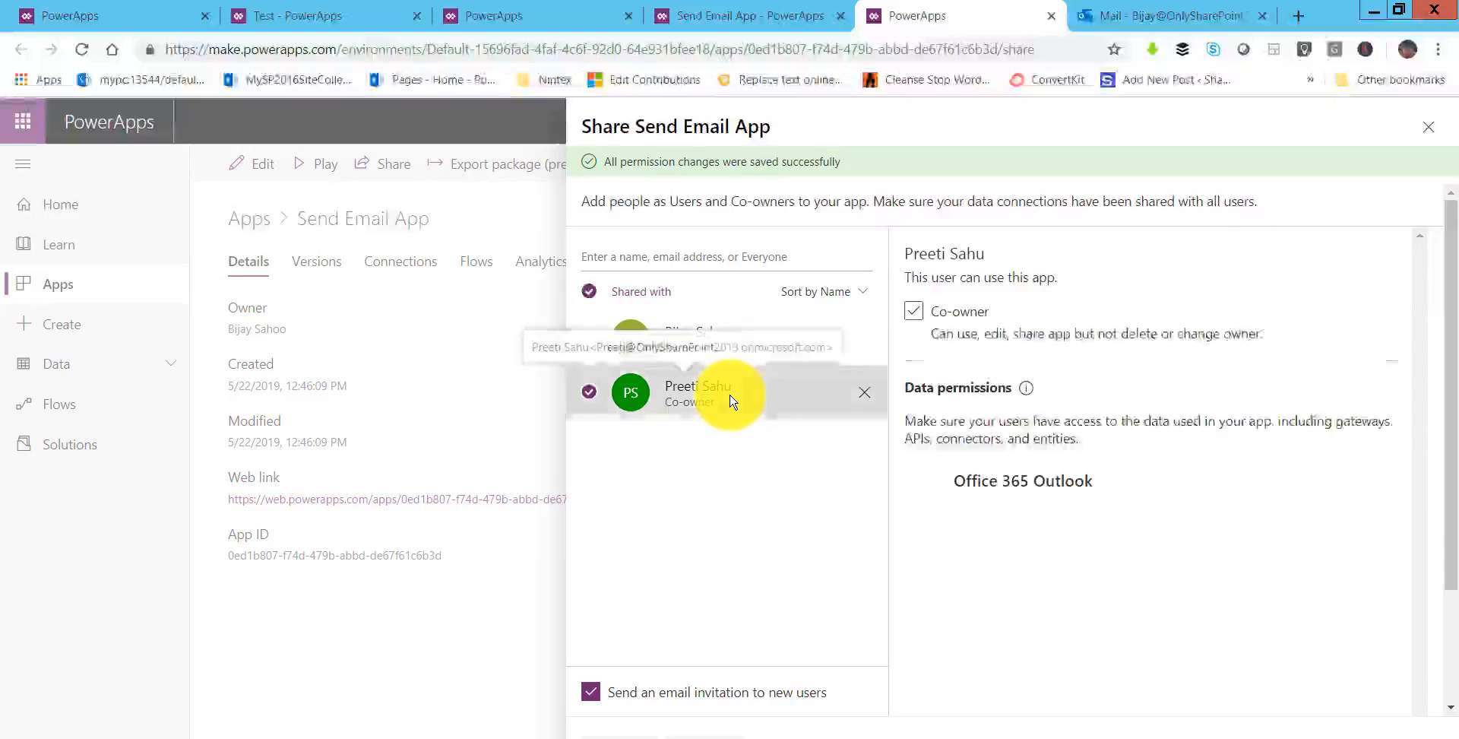
left_click(1429, 126)
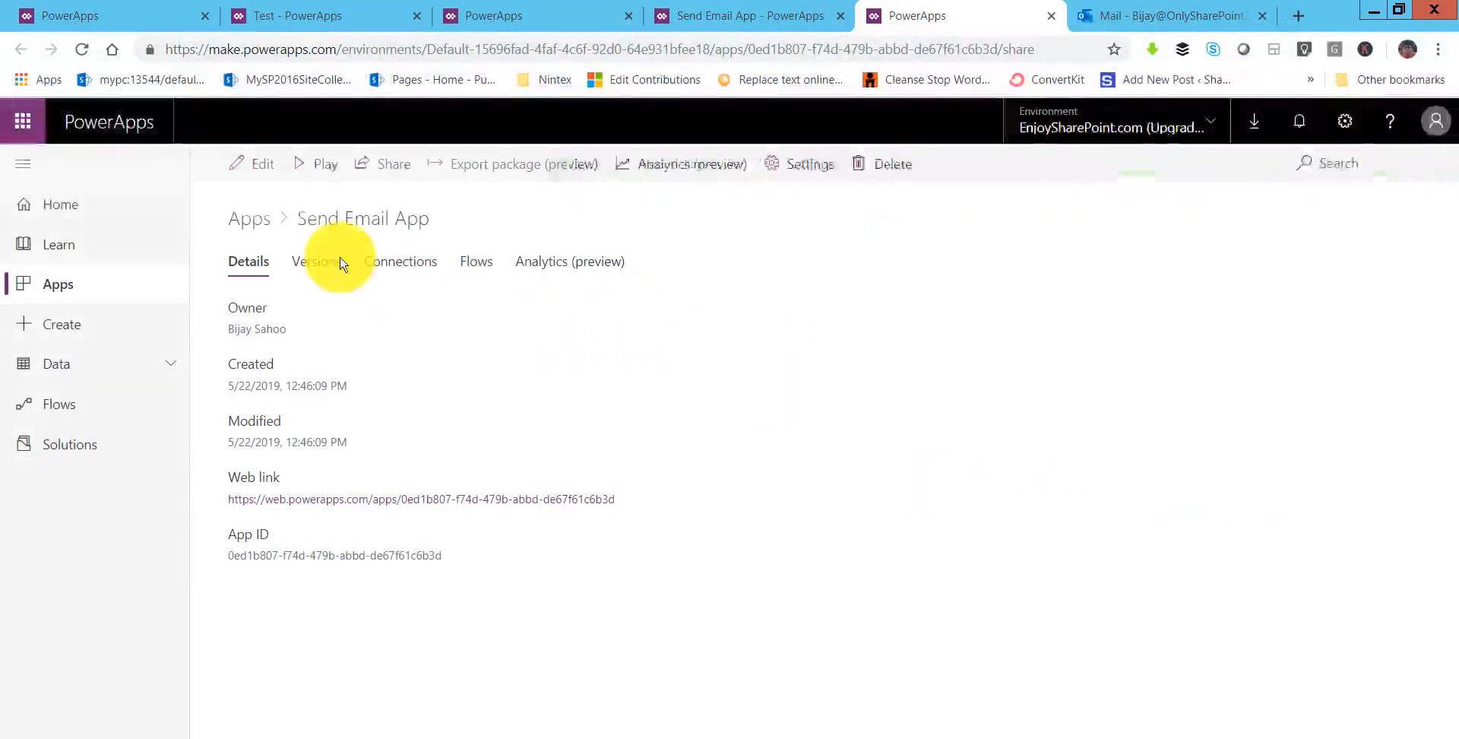